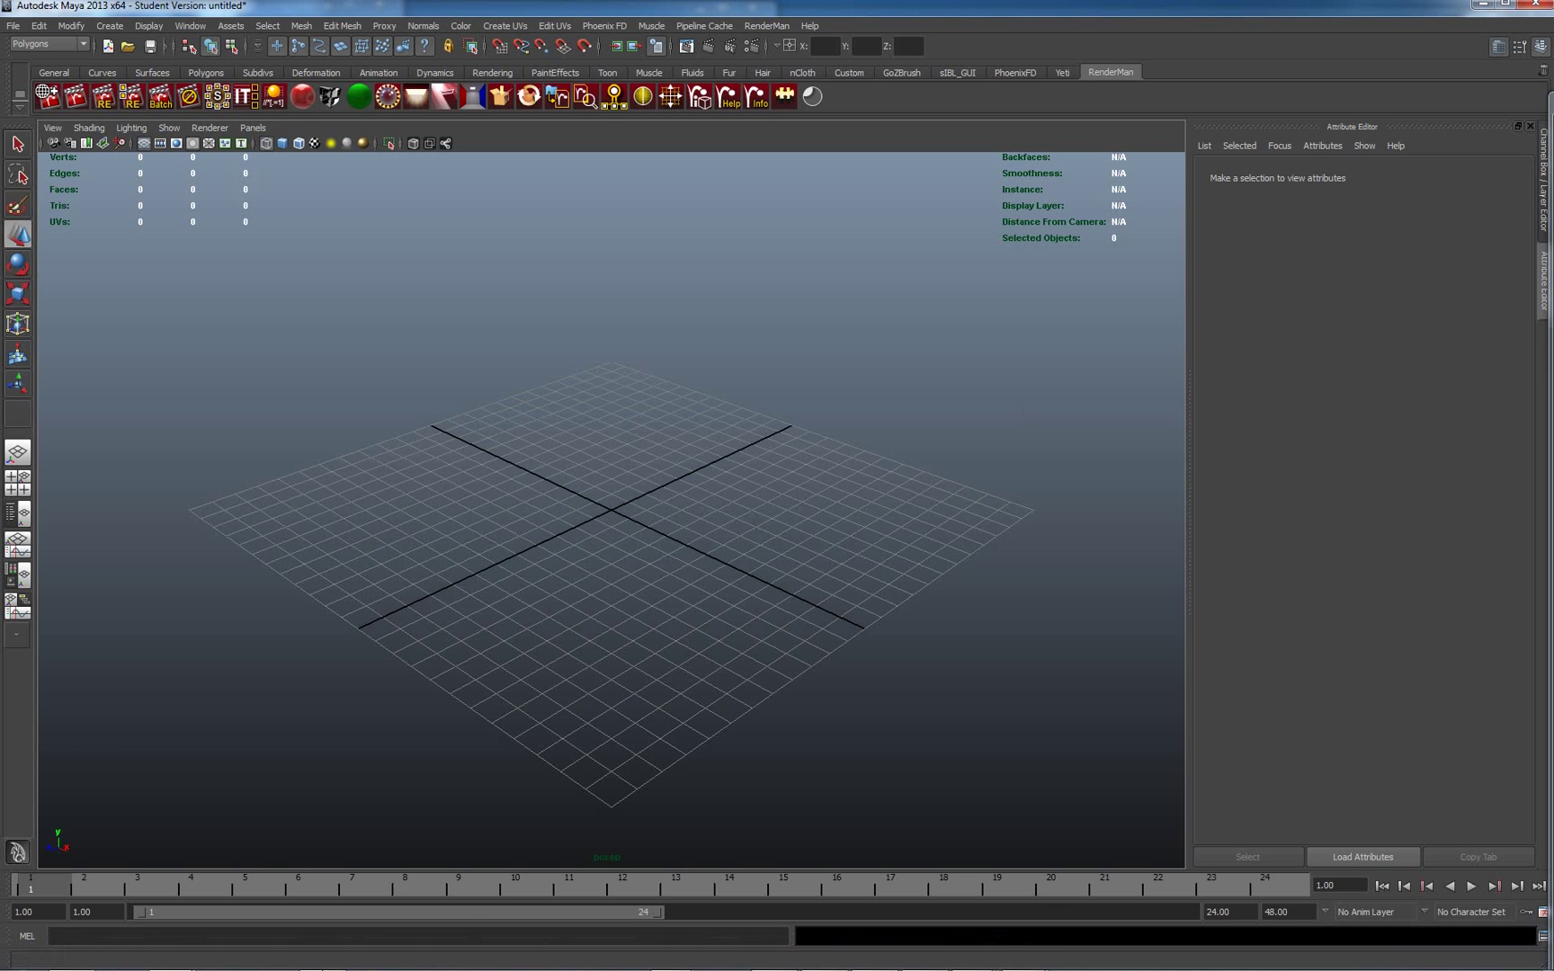
# In ZBrush, open ear ear.ZPR from renderman exercises\zbrush without saving current changes
pyautogui.click(323, 957)
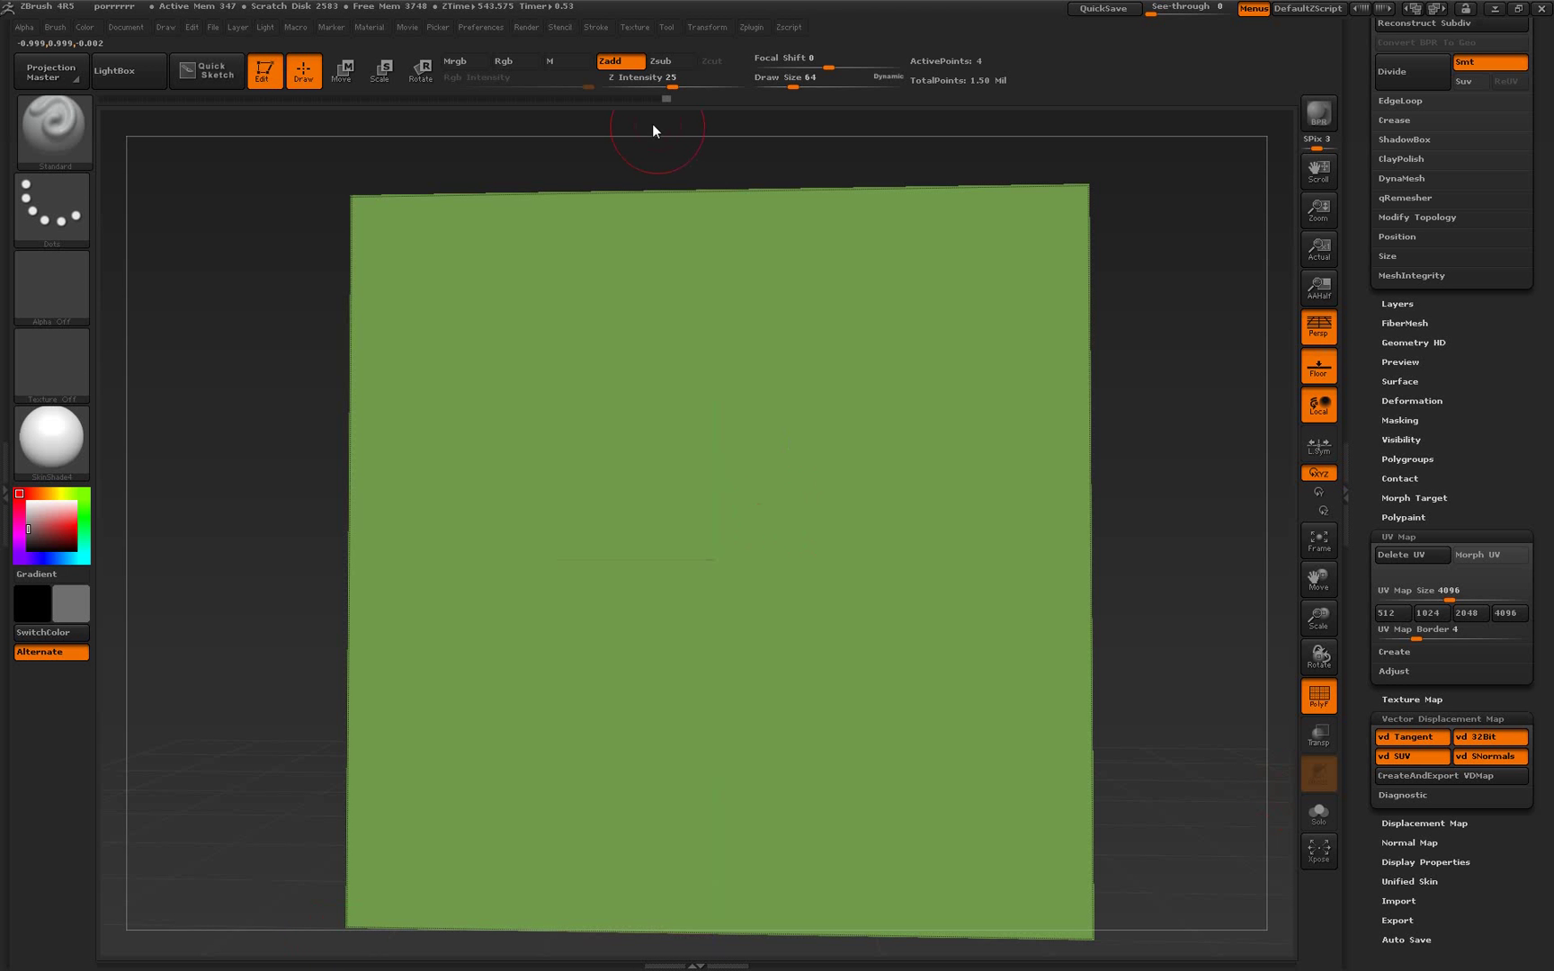
pyautogui.moveTo(601, 96)
pyautogui.click(211, 27)
pyautogui.click(270, 59)
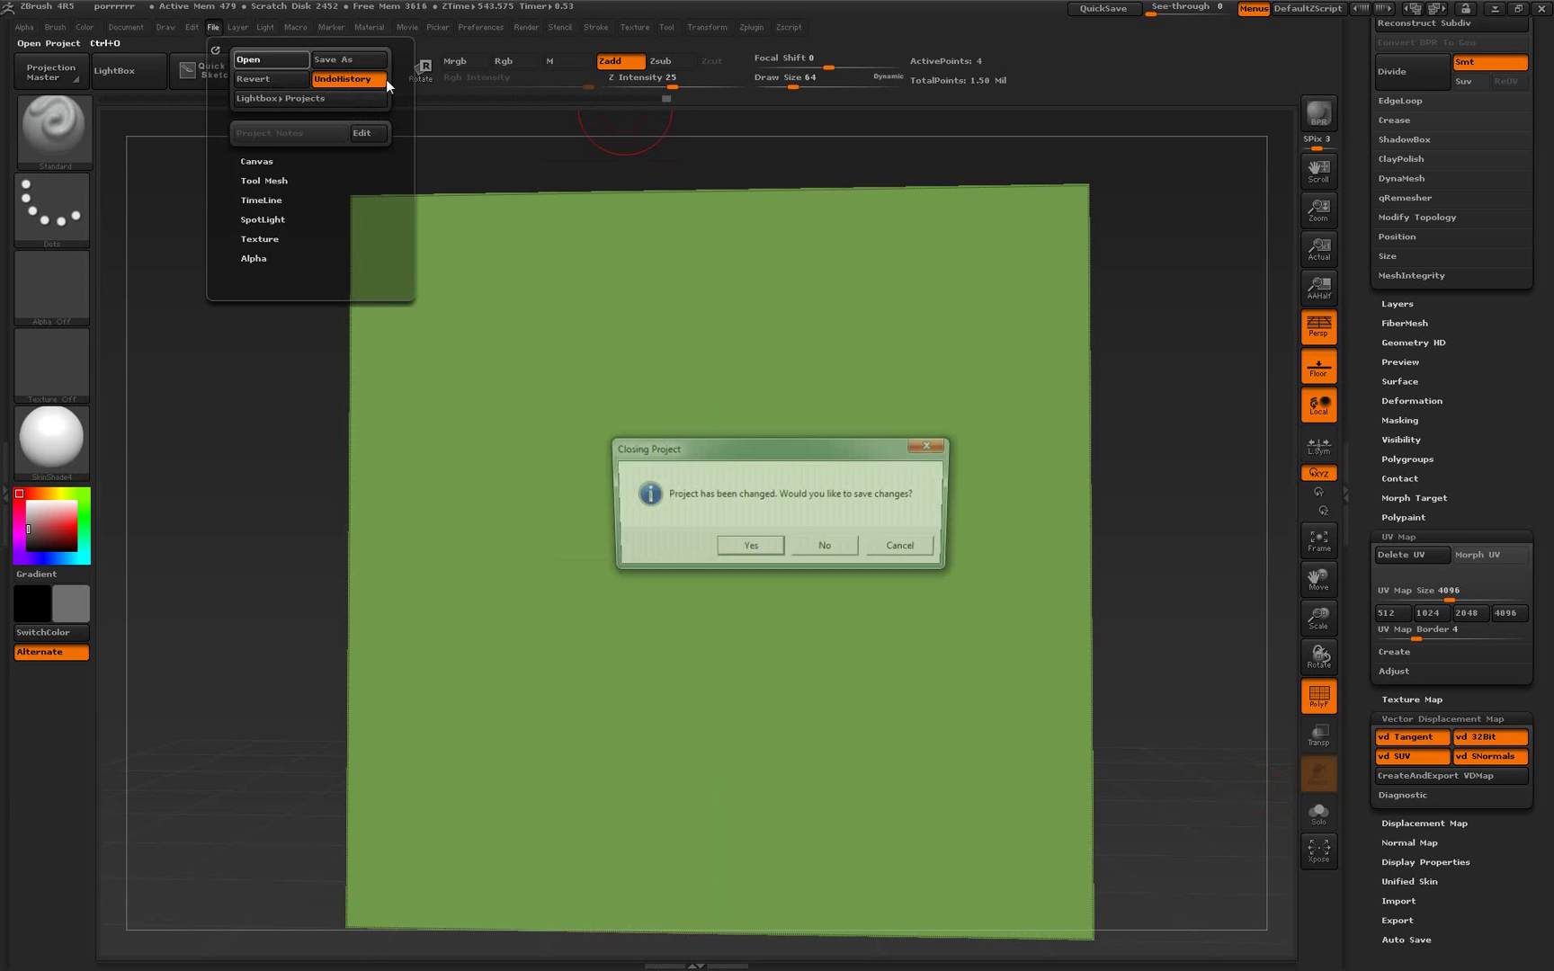
pyautogui.click(834, 548)
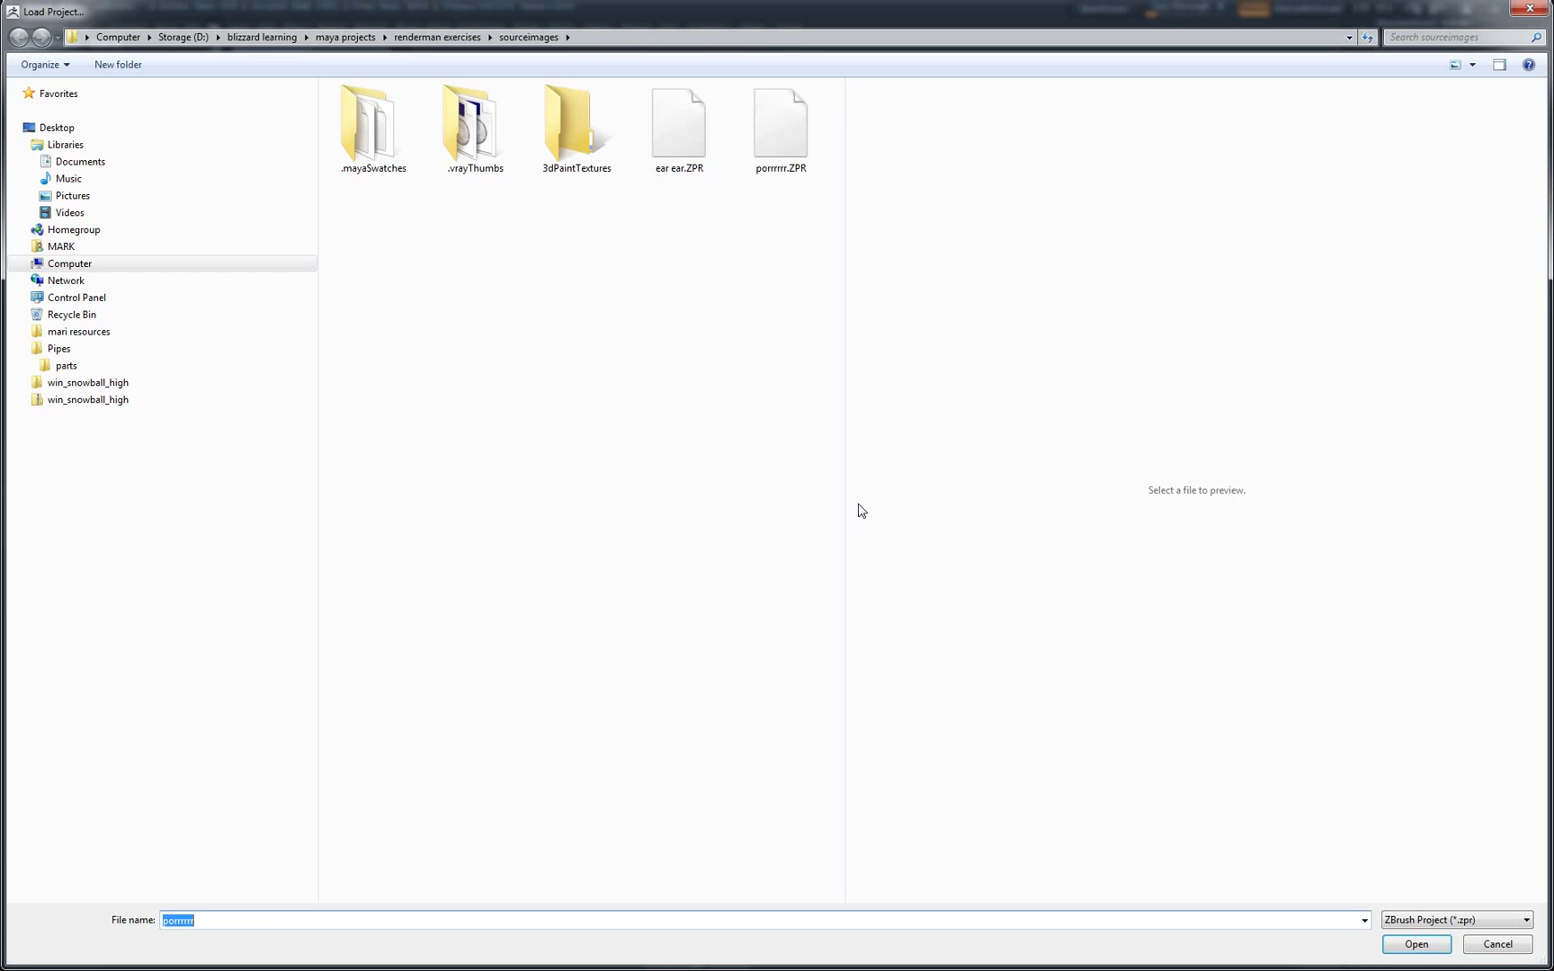
pyautogui.click(1349, 36)
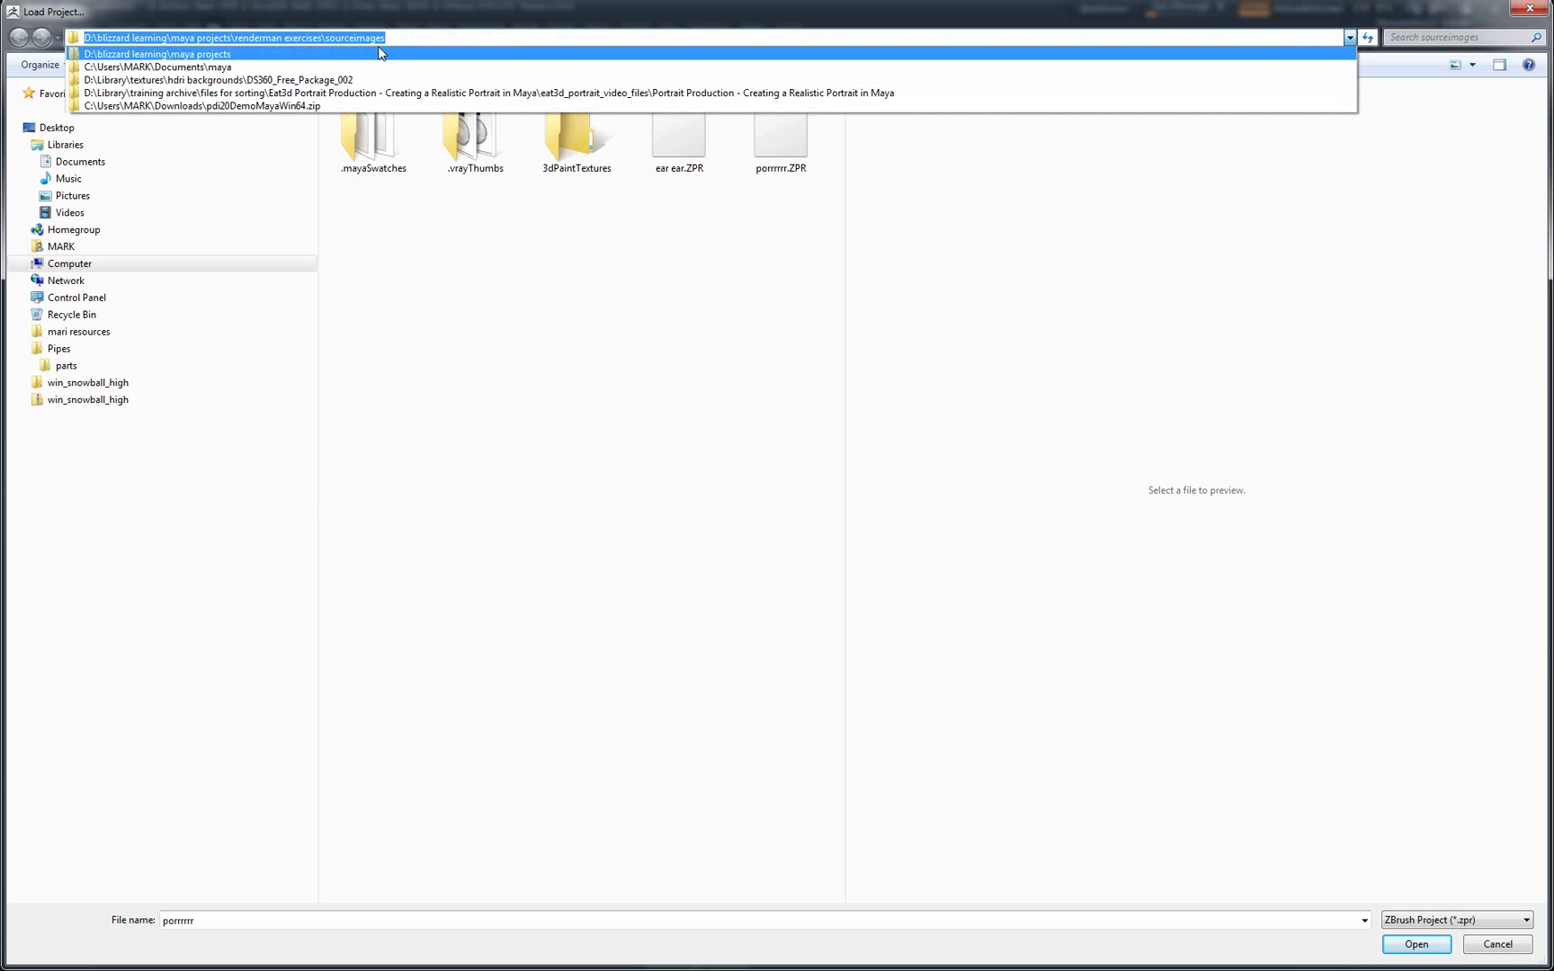
pyautogui.click(380, 53)
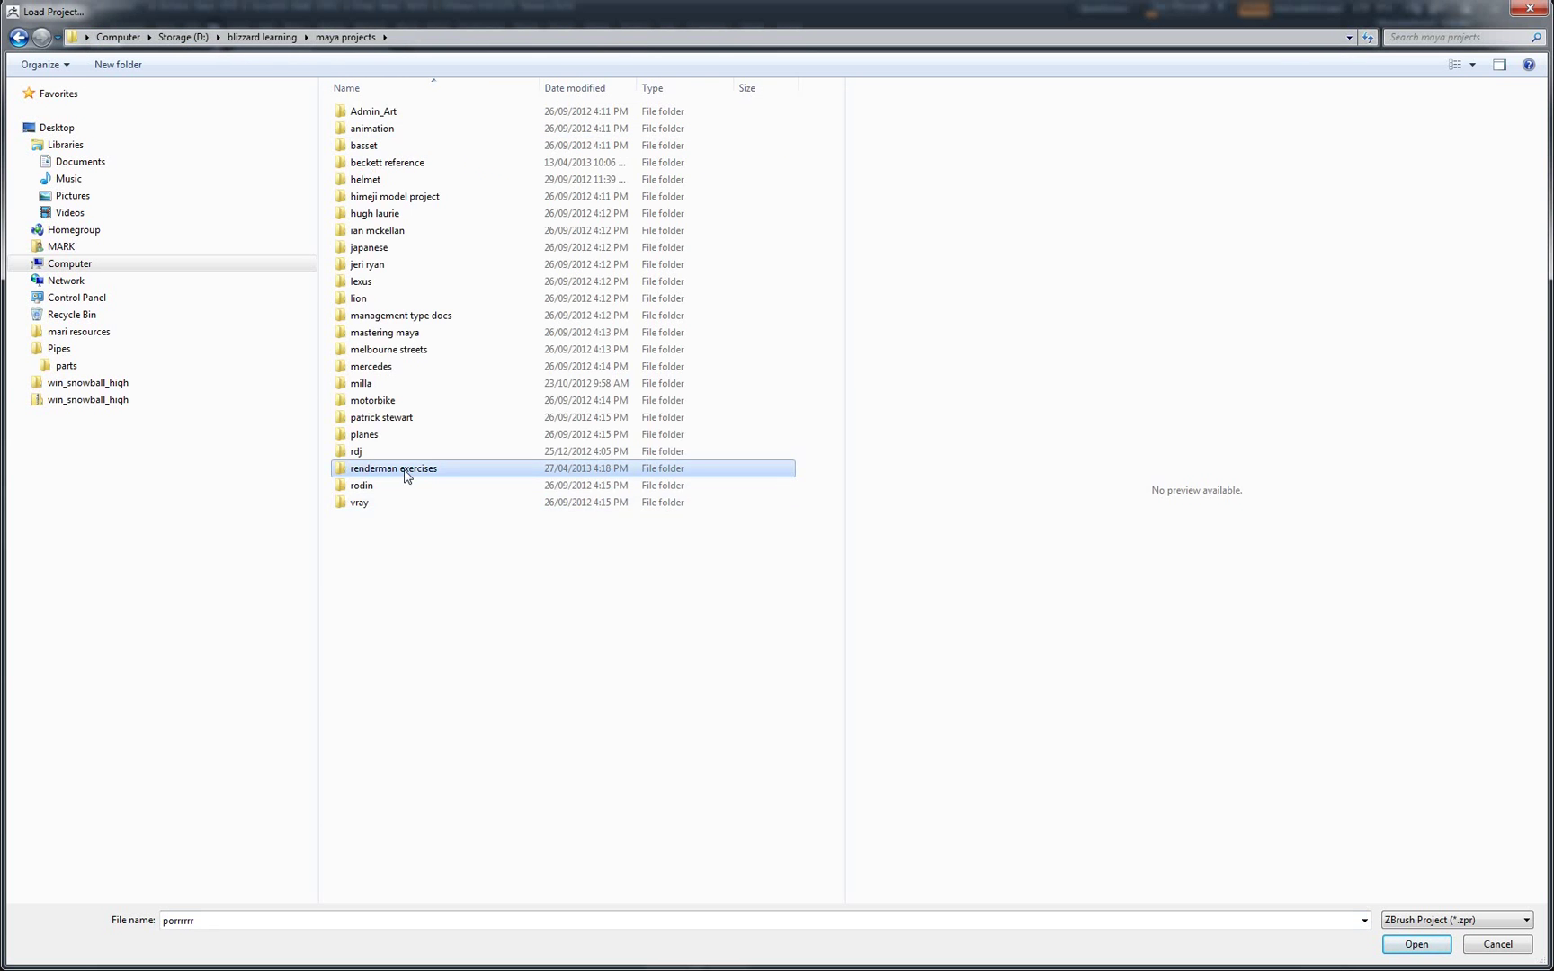
pyautogui.doubleClick(406, 473)
pyautogui.doubleClick(364, 385)
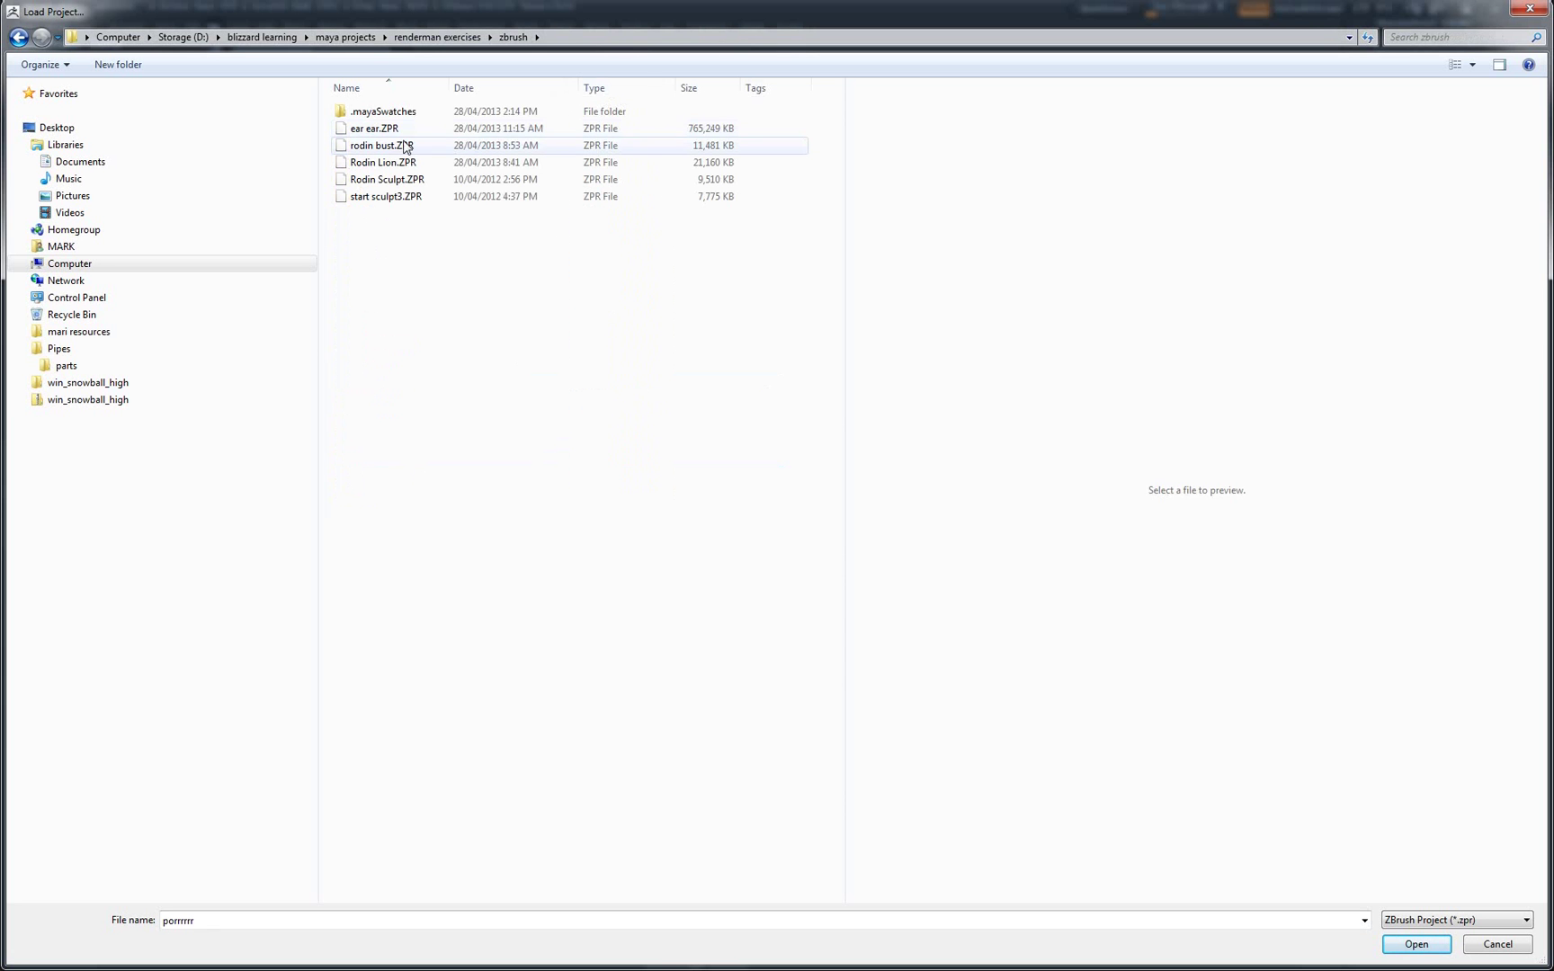
pyautogui.click(372, 134)
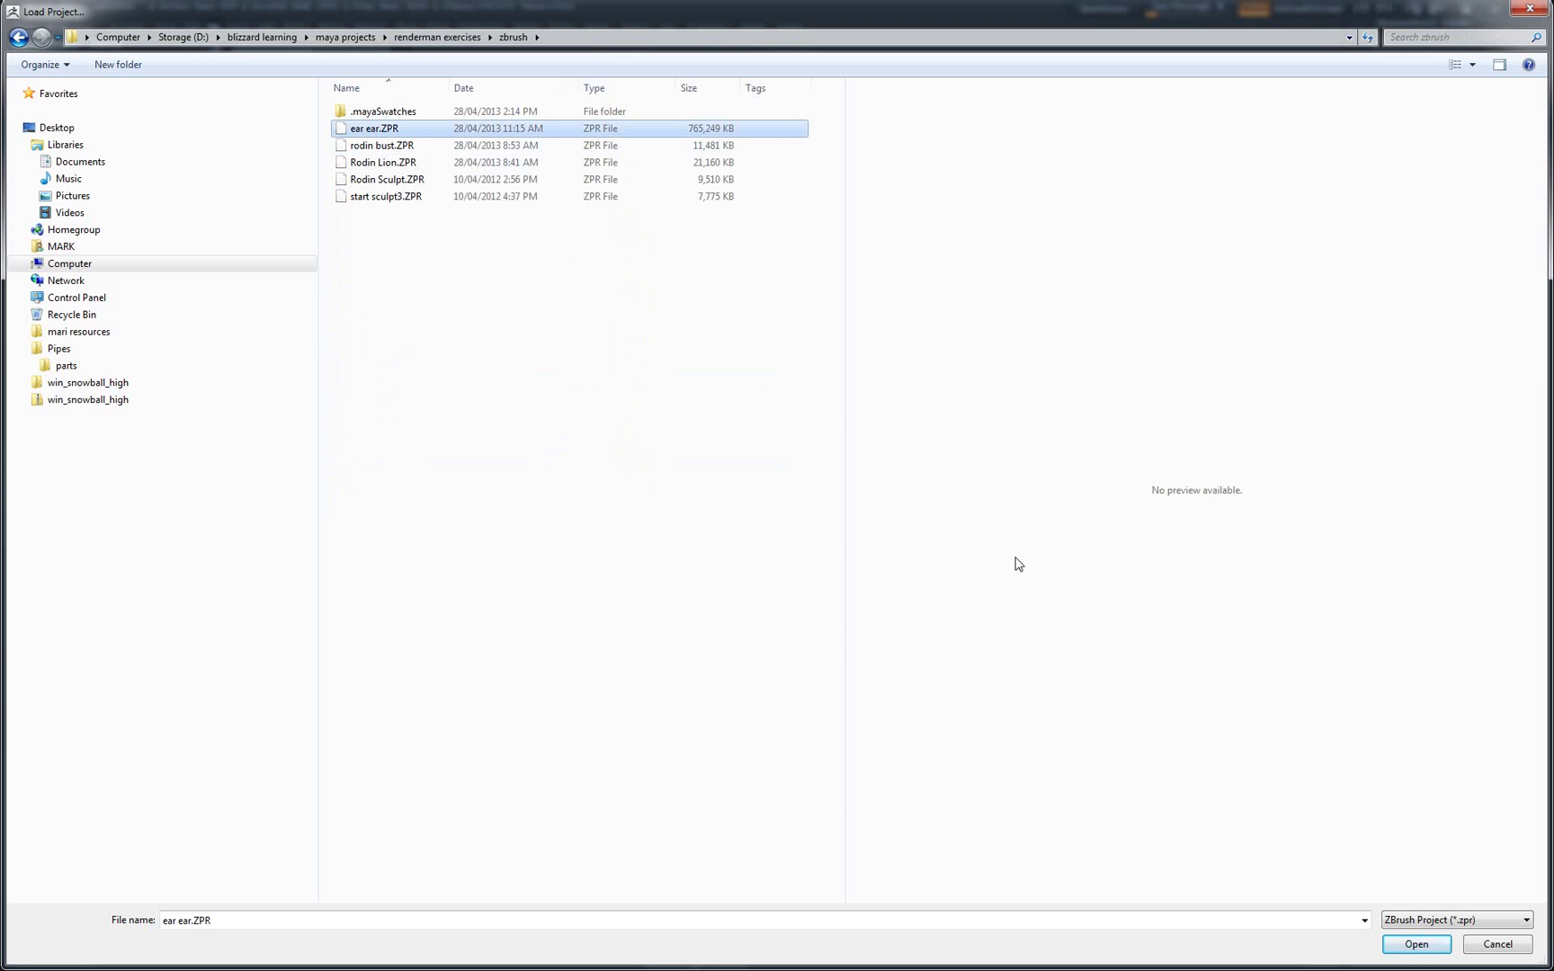
pyautogui.click(1416, 944)
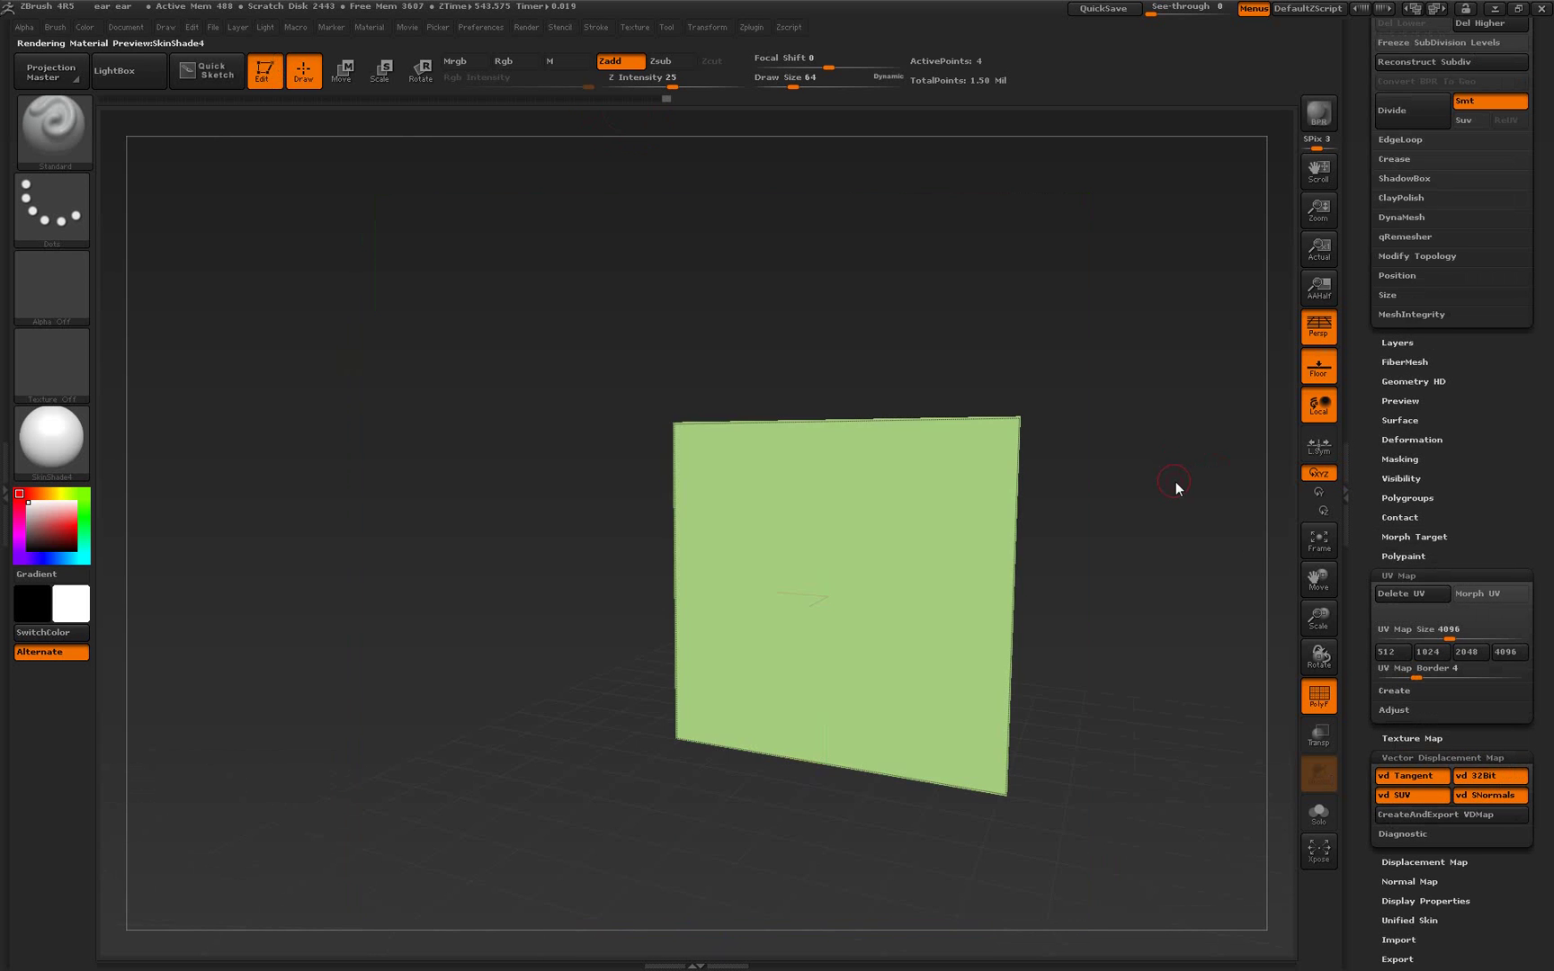
# Orbit the plane and view the sculpted ear at subdivision level 10
pyautogui.moveTo(1176, 481); pyautogui.dragTo(1123, 464)
pyautogui.scroll(-1, 1485, 462)
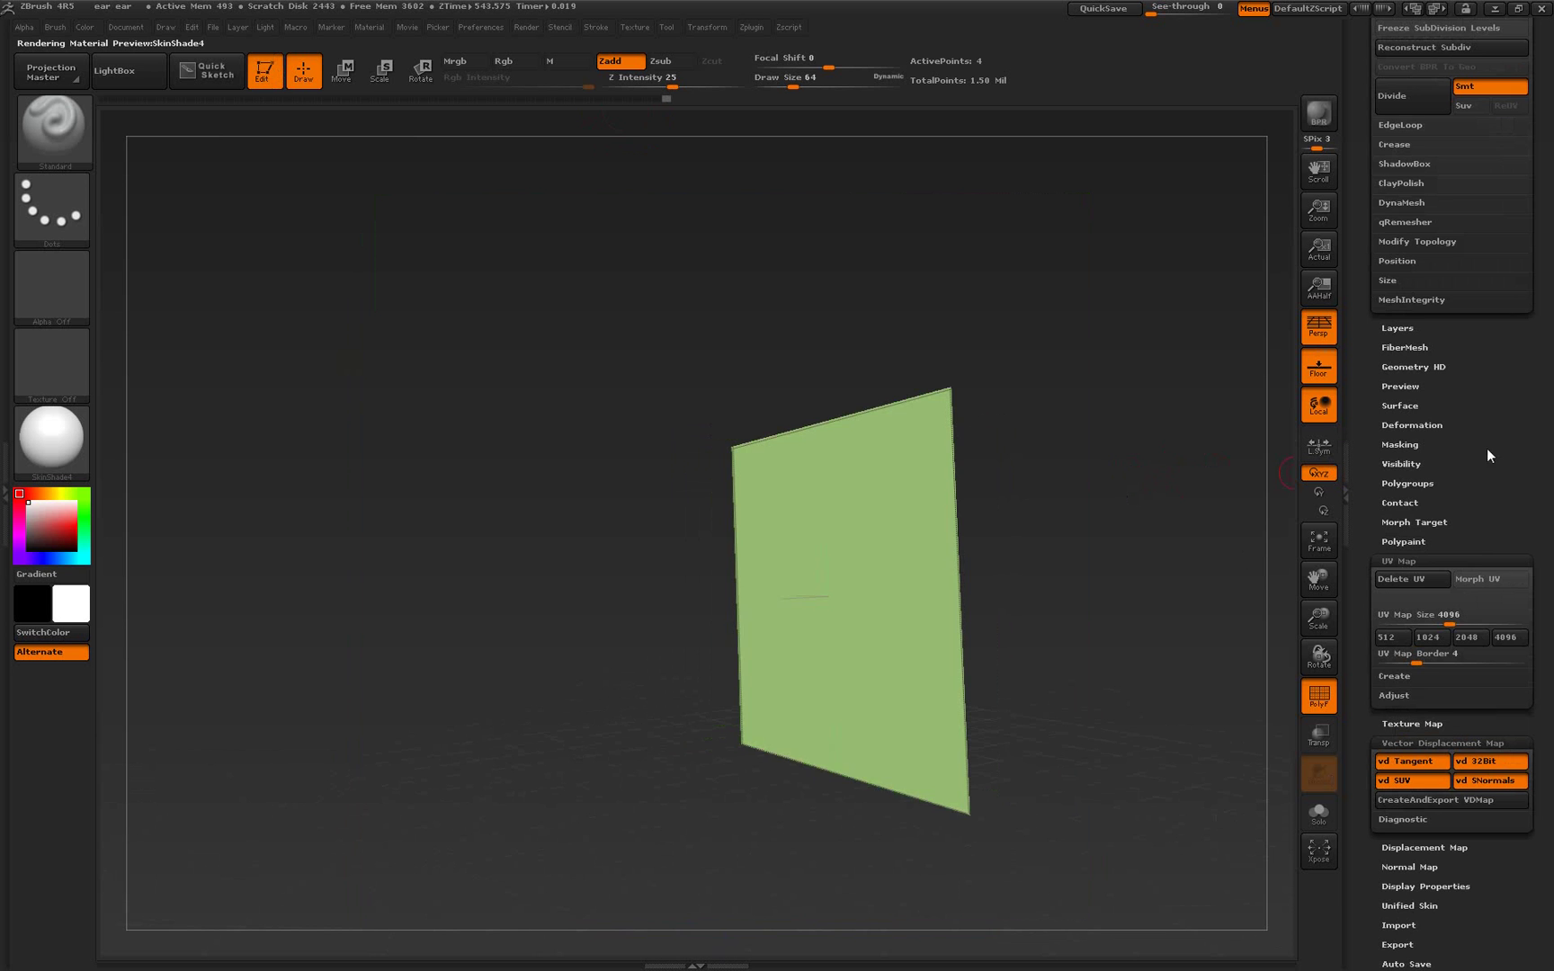
pyautogui.moveTo(1078, 606)
pyautogui.mouseDown()
pyautogui.moveTo(1076, 542)
pyautogui.moveTo(1072, 592)
pyautogui.mouseUp()
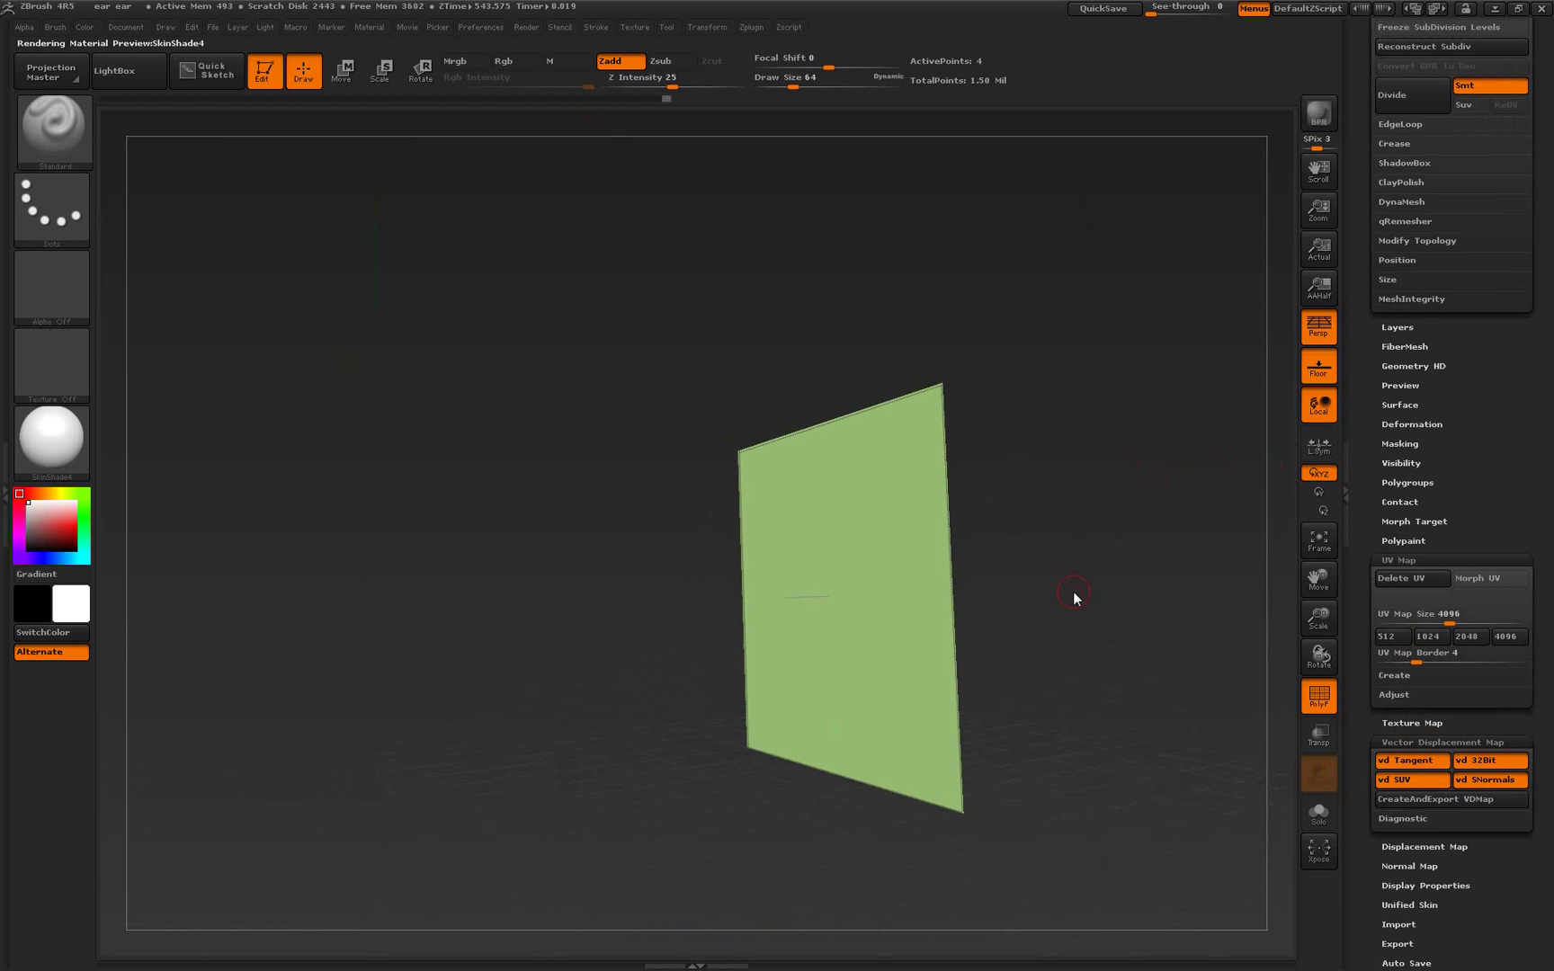
pyautogui.scroll(10, 1474, 540)
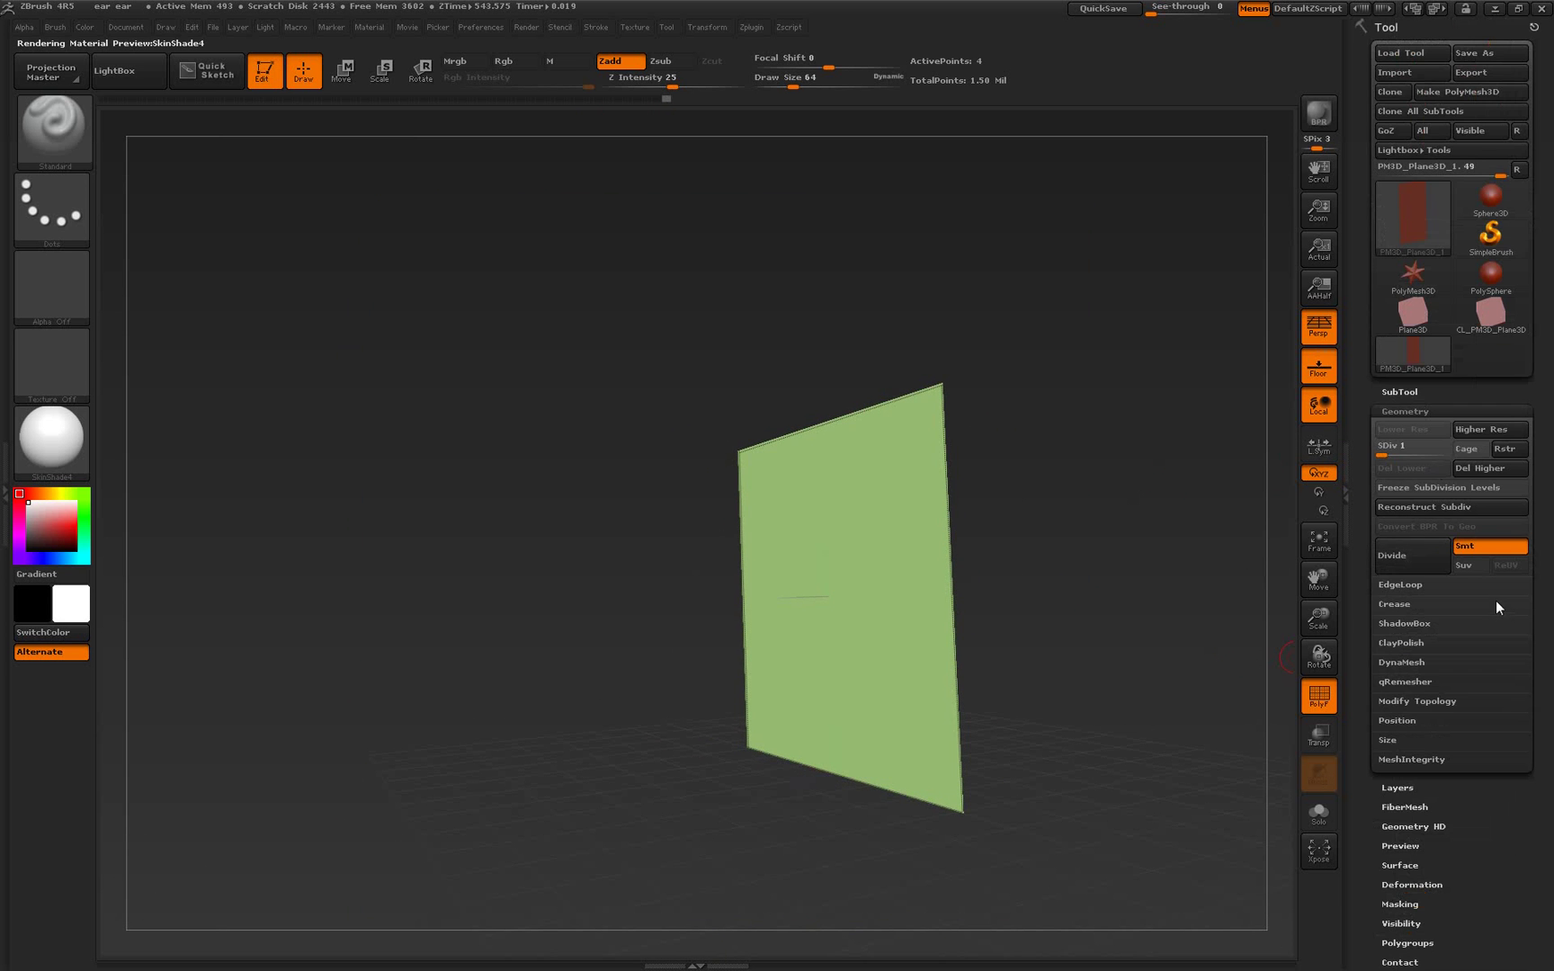
pyautogui.moveTo(1388, 456); pyautogui.dragTo(1443, 455)
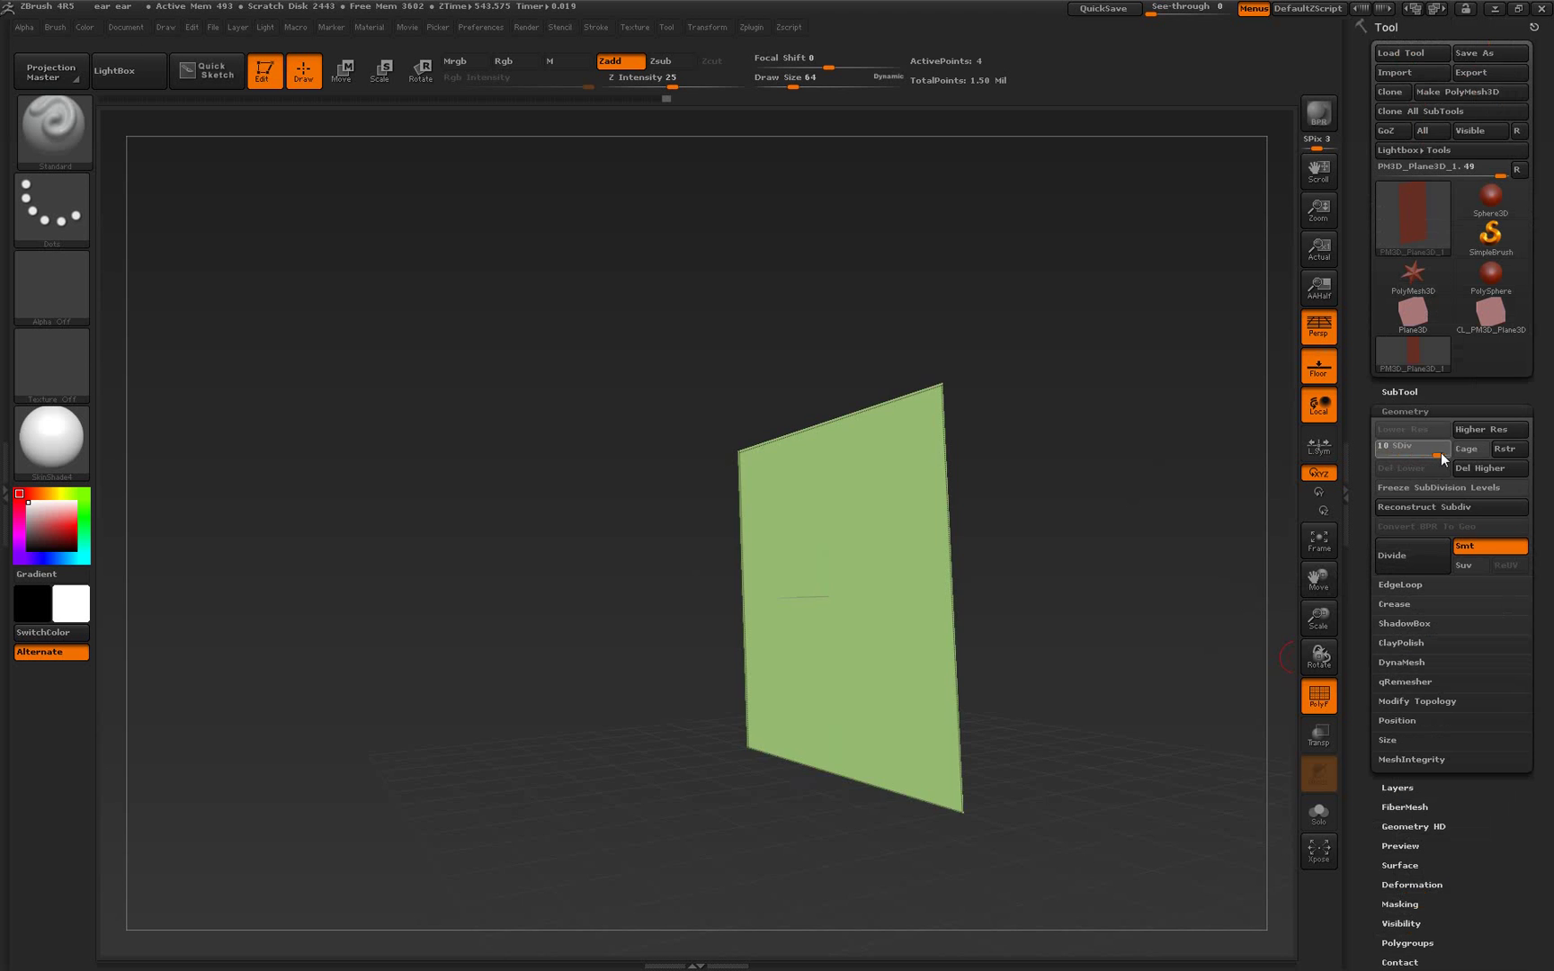
pyautogui.moveTo(1079, 562)
pyautogui.mouseDown()
pyautogui.moveTo(1116, 569)
pyautogui.moveTo(1149, 513)
pyautogui.moveTo(1106, 417)
pyautogui.moveTo(1124, 510)
pyautogui.moveTo(1080, 611)
pyautogui.moveTo(1145, 583)
pyautogui.mouseUp()
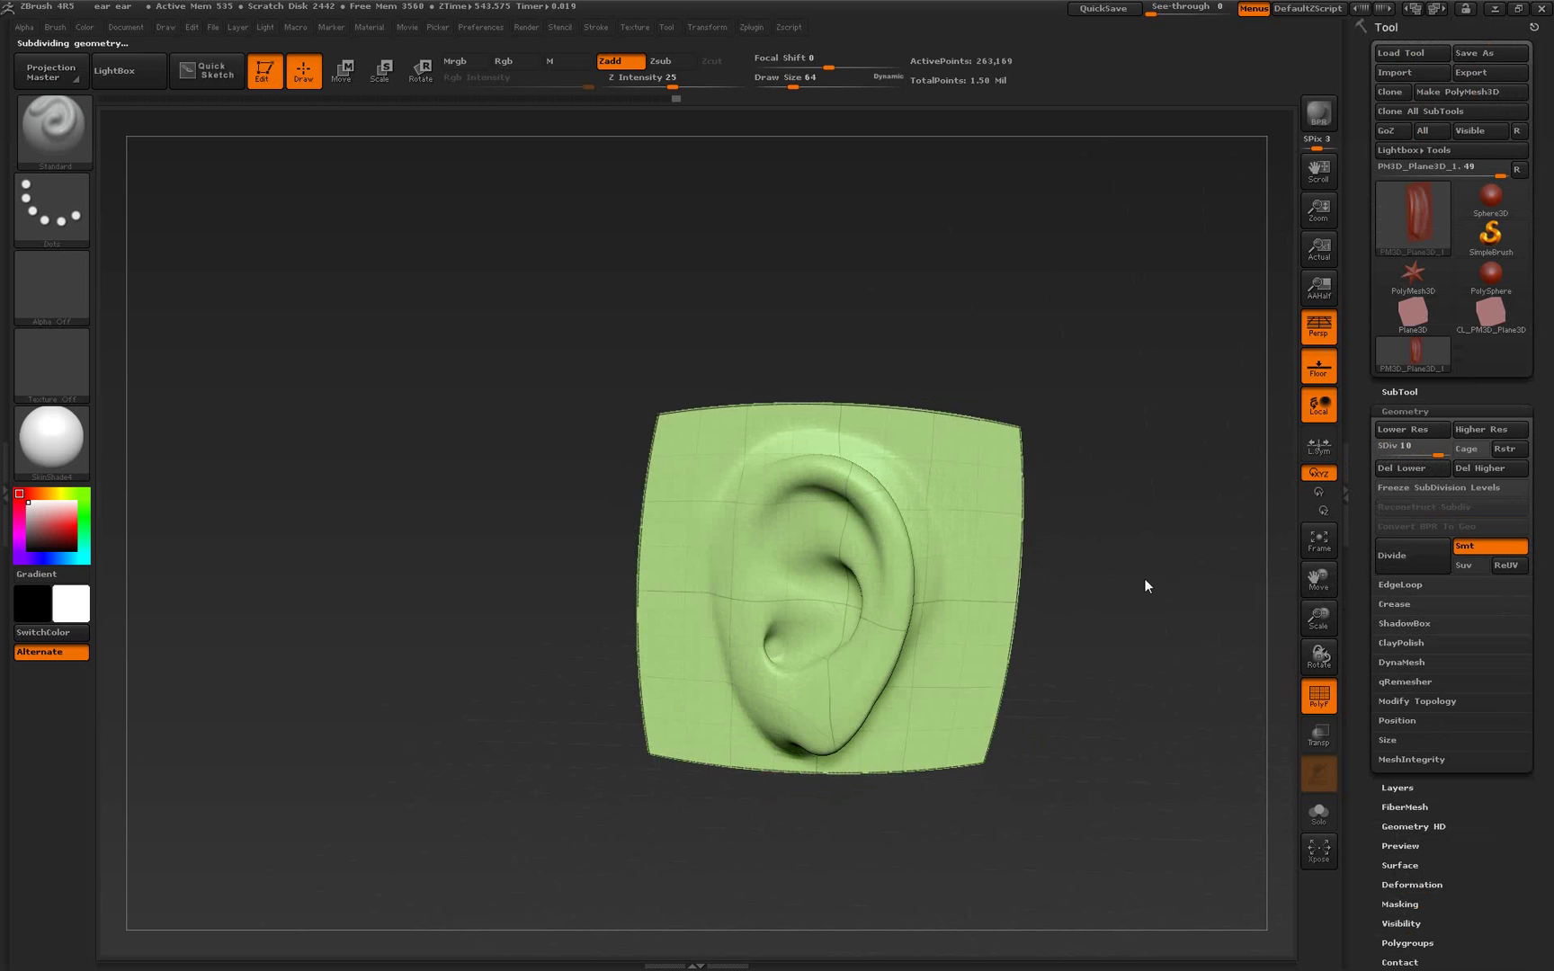
# Check the ear at SDiv 11 with perspective off, then drop back to SDiv 1
pyautogui.moveTo(1434, 457); pyautogui.dragTo(1450, 463)
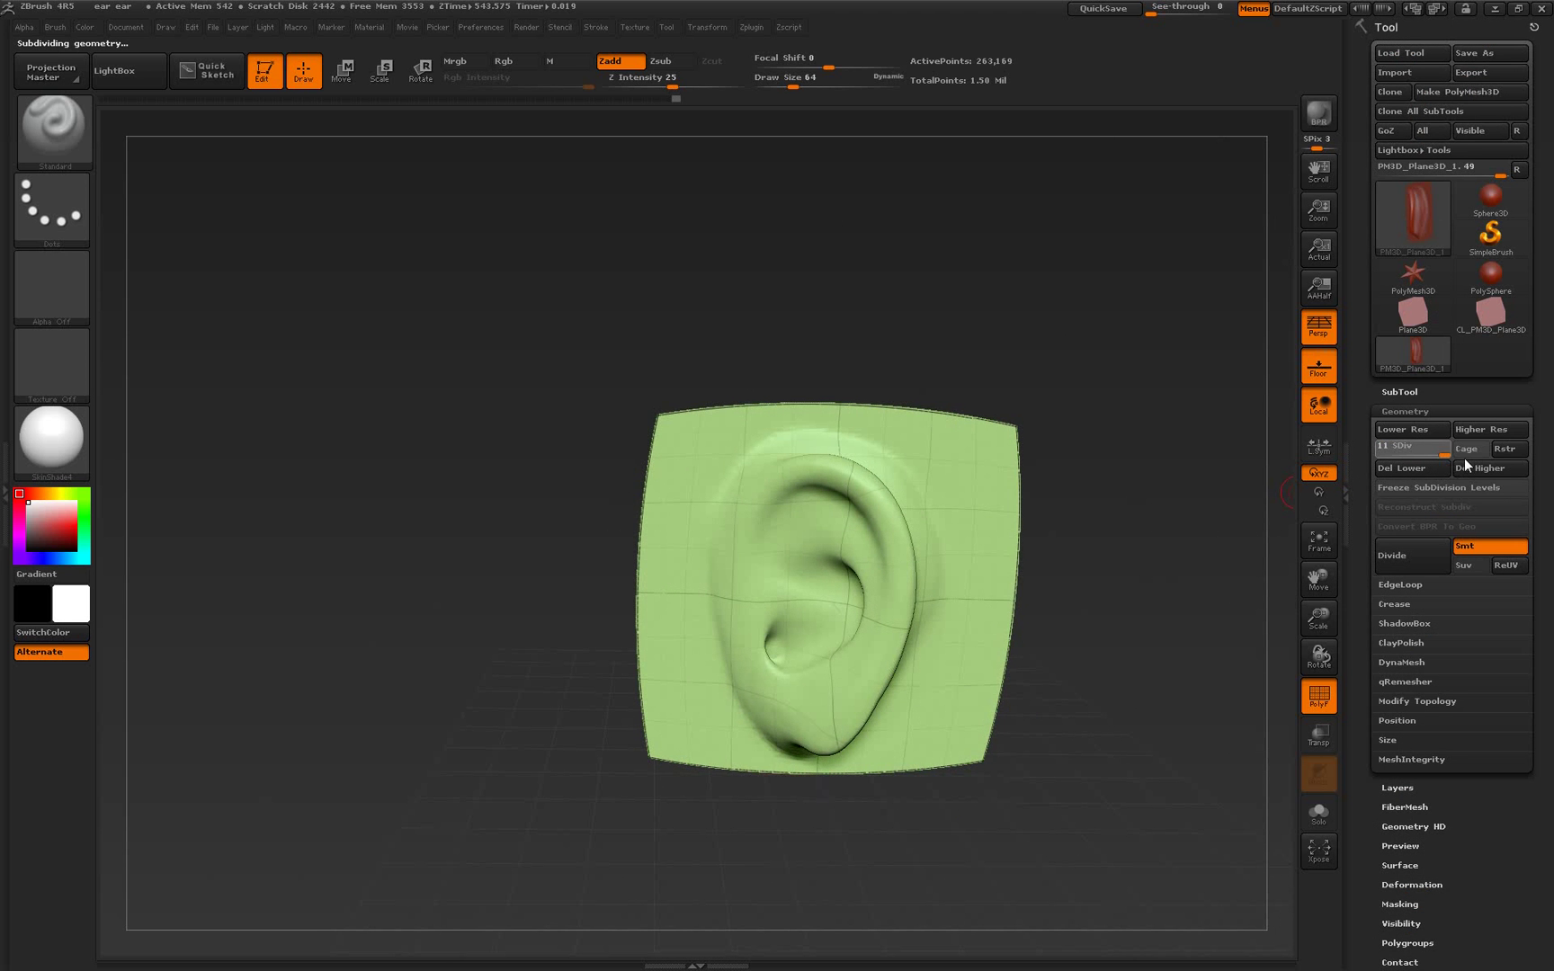
pyautogui.click(1319, 327)
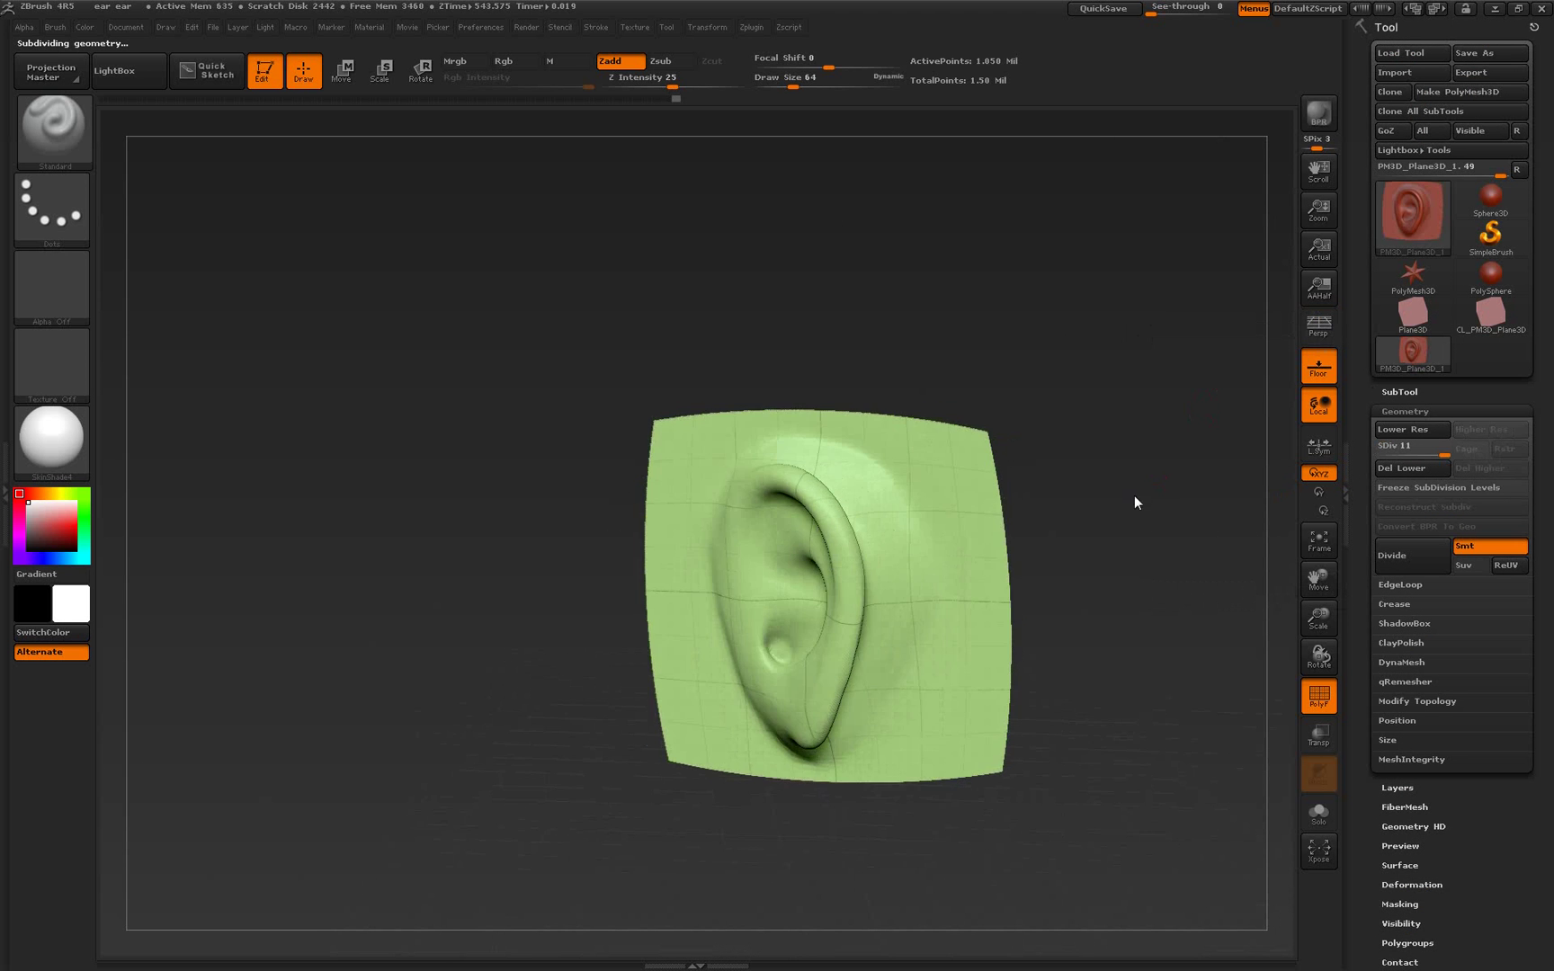
pyautogui.moveTo(1134, 502); pyautogui.dragTo(1292, 486)
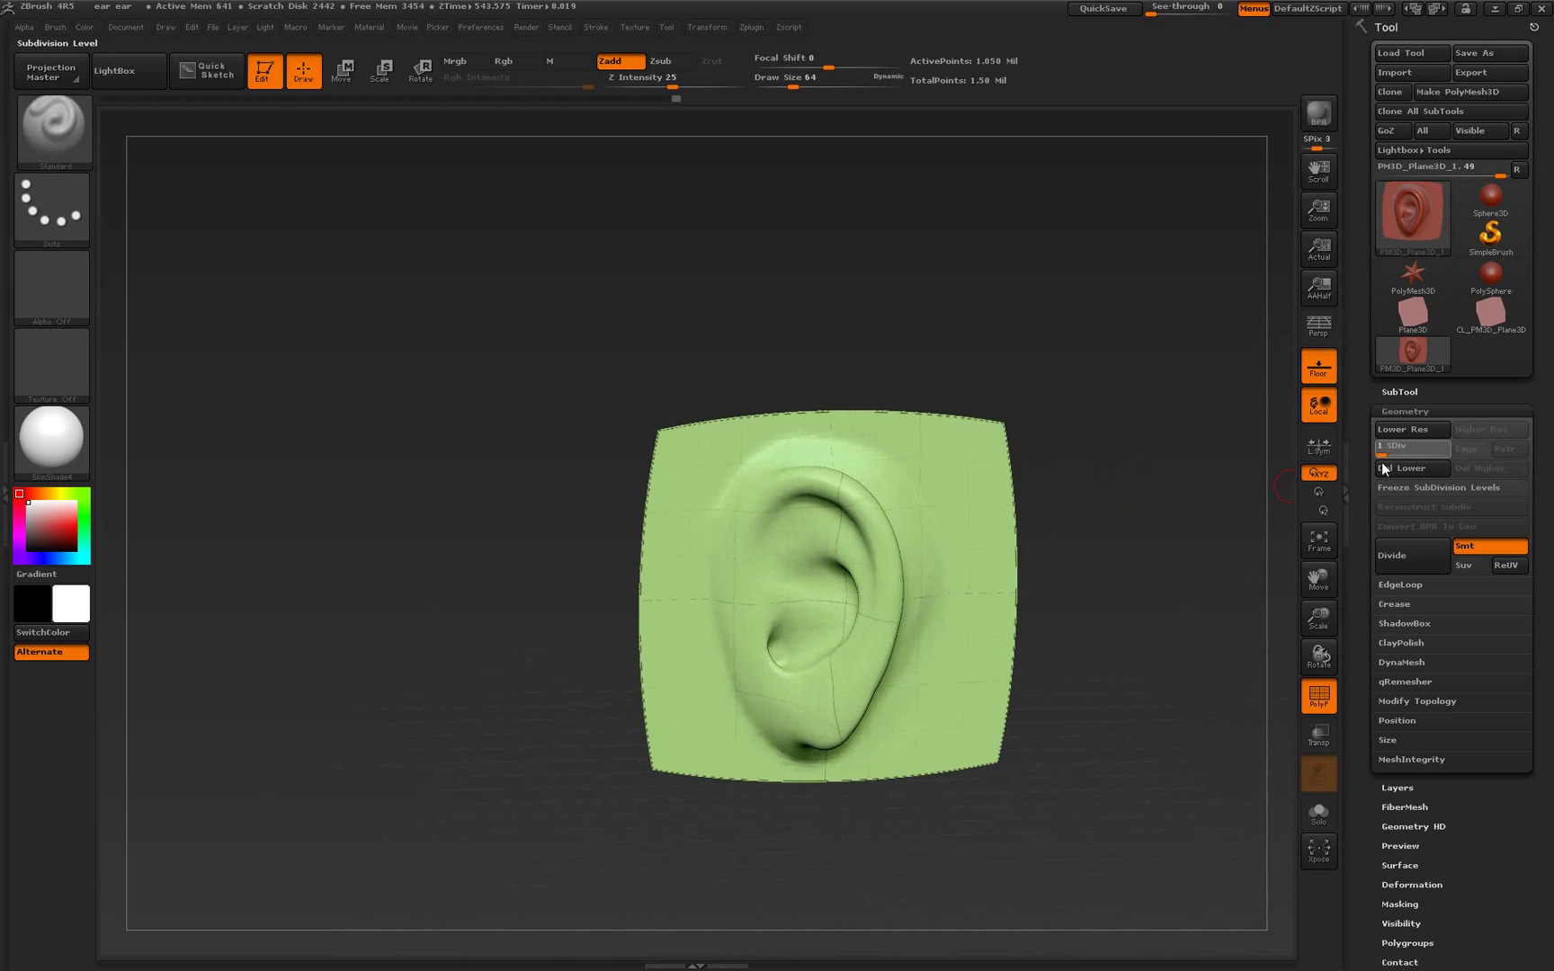
pyautogui.moveTo(1432, 455); pyautogui.dragTo(1155, 513)
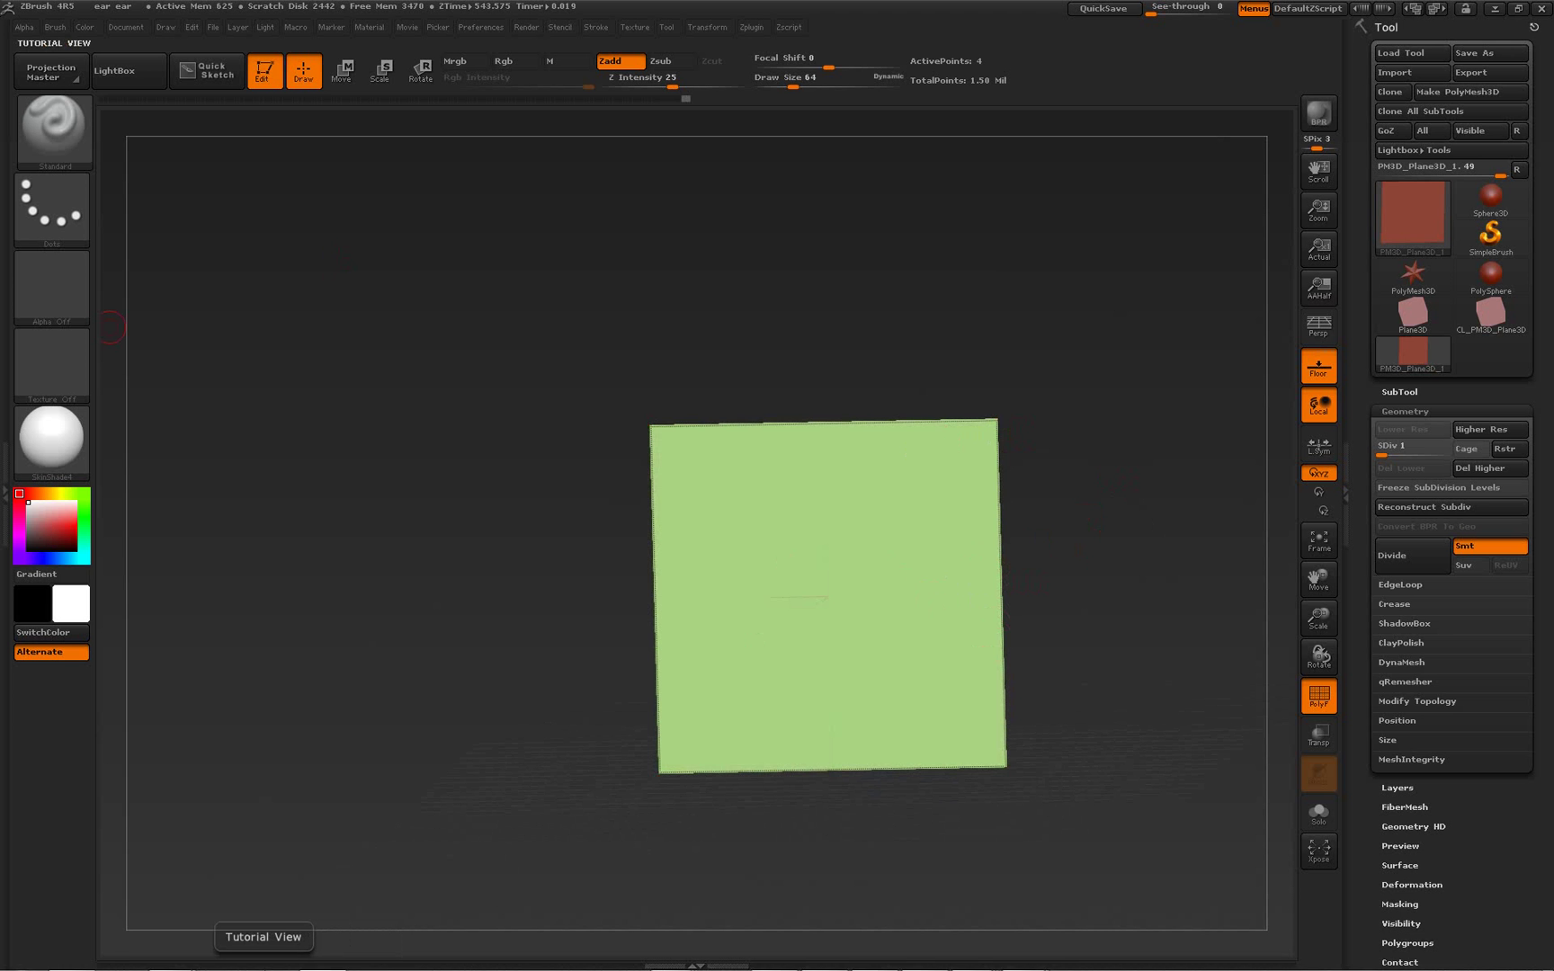
# Back in Maya, import earPM3D_Plane3D_4.OBJ from the renderman exercises\zbrush folder
pyautogui.click(21, 955)
pyautogui.click(171, 955)
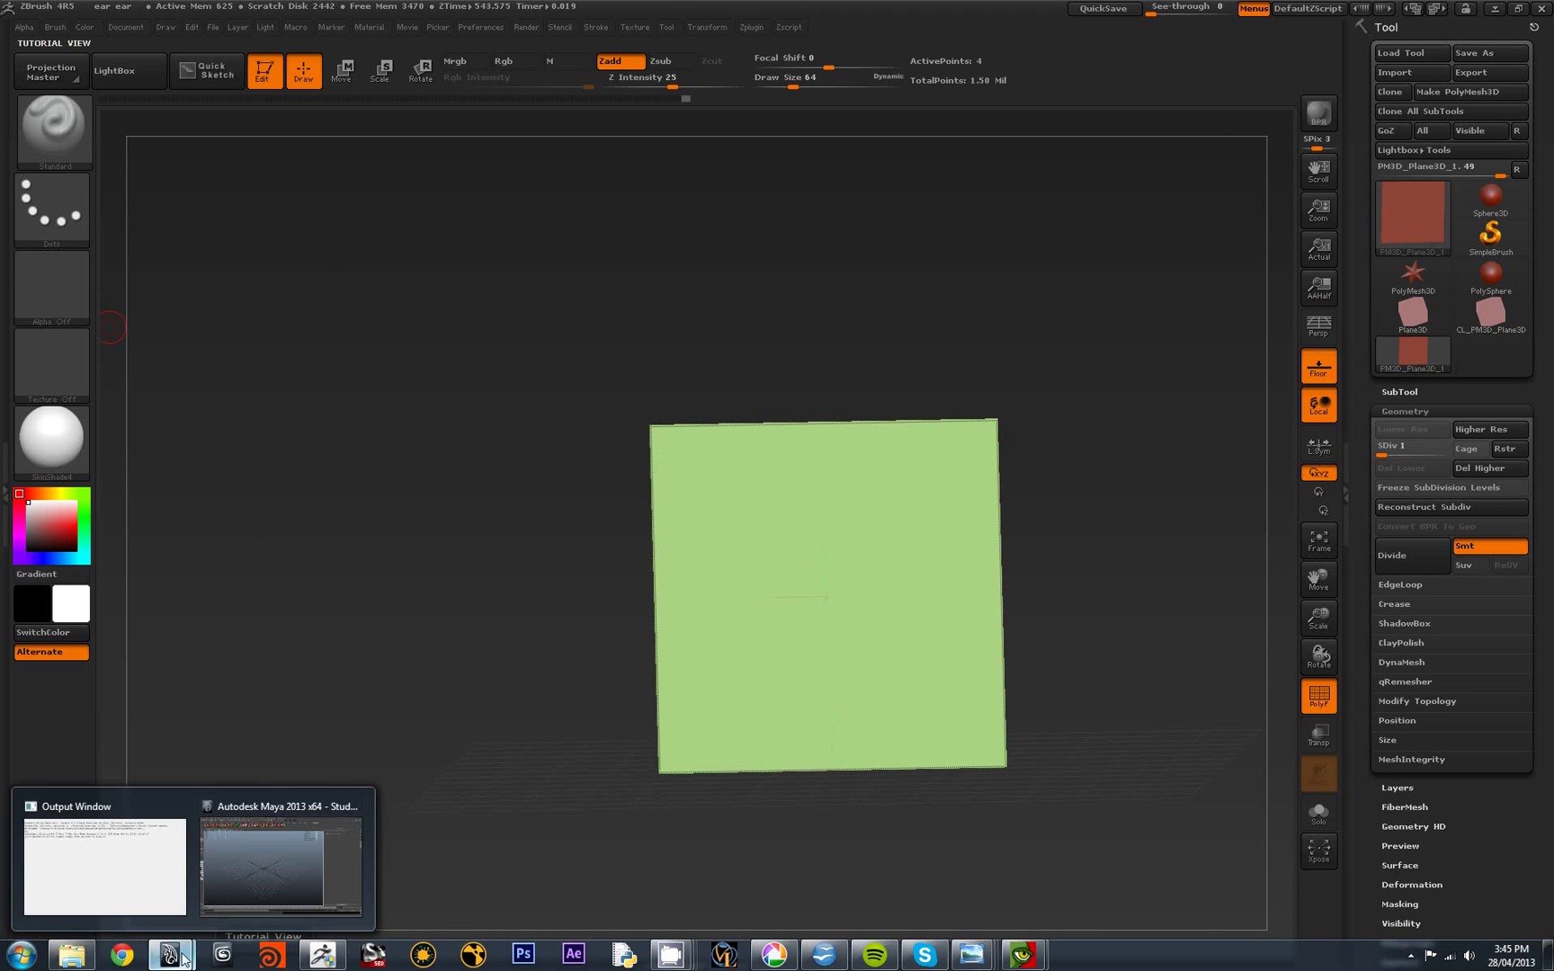
pyautogui.click(247, 857)
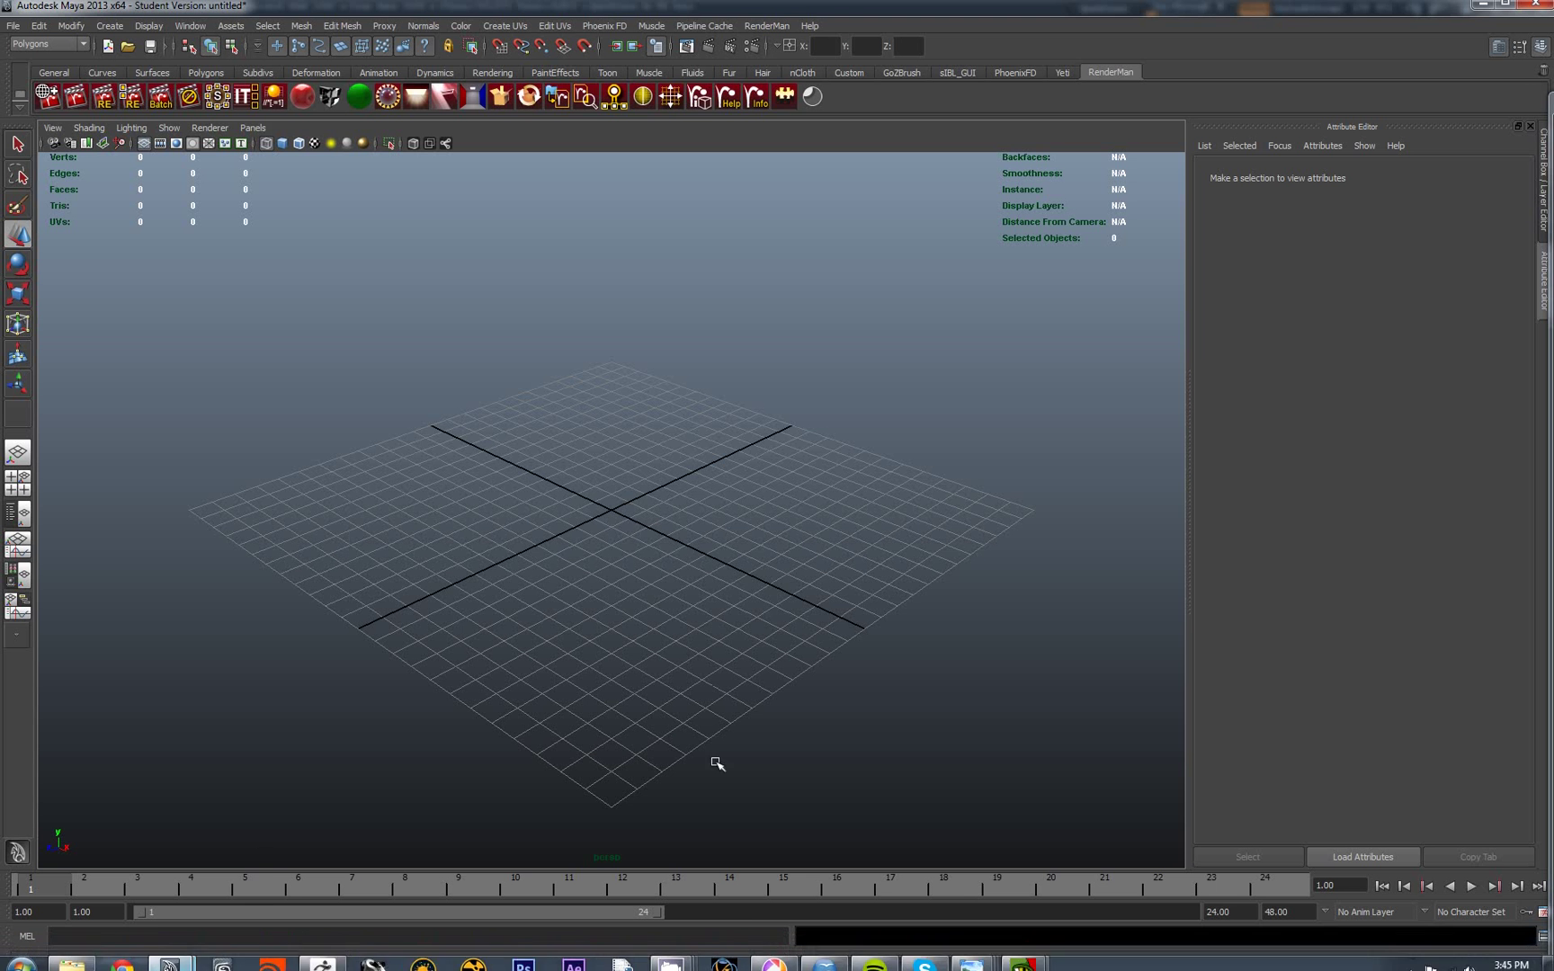
pyautogui.click(13, 25)
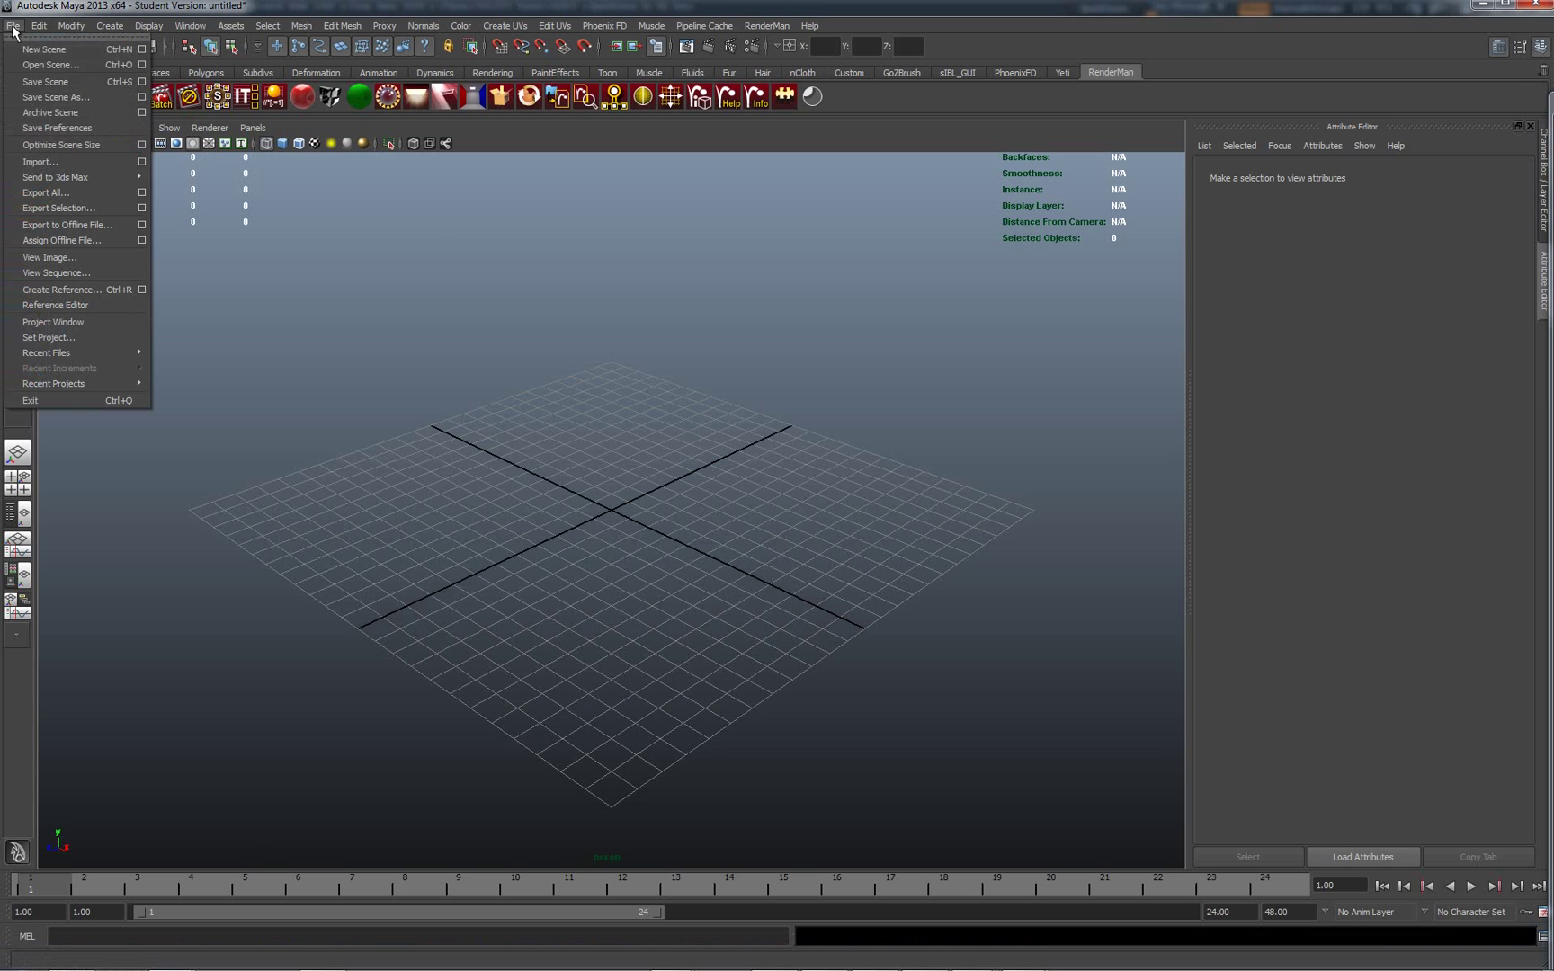
pyautogui.click(56, 163)
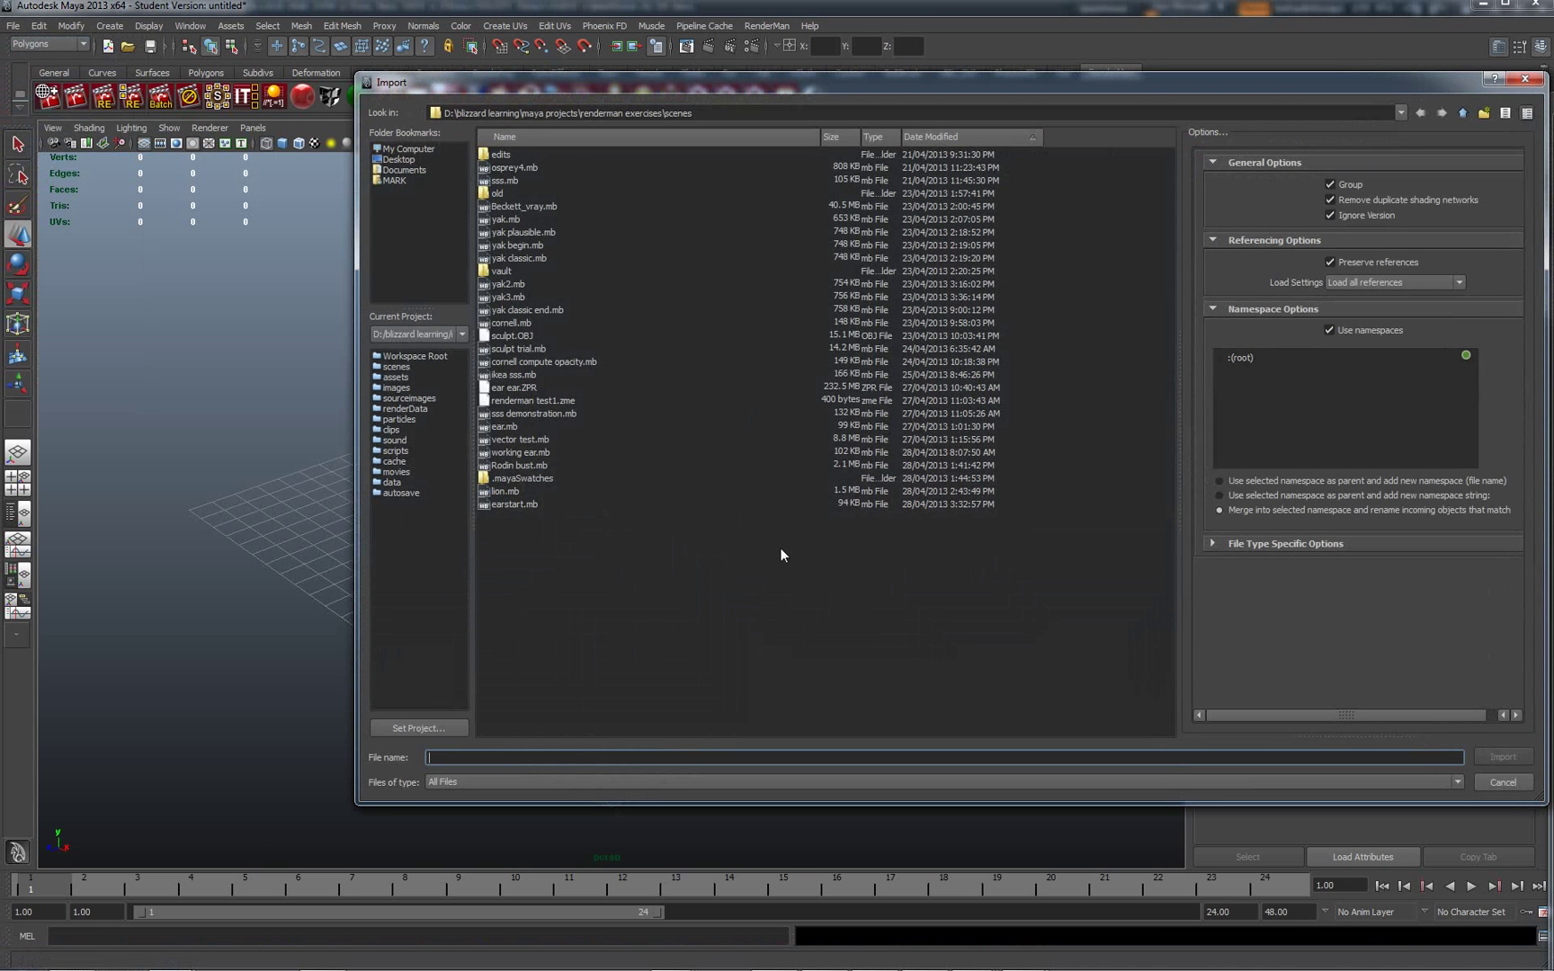
pyautogui.click(1401, 111)
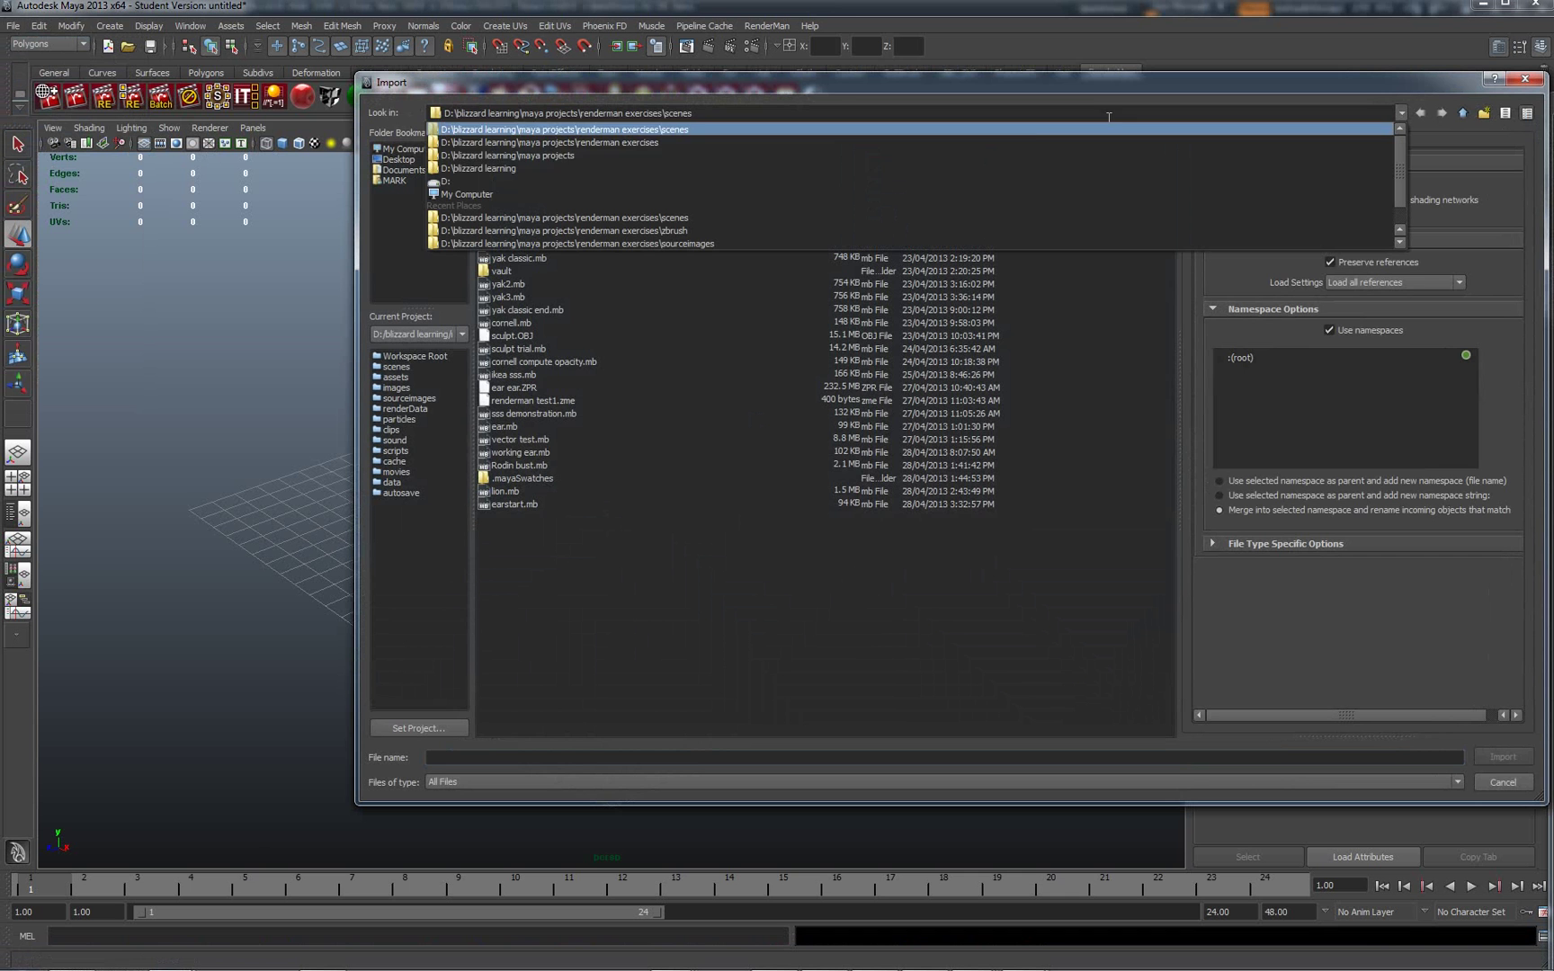
pyautogui.click(934, 142)
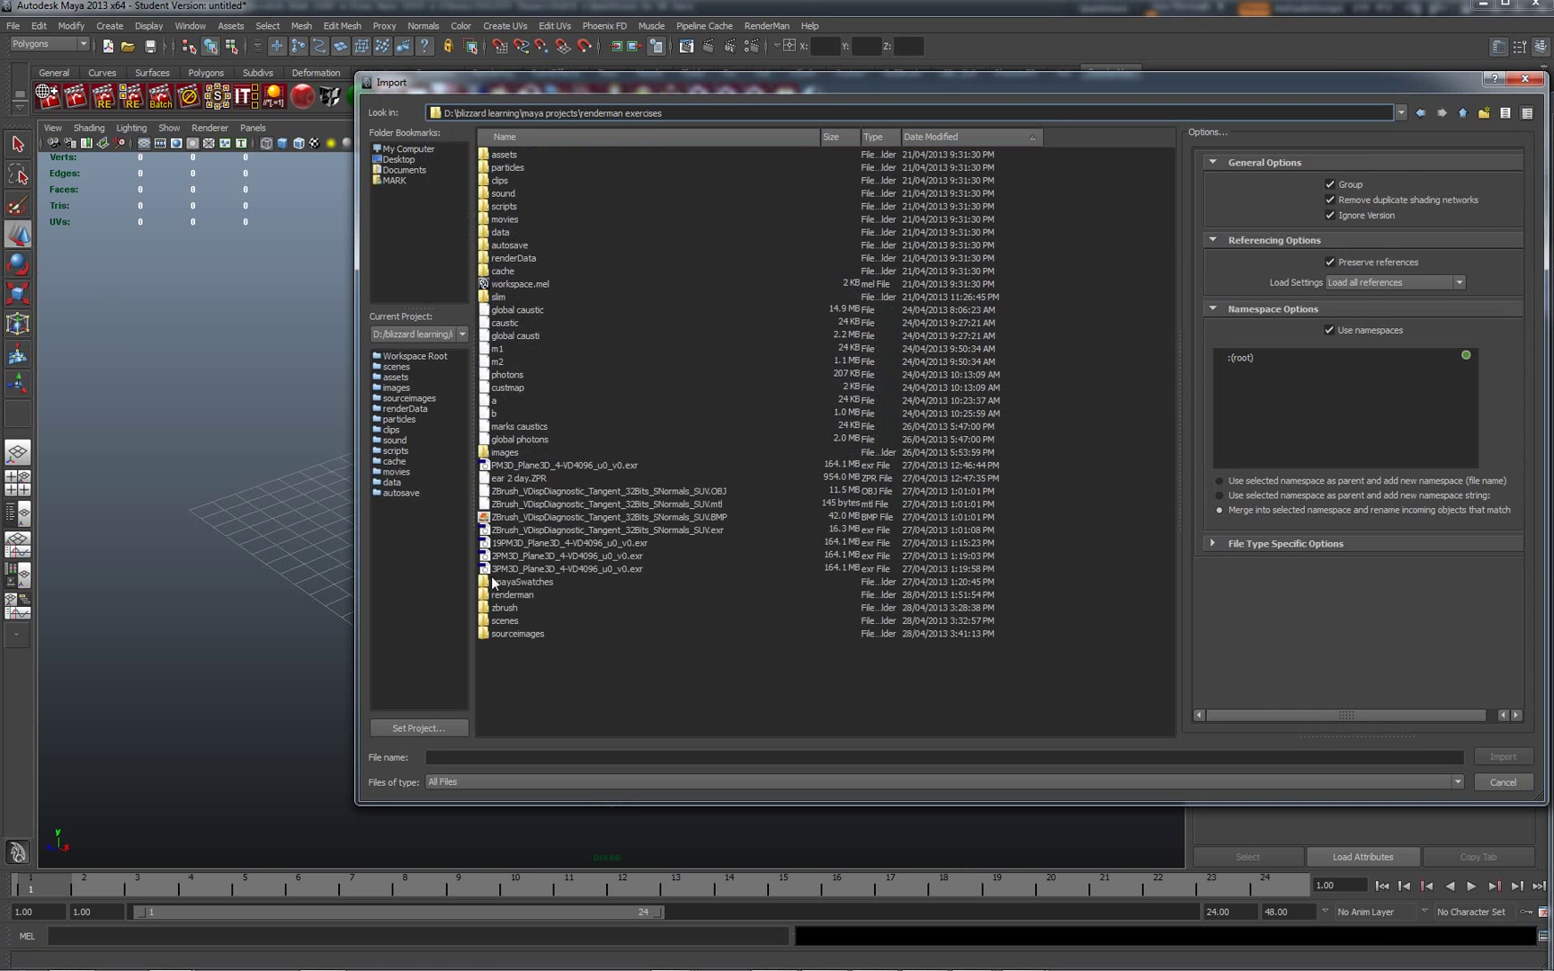
pyautogui.doubleClick(503, 607)
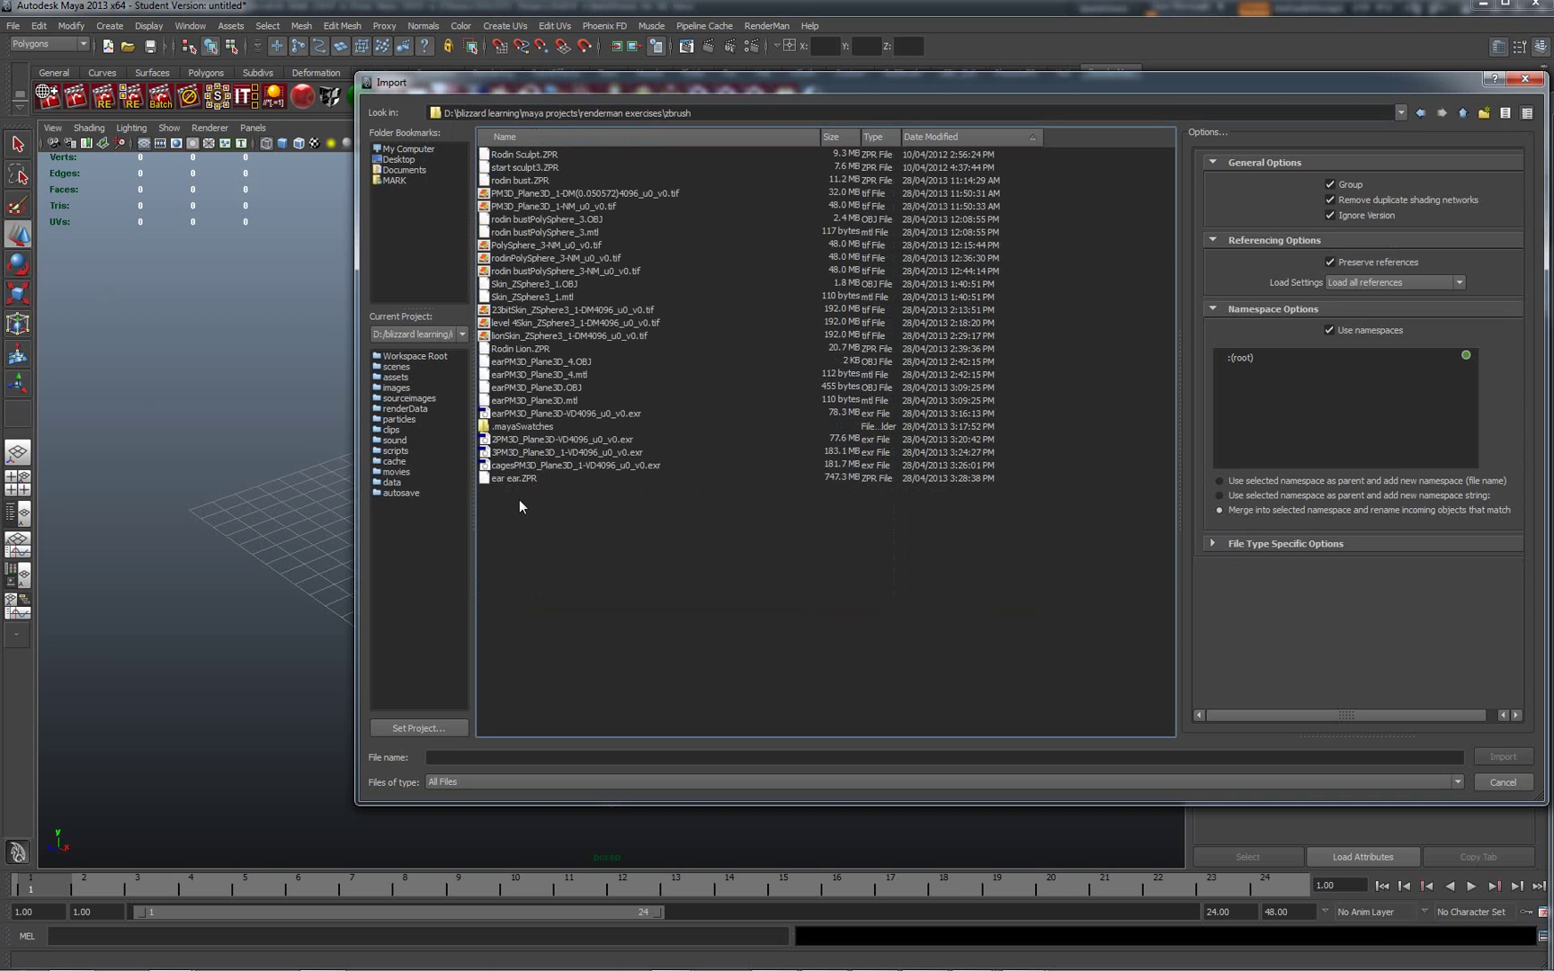
pyautogui.click(506, 477)
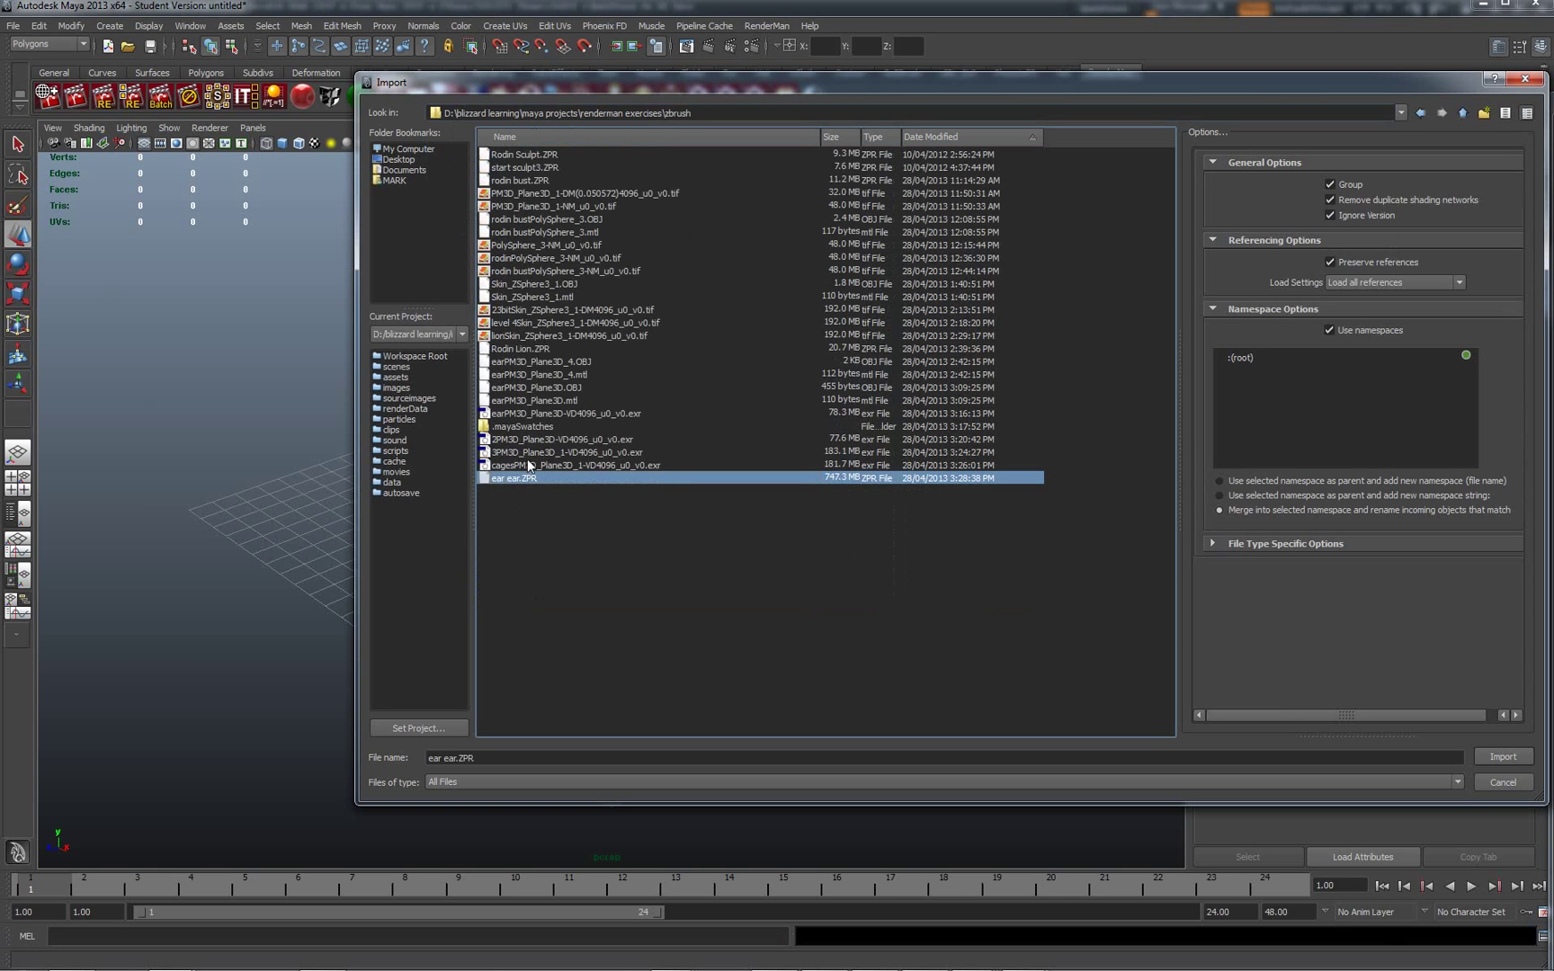
pyautogui.click(556, 361)
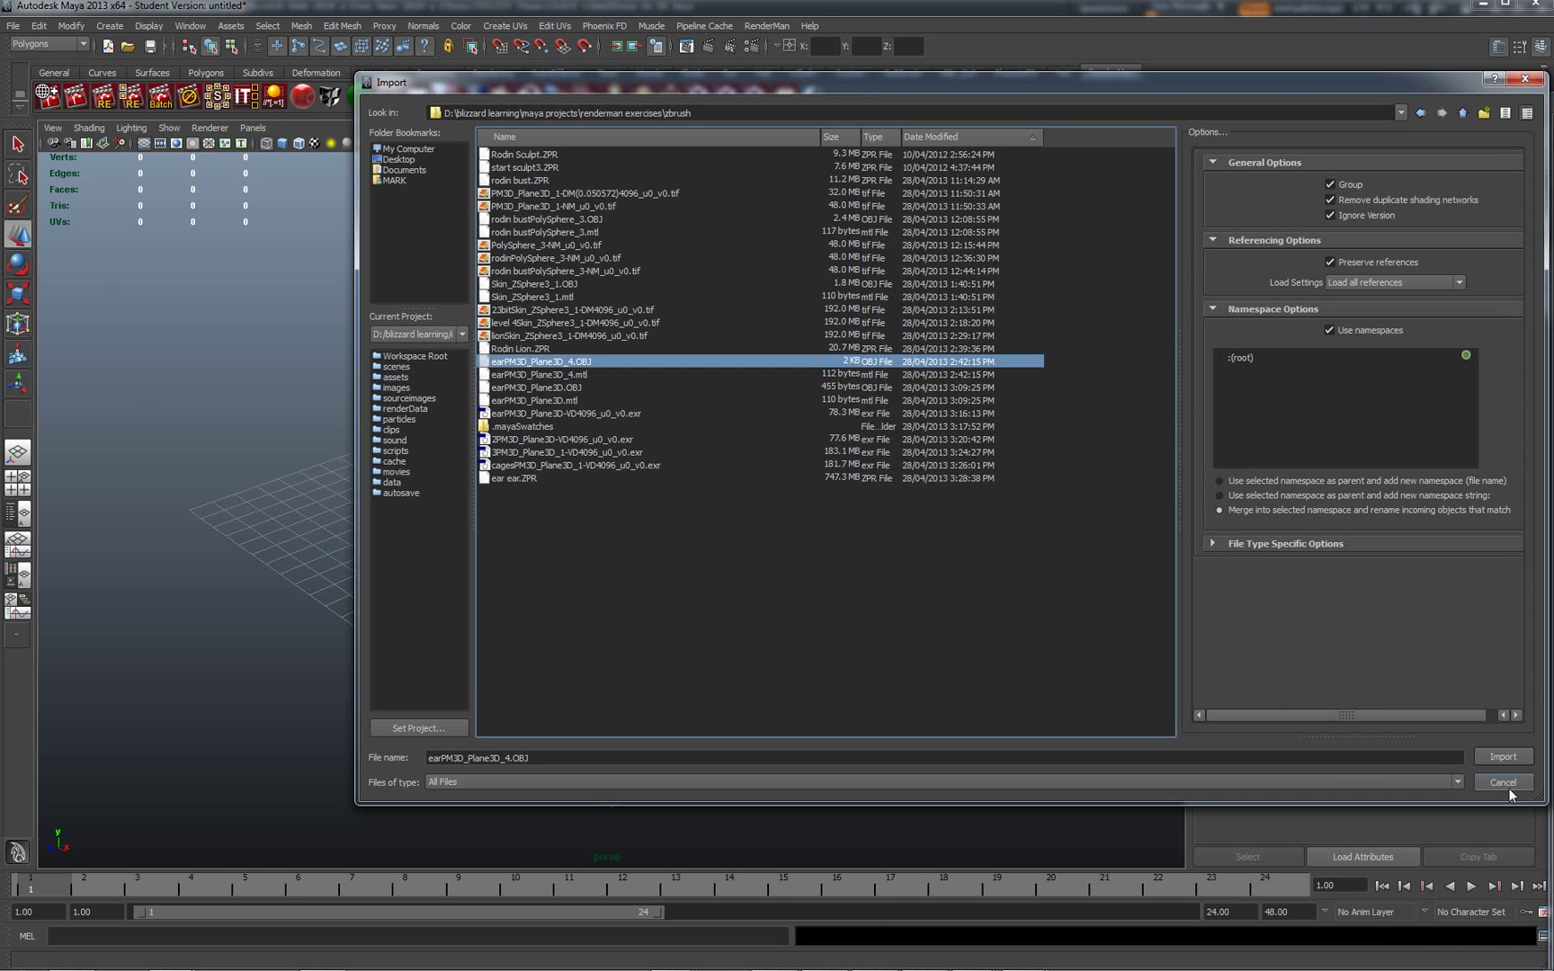
pyautogui.click(1491, 757)
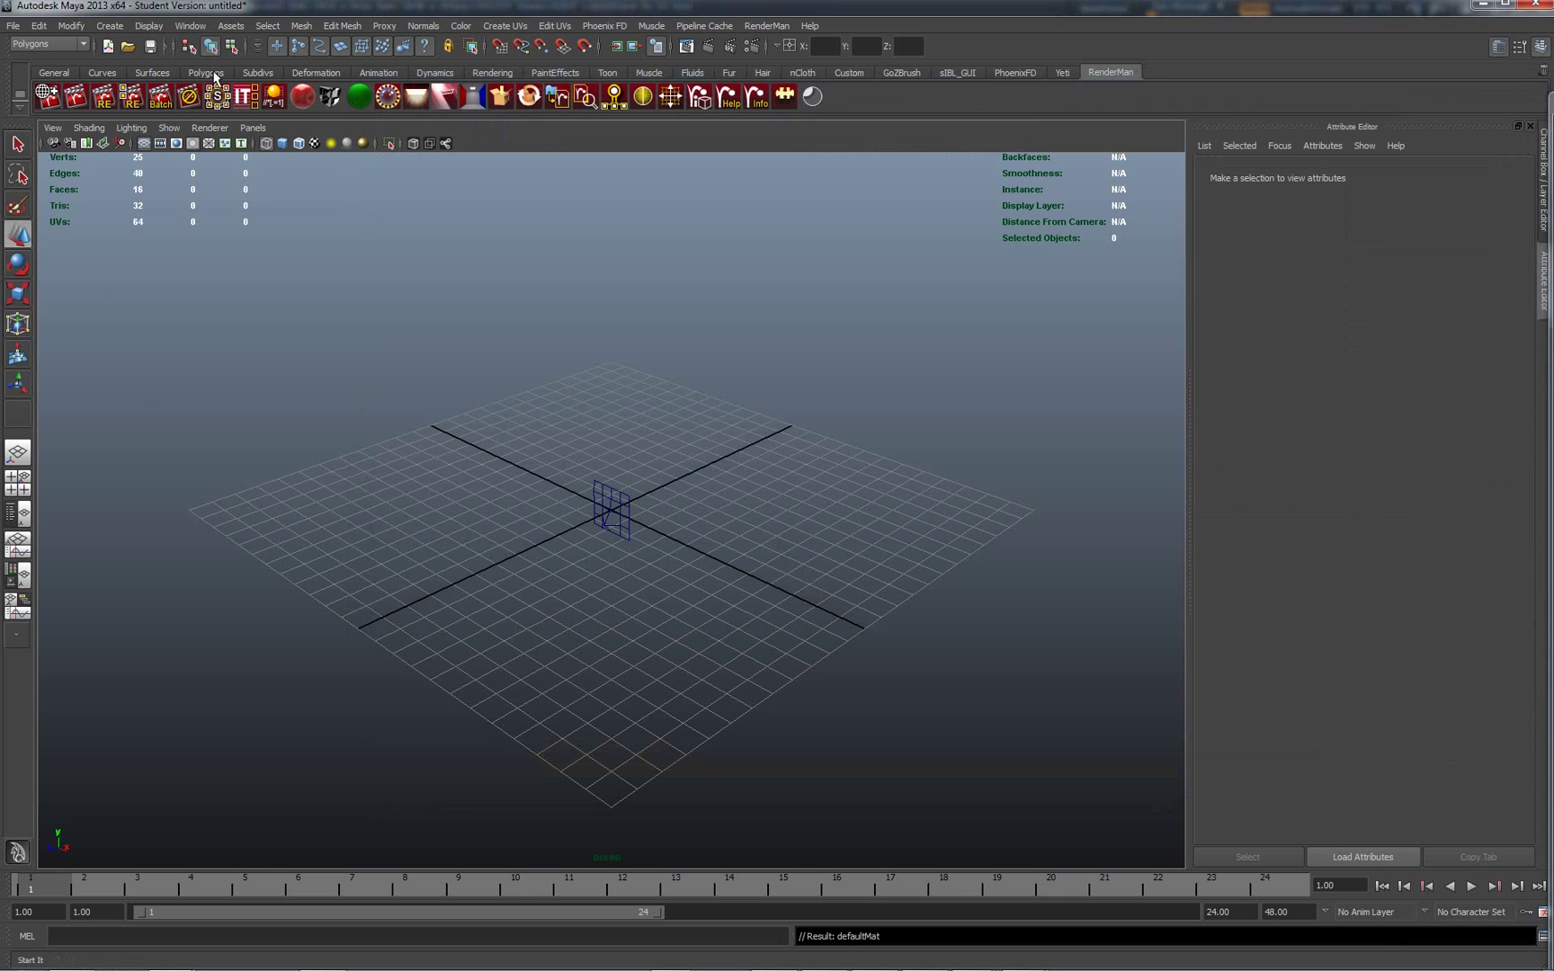
# Delete the previously imported 25-vertex plane mesh from the scene
pyautogui.click(12, 27)
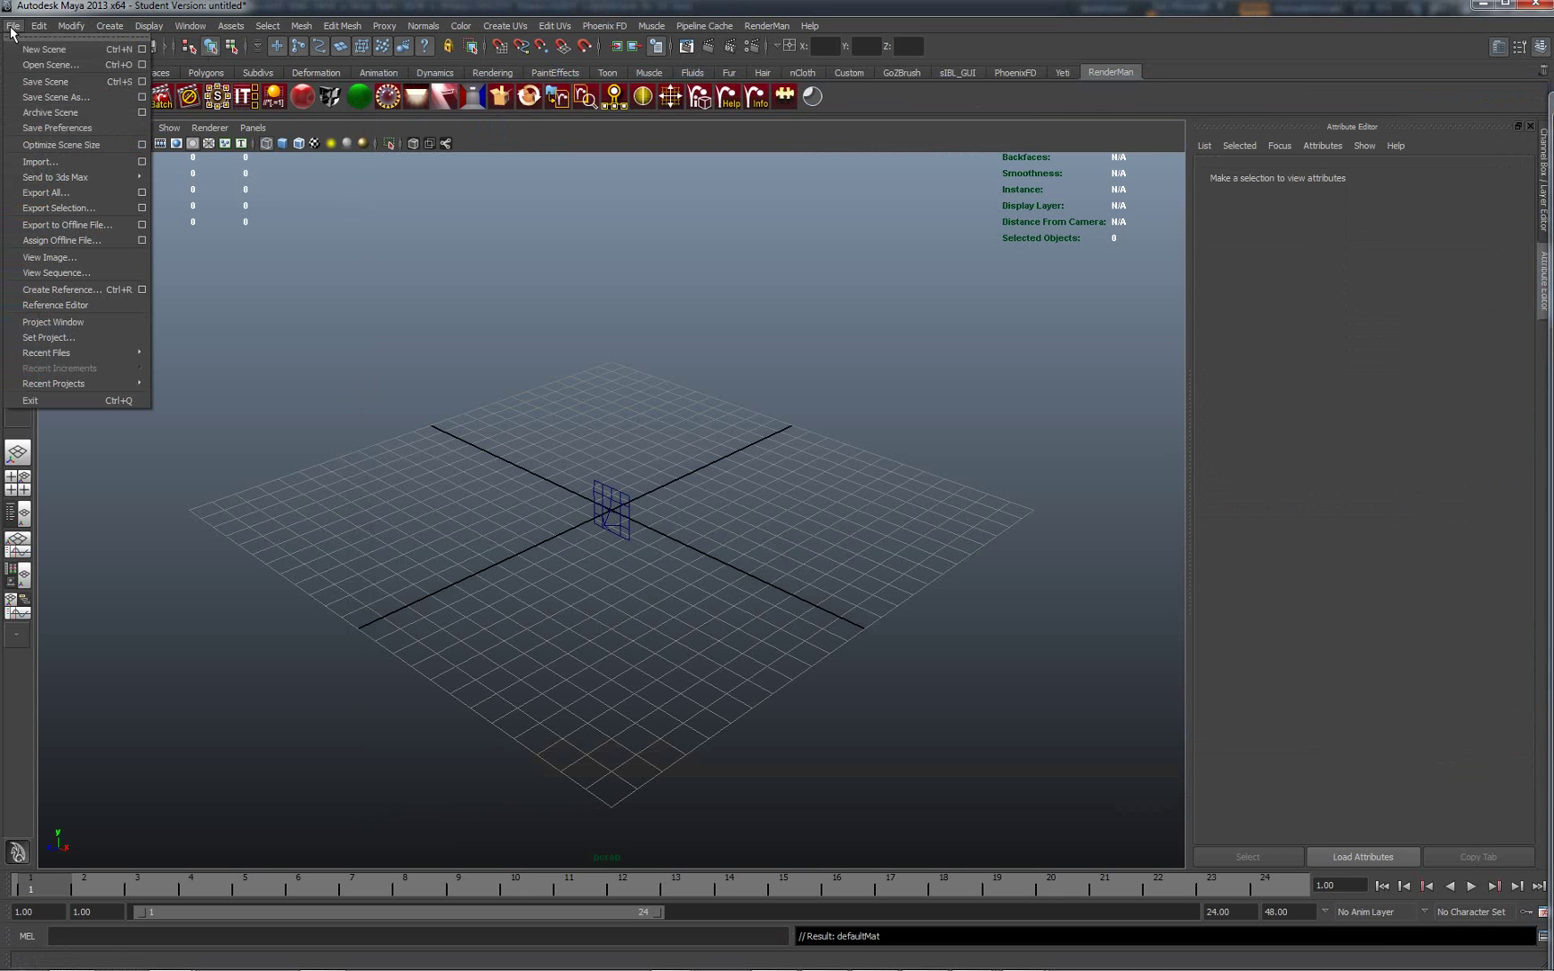
pyautogui.click(608, 490)
pyautogui.click(610, 508)
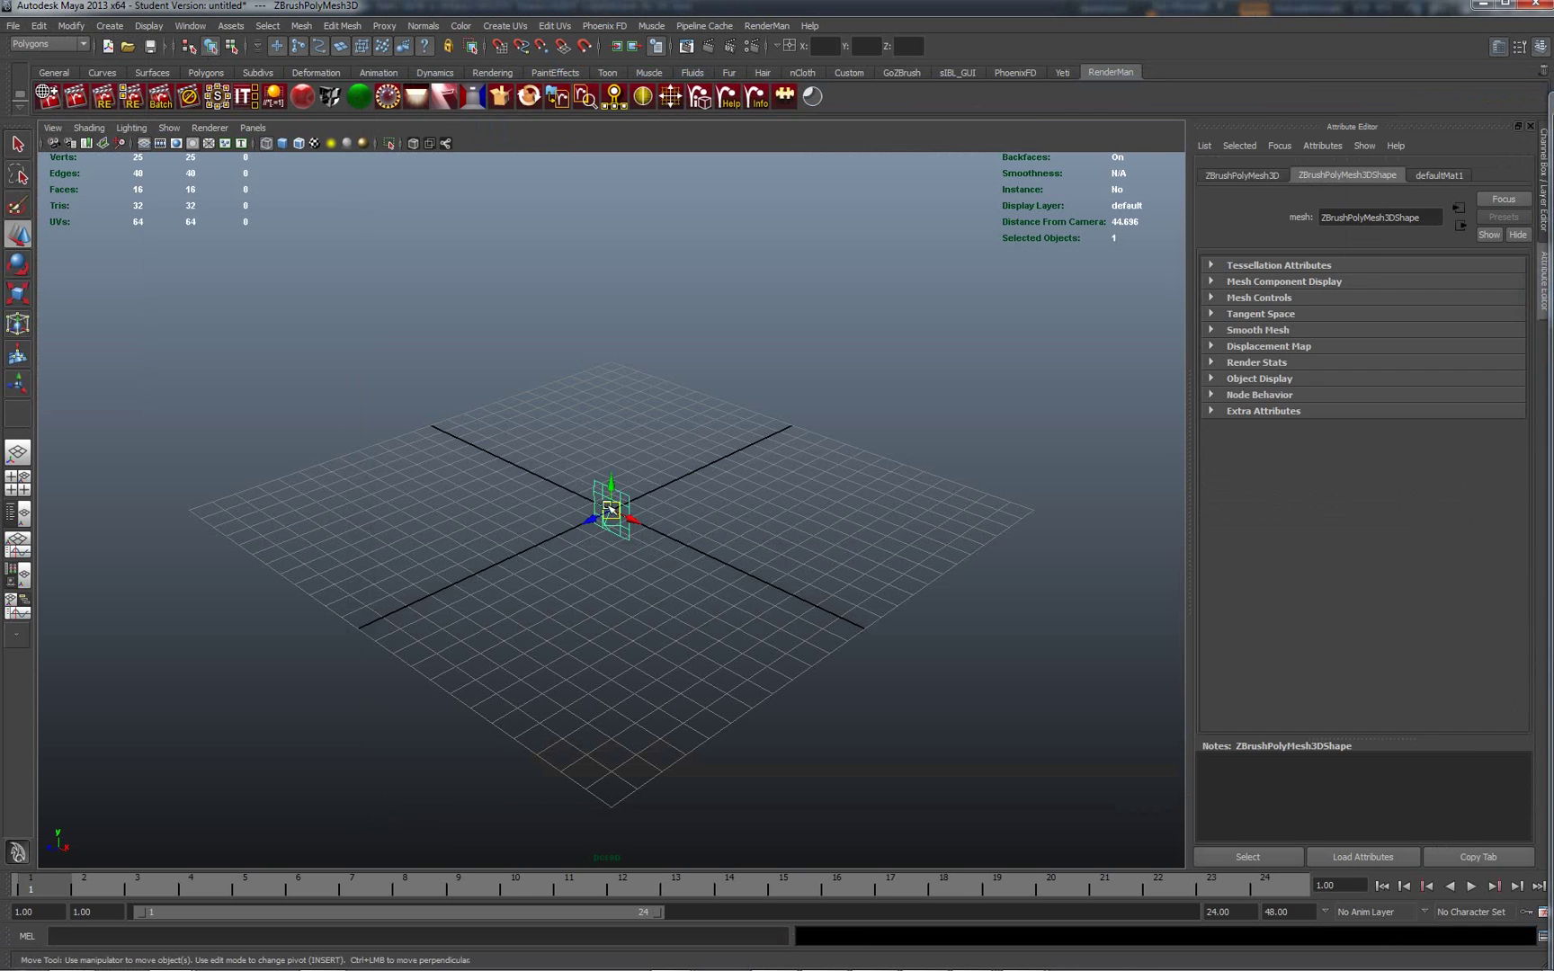
pyautogui.press('Delete')
# Import earPM3D_Plane3D.OBJ, finding it by sorting files by date modified
pyautogui.click(13, 25)
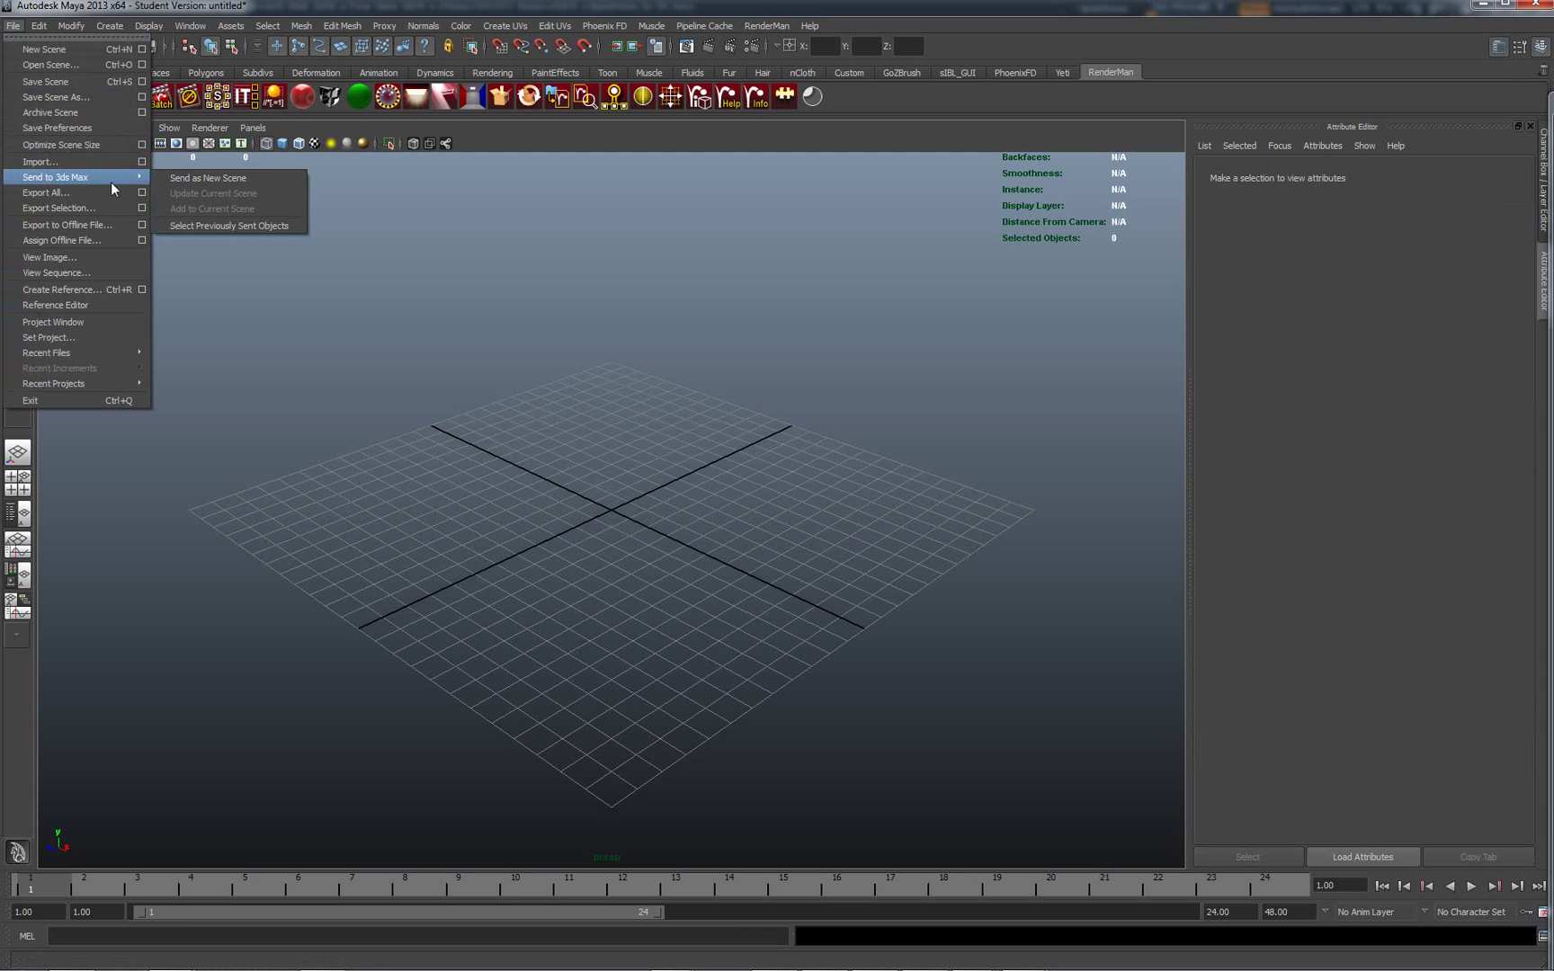
pyautogui.click(69, 162)
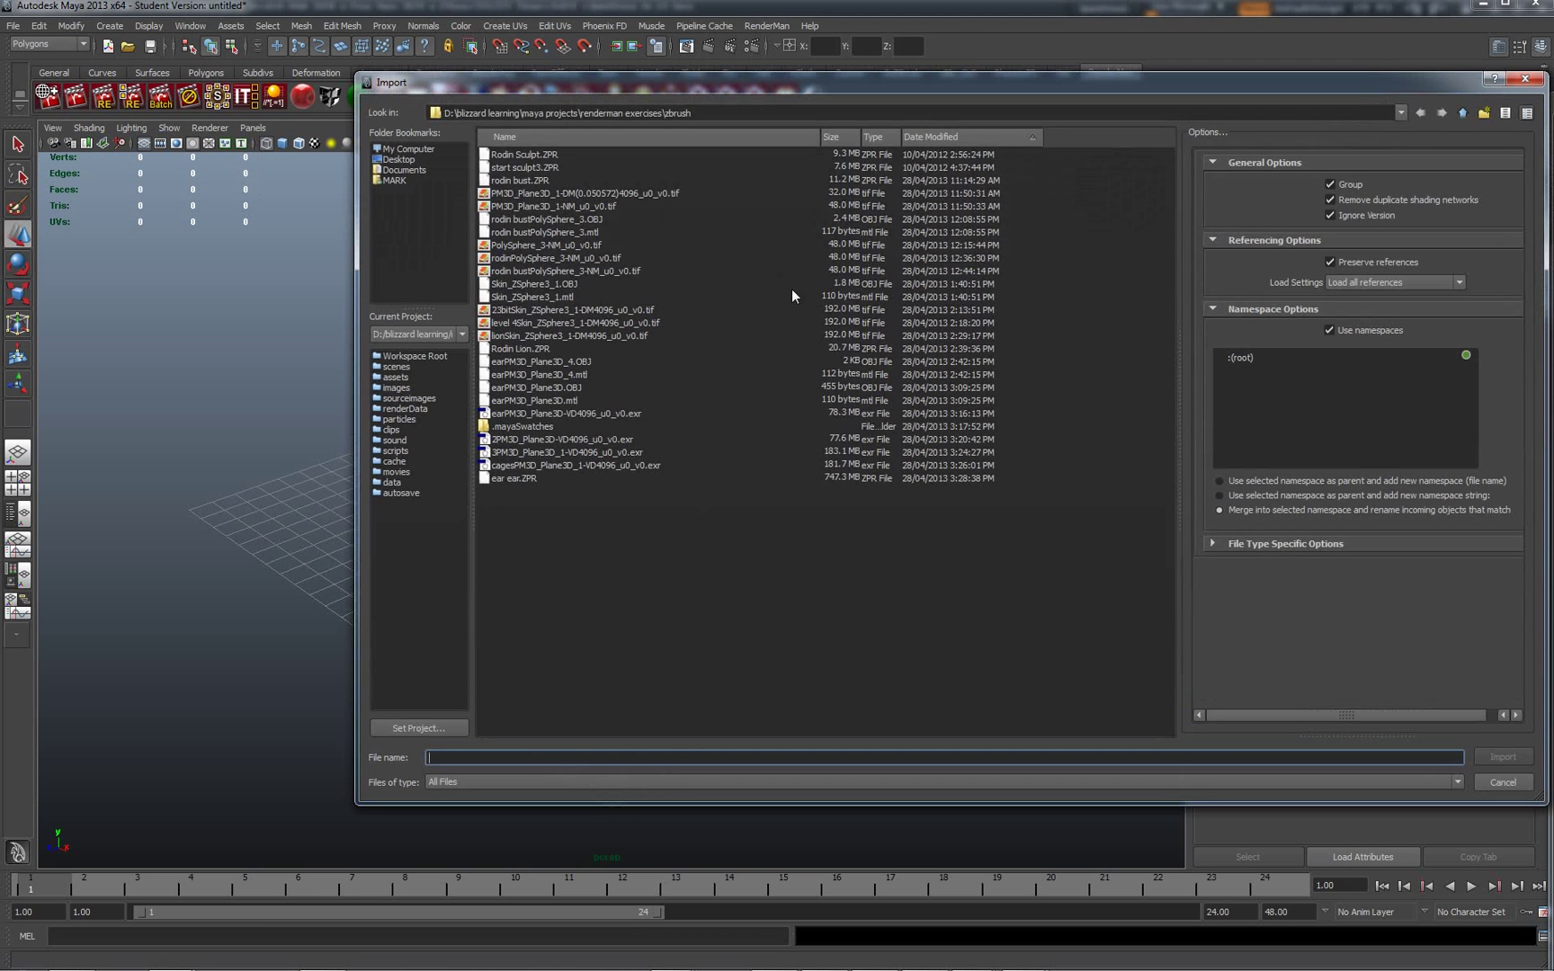
pyautogui.click(931, 135)
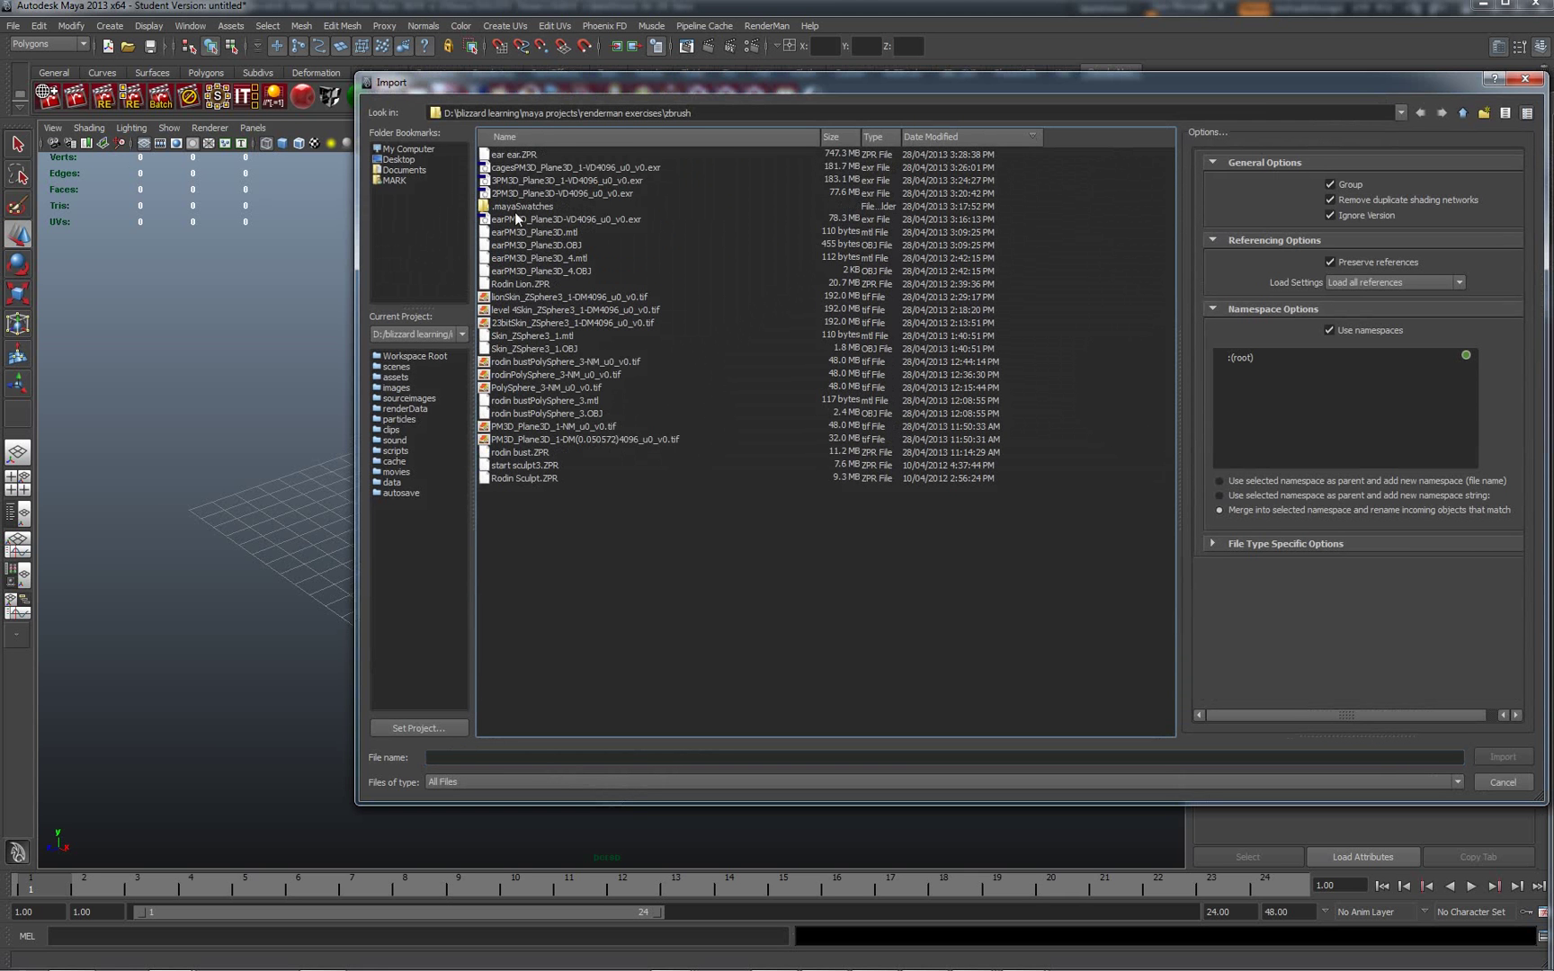
pyautogui.click(513, 244)
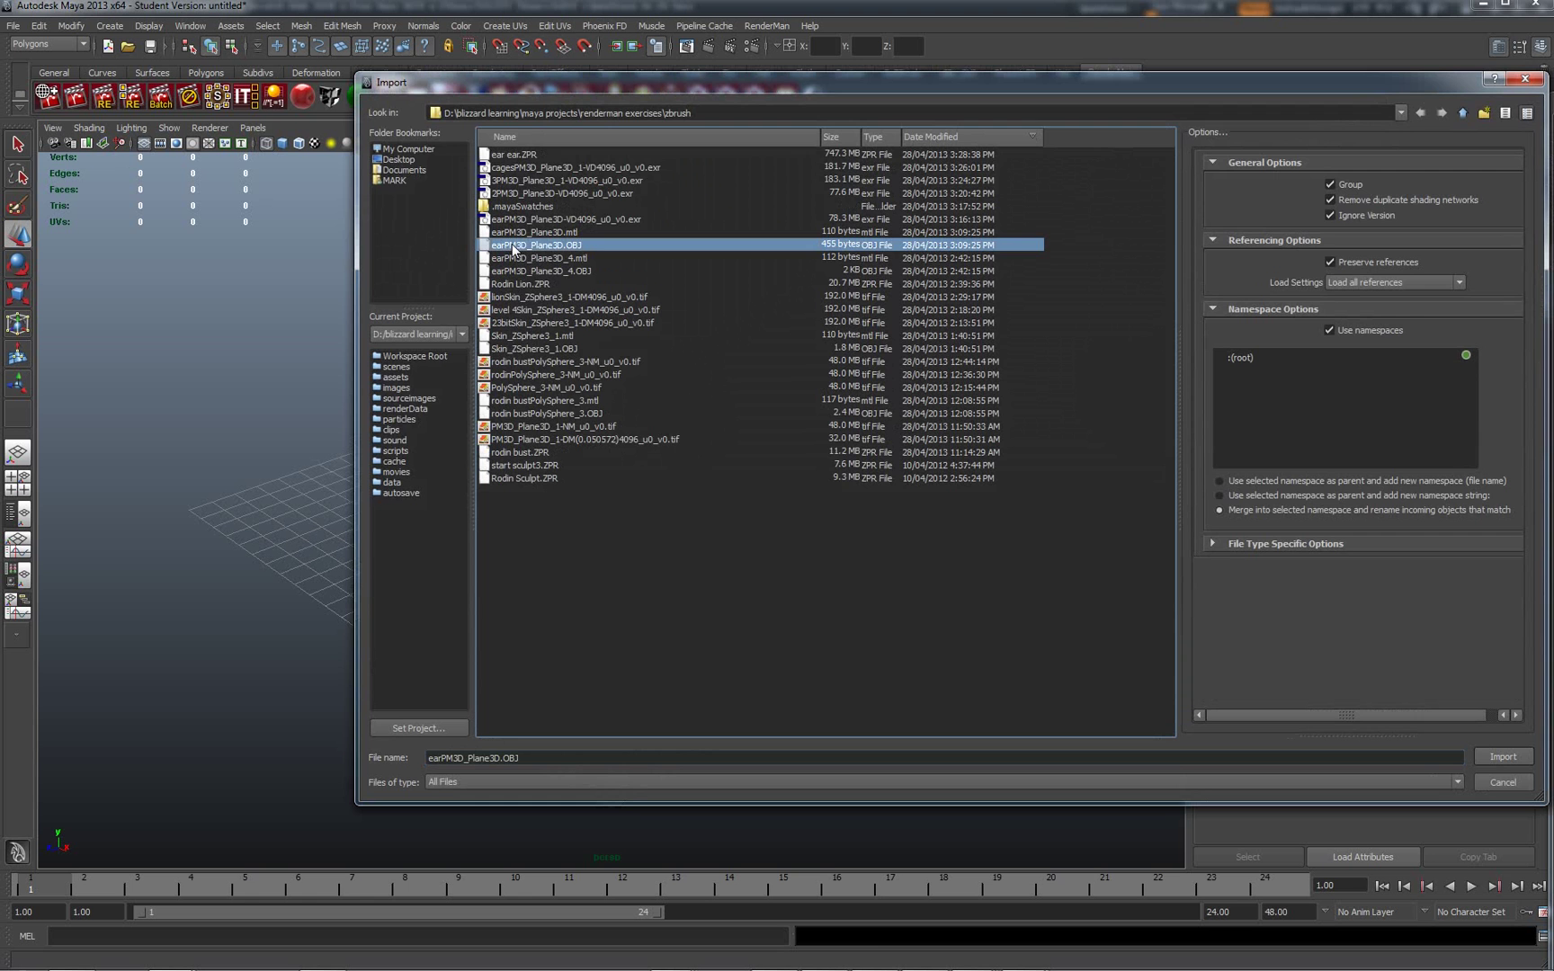
pyautogui.click(1492, 755)
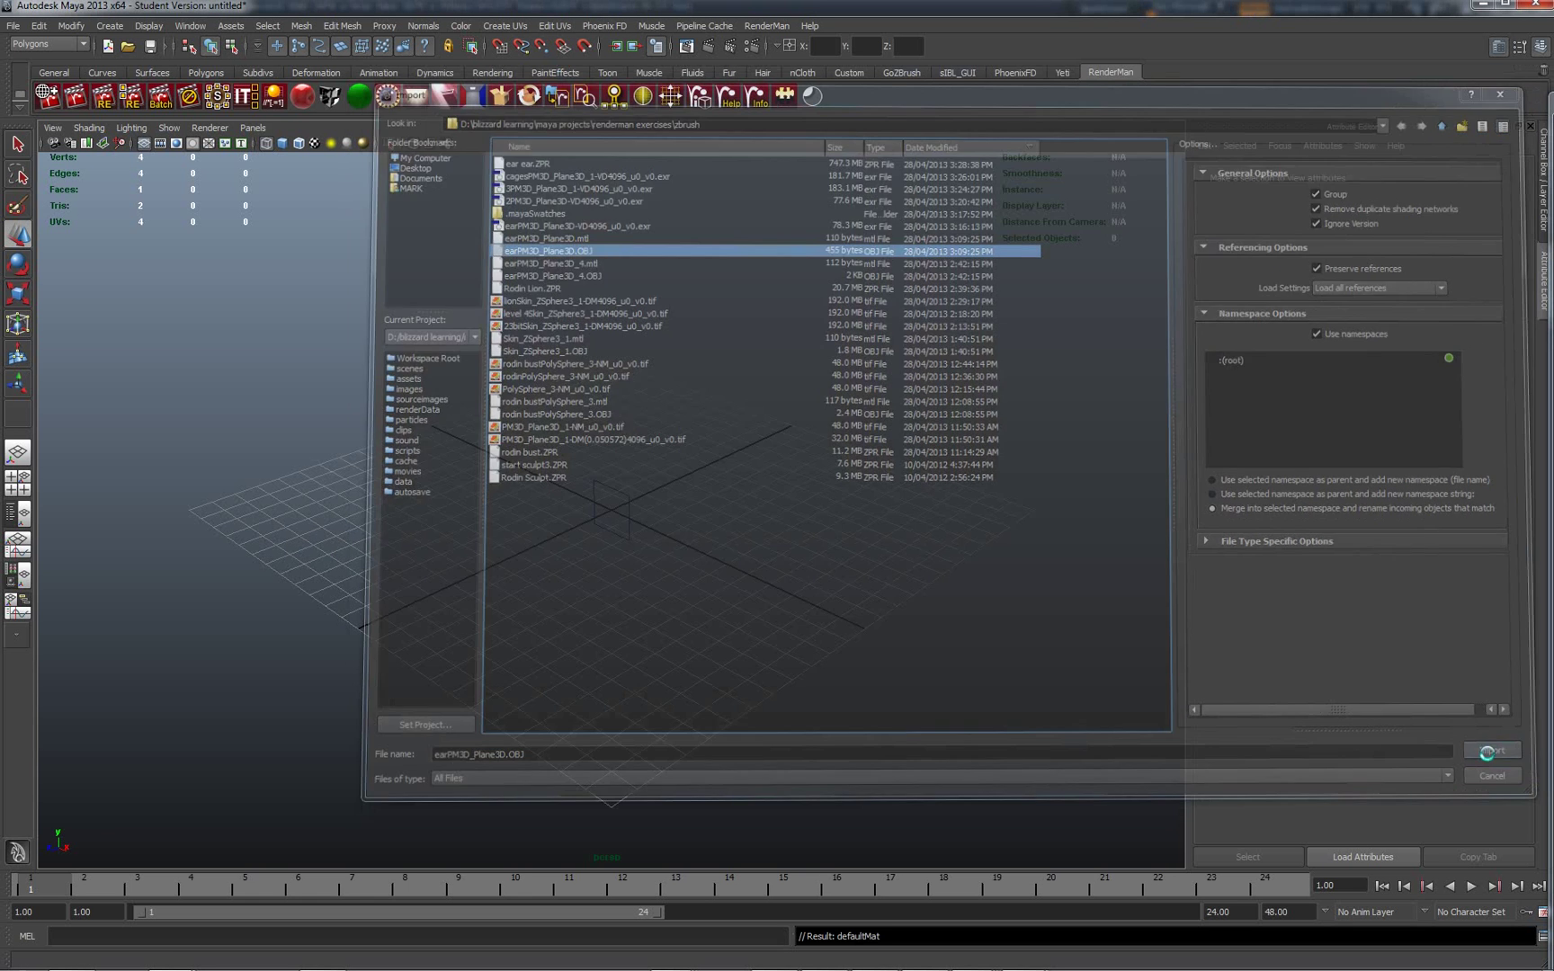
# Select the imported plane and move the view in closer around it
pyautogui.click(624, 495)
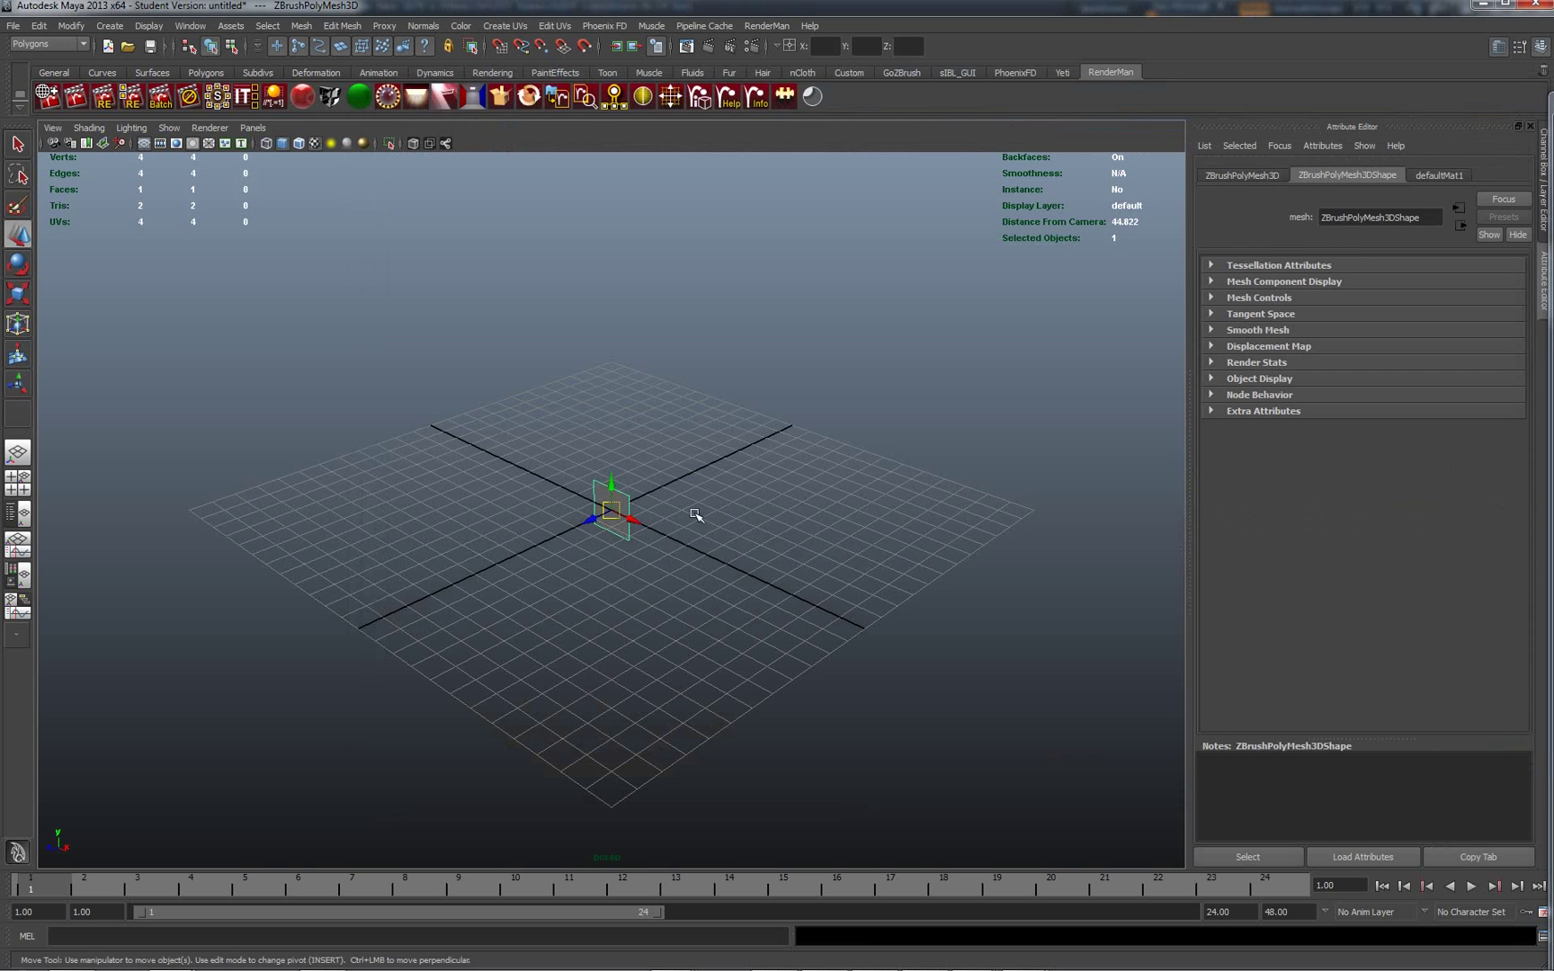
pyautogui.keyDown('alt'); pyautogui.moveTo(656, 493); pyautogui.dragTo(897, 608, button='right'); pyautogui.keyUp('alt')
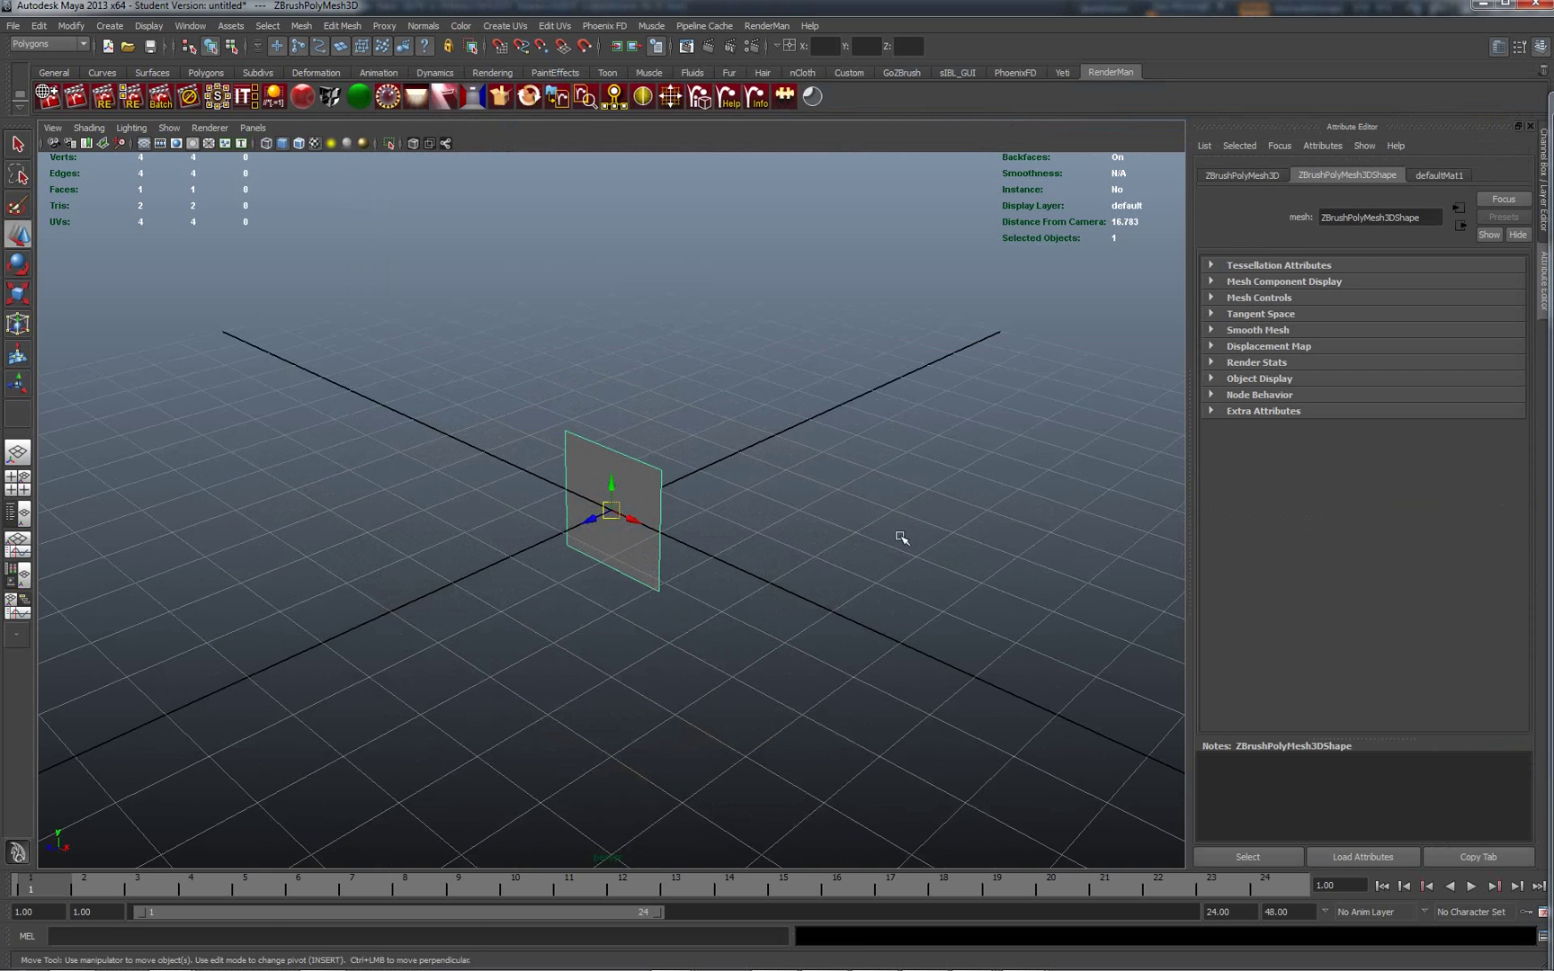
pyautogui.keyDown('alt'); pyautogui.moveTo(902, 538); pyautogui.dragTo(834, 464); pyautogui.keyUp('alt')
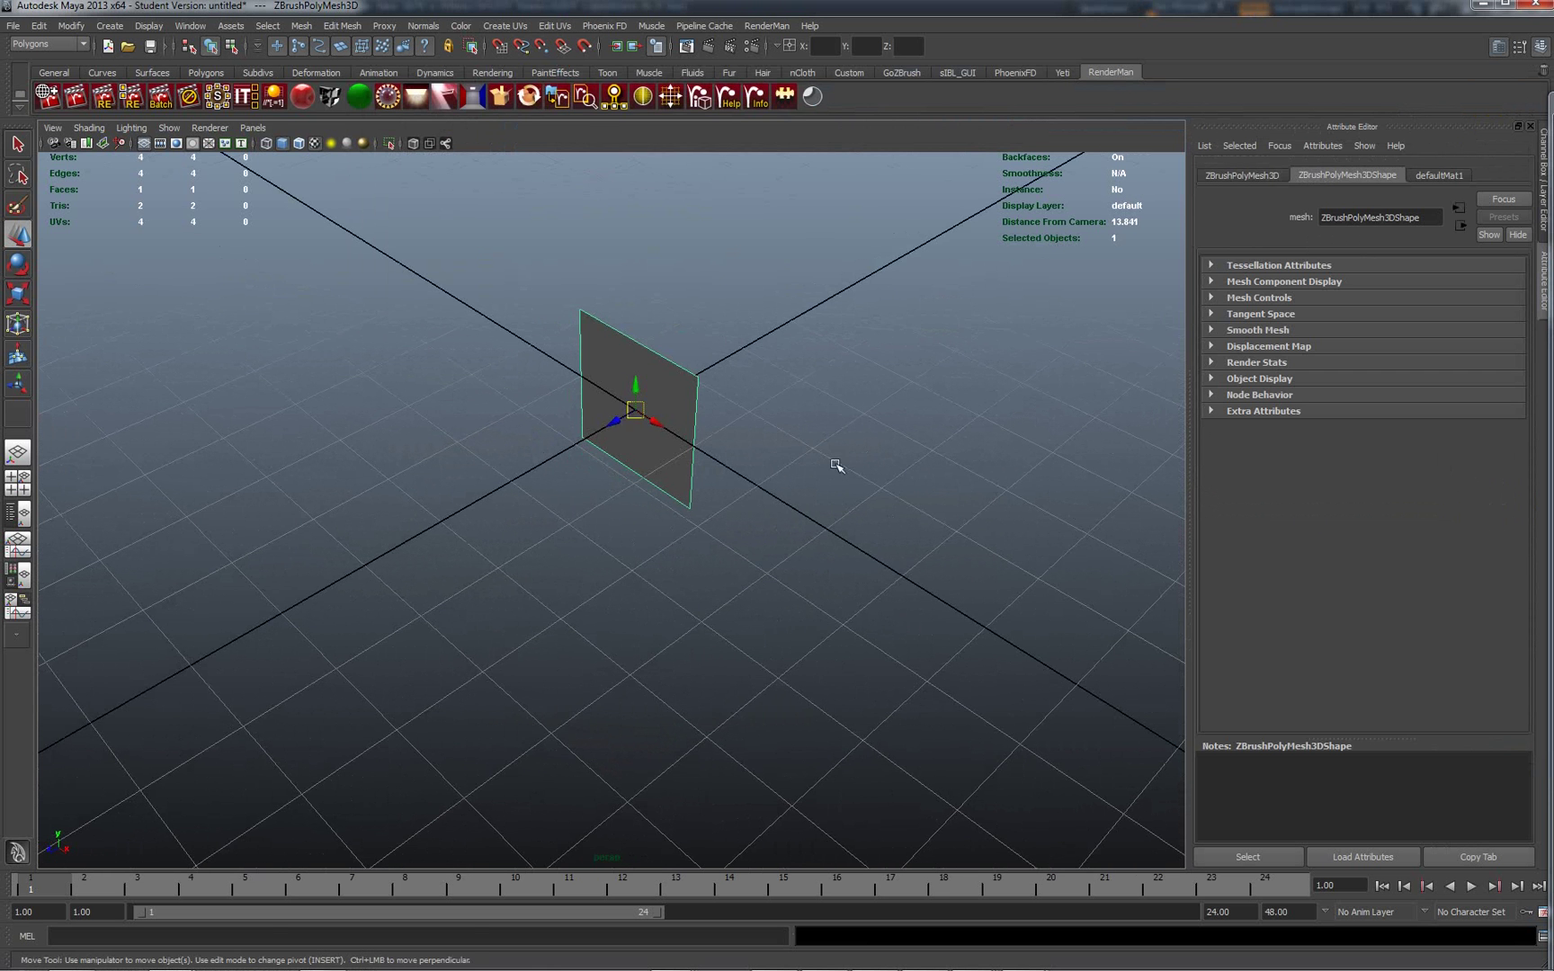
# Create a RenderMan environment light using fin4_Ref.exr from renderman exercises\sourceimages
pyautogui.click(387, 99)
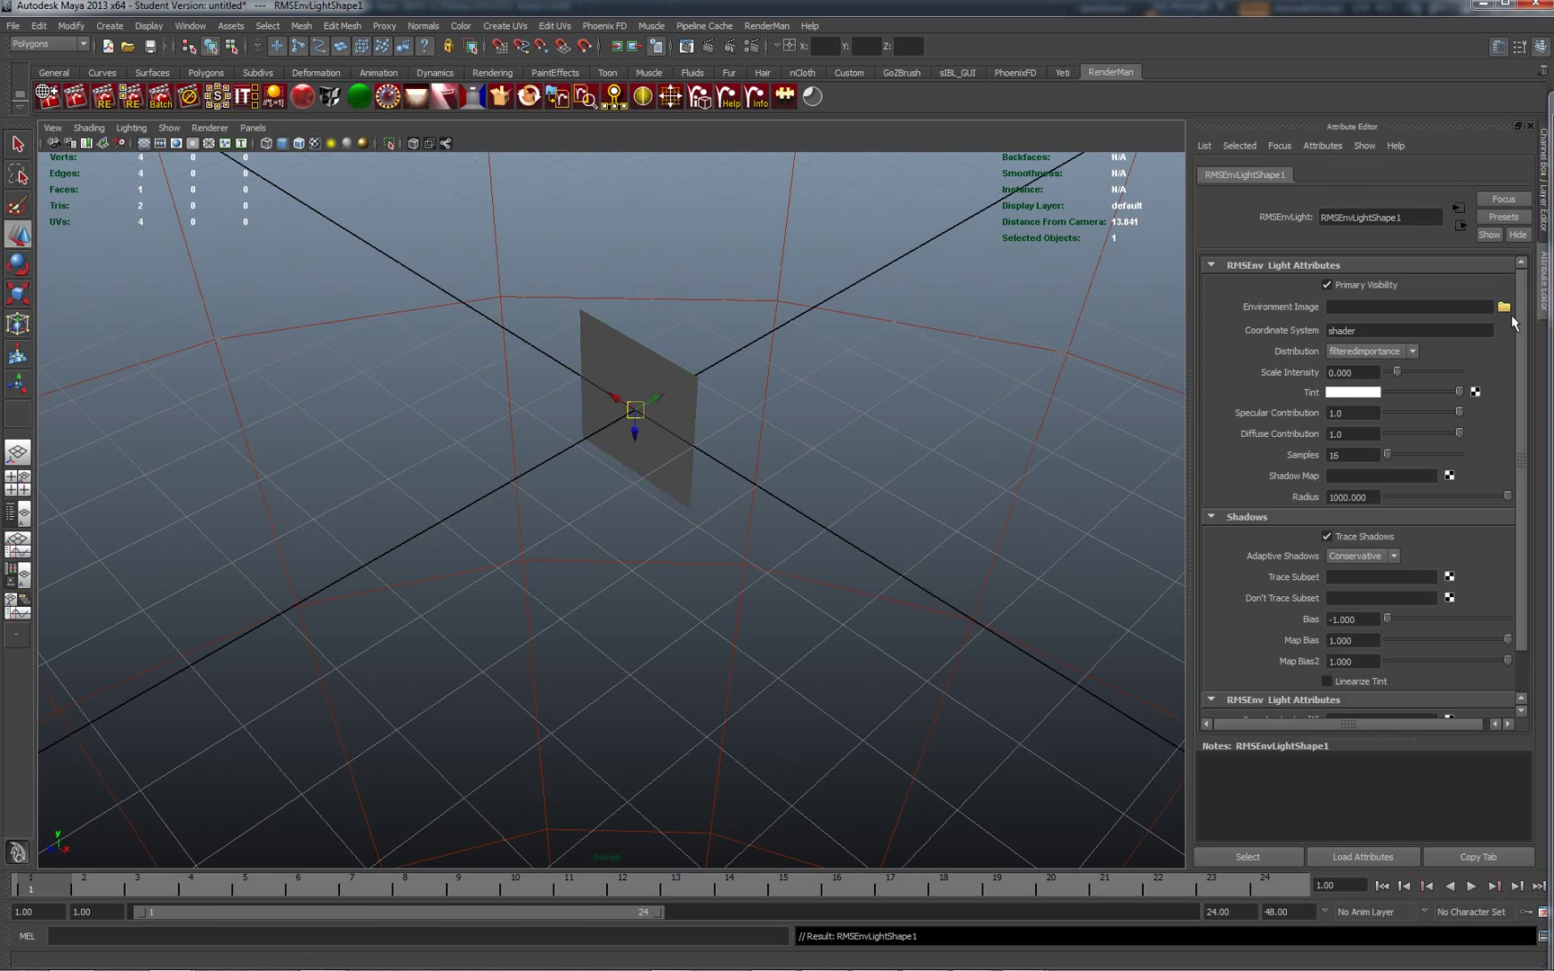
pyautogui.click(1506, 310)
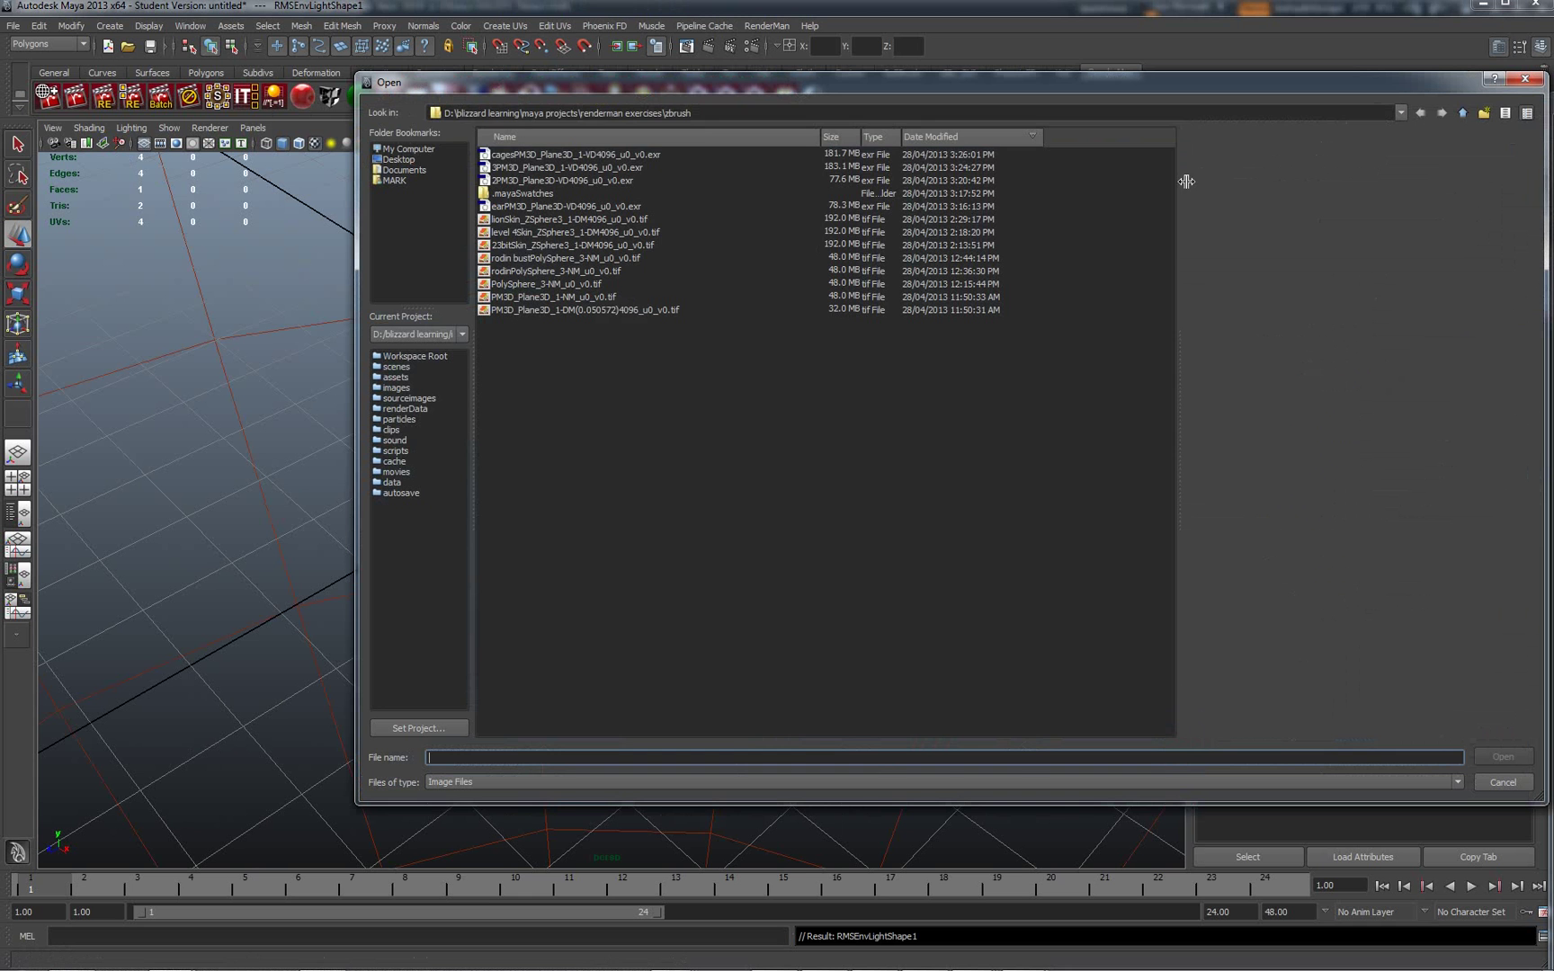
pyautogui.click(1400, 112)
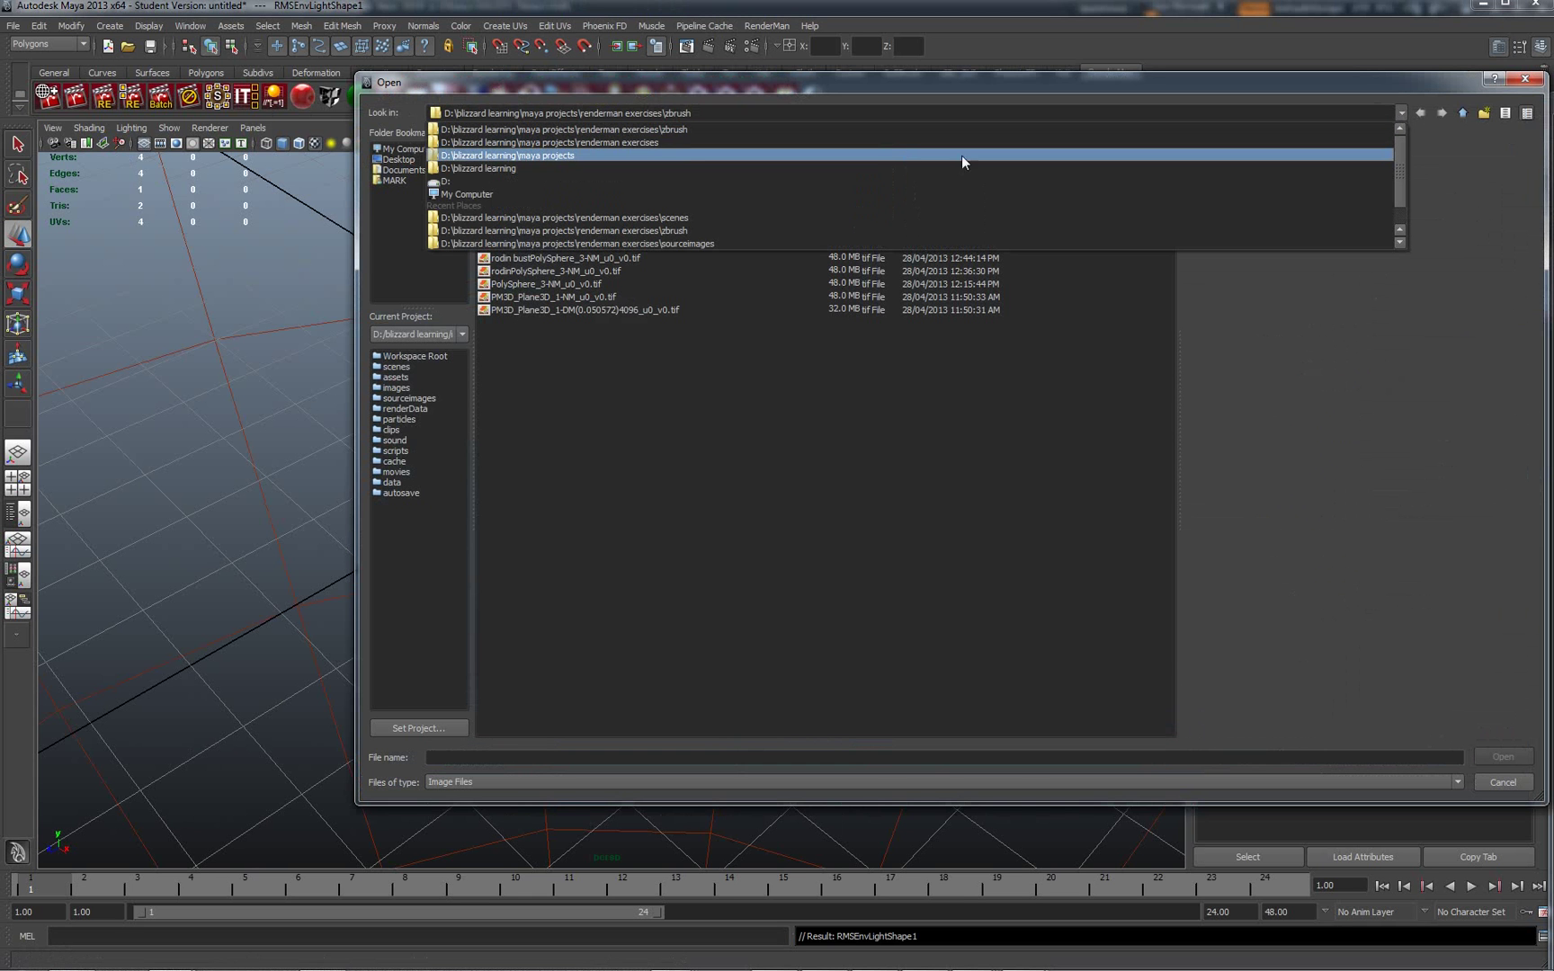
pyautogui.click(864, 141)
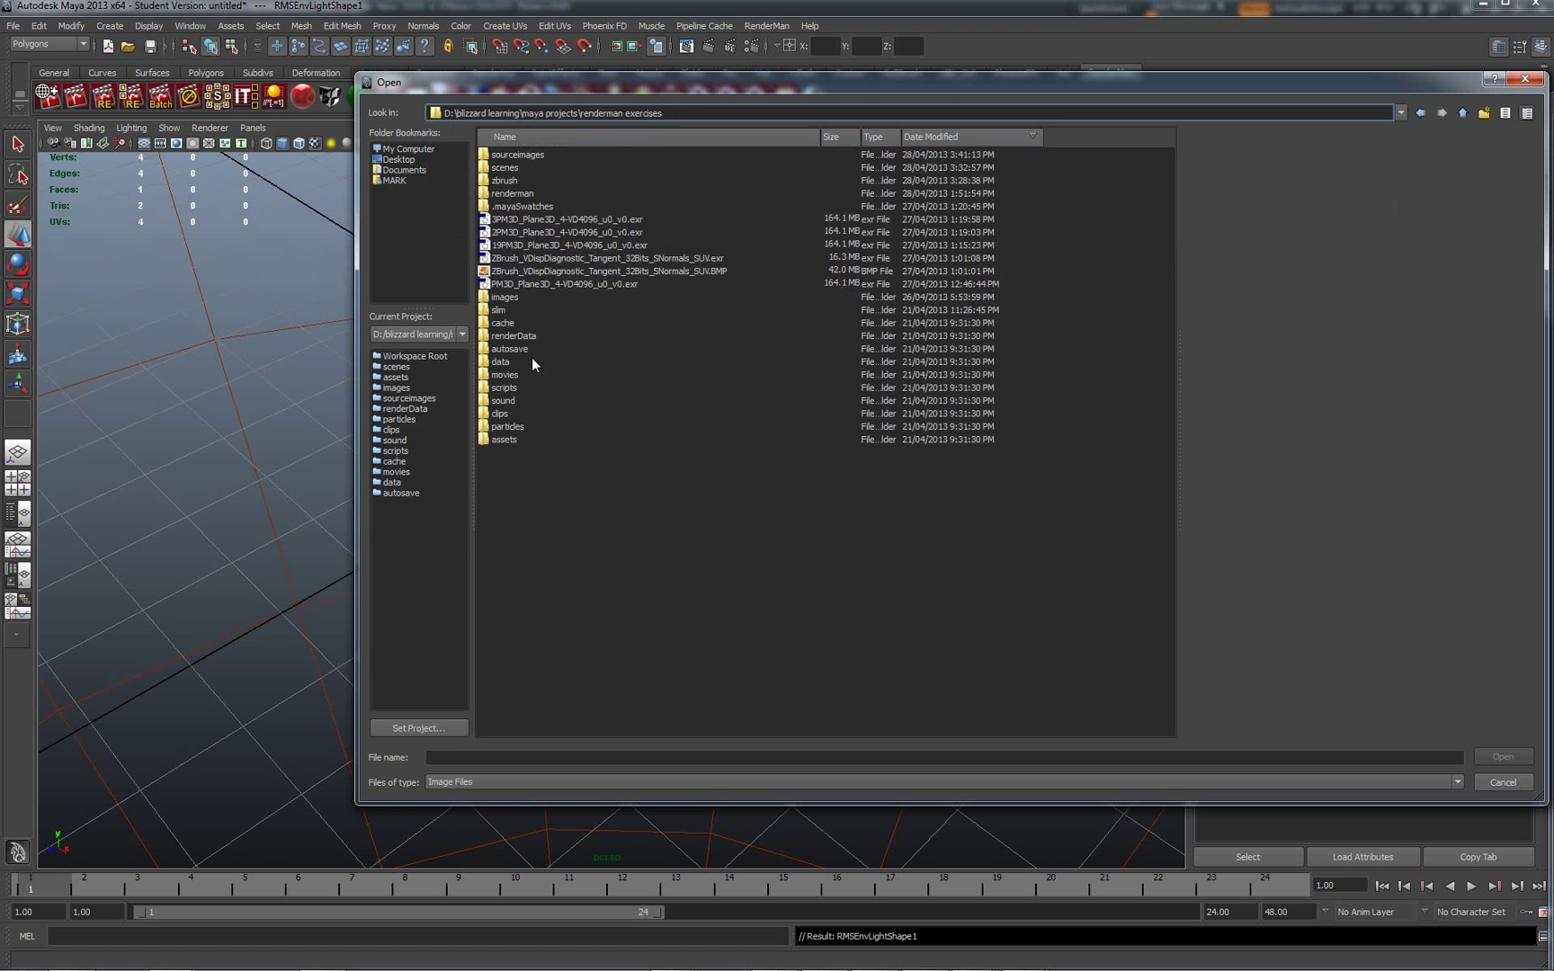
pyautogui.doubleClick(519, 155)
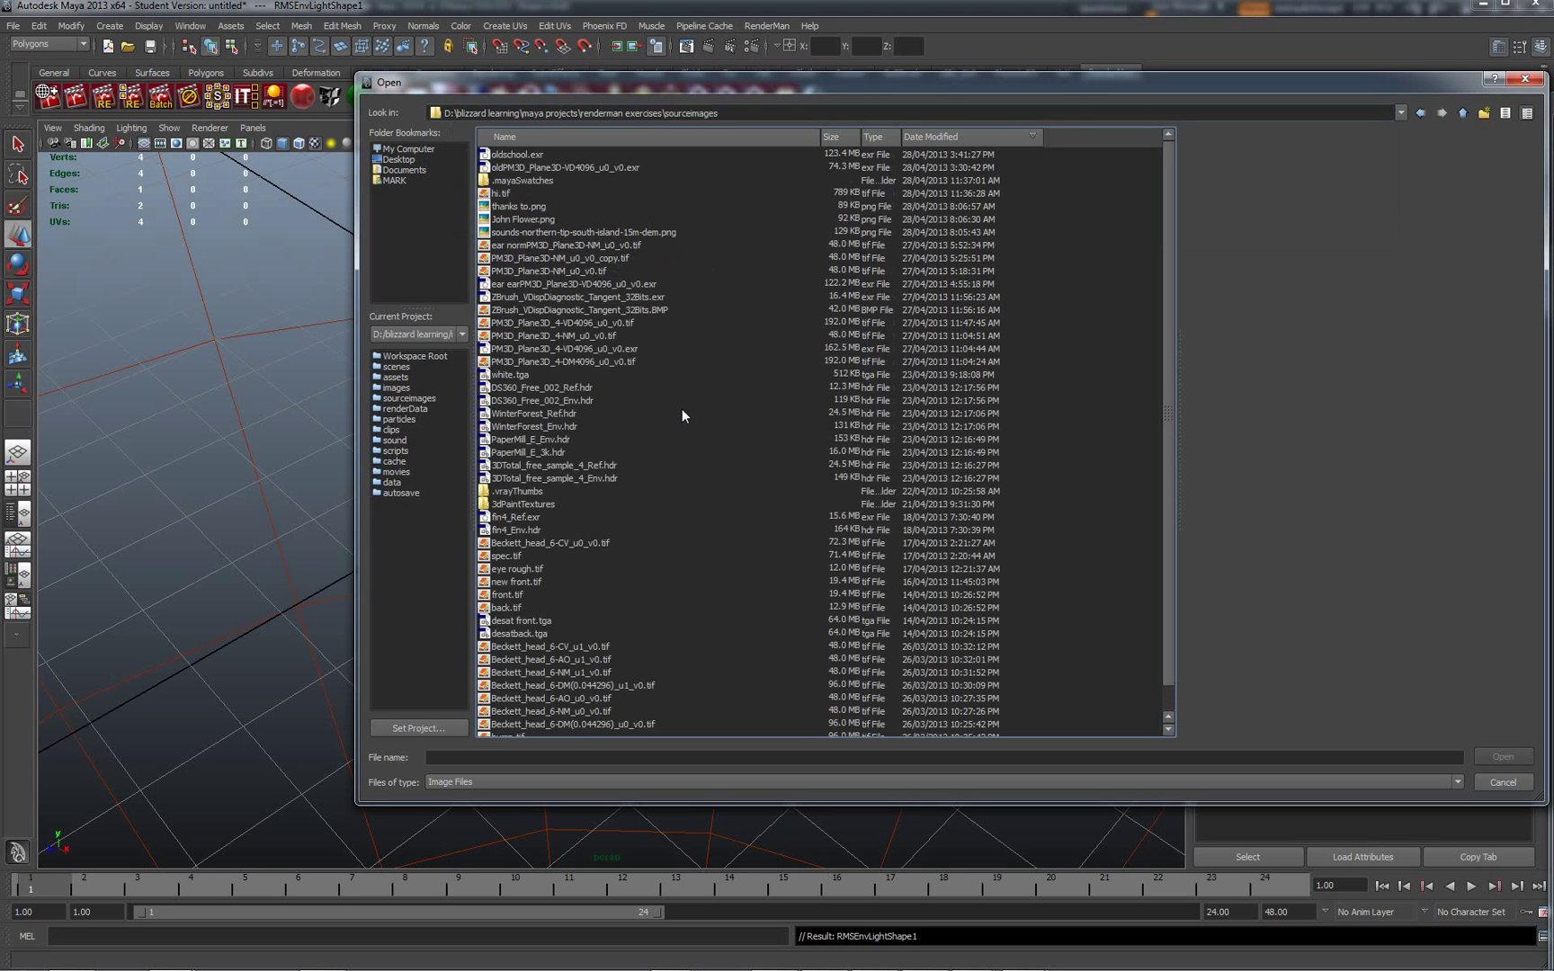
pyautogui.click(520, 520)
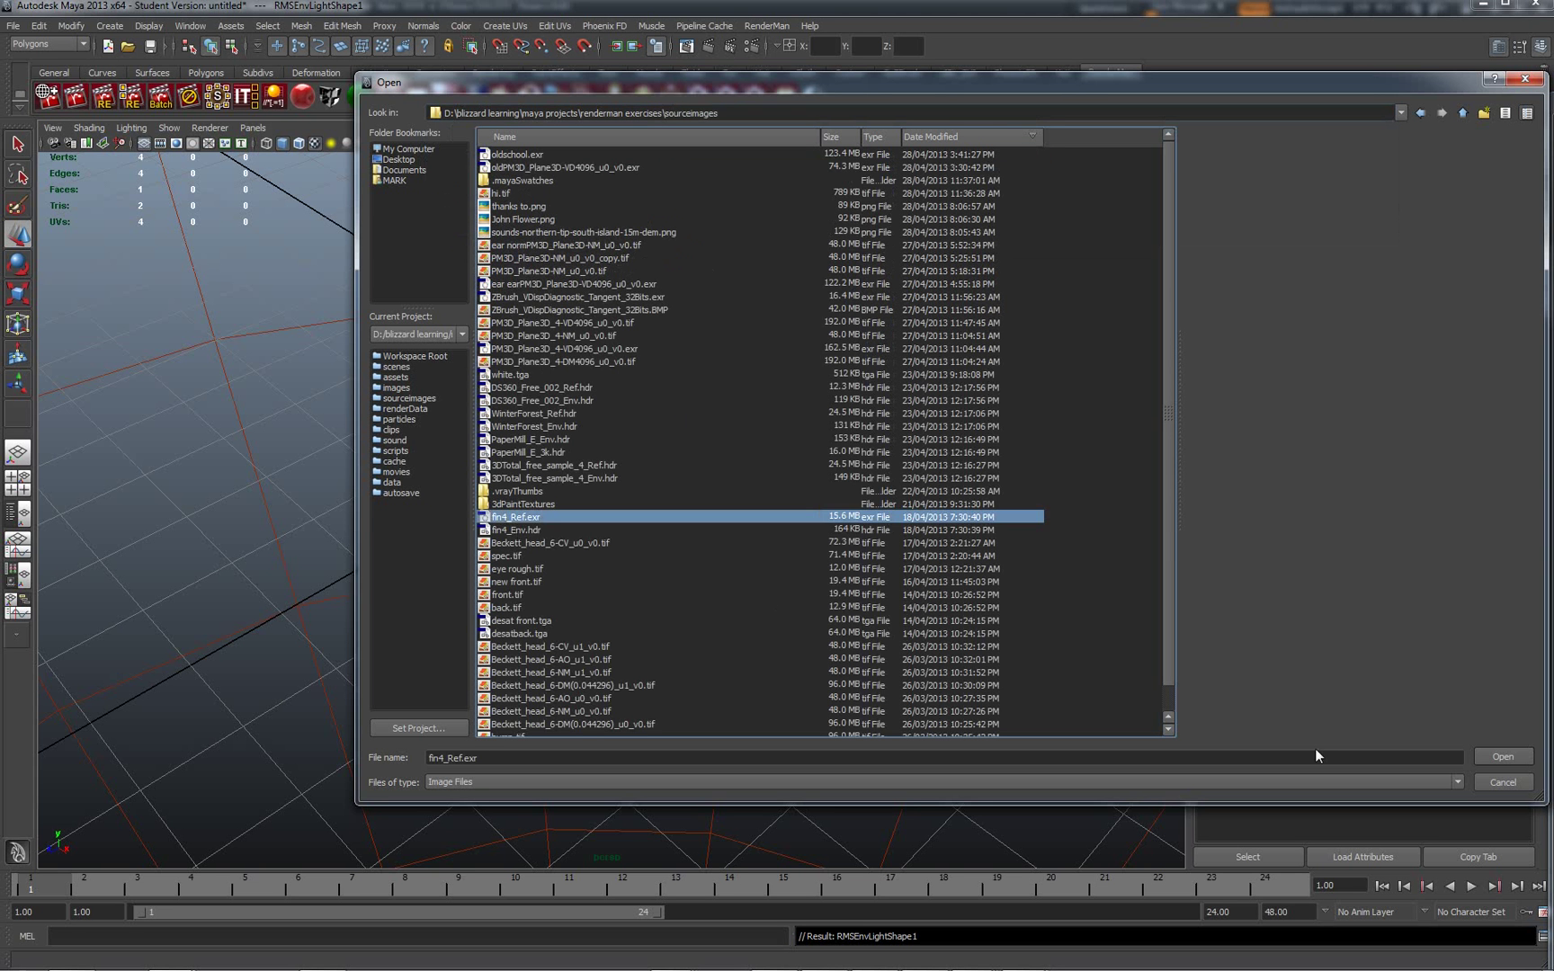
pyautogui.click(1500, 758)
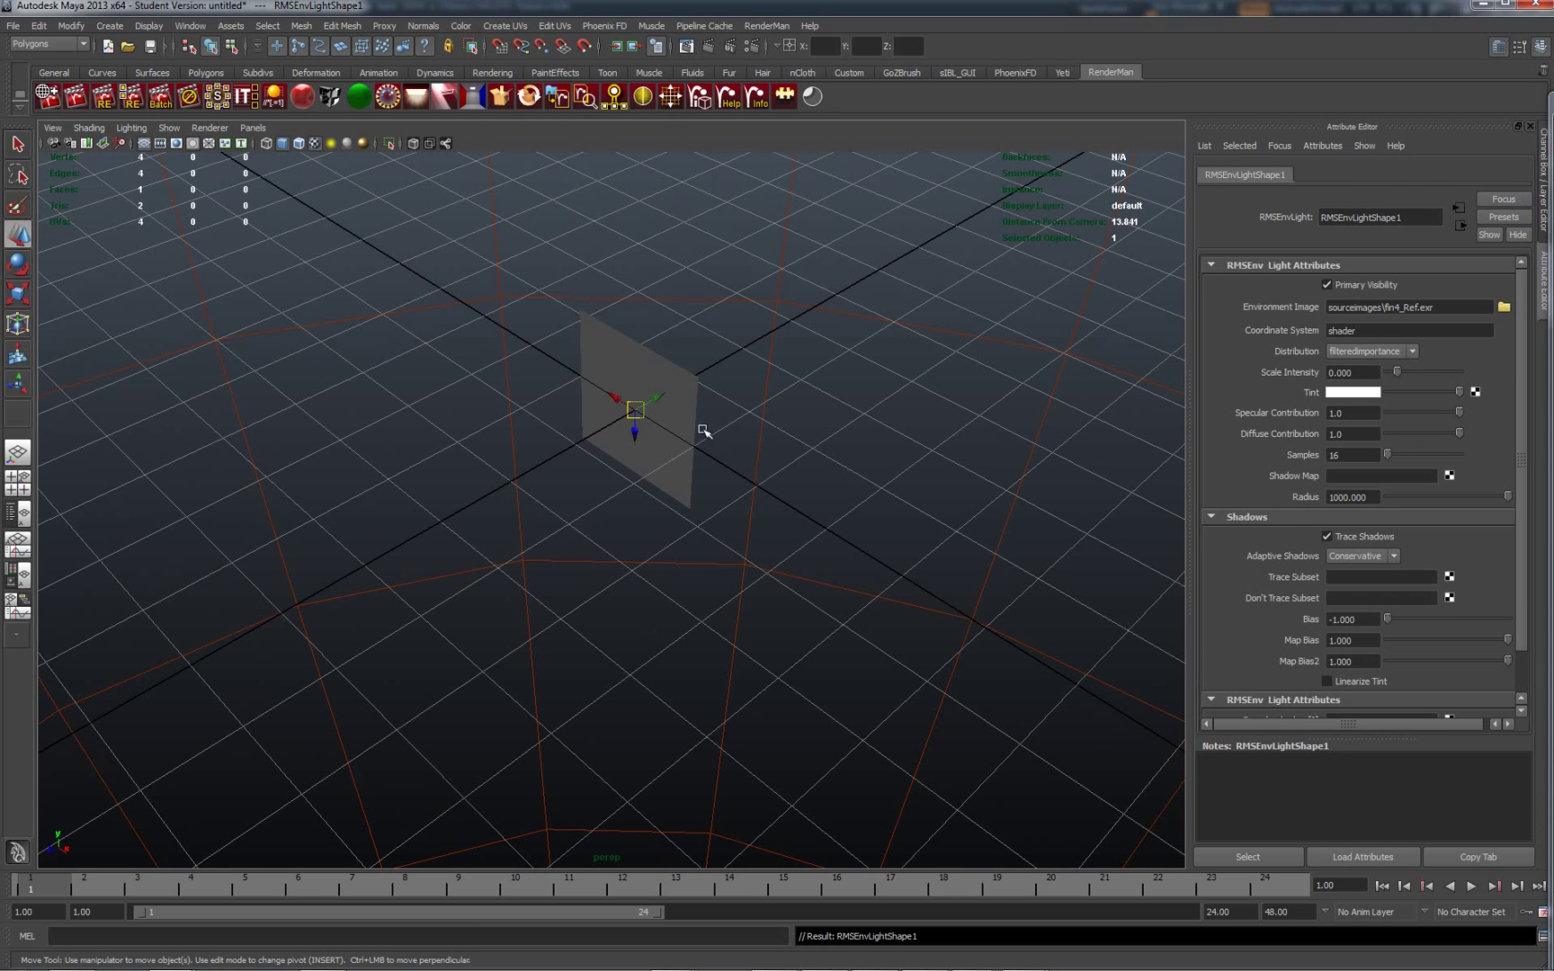
# Assign a new RMSMatte shader to the ZBrushPolyMesh3D plane and bring the camera closer
pyautogui.click(688, 407)
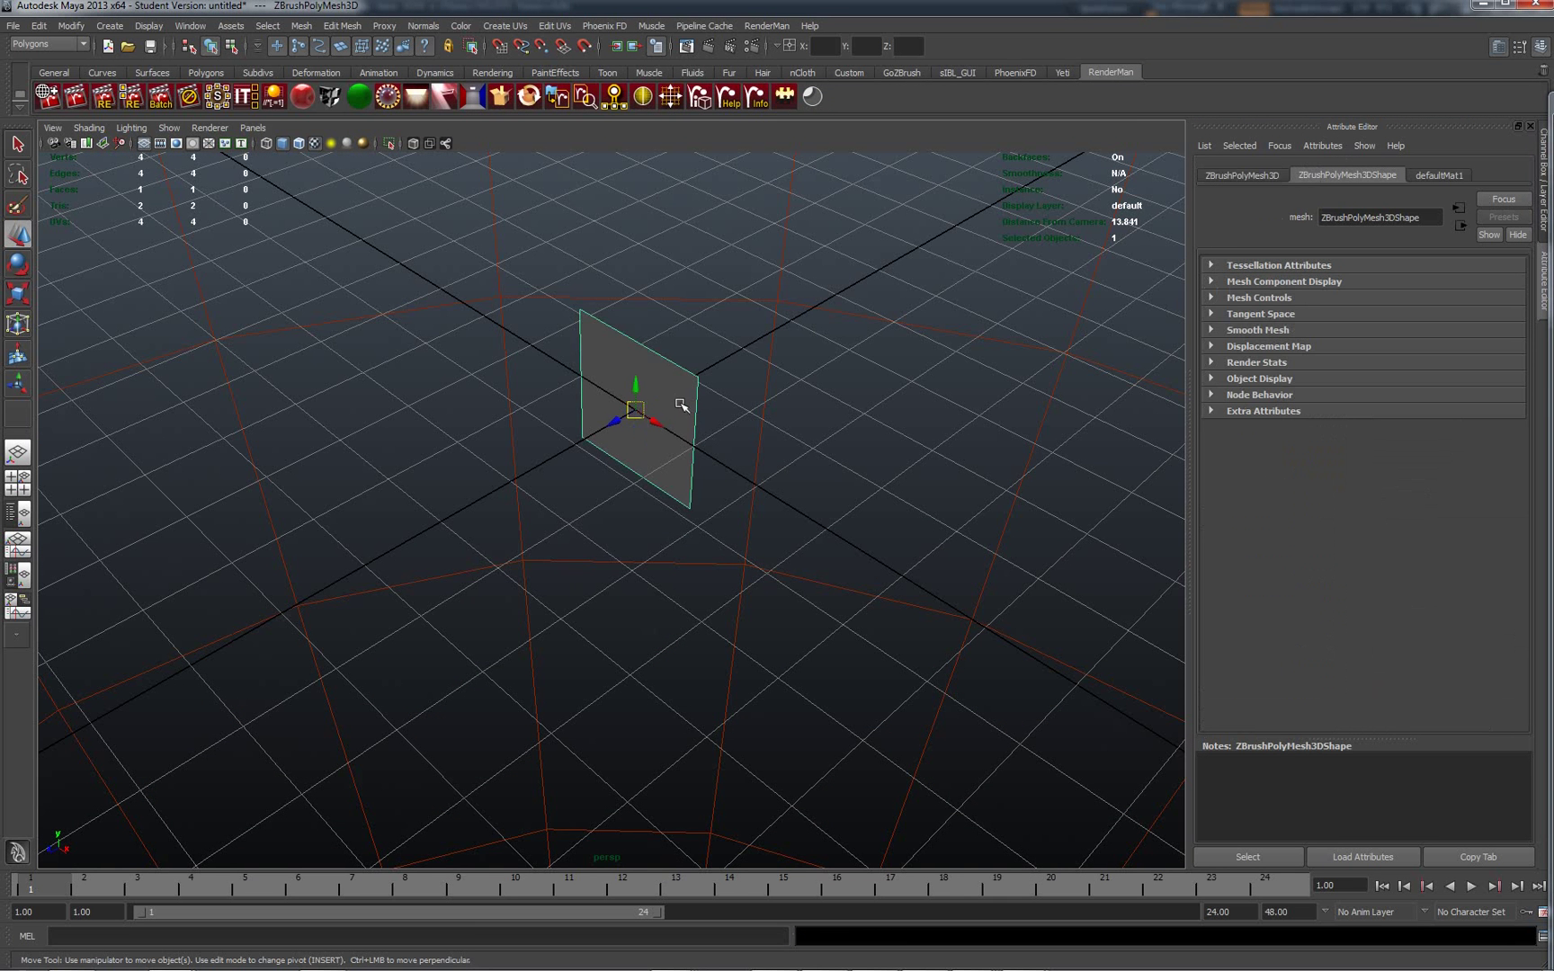
pyautogui.click(363, 97)
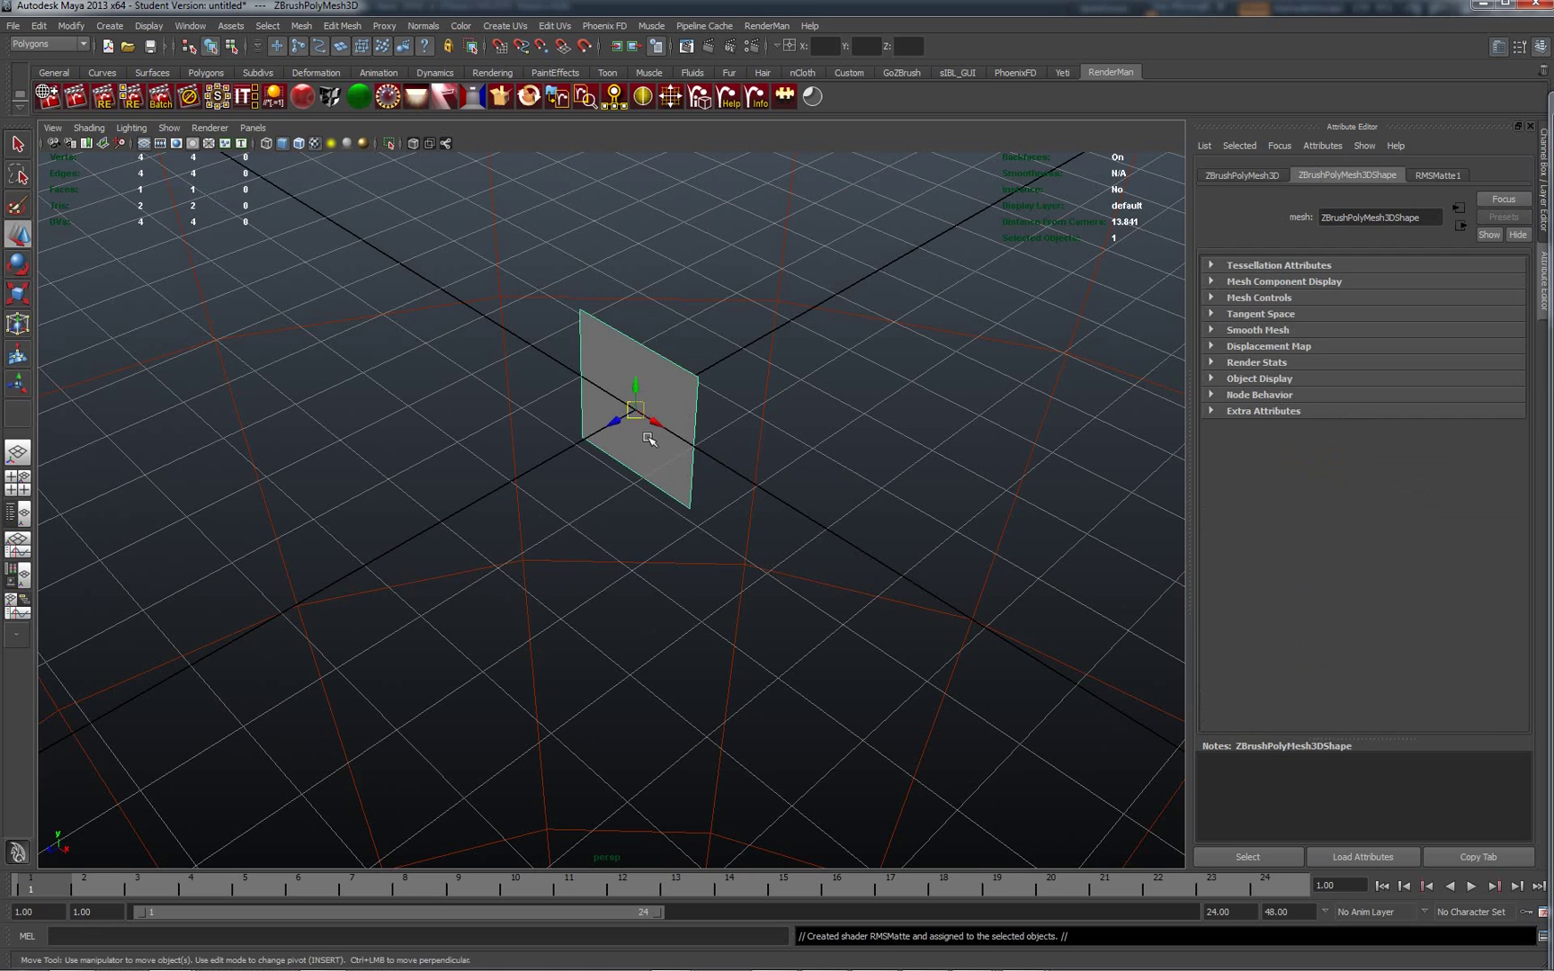
pyautogui.keyDown('alt'); pyautogui.moveTo(748, 507); pyautogui.dragTo(739, 548); pyautogui.keyUp('alt')
pyautogui.keyDown('alt'); pyautogui.moveTo(739, 548); pyautogui.dragTo(877, 497, button='right'); pyautogui.keyUp('alt')
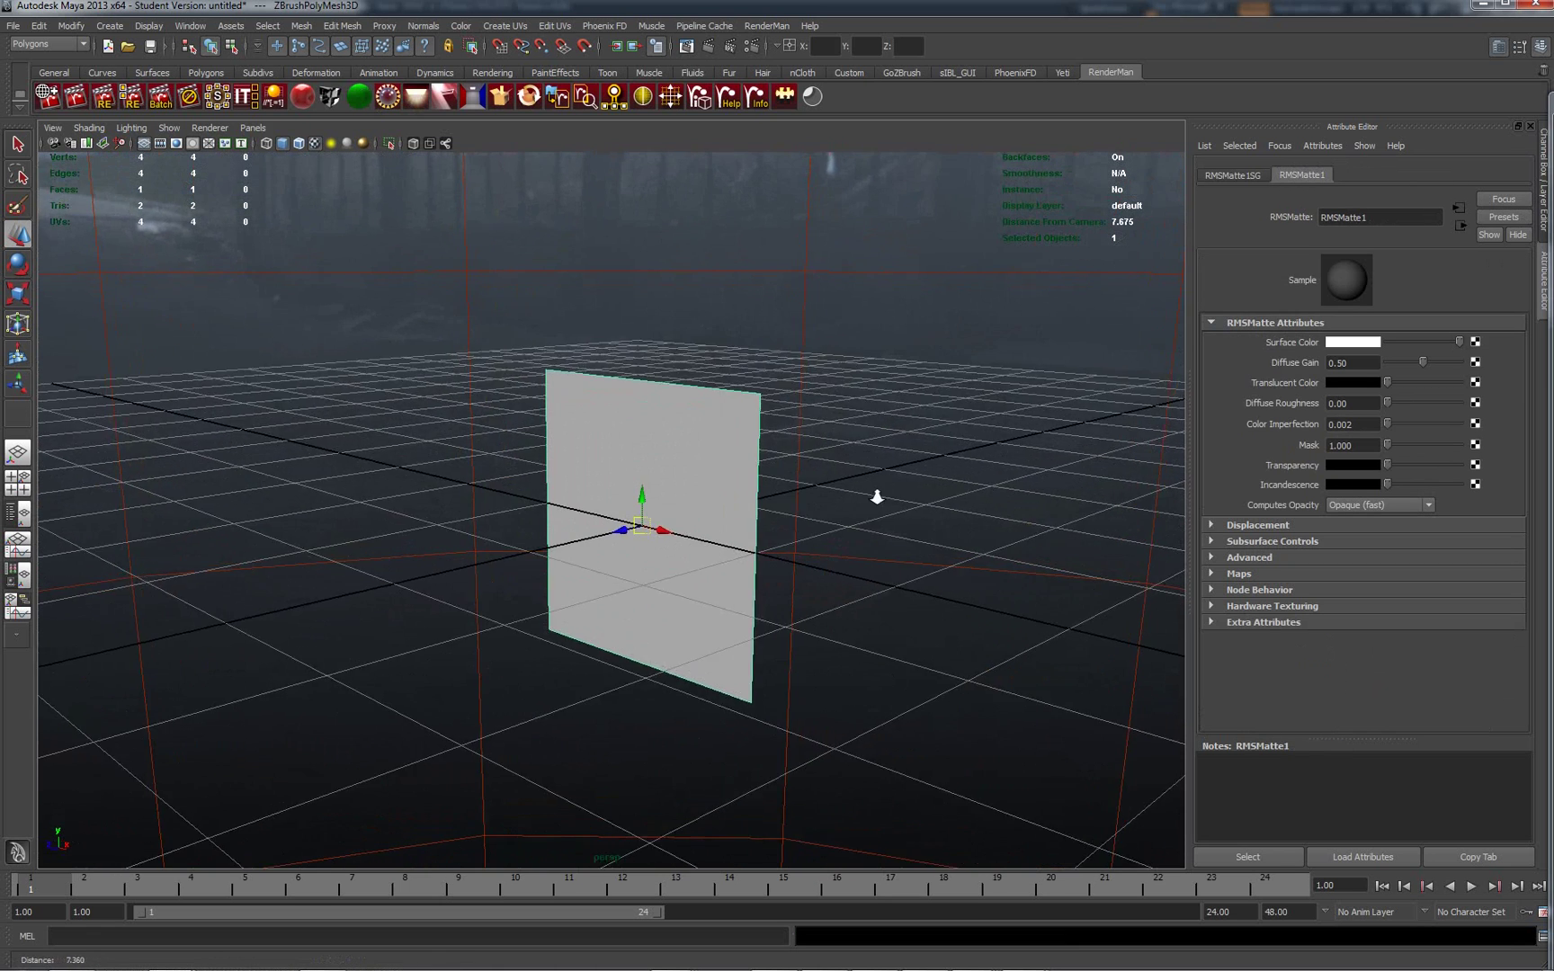
pyautogui.keyDown('alt'); pyautogui.moveTo(877, 496); pyautogui.dragTo(933, 499); pyautogui.keyUp('alt')
pyautogui.keyDown('alt'); pyautogui.moveTo(933, 499); pyautogui.dragTo(959, 470, button='right'); pyautogui.keyUp('alt')
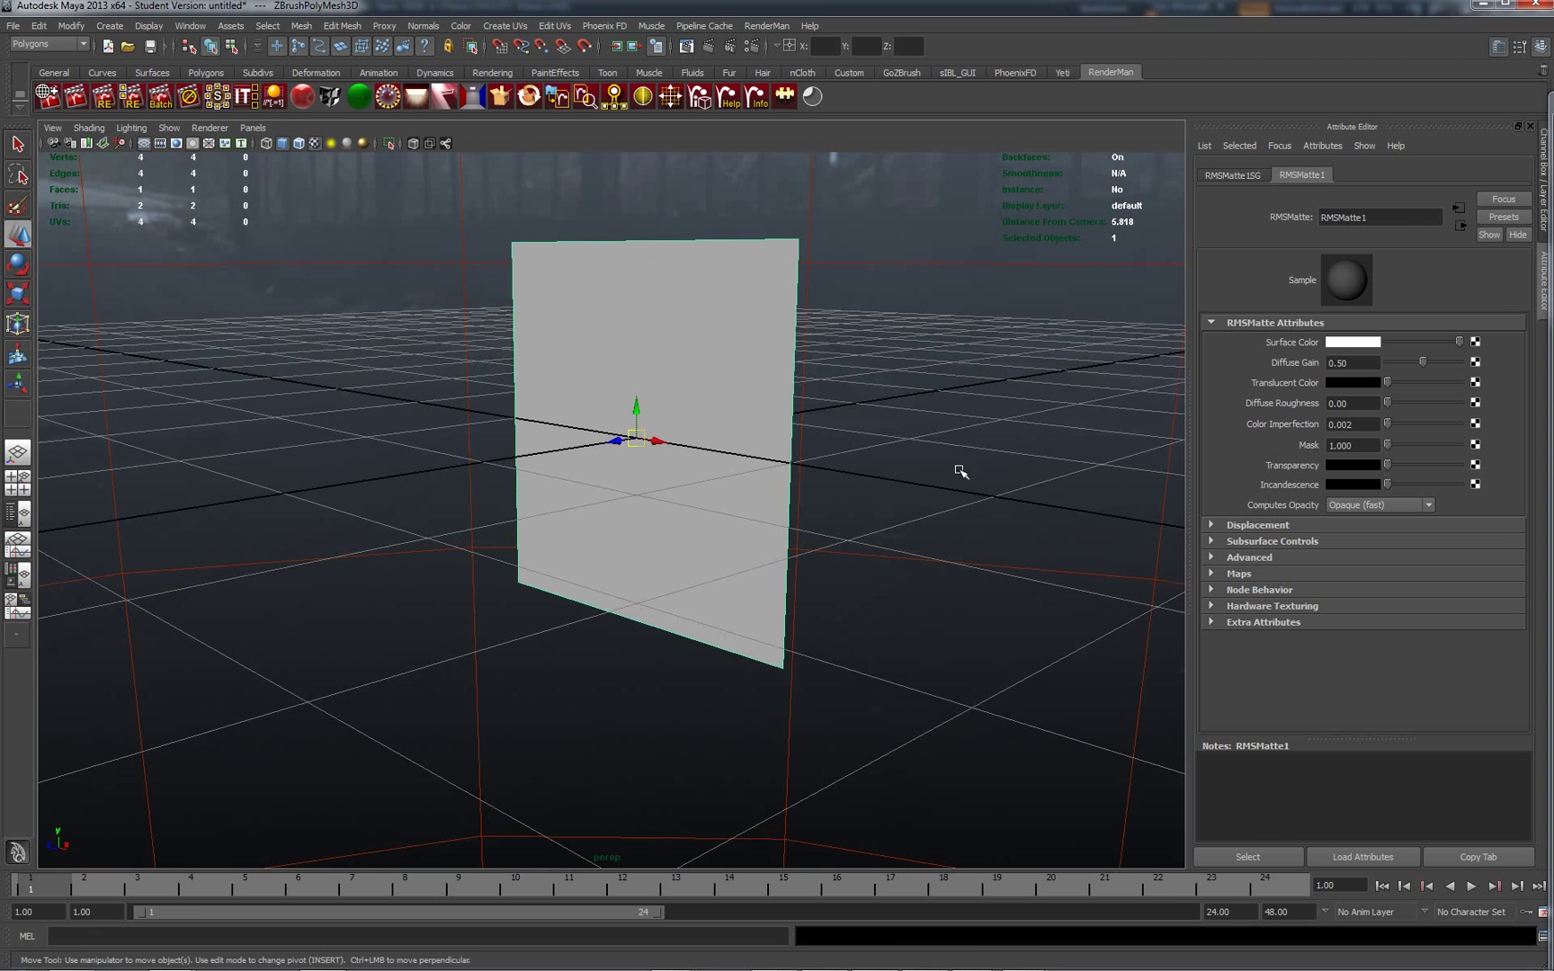
pyautogui.moveTo(1024, 954)
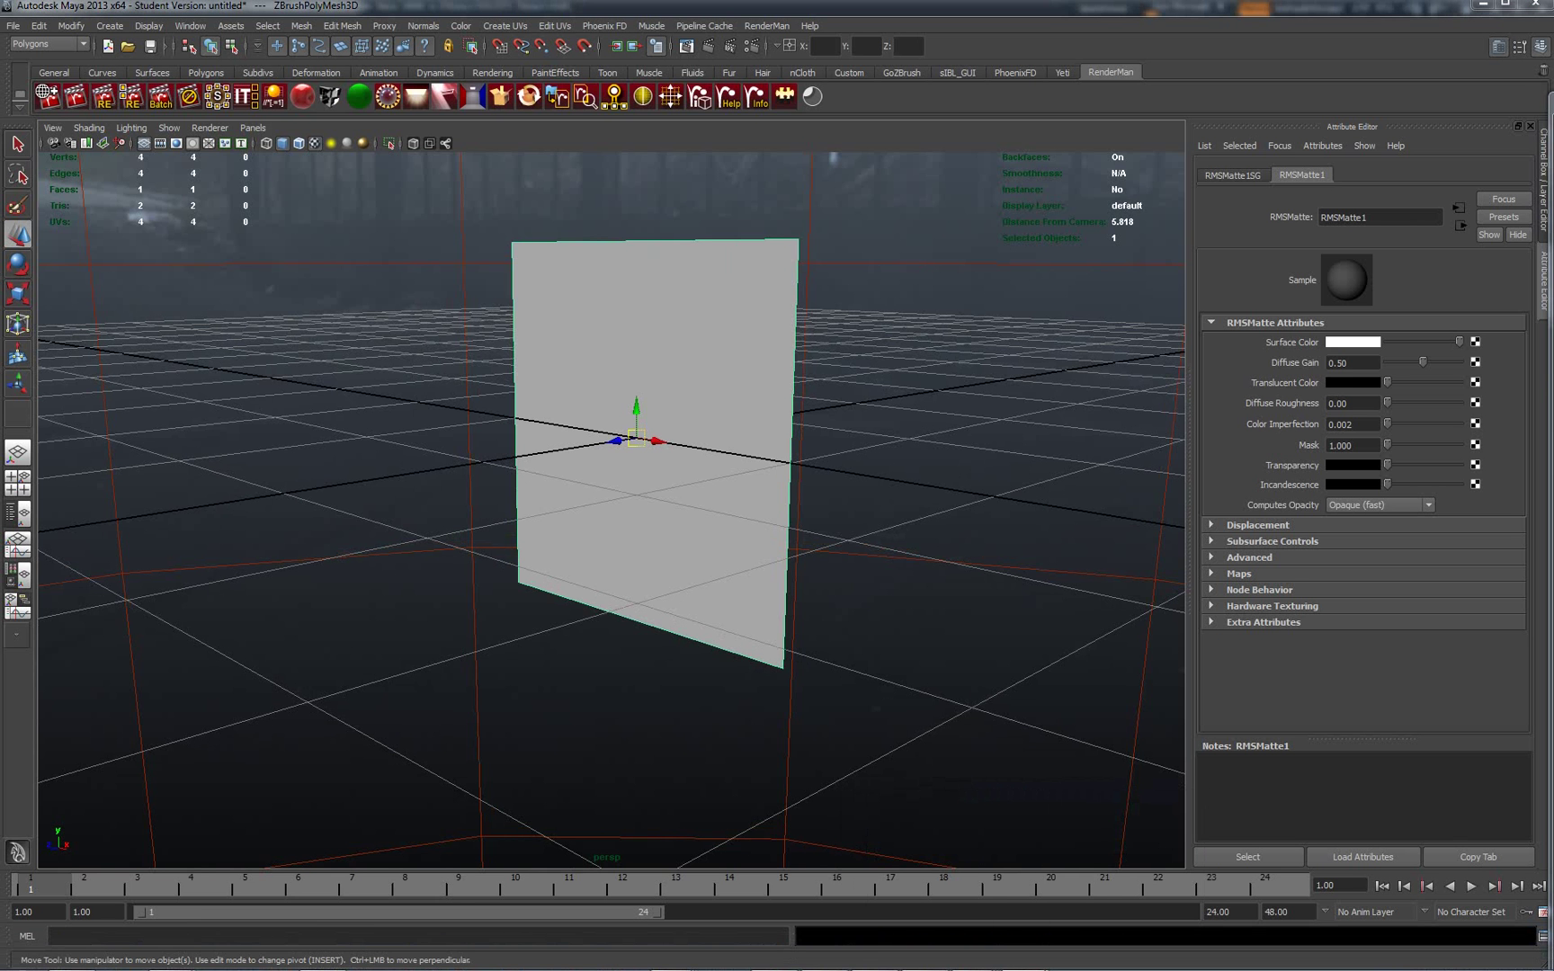
# Re-render the plane twice in the it render viewer
pyautogui.moveTo(1148, 276); pyautogui.dragTo(187, 205)
pyautogui.rightClick(281, 332)
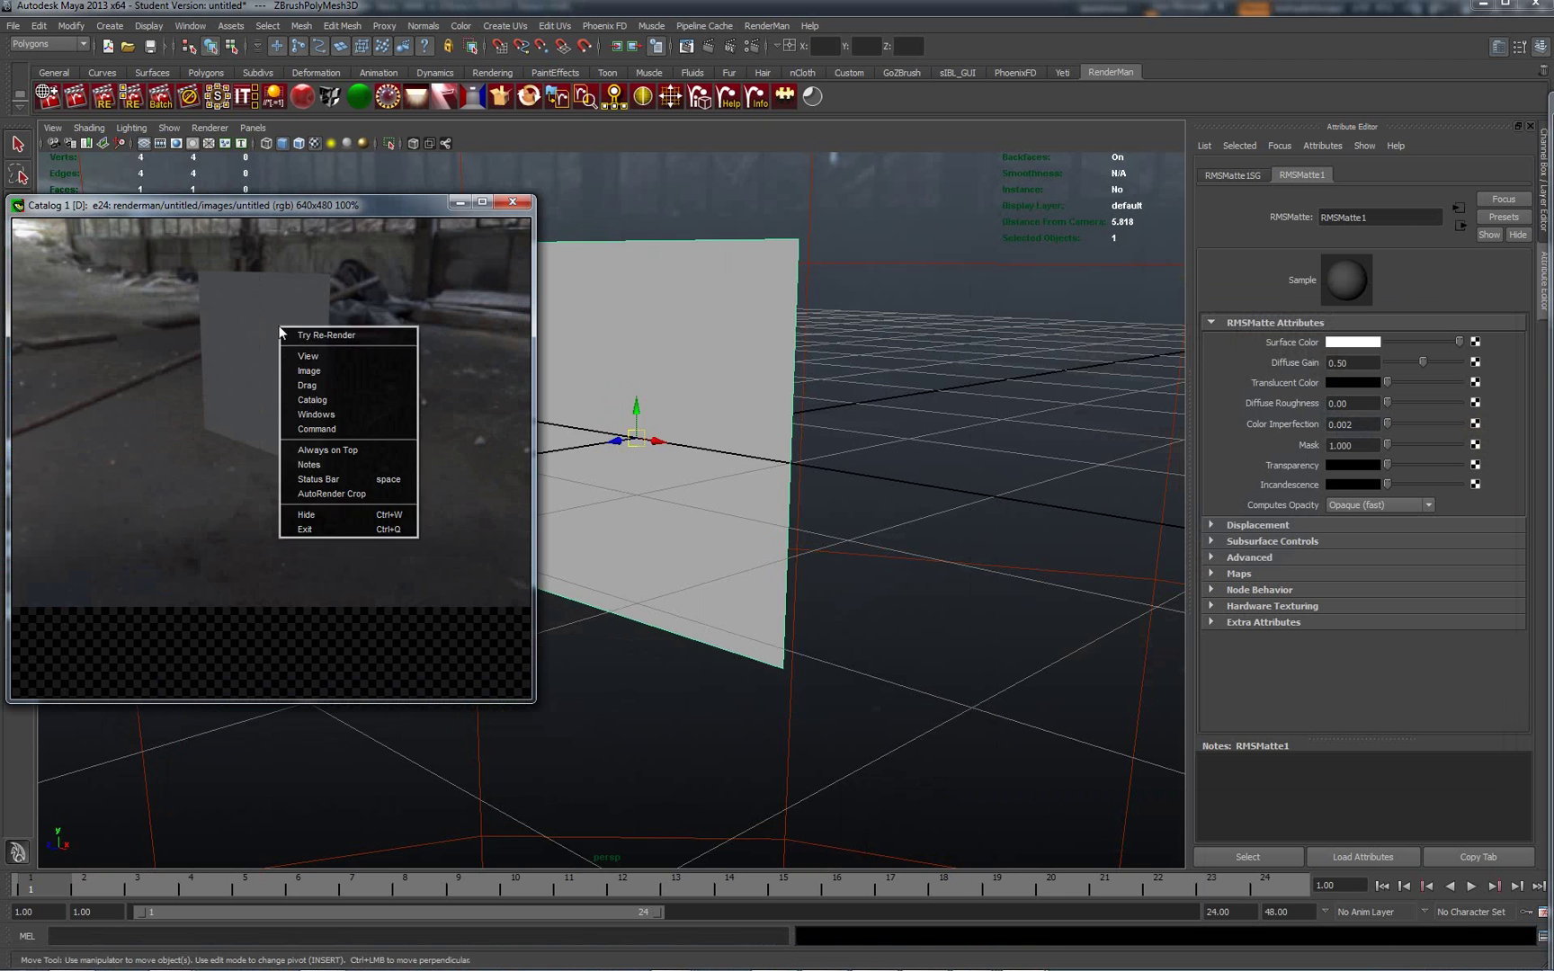
pyautogui.click(319, 336)
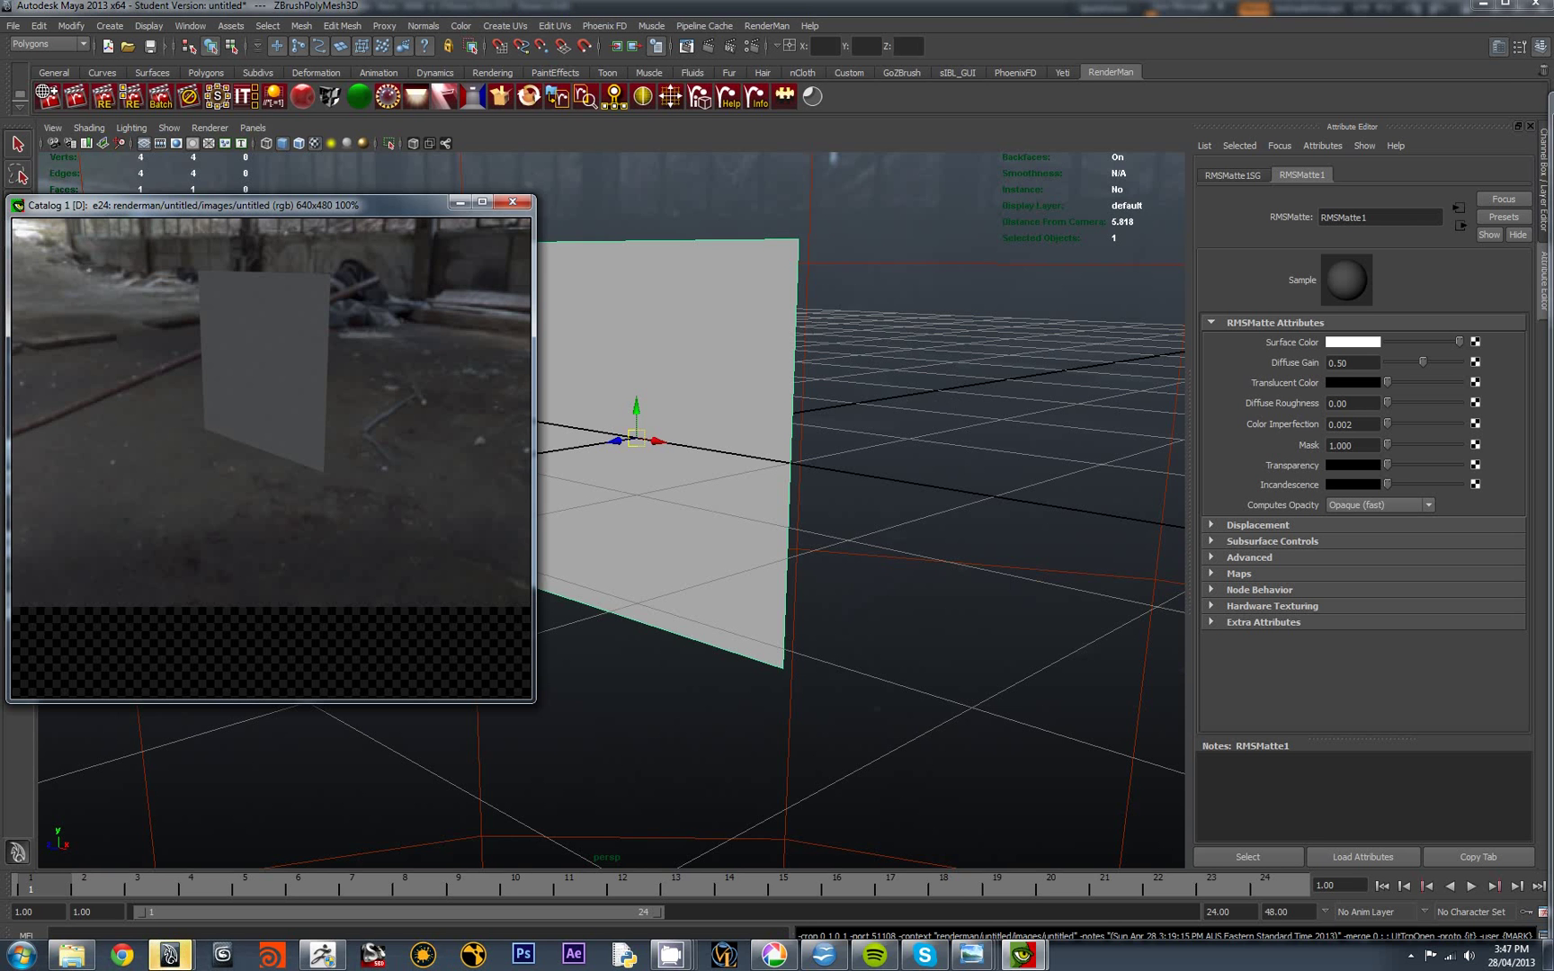
pyautogui.rightClick(331, 418)
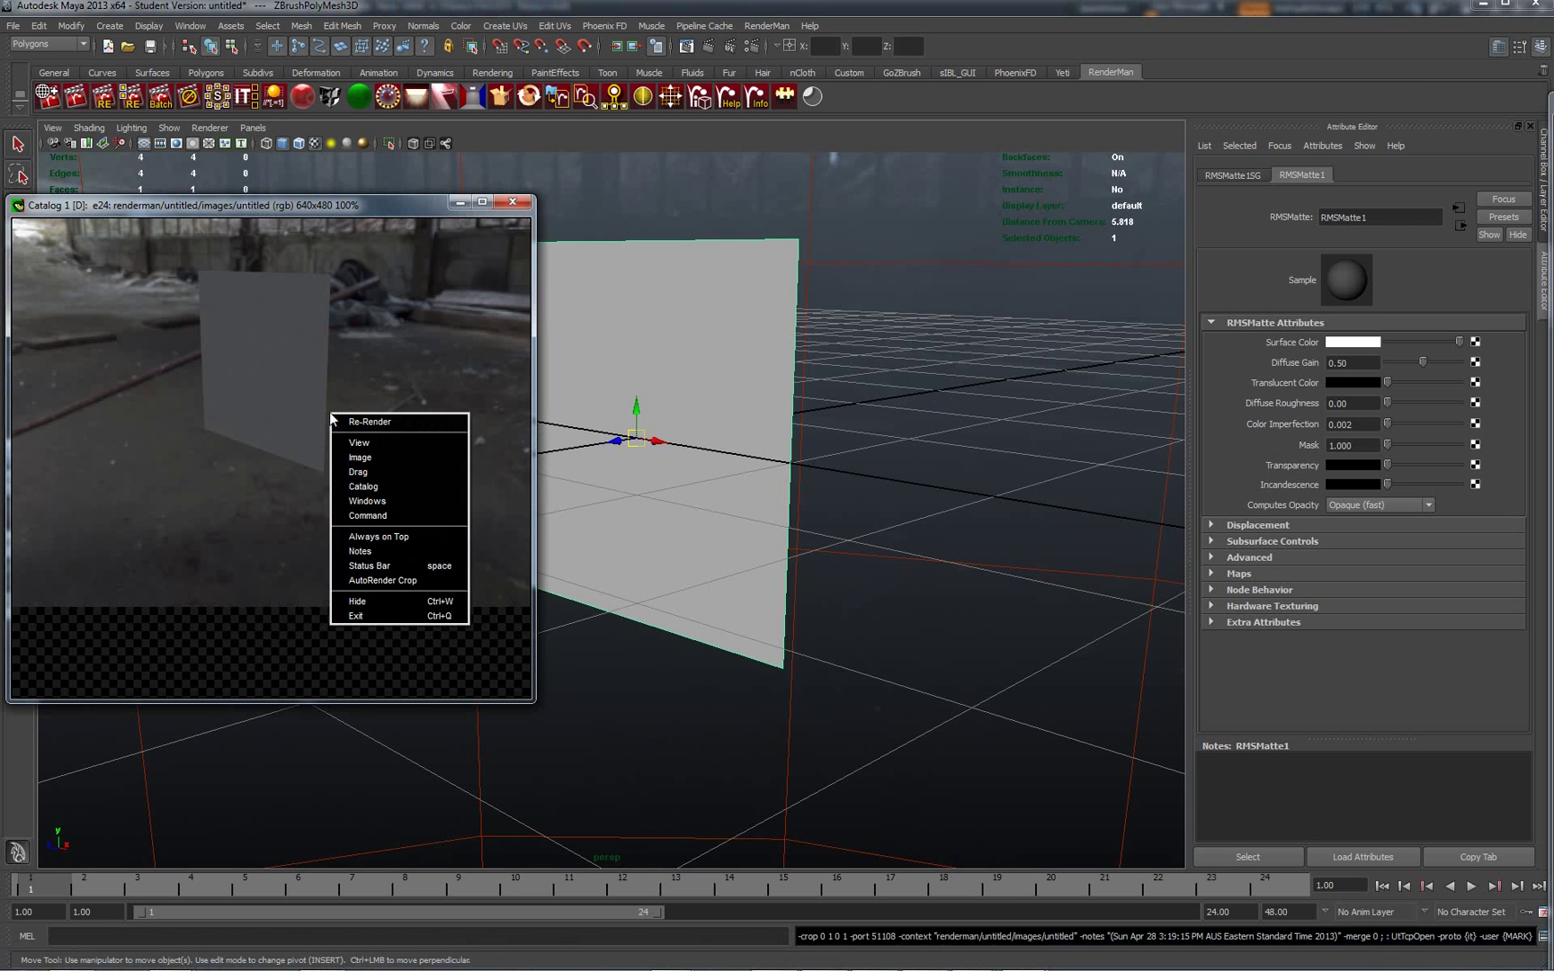
pyautogui.click(357, 421)
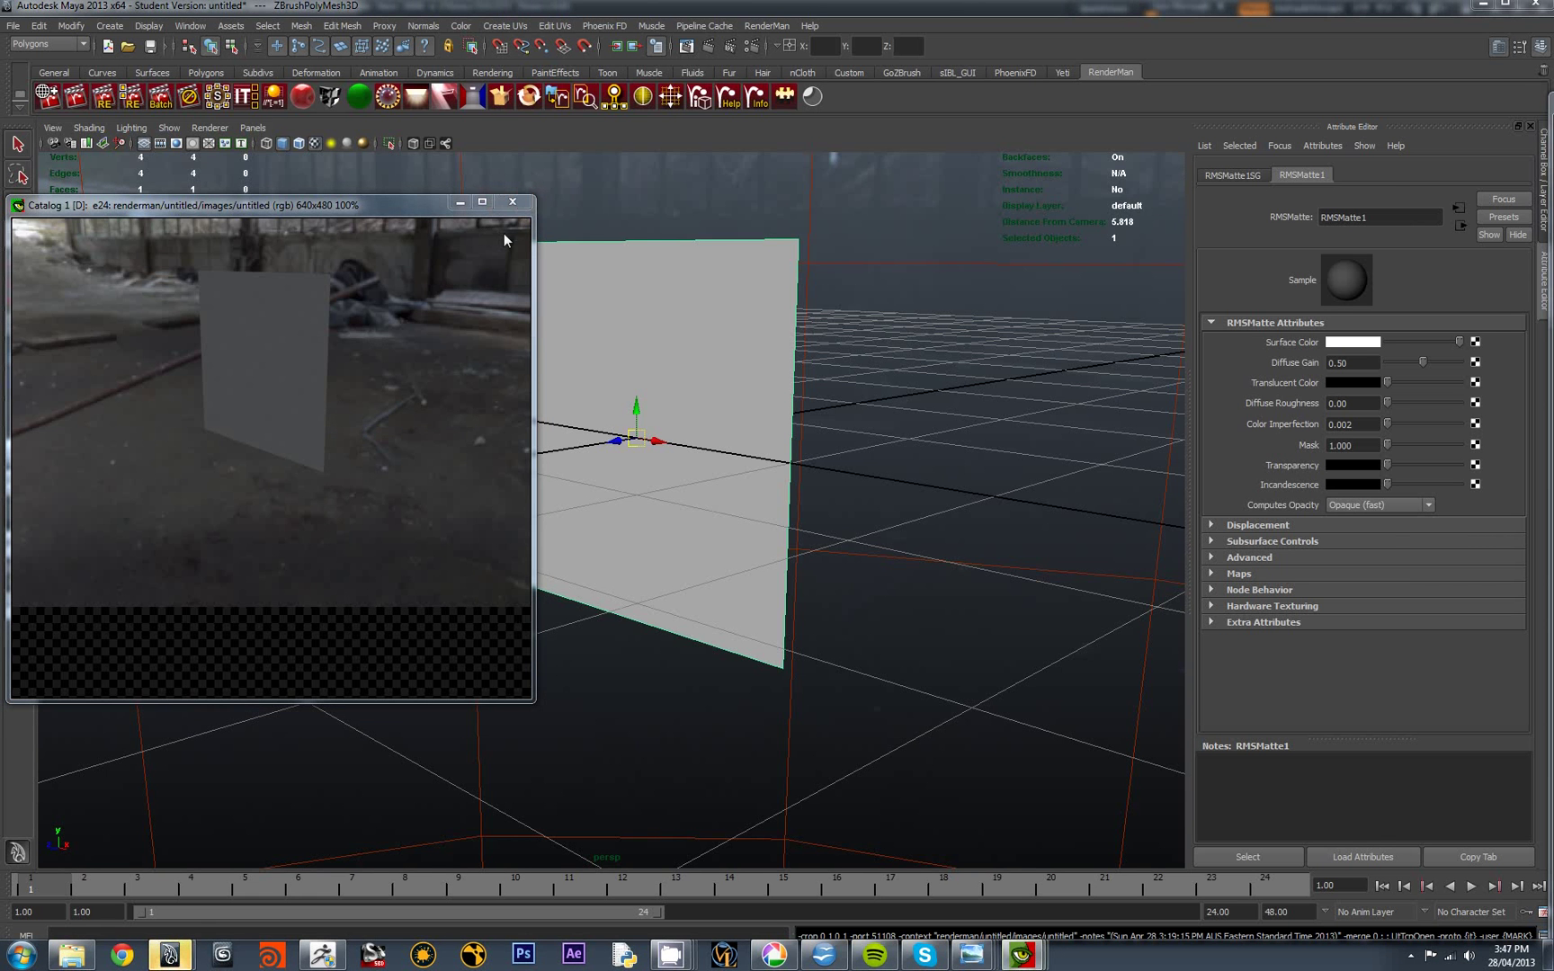
# Close the render viewer, deleting its unsaved render catalog
pyautogui.moveTo(429, 209); pyautogui.dragTo(1218, 180)
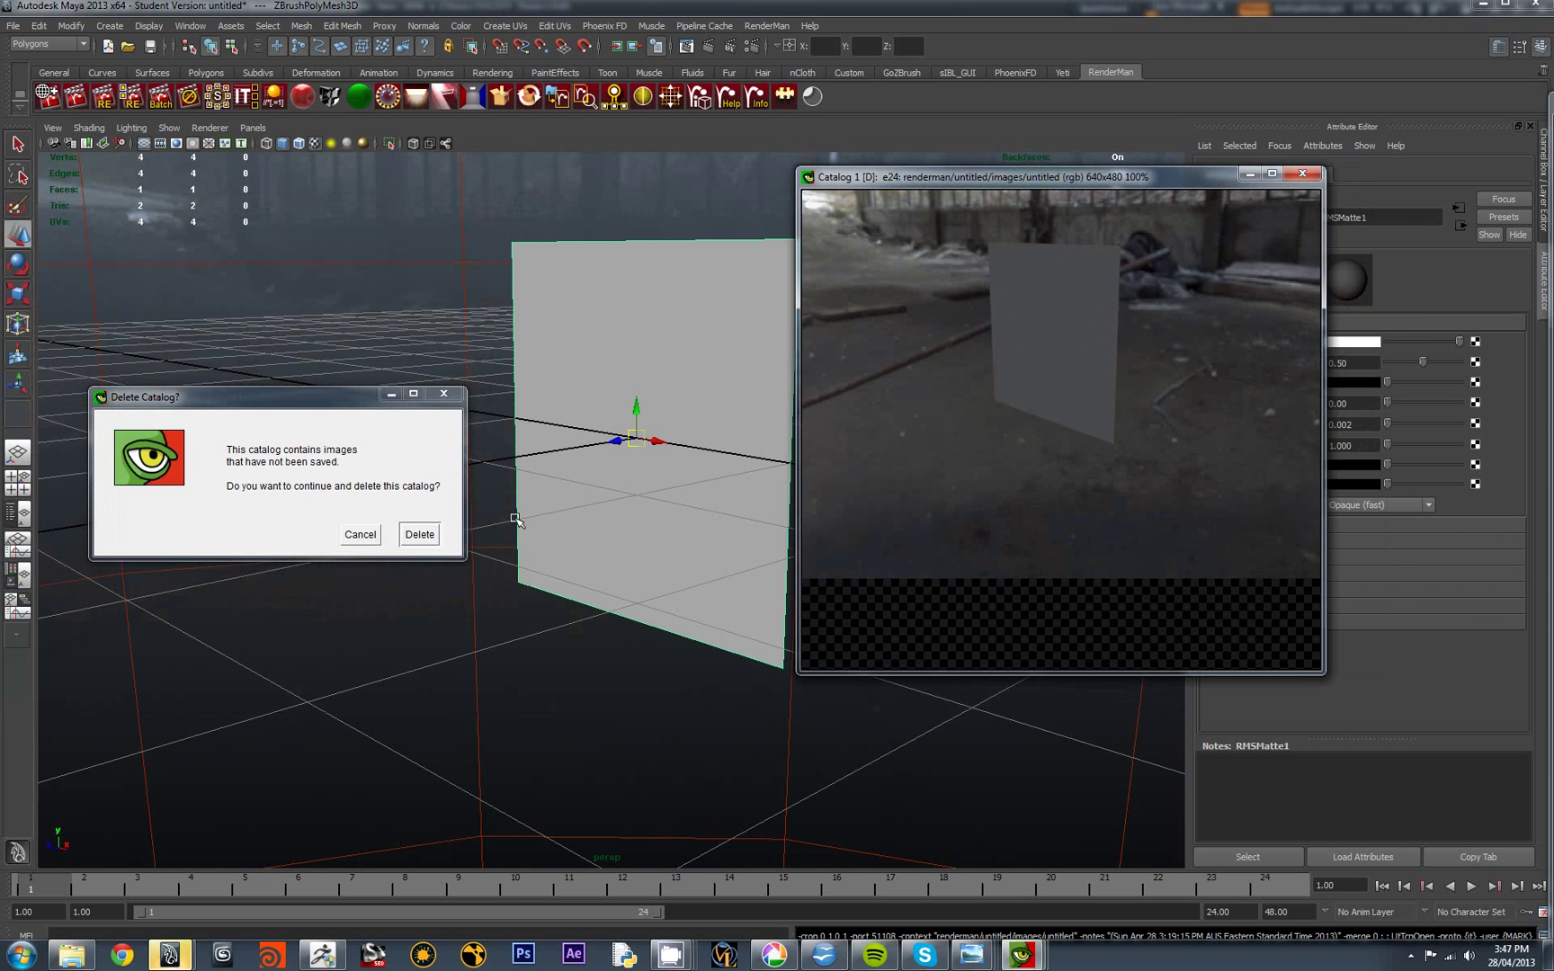
pyautogui.click(418, 537)
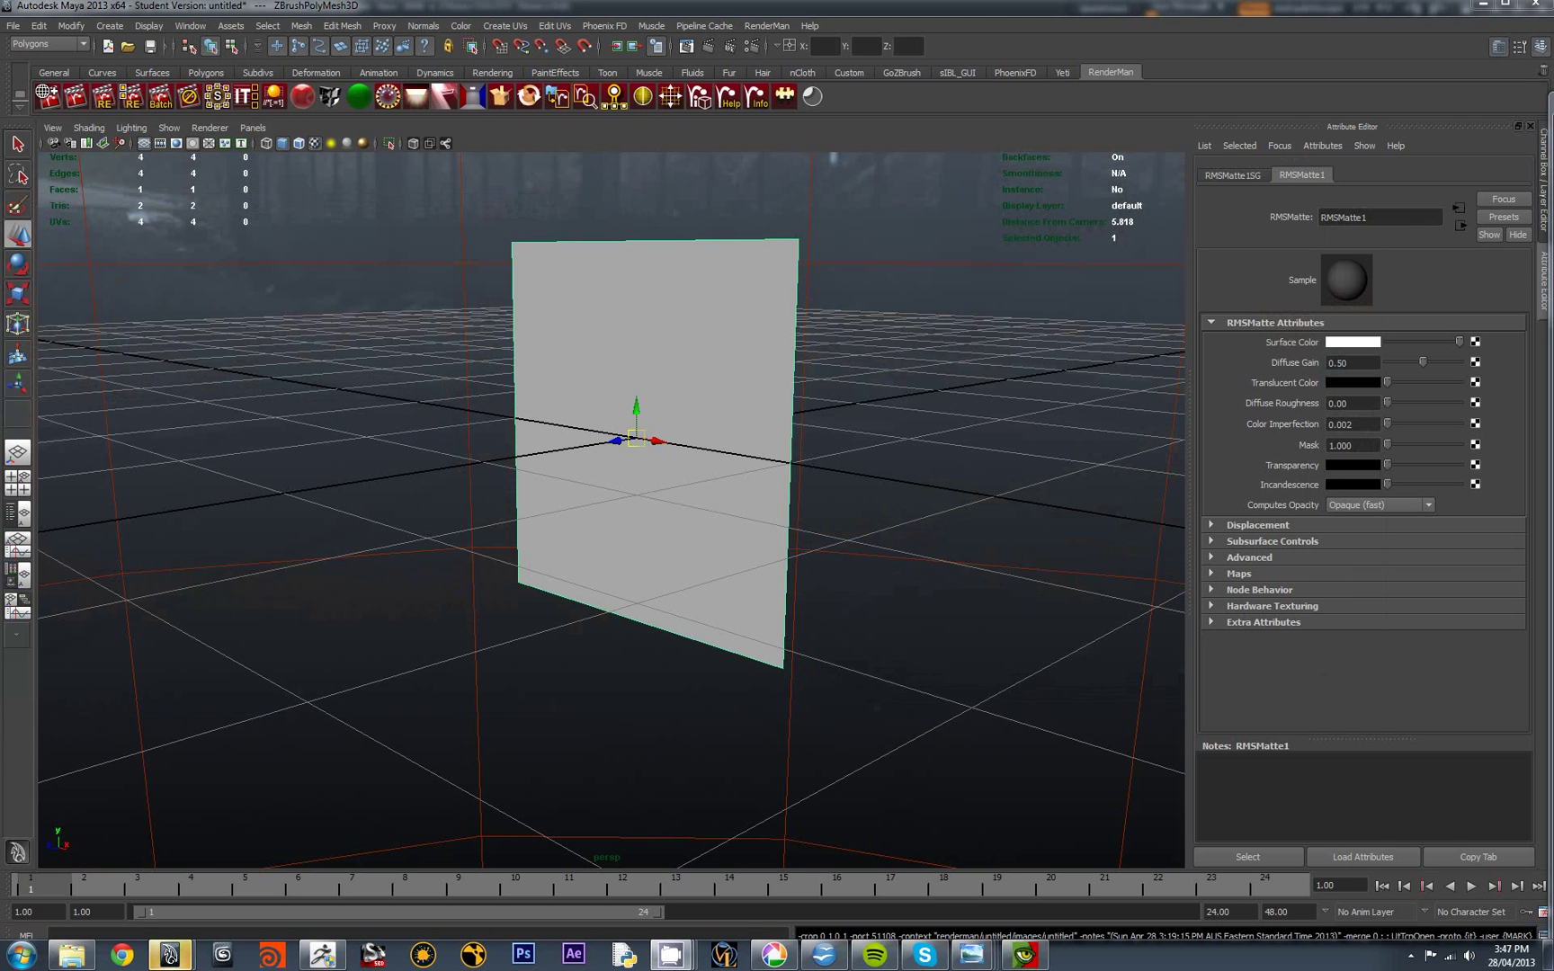
pyautogui.rightClick(1011, 956)
pyautogui.click(994, 913)
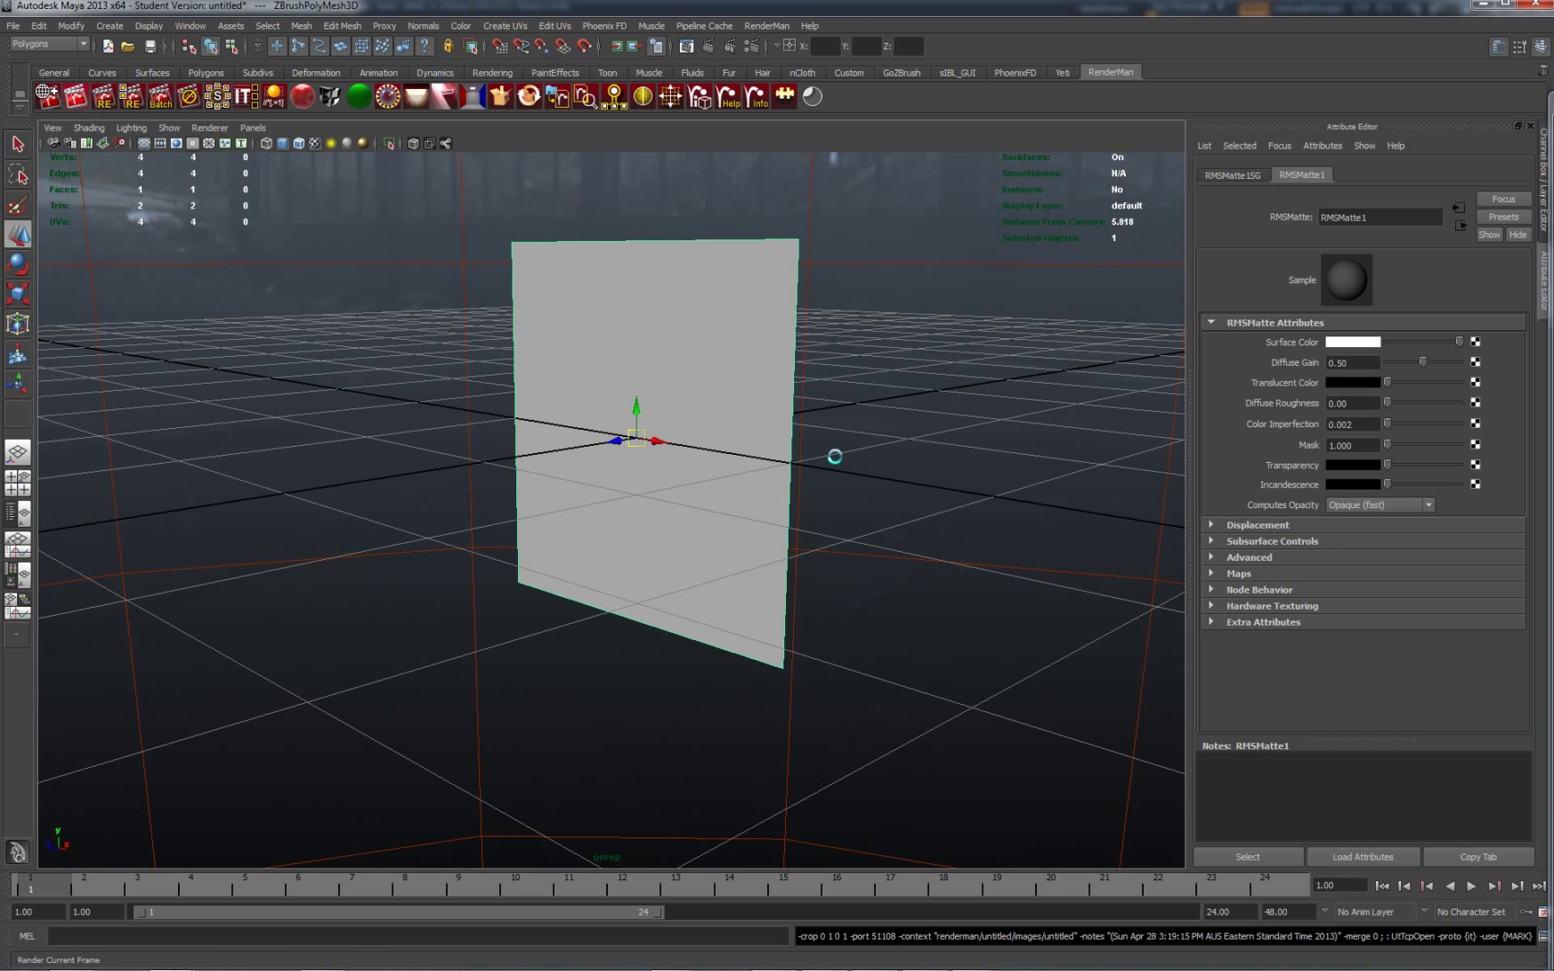
# Set the RMS environment light's Samples to 12
pyautogui.moveTo(1021, 966)
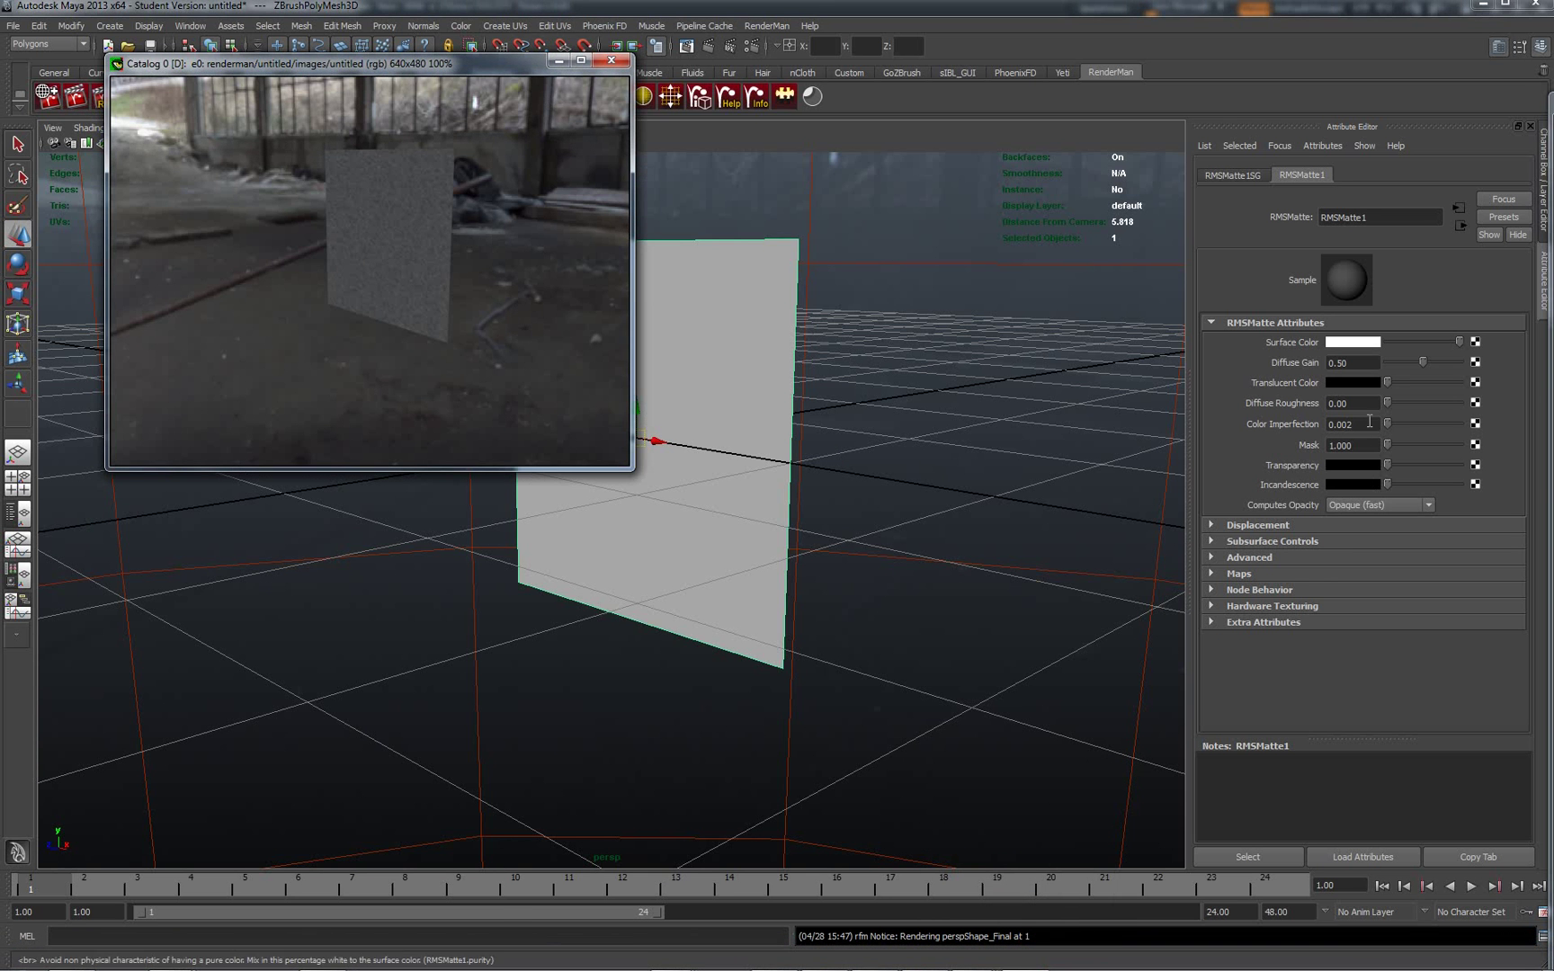
pyautogui.click(1147, 349)
pyautogui.click(1122, 540)
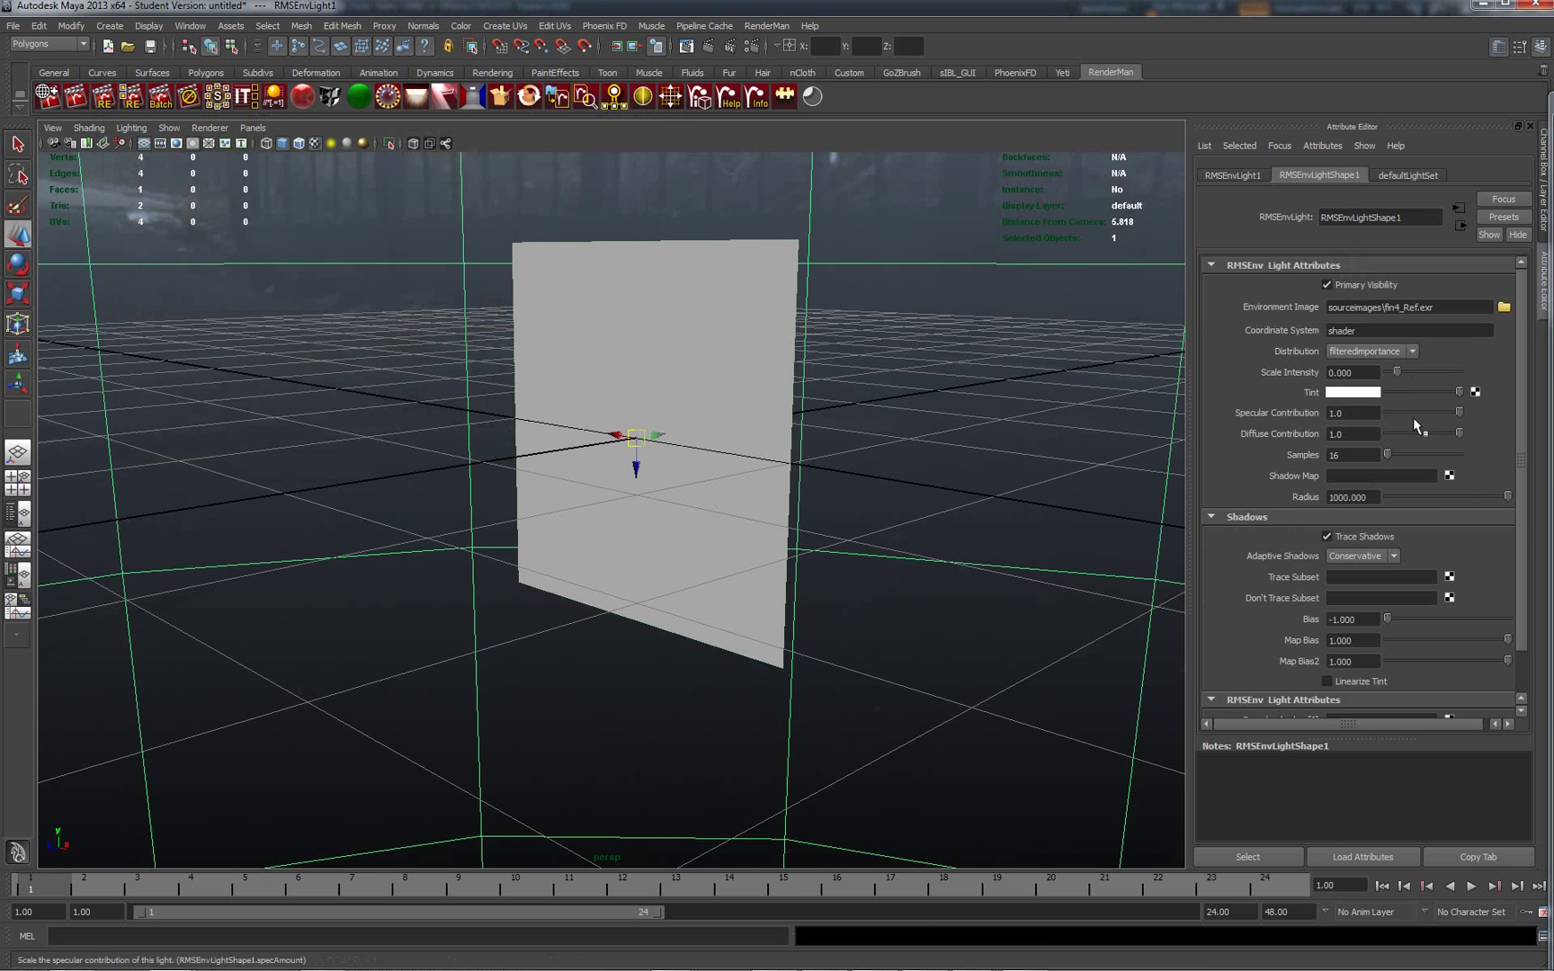
pyautogui.click(1352, 455)
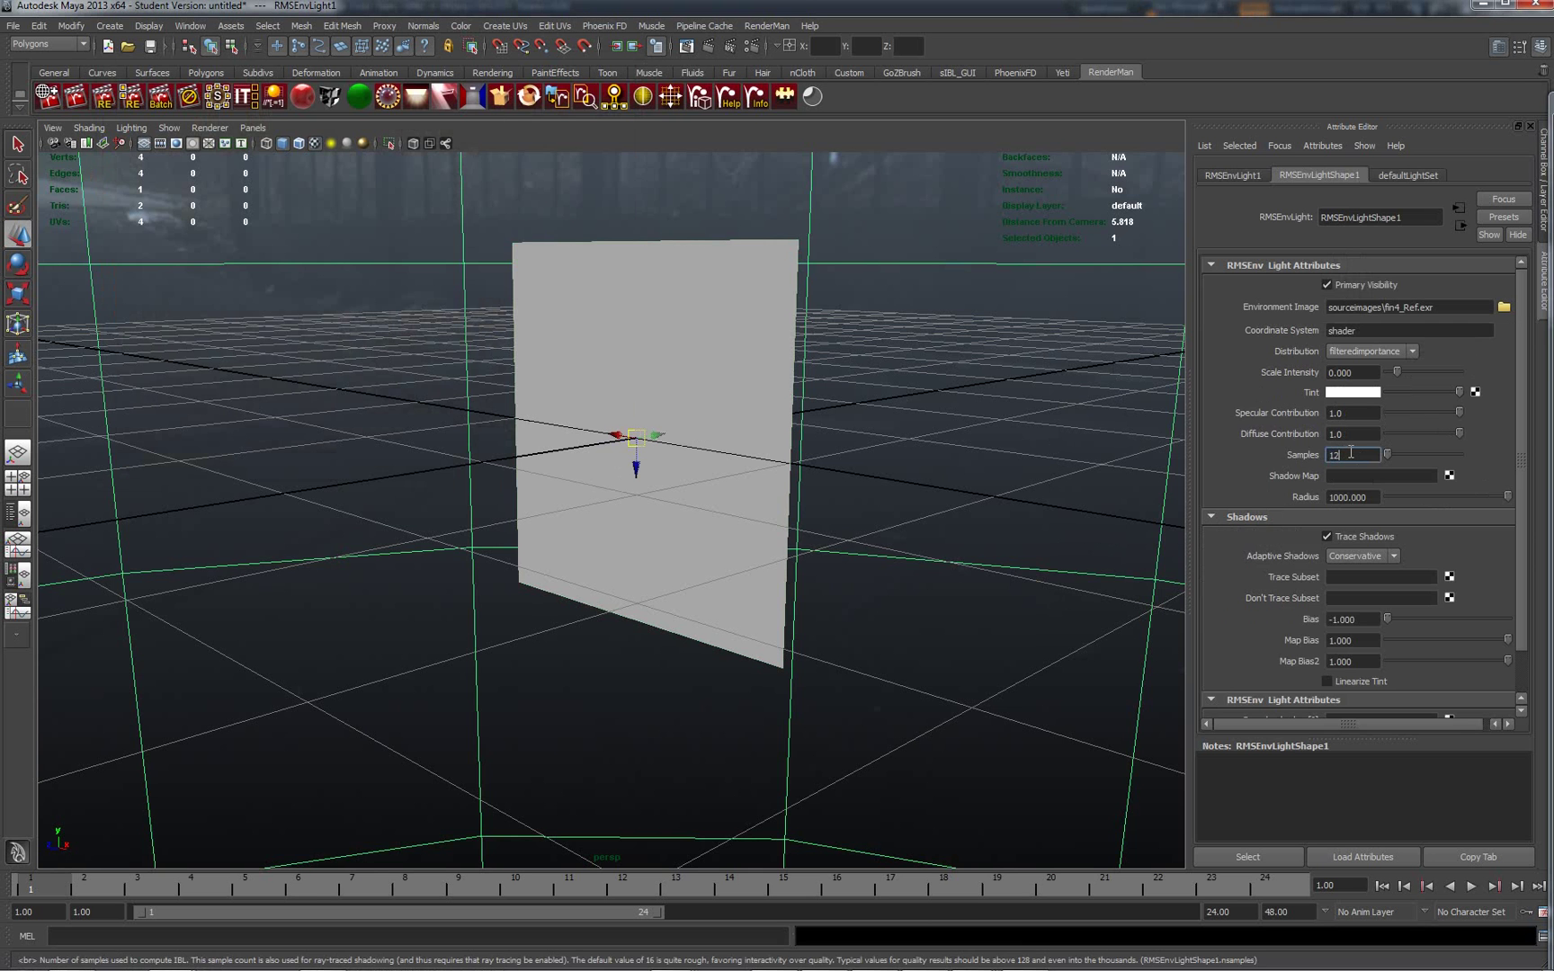
pyautogui.write('12')
pyautogui.click(1115, 746)
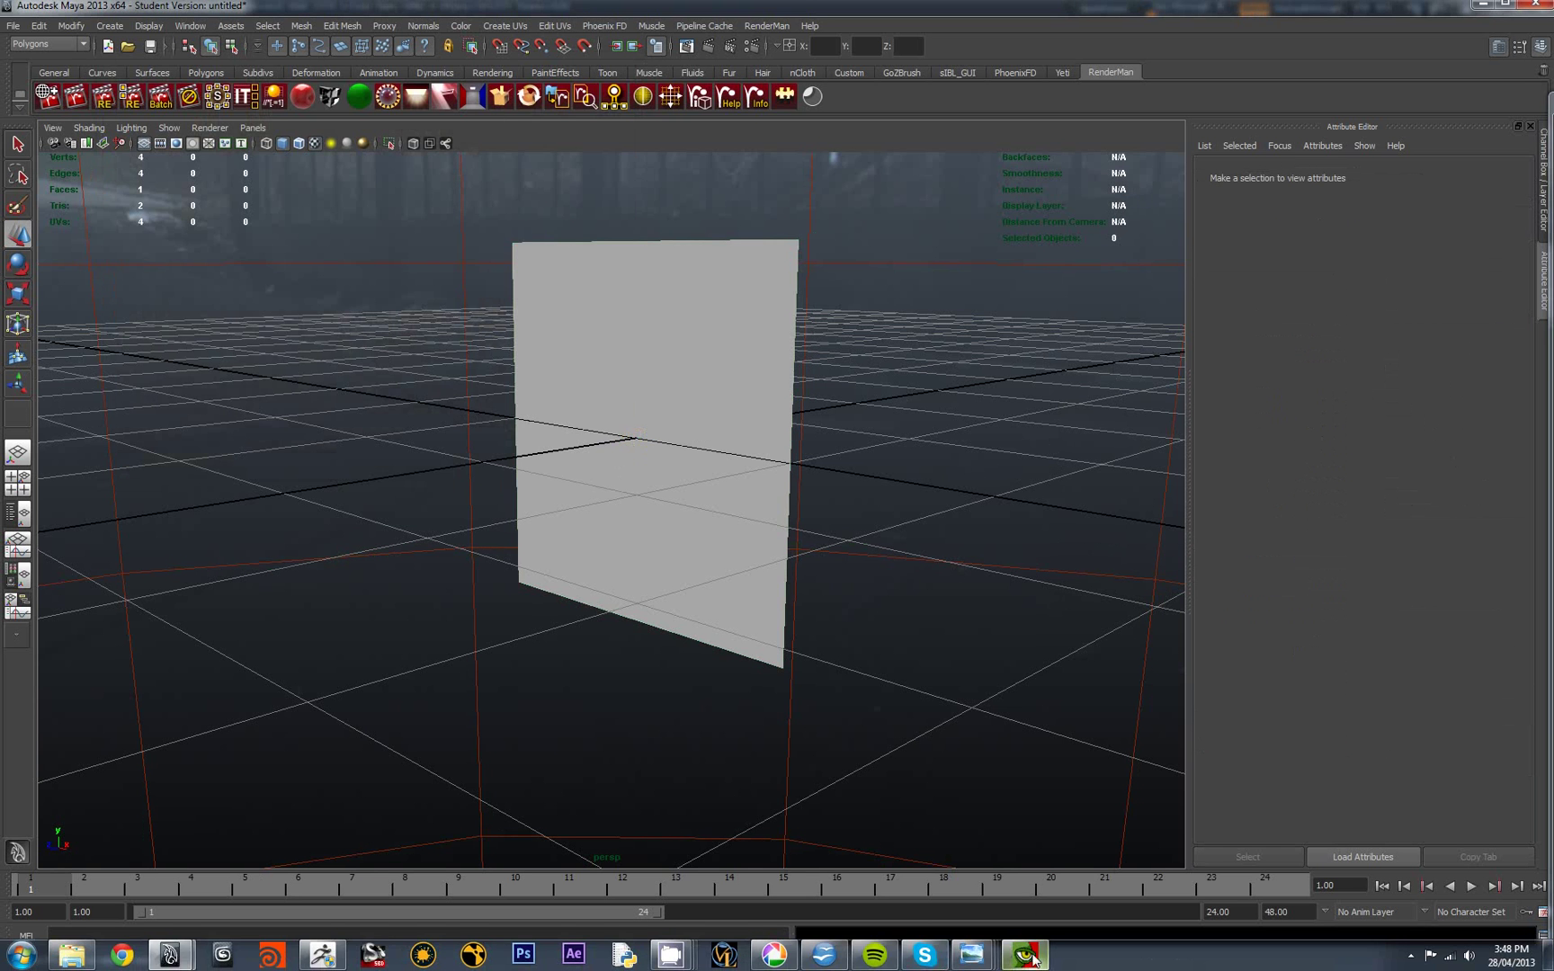
# Keep the render viewer always on top and re-render the frame with the new samples
pyautogui.click(1026, 955)
pyautogui.rightClick(335, 195)
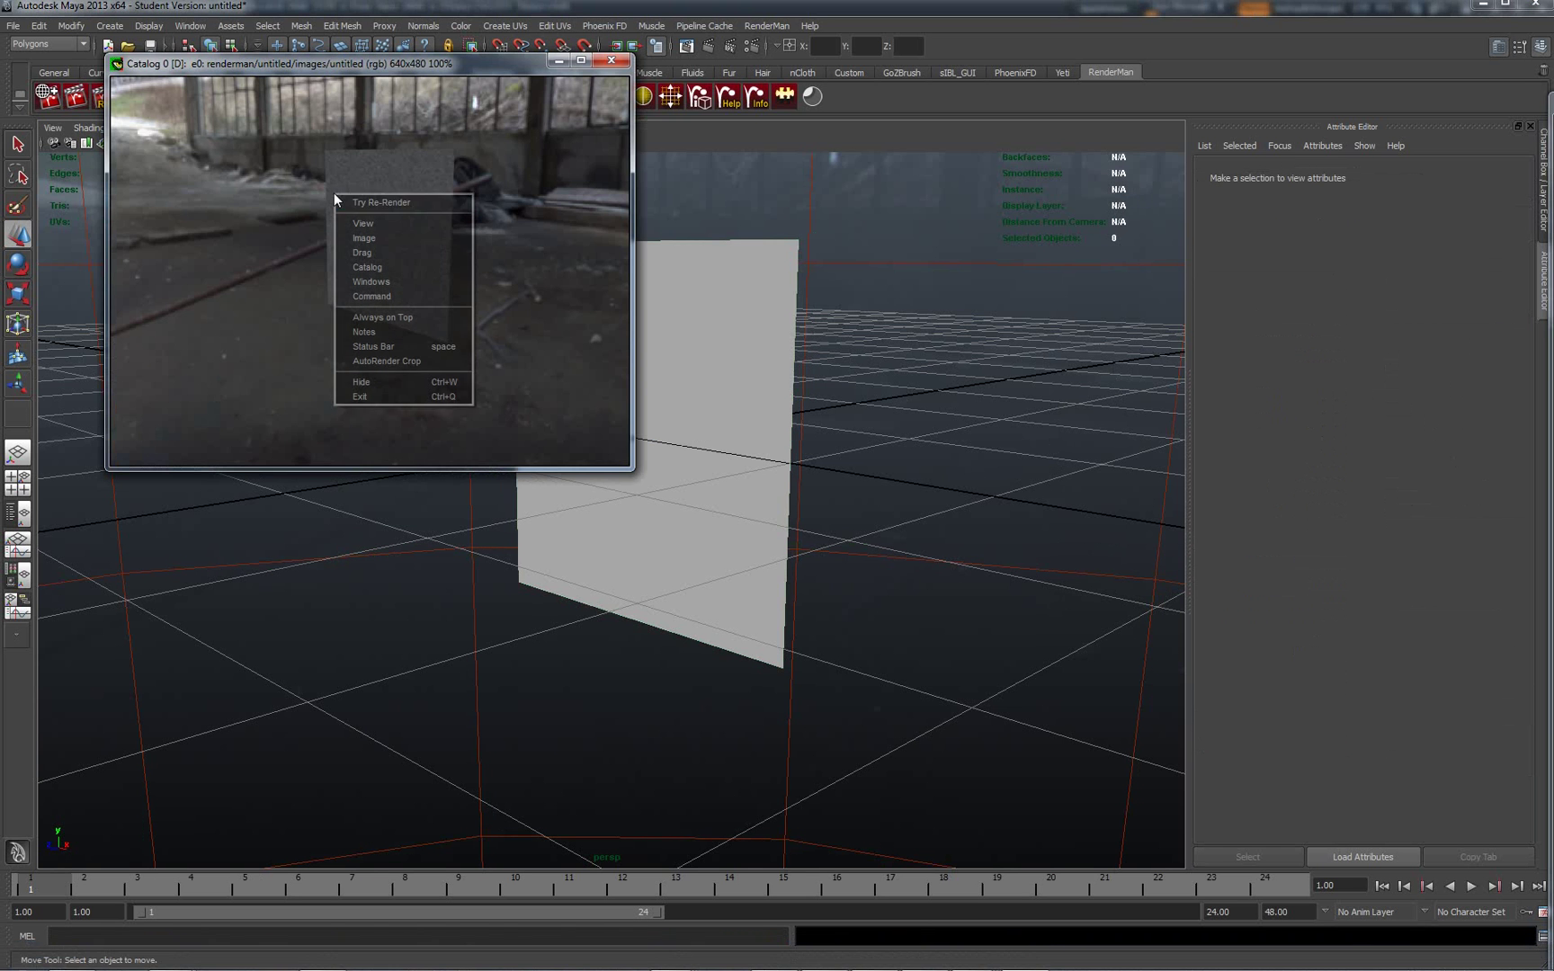
pyautogui.click(425, 320)
pyautogui.rightClick(383, 229)
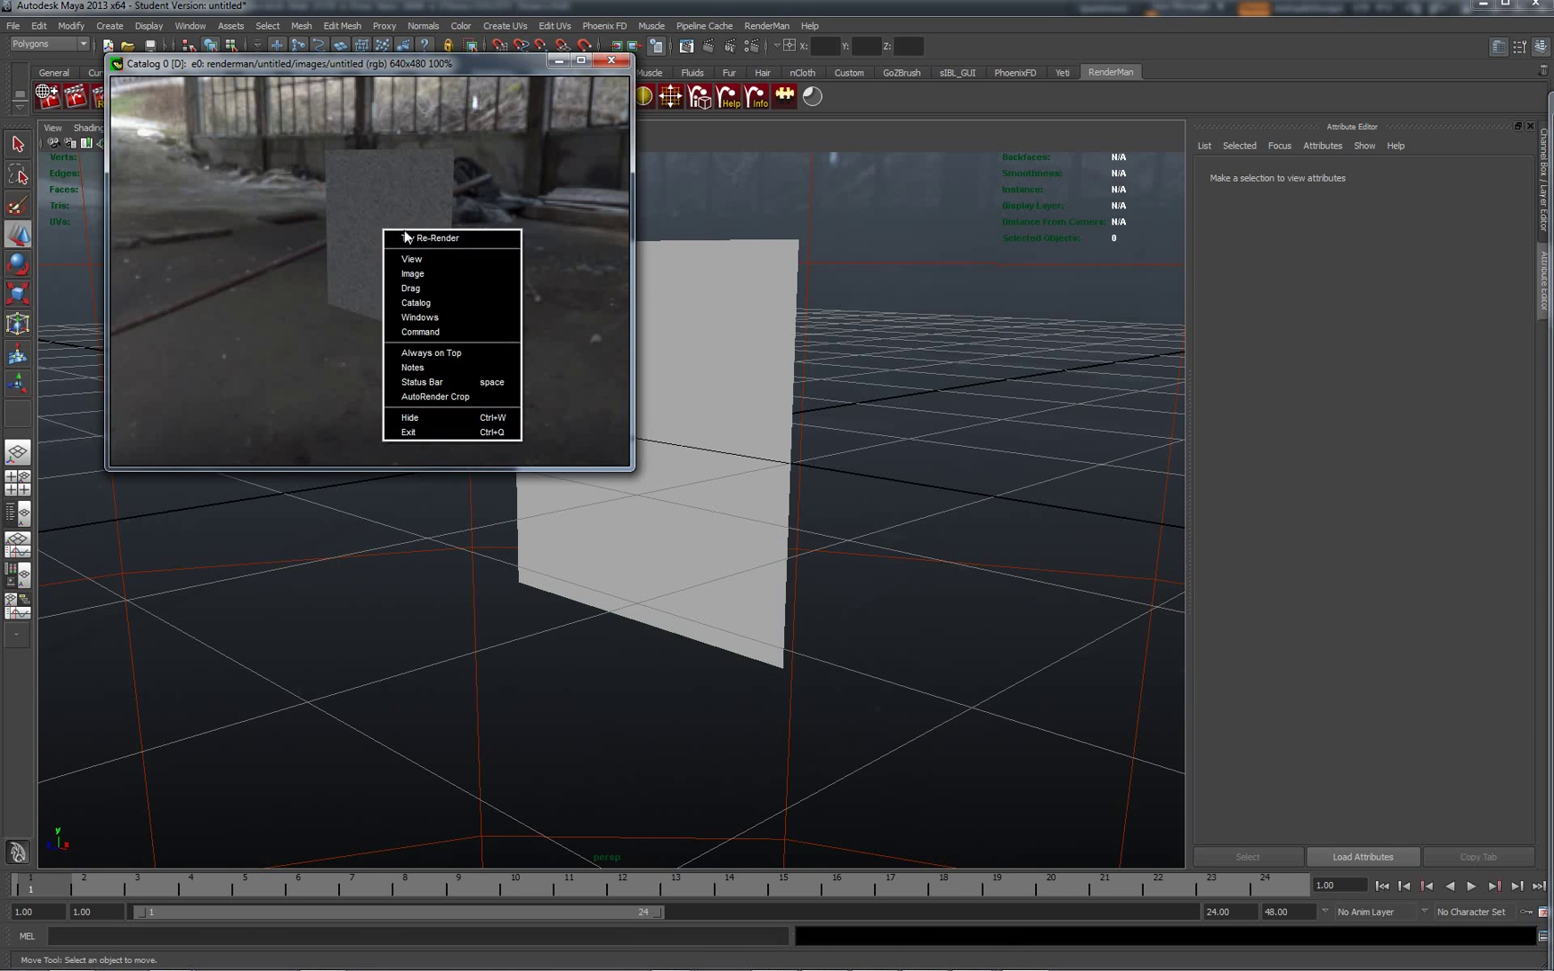
pyautogui.click(414, 239)
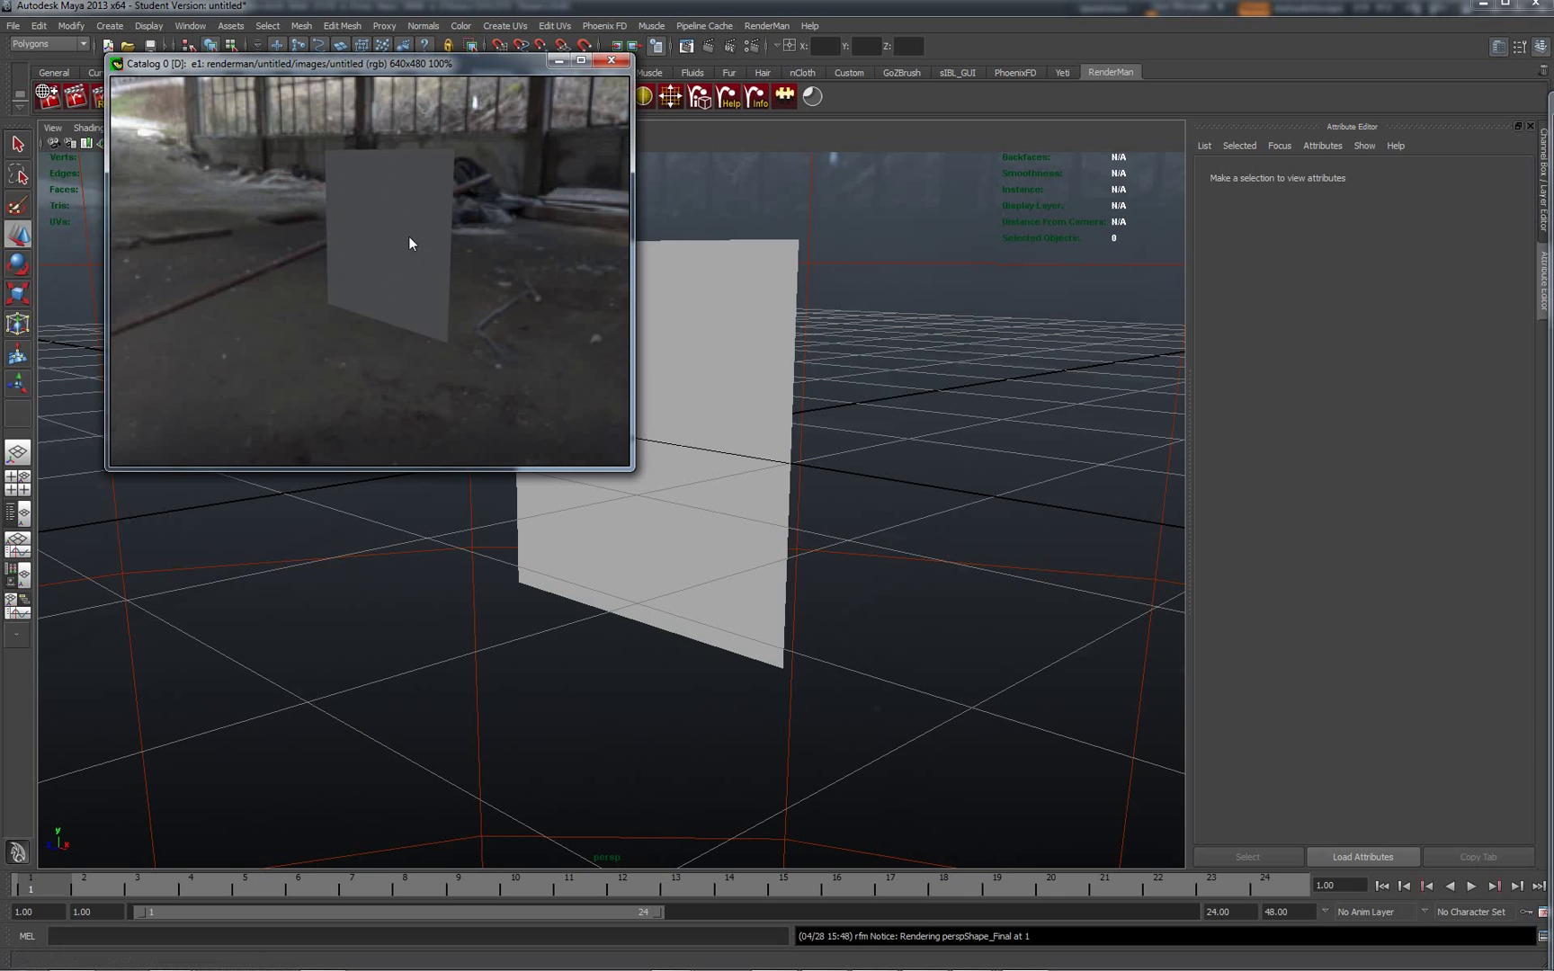
# Raise all renderer windows and arrange the catalog list beside the render image
pyautogui.rightClick(467, 259)
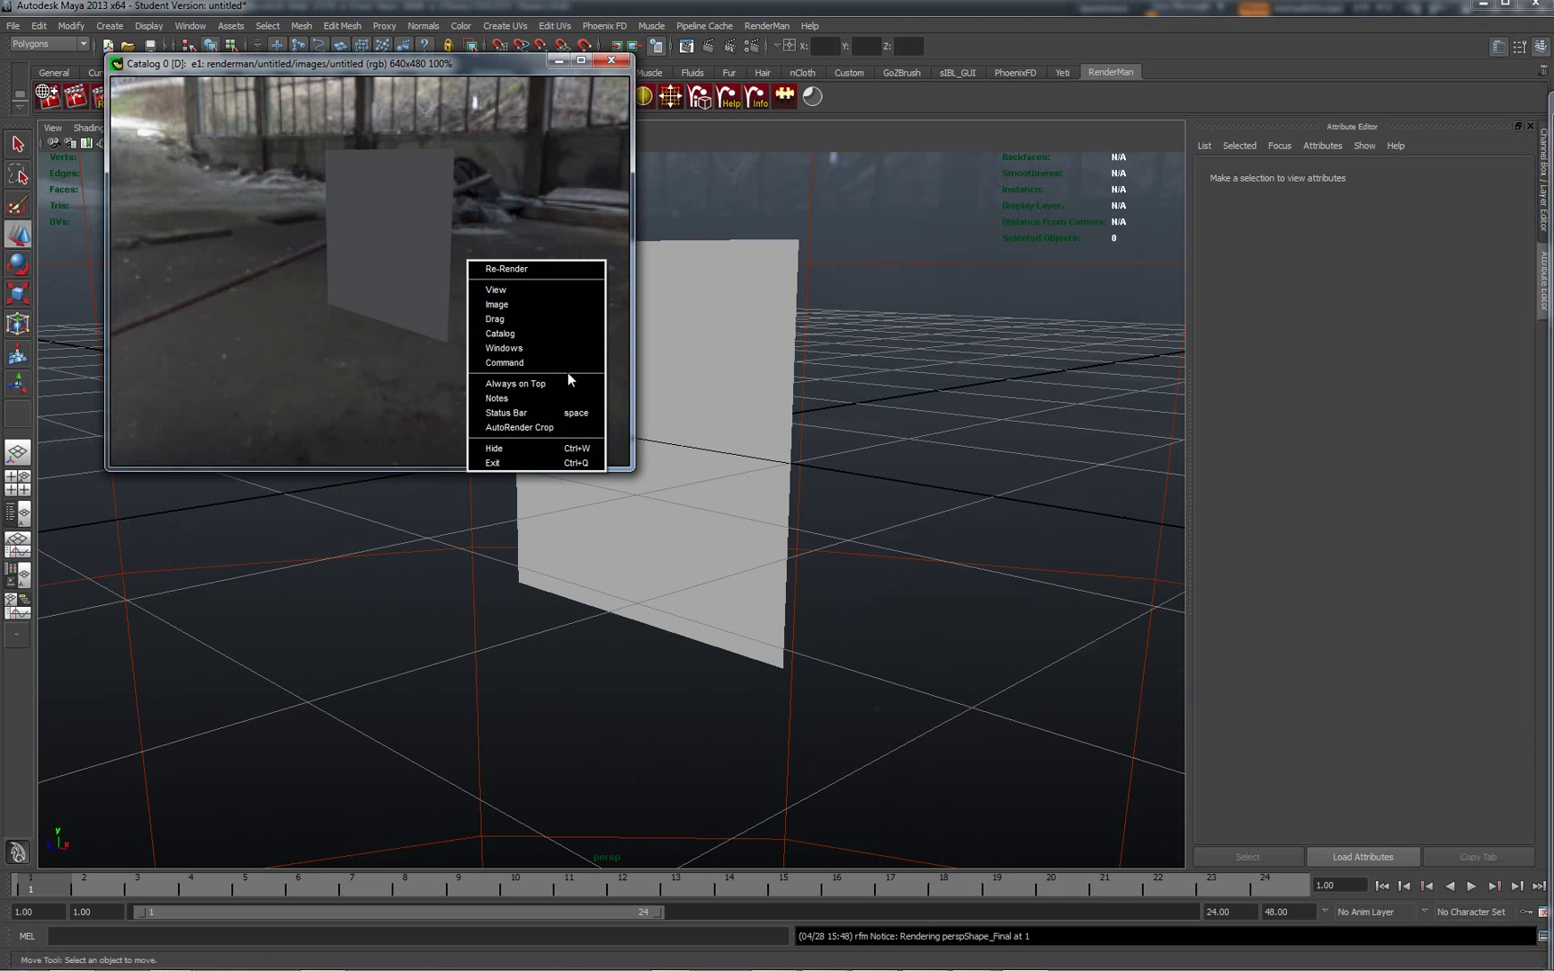
pyautogui.moveTo(536, 365)
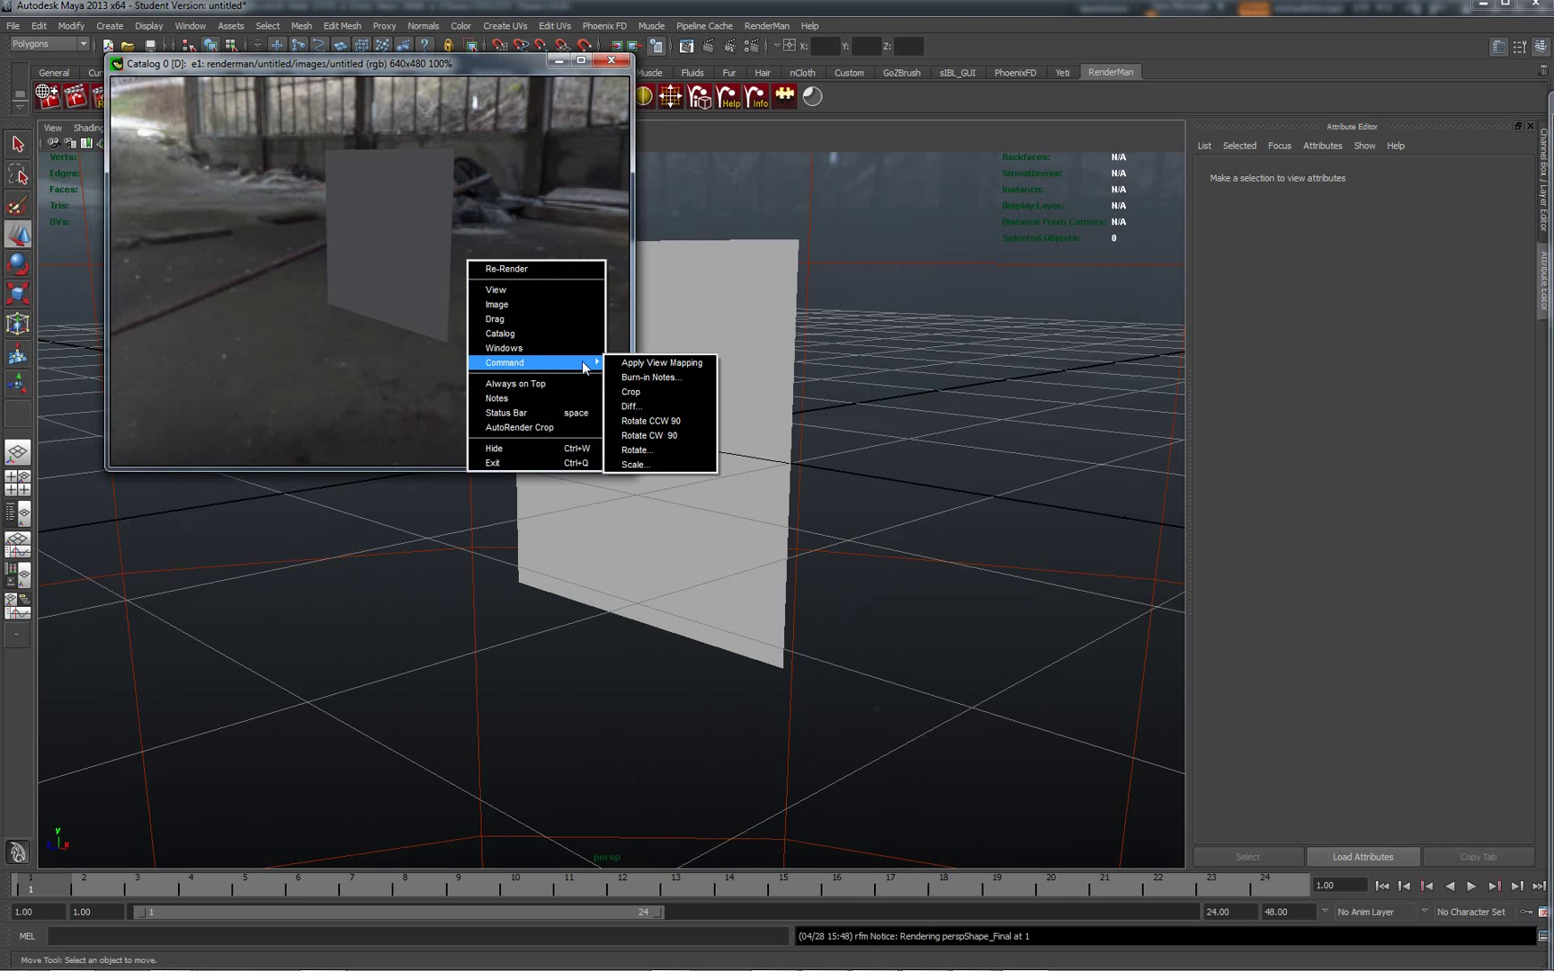
pyautogui.moveTo(583, 357)
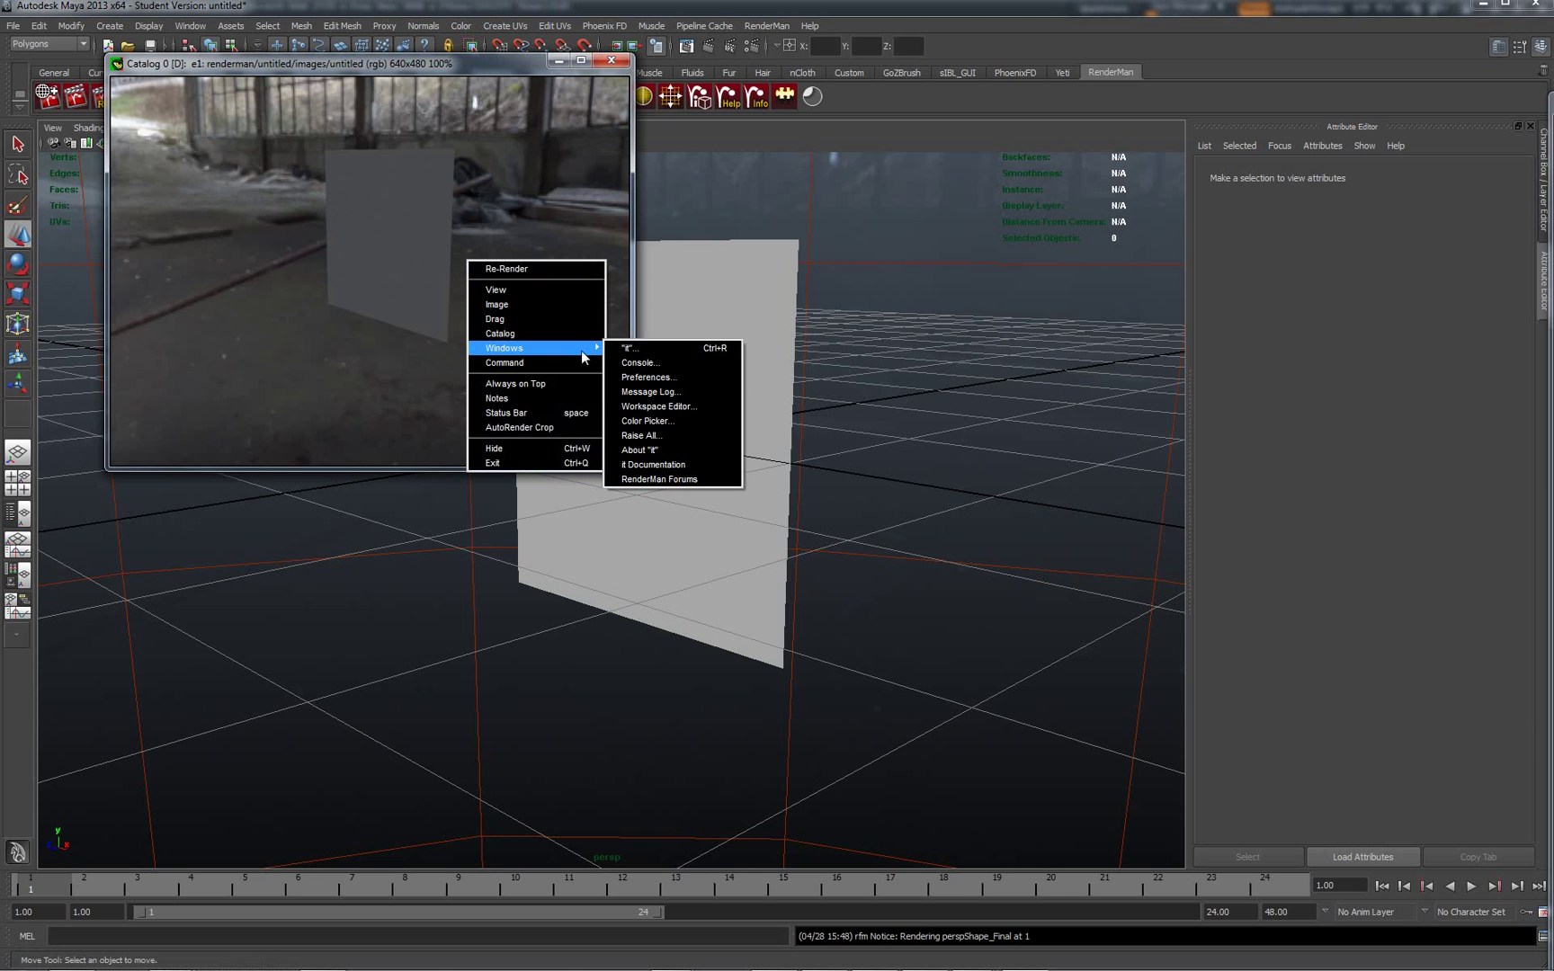
pyautogui.click(665, 439)
pyautogui.moveTo(1545, 531); pyautogui.dragTo(230, 632)
pyautogui.moveTo(360, 63); pyautogui.dragTo(220, 159)
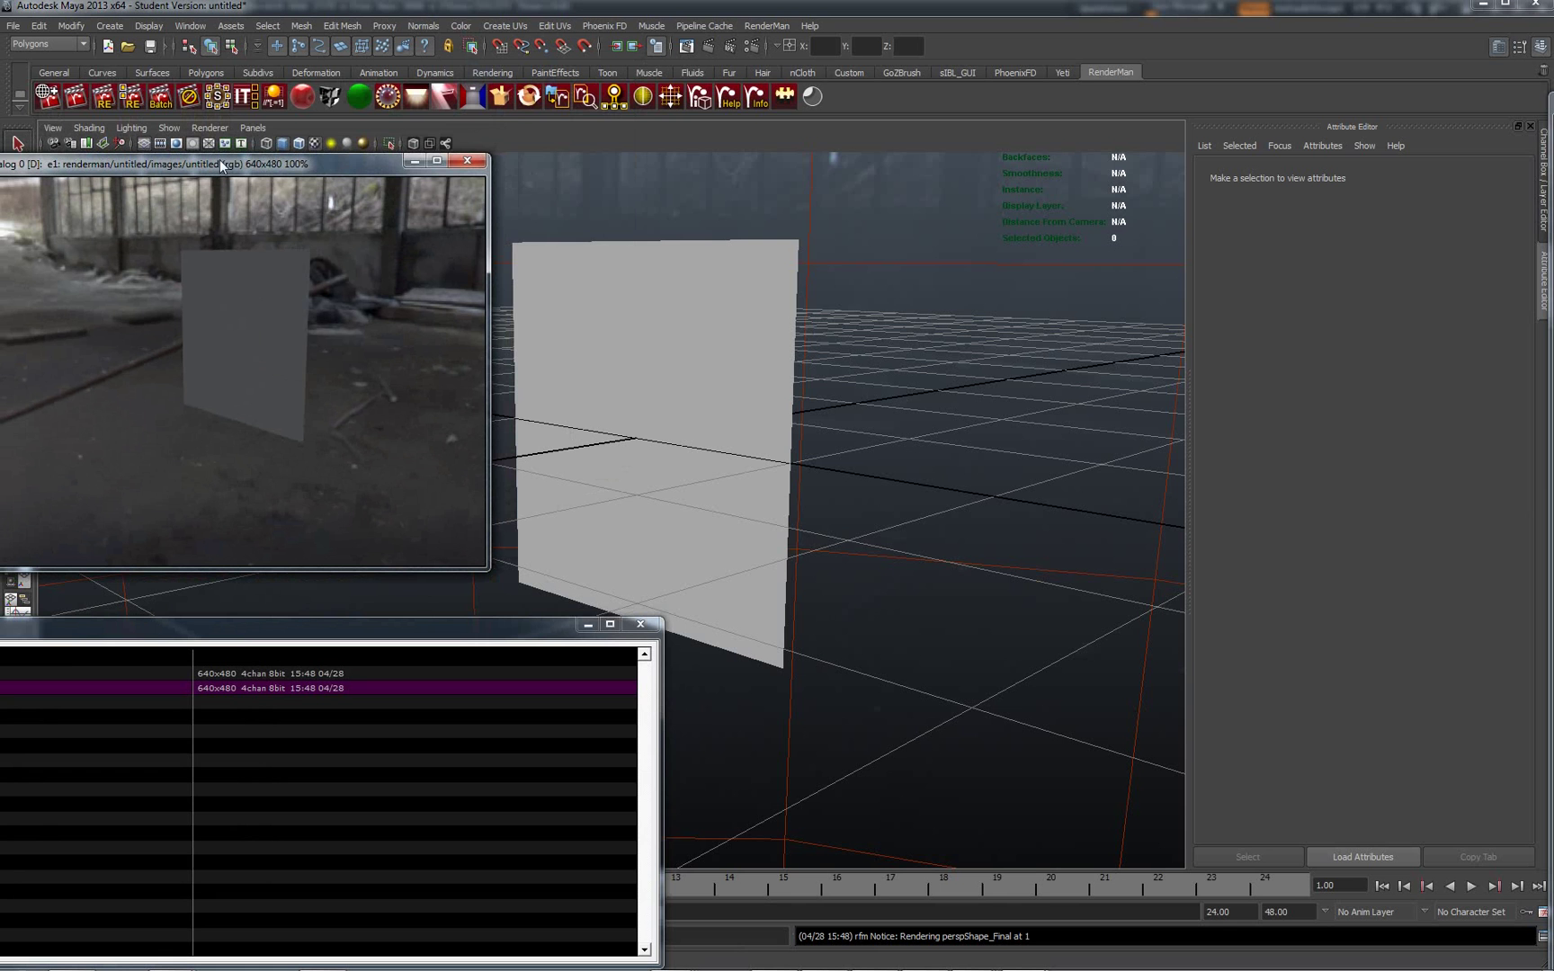
# Compare renders e0 and e1, then select the plane in the Maya scene
pyautogui.click(63, 674)
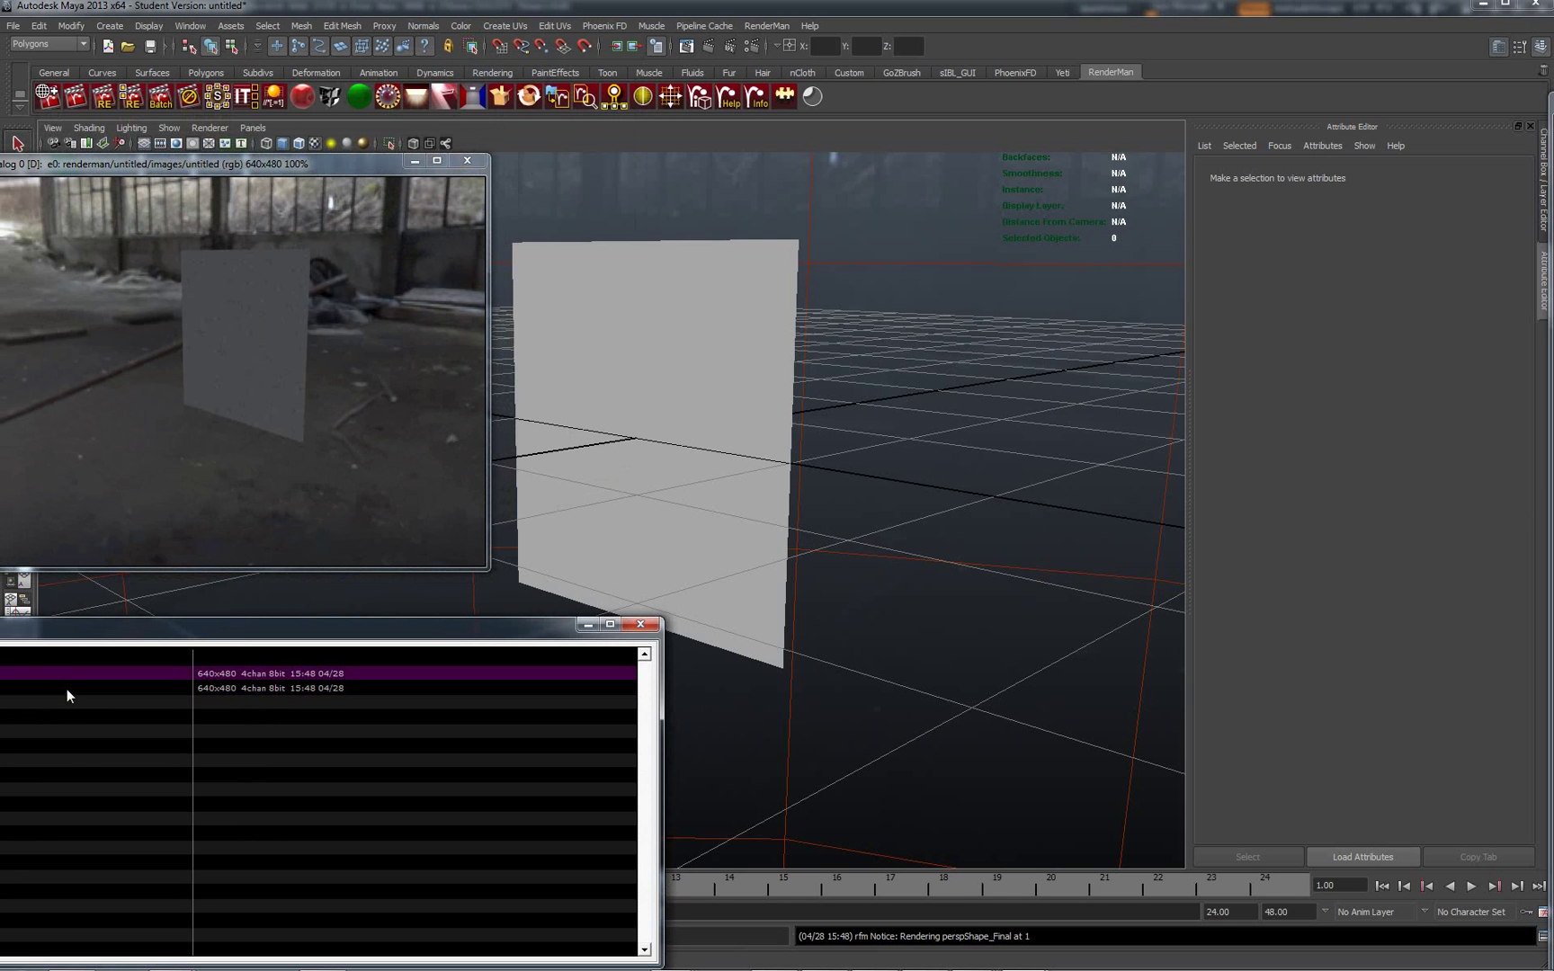
pyautogui.click(68, 689)
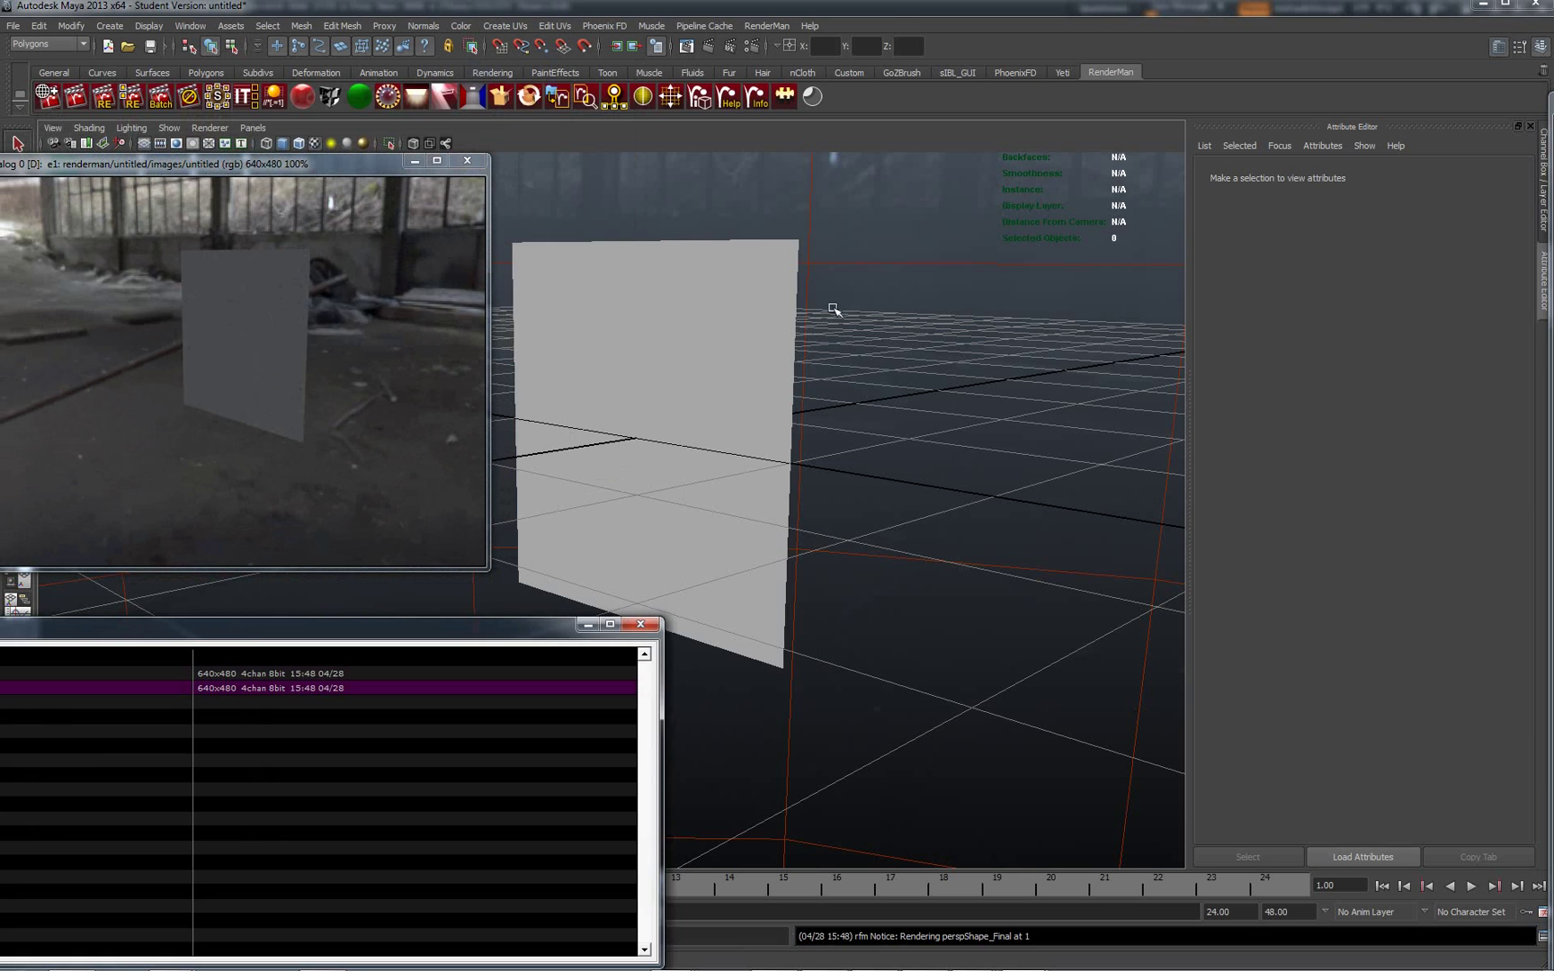
pyautogui.click(845, 286)
pyautogui.click(766, 309)
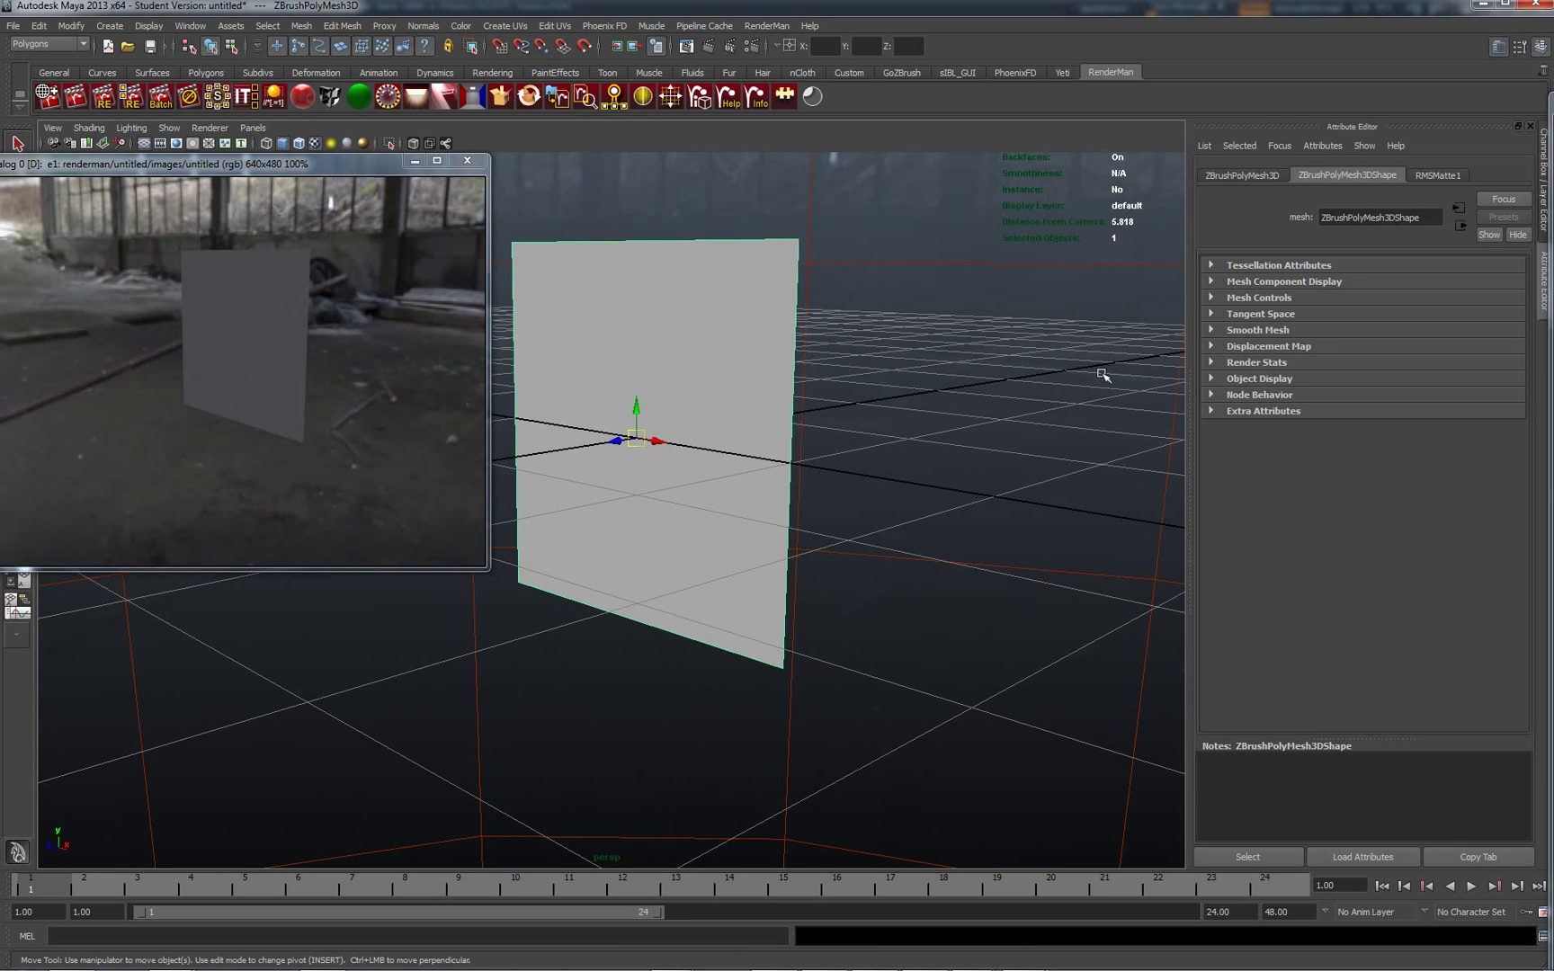
# In RMSMatte1's Displacement section, set Displacement to Displace and mode to ZBrush Vector(Tan)
pyautogui.click(1447, 175)
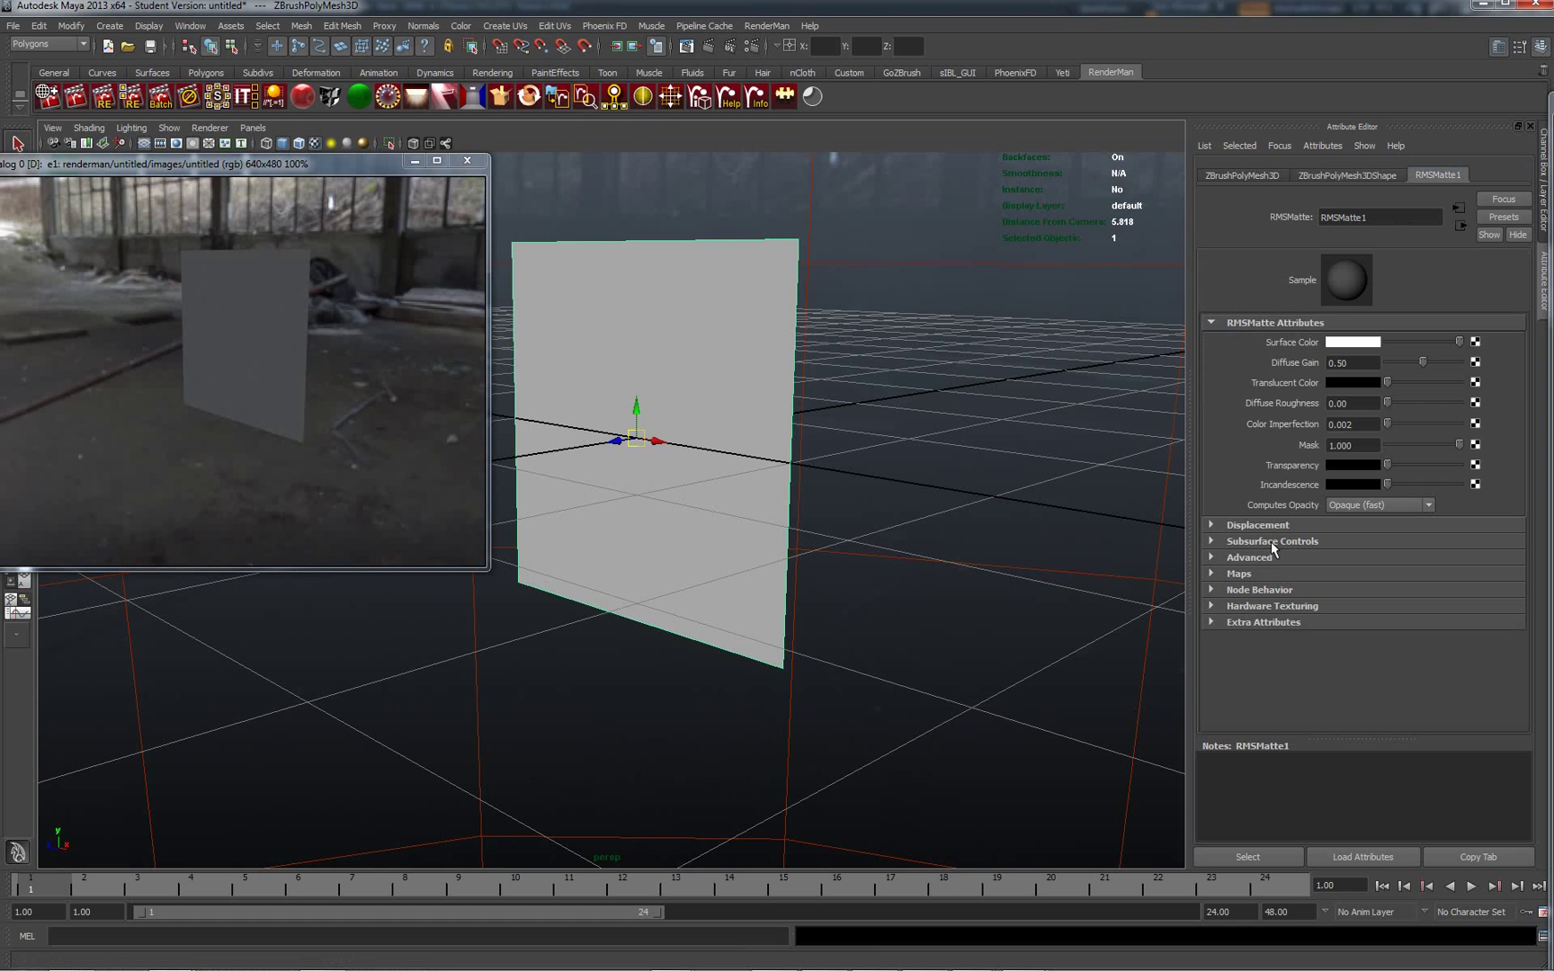
pyautogui.click(1211, 323)
pyautogui.click(1211, 340)
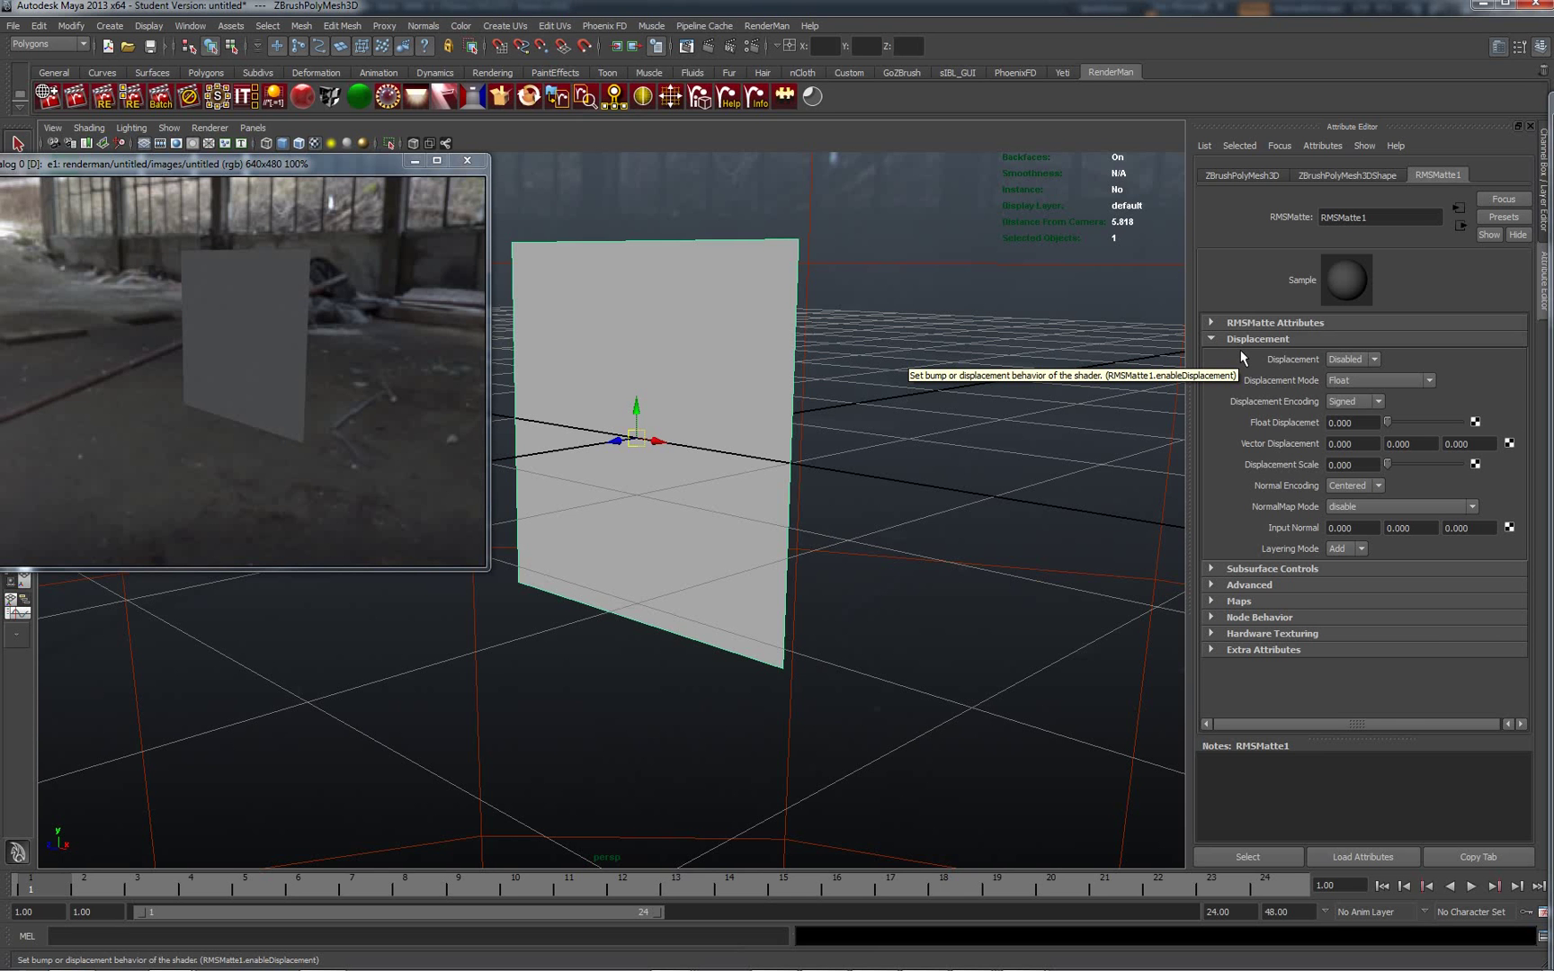
pyautogui.click(1376, 360)
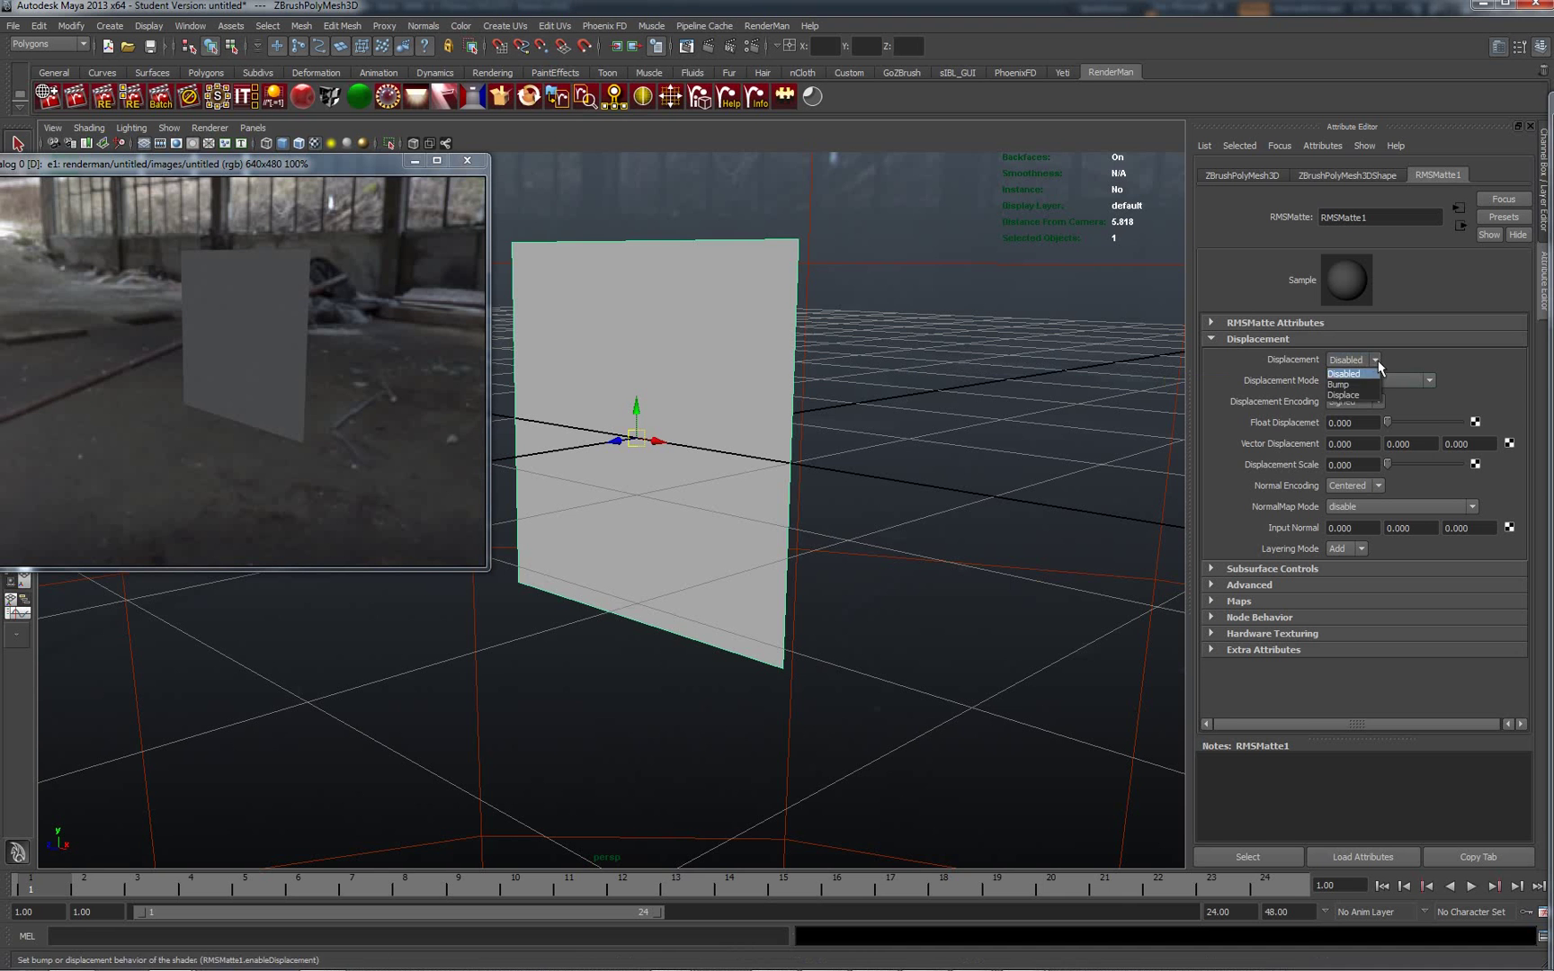
pyautogui.click(1355, 395)
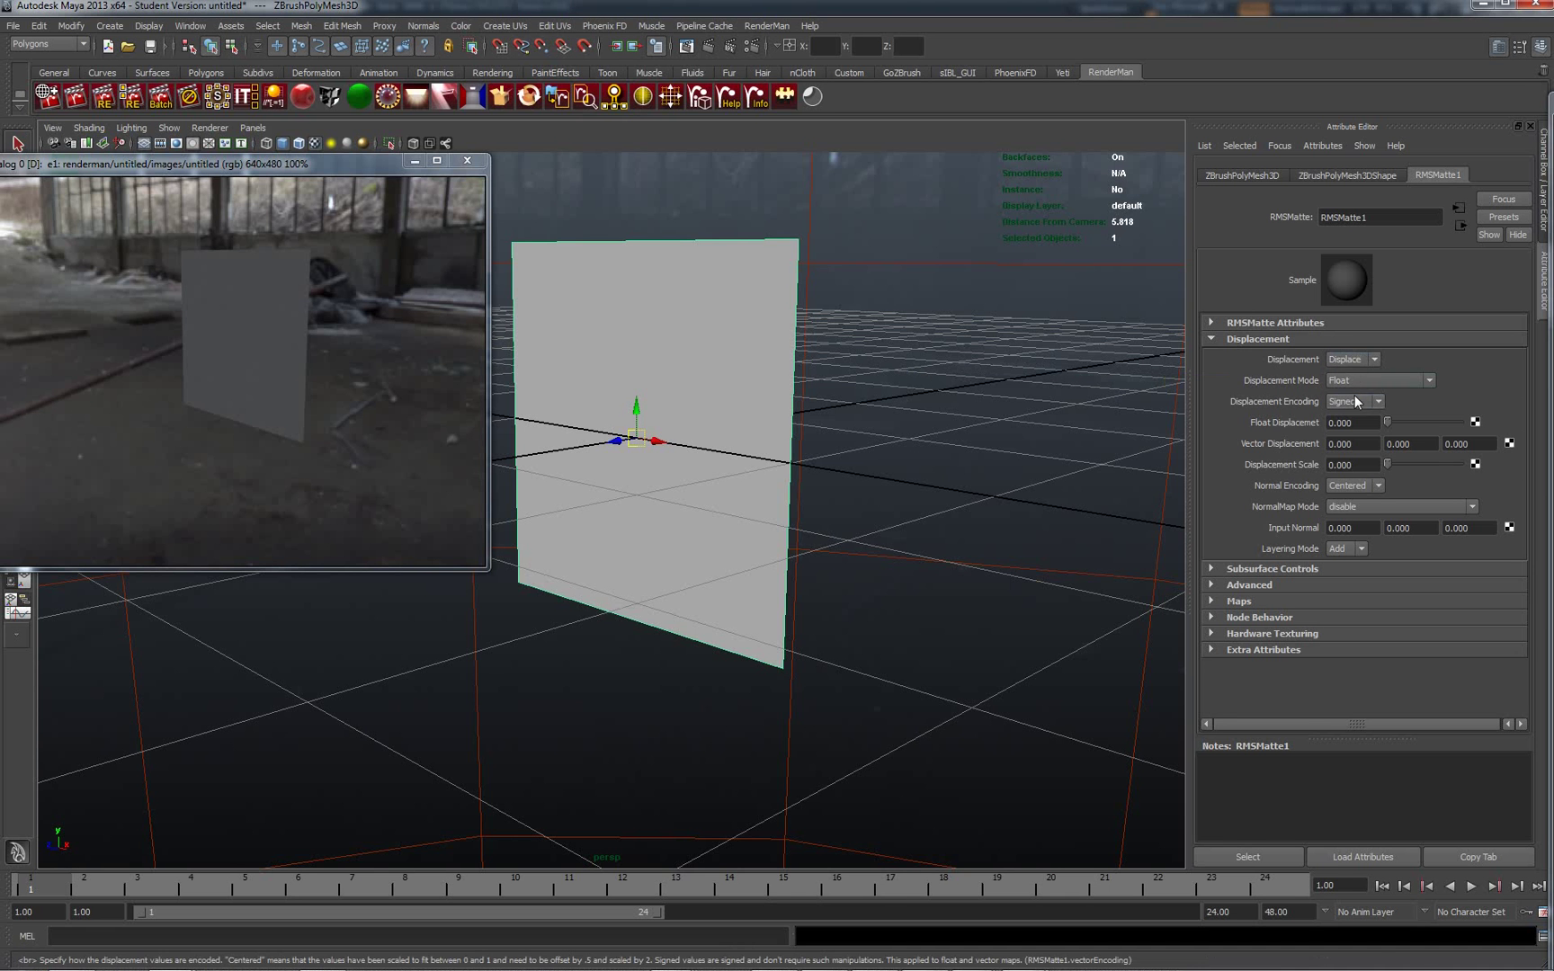
pyautogui.click(1421, 380)
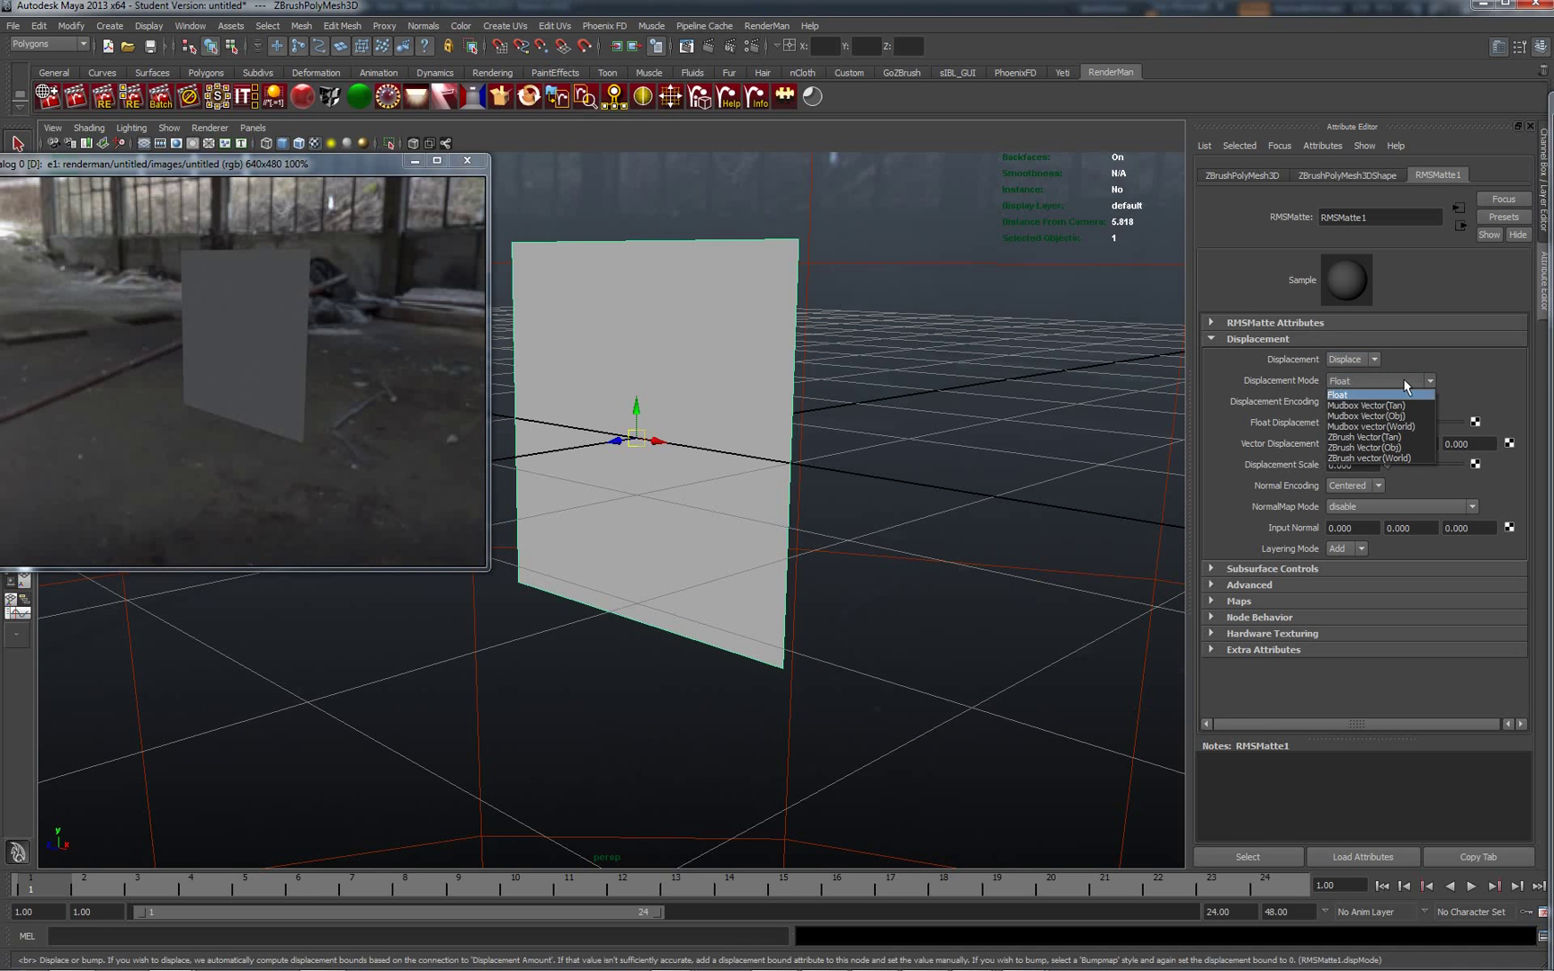
pyautogui.click(1352, 438)
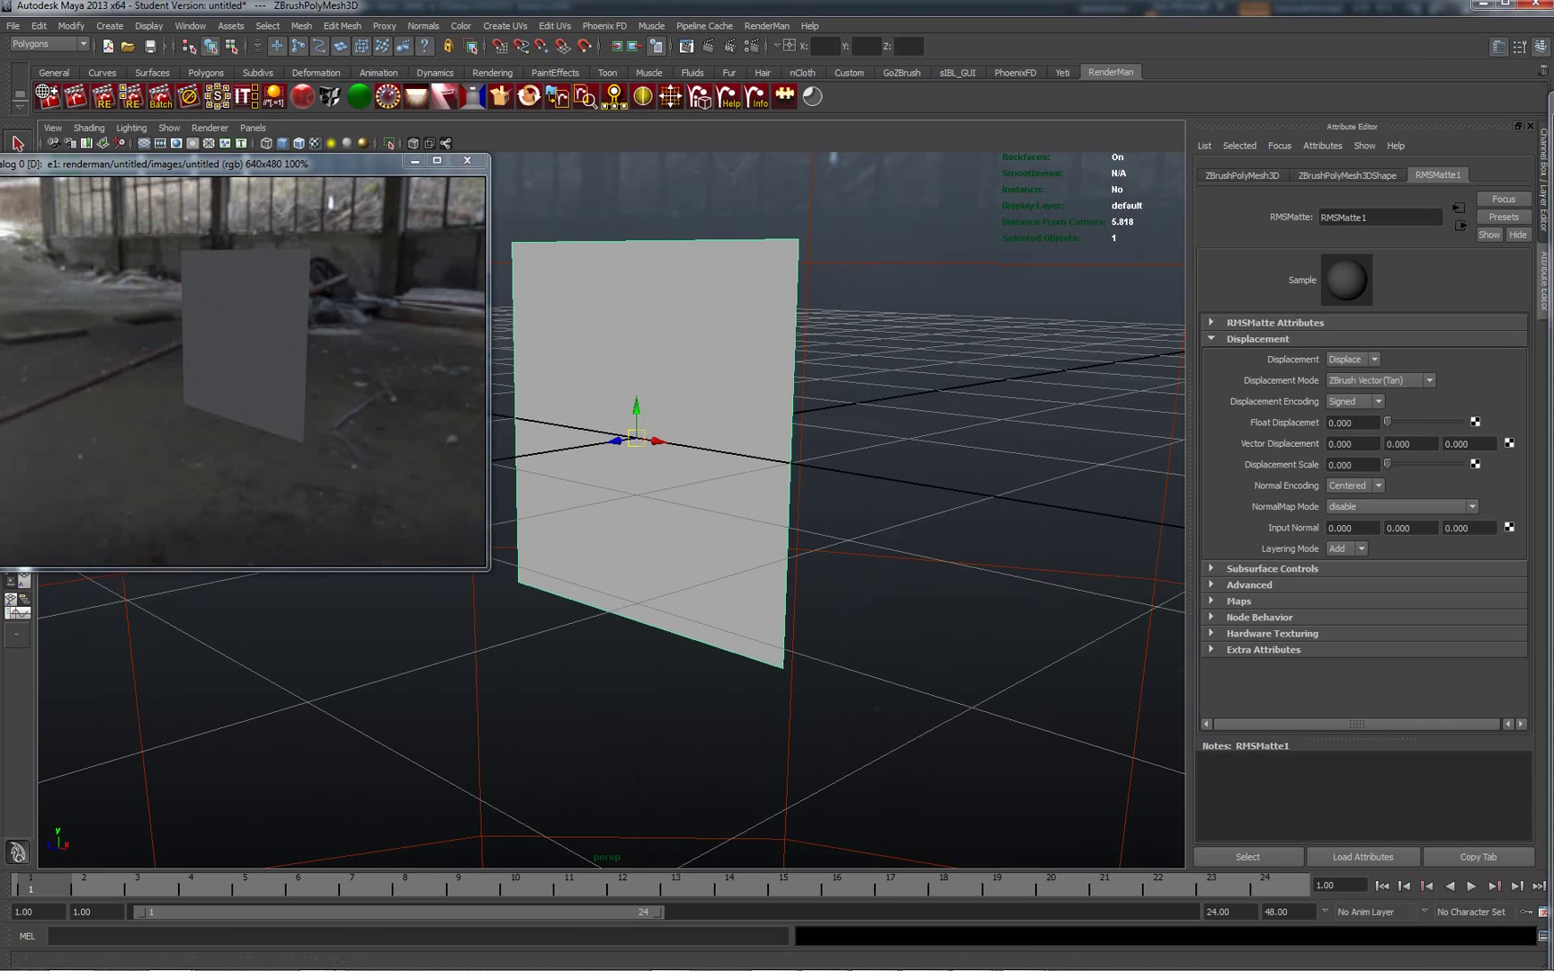
# Back in ZBrush, turn off Freeze SubDivision Levels to restore the plane's level 11 detail
pyautogui.click(317, 957)
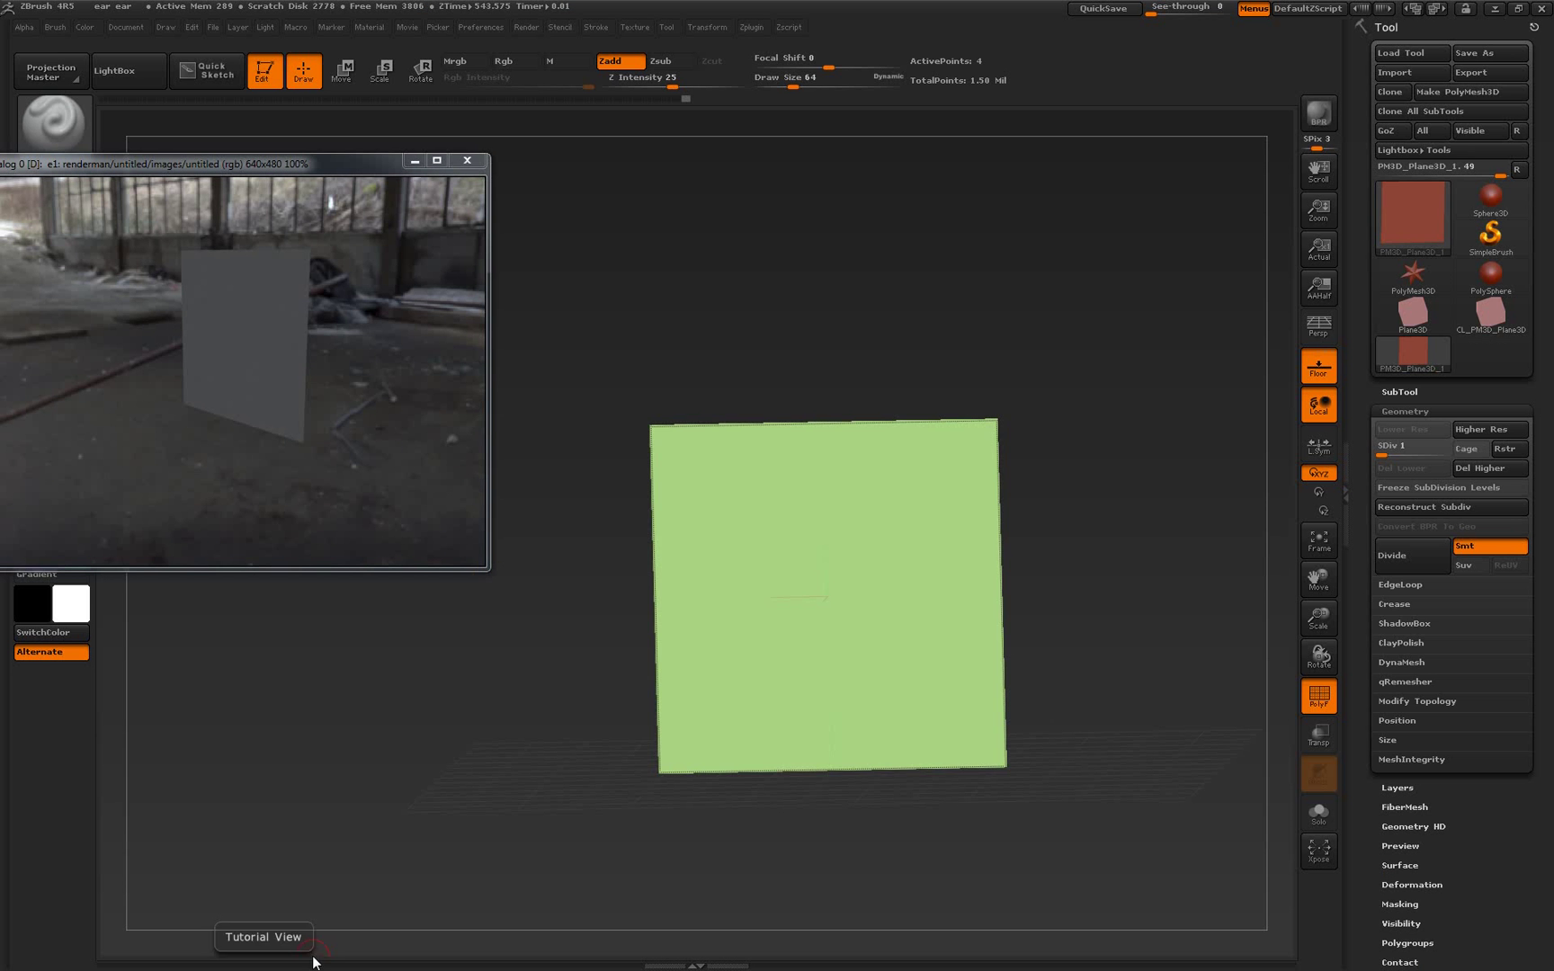
pyautogui.moveTo(1088, 502); pyautogui.dragTo(1047, 504)
pyautogui.click(1387, 486)
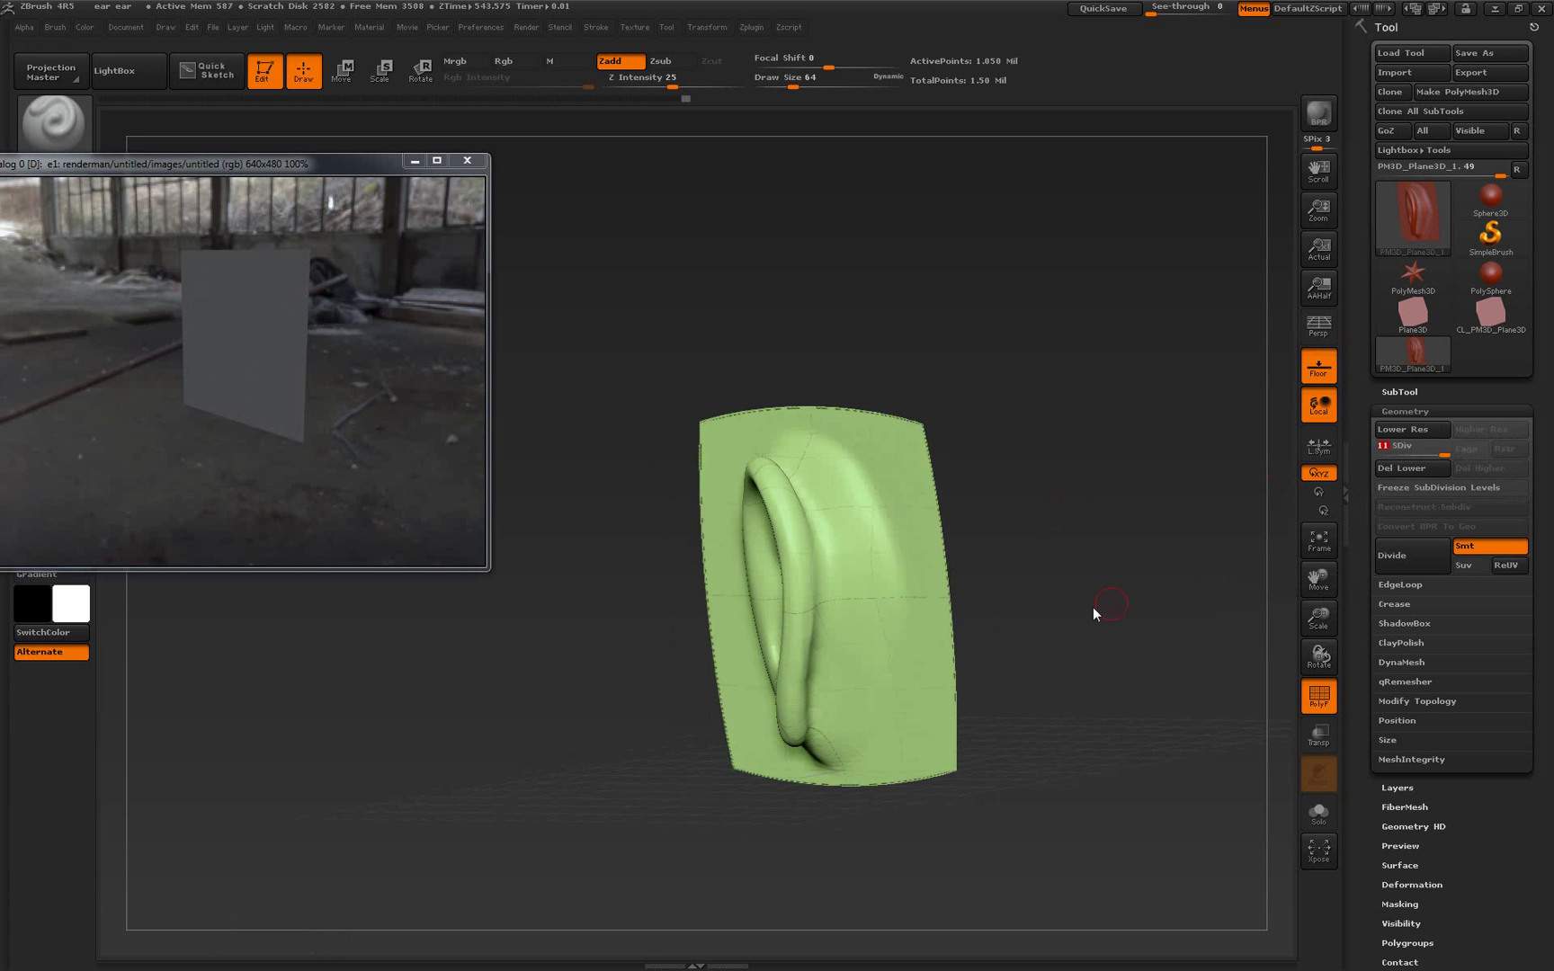
# Rotate and zoom the canvas to inspect the sculpted ear from edge-on to near-front views
pyautogui.moveTo(1093, 607)
pyautogui.mouseDown()
pyautogui.moveTo(1130, 561)
pyautogui.moveTo(1110, 593)
pyautogui.mouseUp()
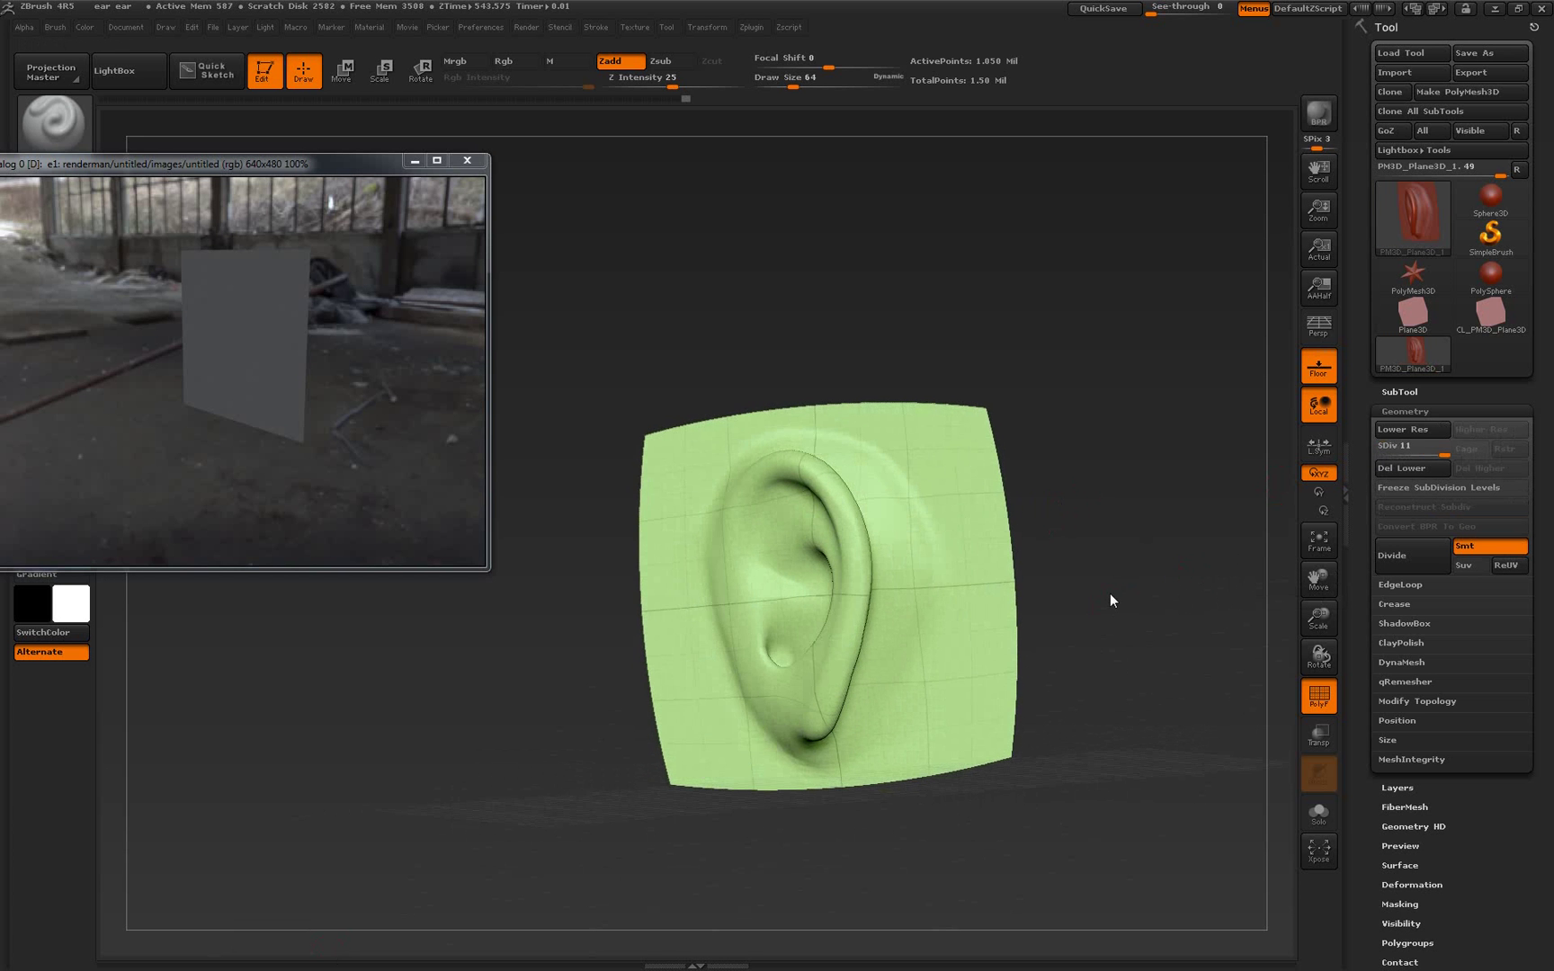
pyautogui.click(1109, 592)
pyautogui.moveTo(1109, 593); pyautogui.dragTo(1103, 404)
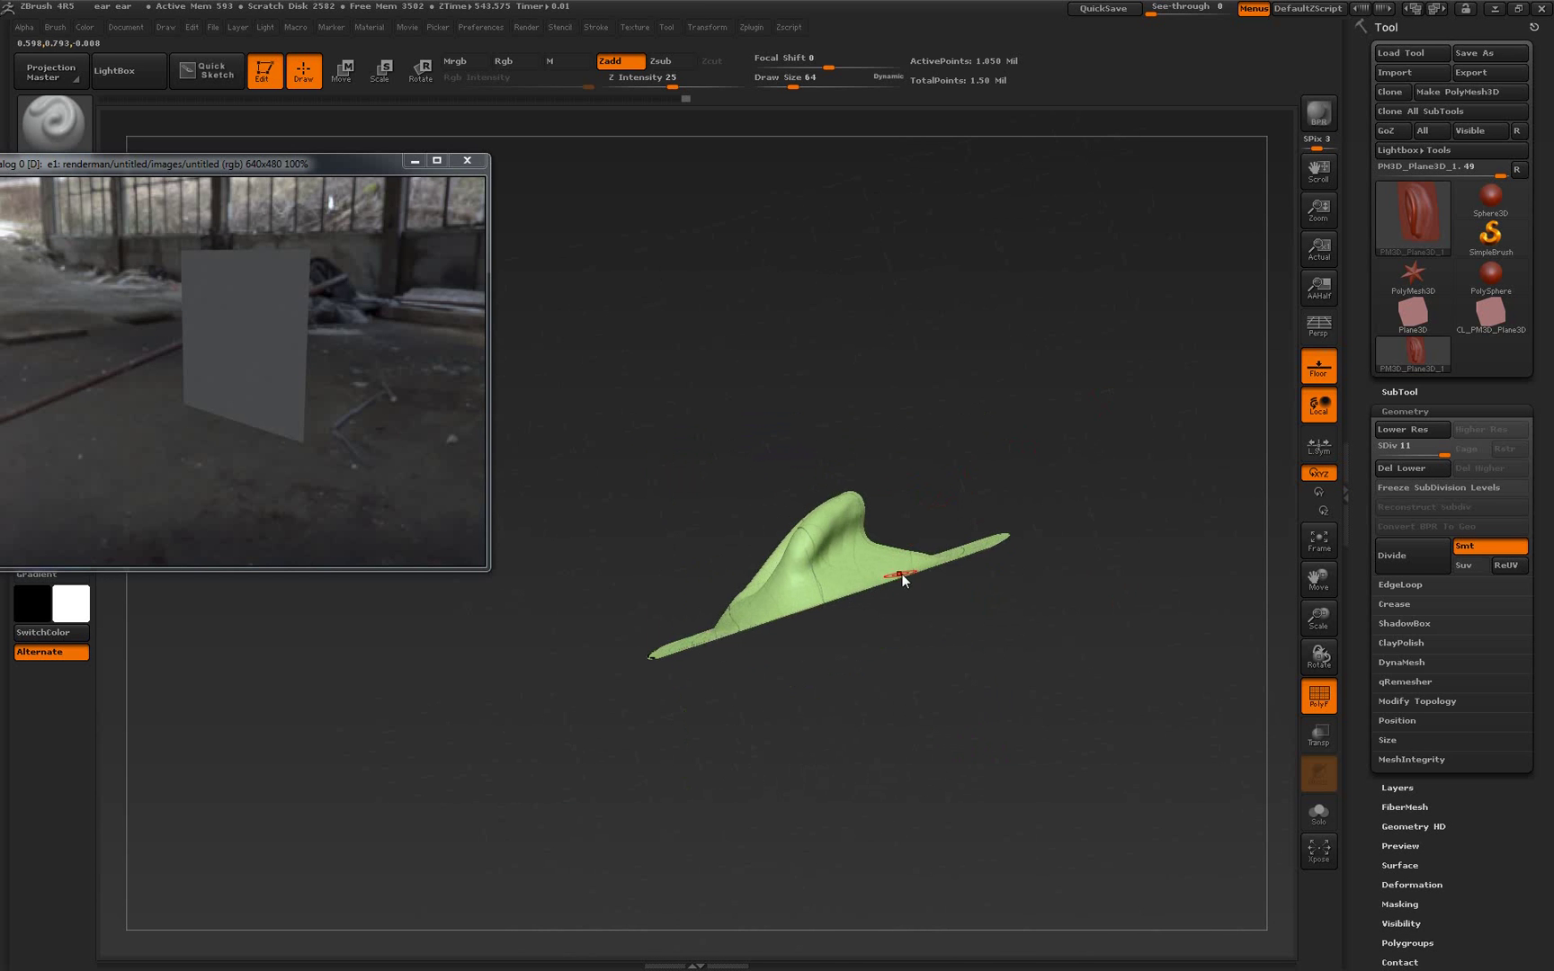
pyautogui.moveTo(923, 701)
pyautogui.keyDown('alt'); pyautogui.mouseDown()
pyautogui.moveTo(988, 770)
pyautogui.moveTo(1032, 681)
pyautogui.mouseUp(); pyautogui.keyUp('alt')
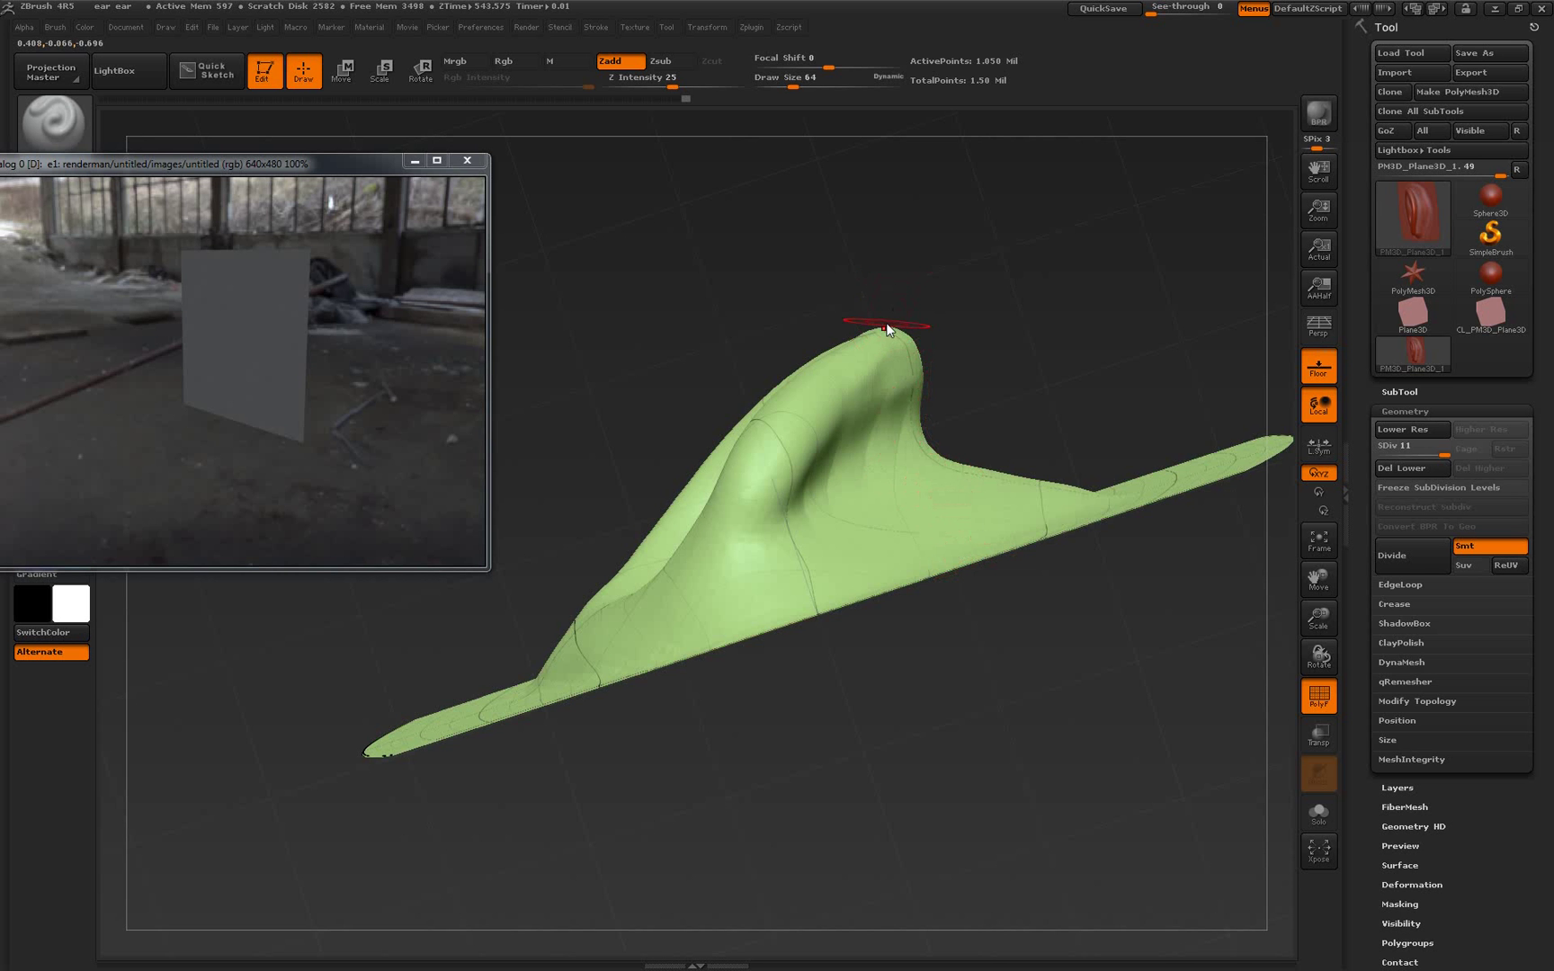
pyautogui.moveTo(946, 659); pyautogui.dragTo(947, 741)
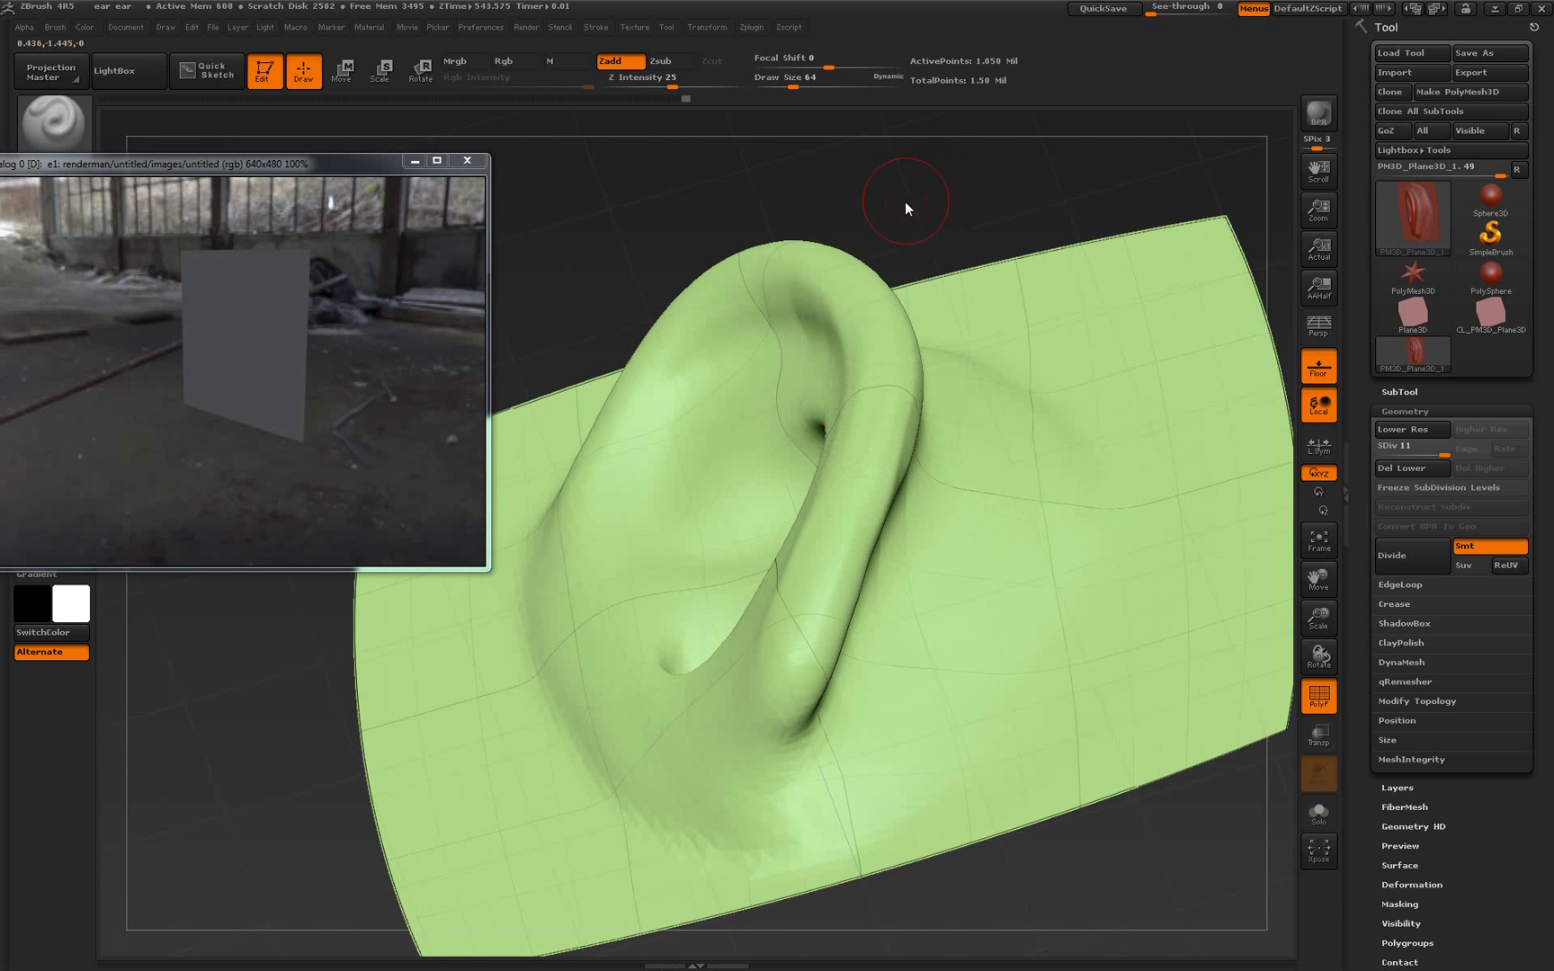
pyautogui.moveTo(904, 201)
pyautogui.mouseDown()
pyautogui.moveTo(922, 229)
pyautogui.moveTo(887, 215)
pyautogui.moveTo(930, 242)
pyautogui.moveTo(908, 243)
pyautogui.moveTo(898, 198)
pyautogui.mouseUp()
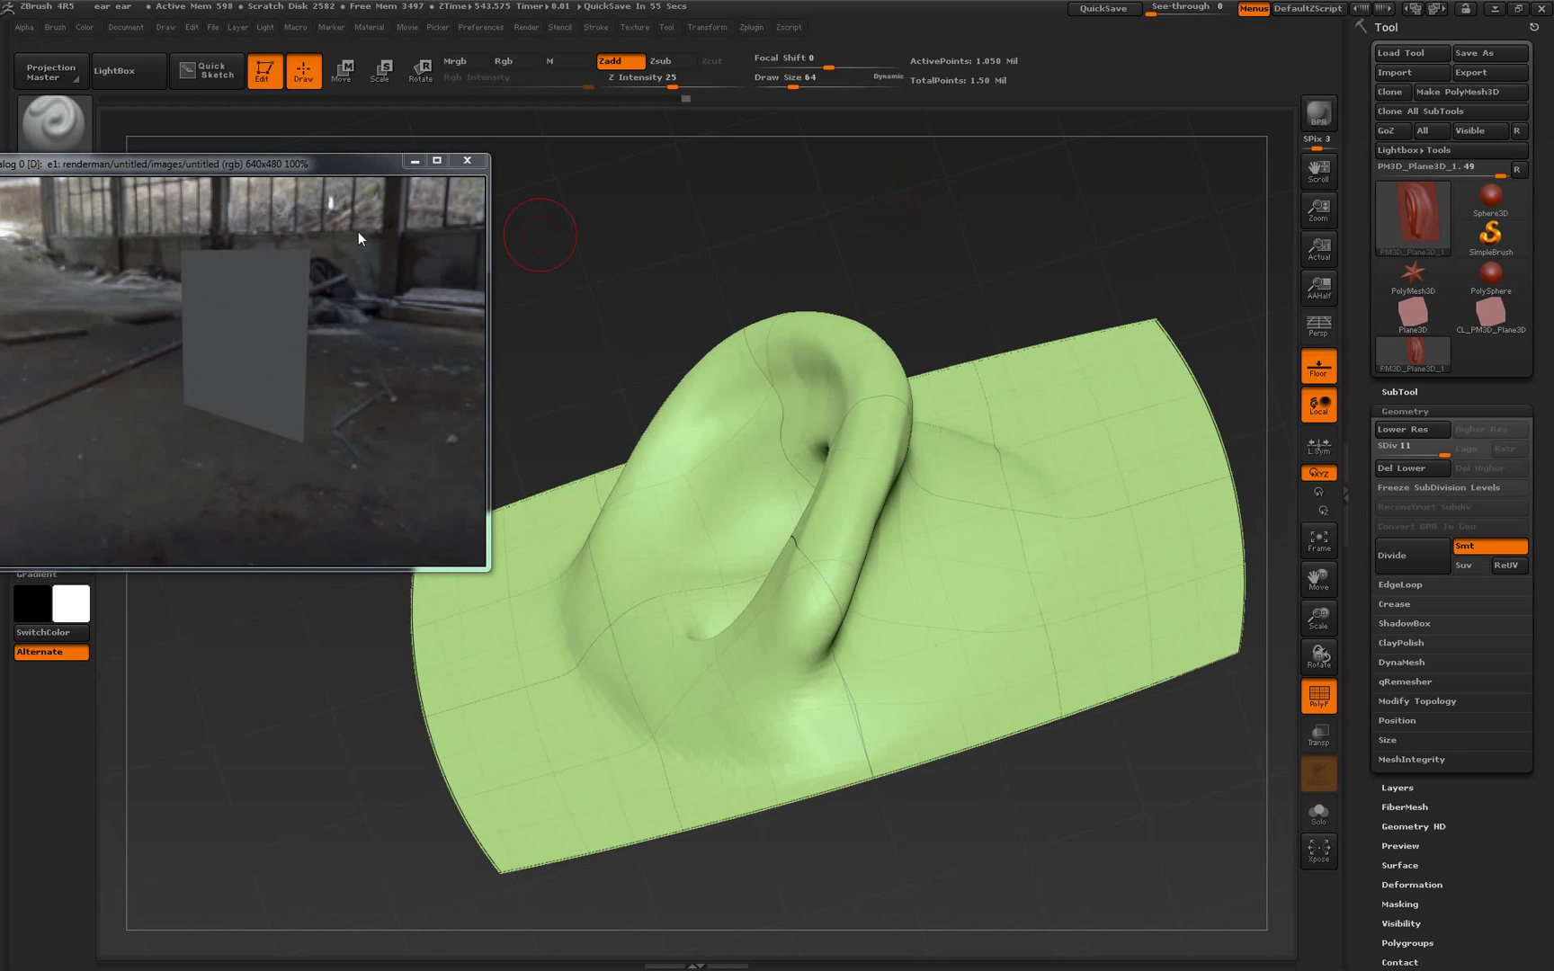
pyautogui.moveTo(884, 317); pyautogui.dragTo(890, 360)
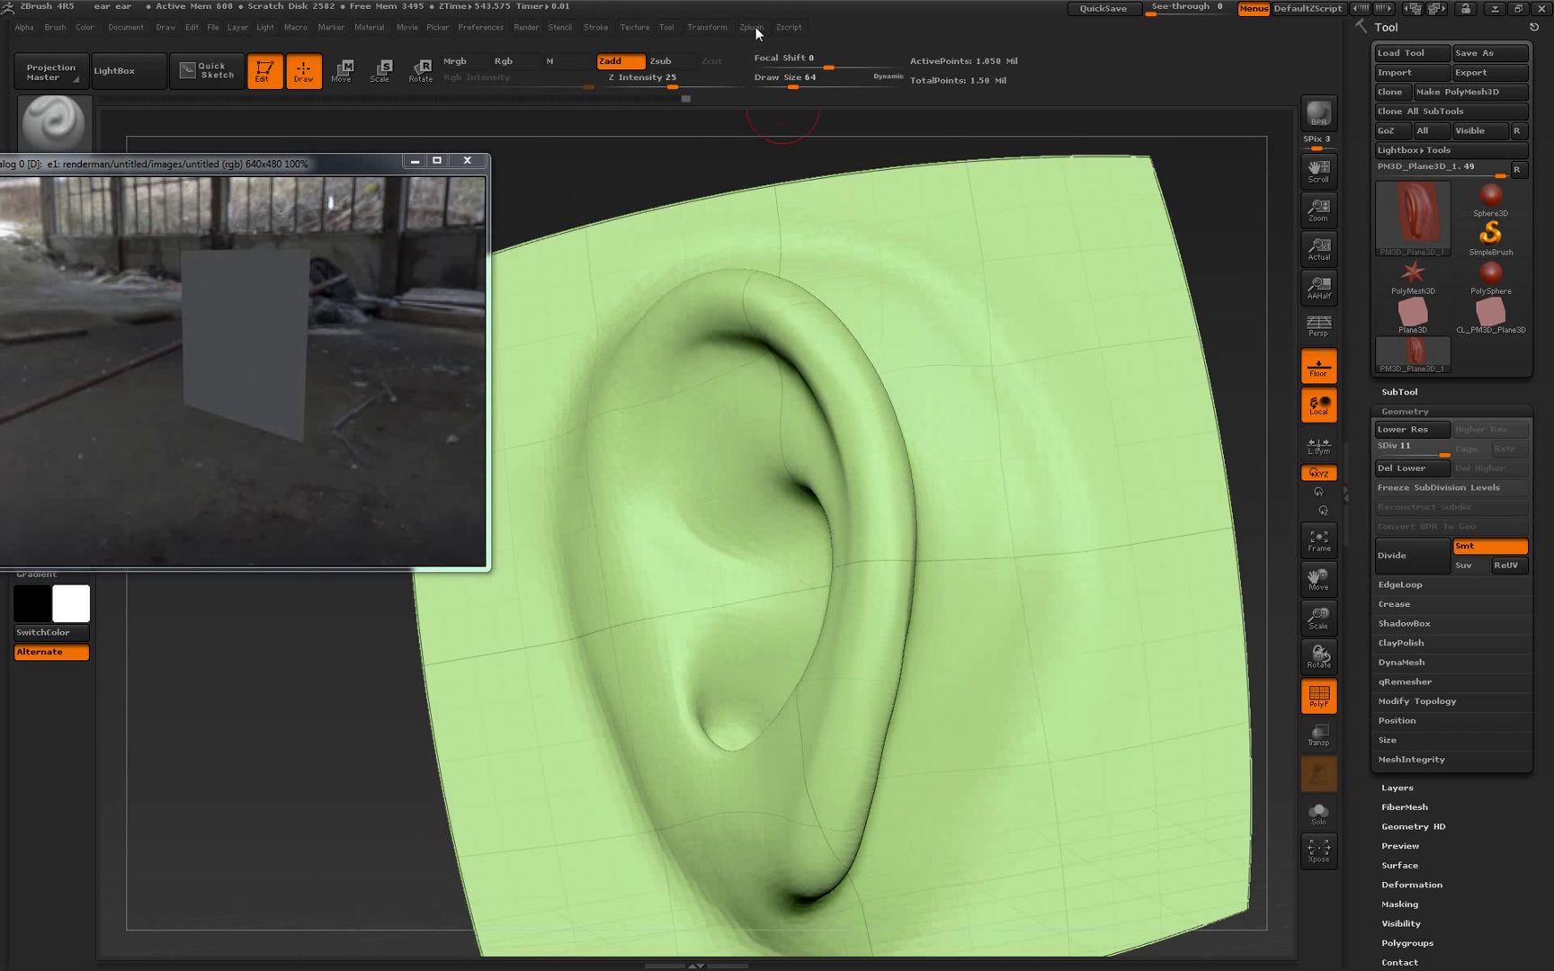
pyautogui.click(755, 27)
pyautogui.click(821, 190)
pyautogui.click(483, 27)
pyautogui.moveTo(376, 160); pyautogui.dragTo(178, 189)
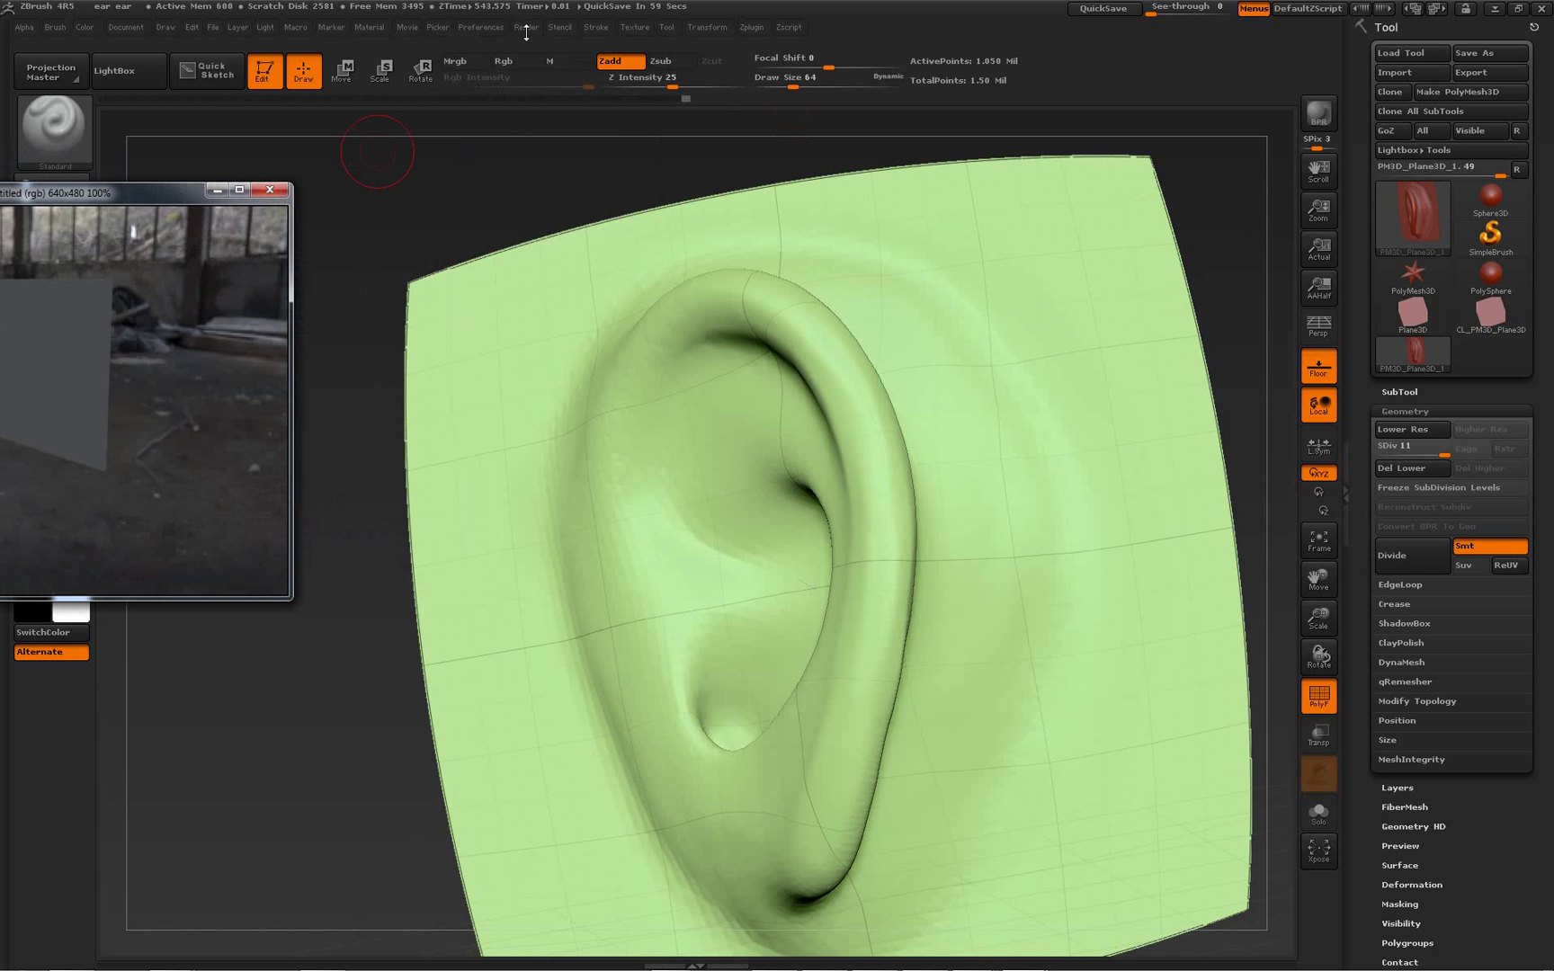
pyautogui.click(477, 28)
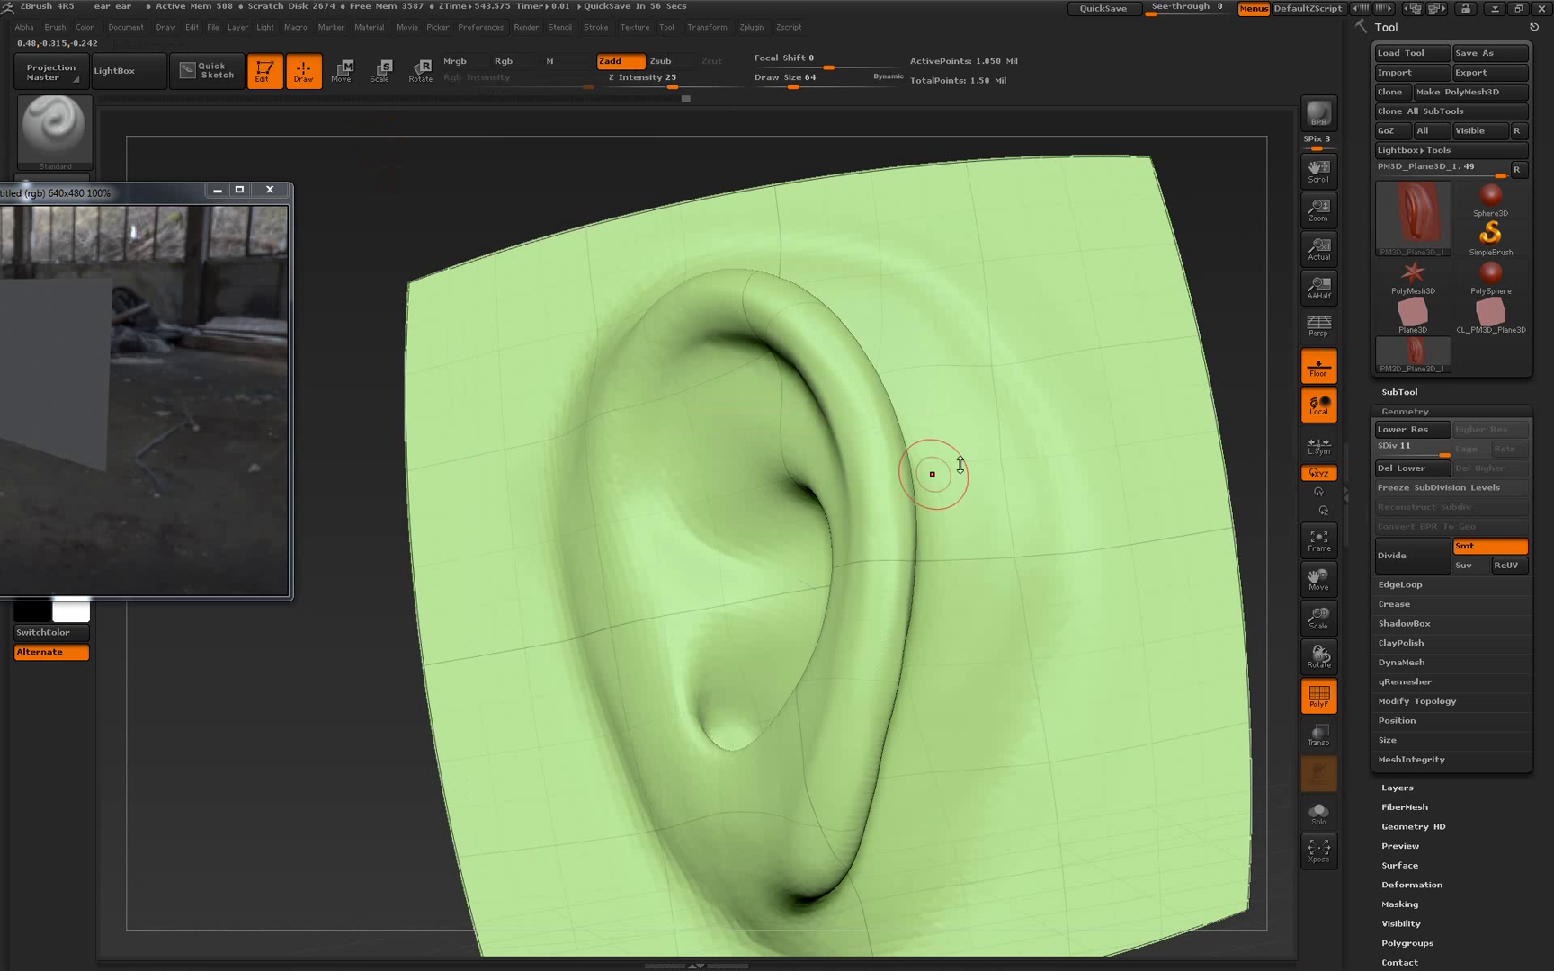
pyautogui.moveTo(1178, 269)
pyautogui.mouseDown()
pyautogui.moveTo(1209, 253)
pyautogui.moveTo(950, 500)
pyautogui.mouseUp()
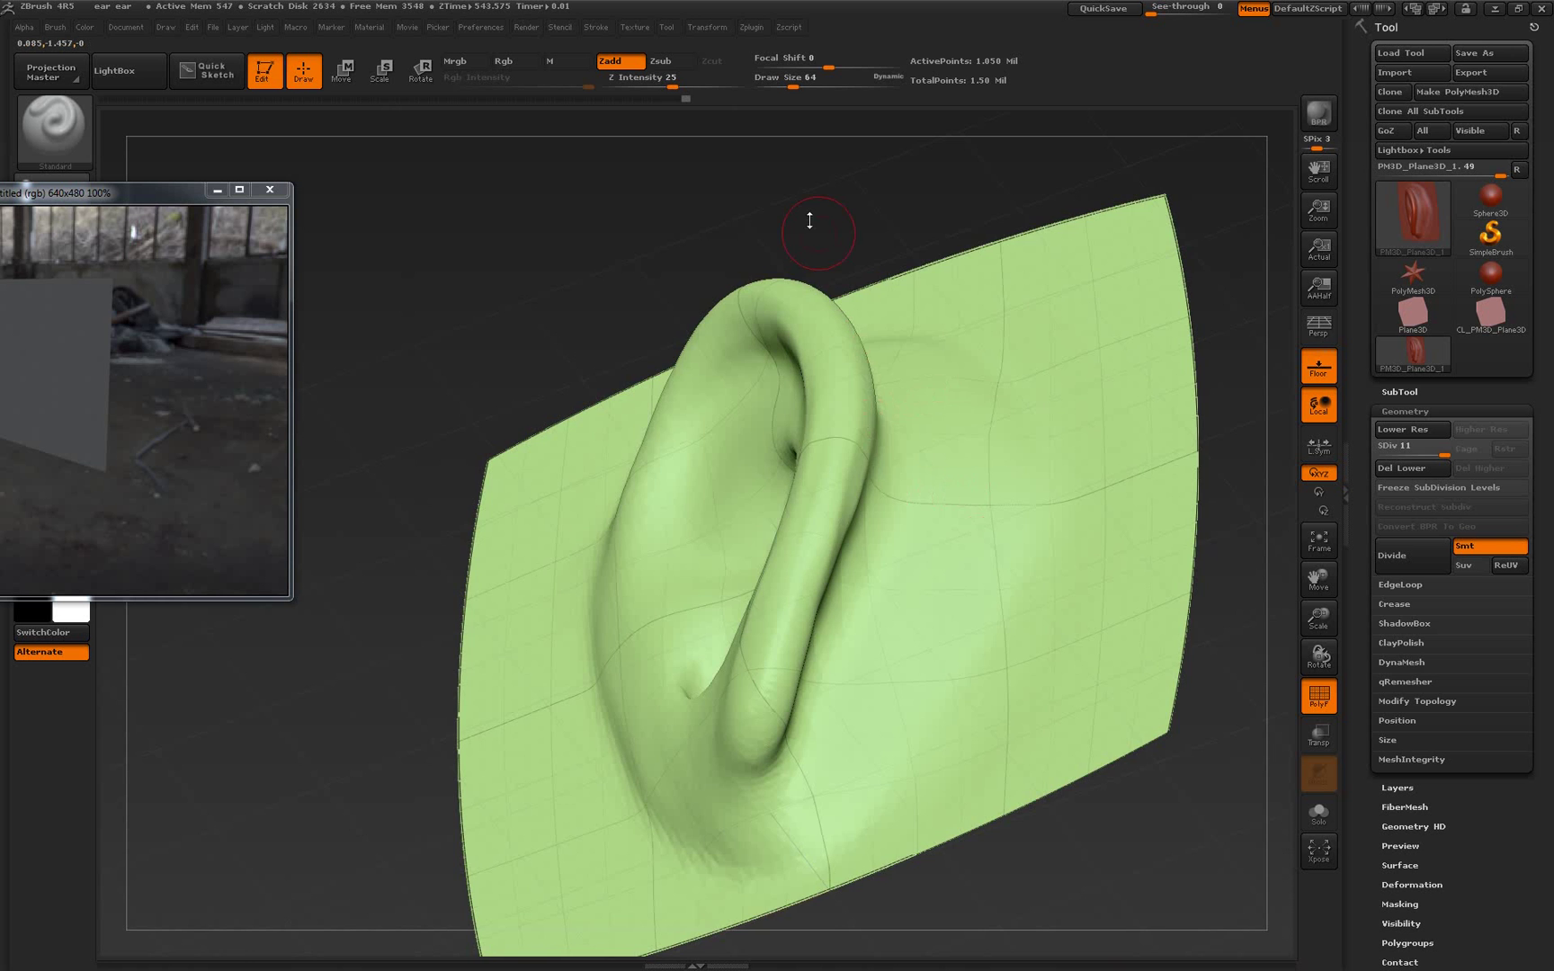
pyautogui.moveTo(808, 219); pyautogui.dragTo(815, 241)
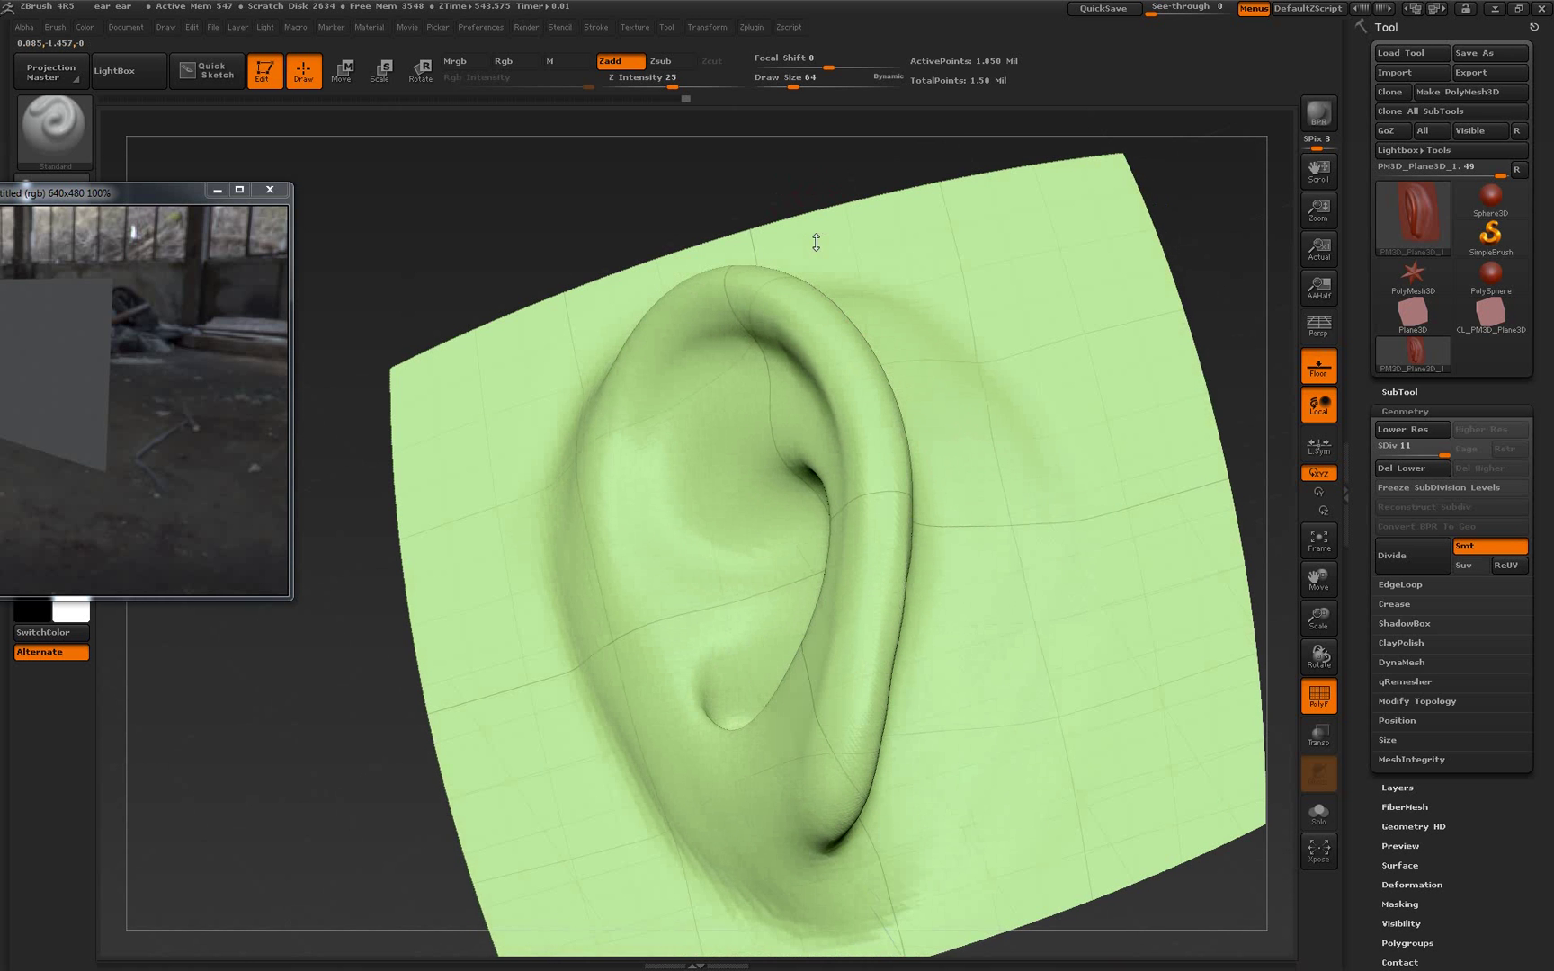
pyautogui.moveTo(816, 242); pyautogui.dragTo(939, 224)
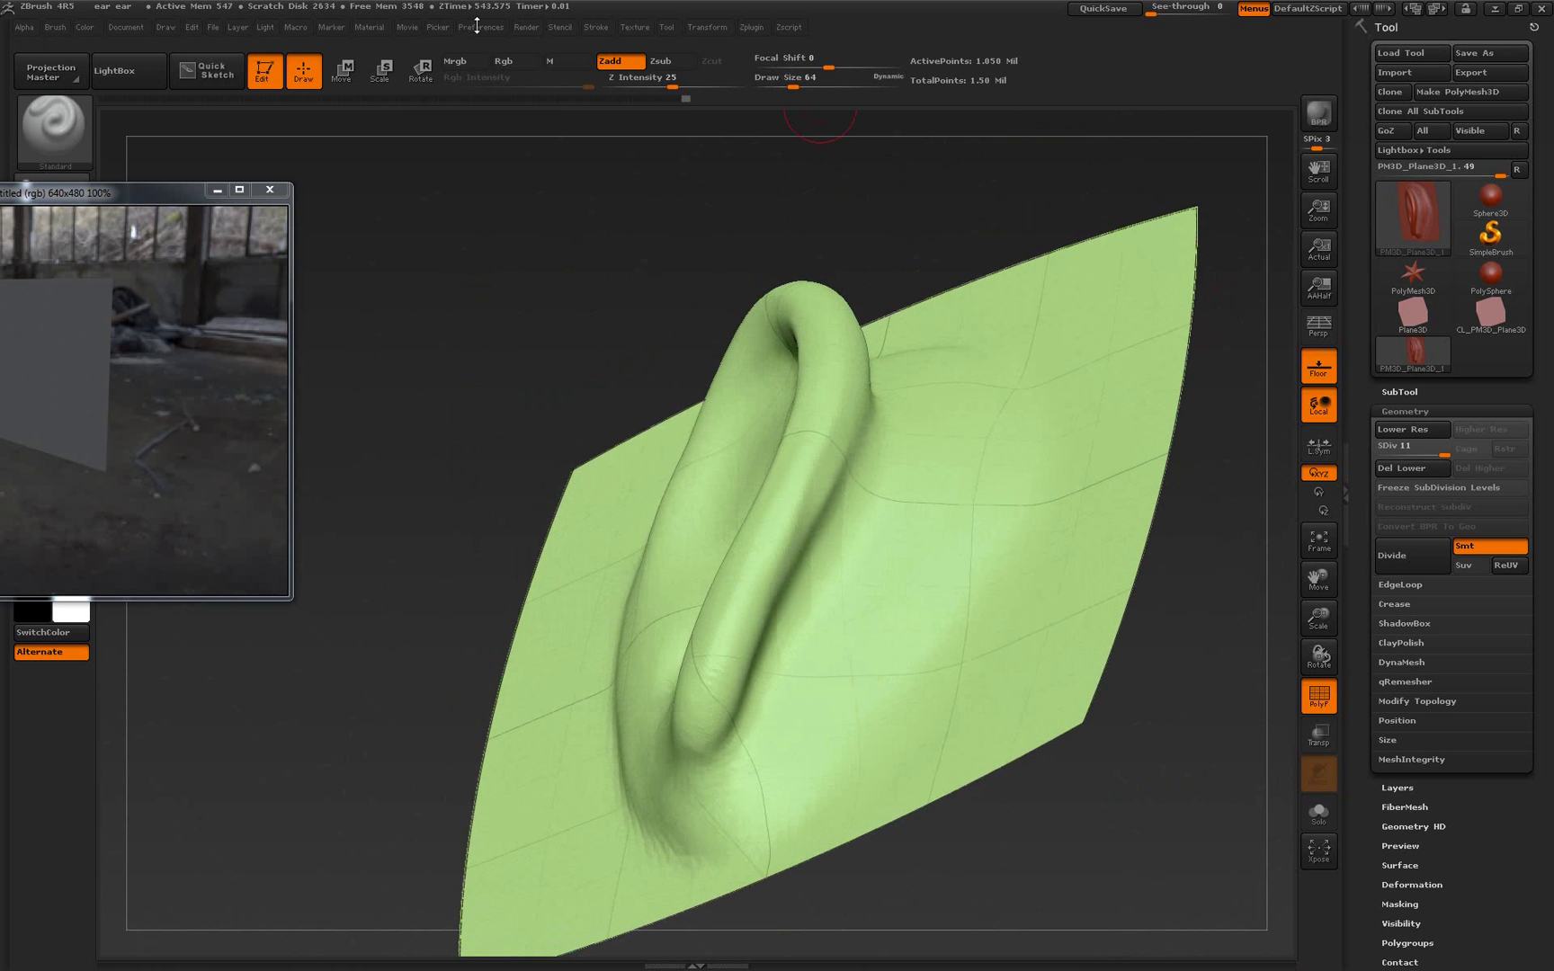
pyautogui.click(479, 26)
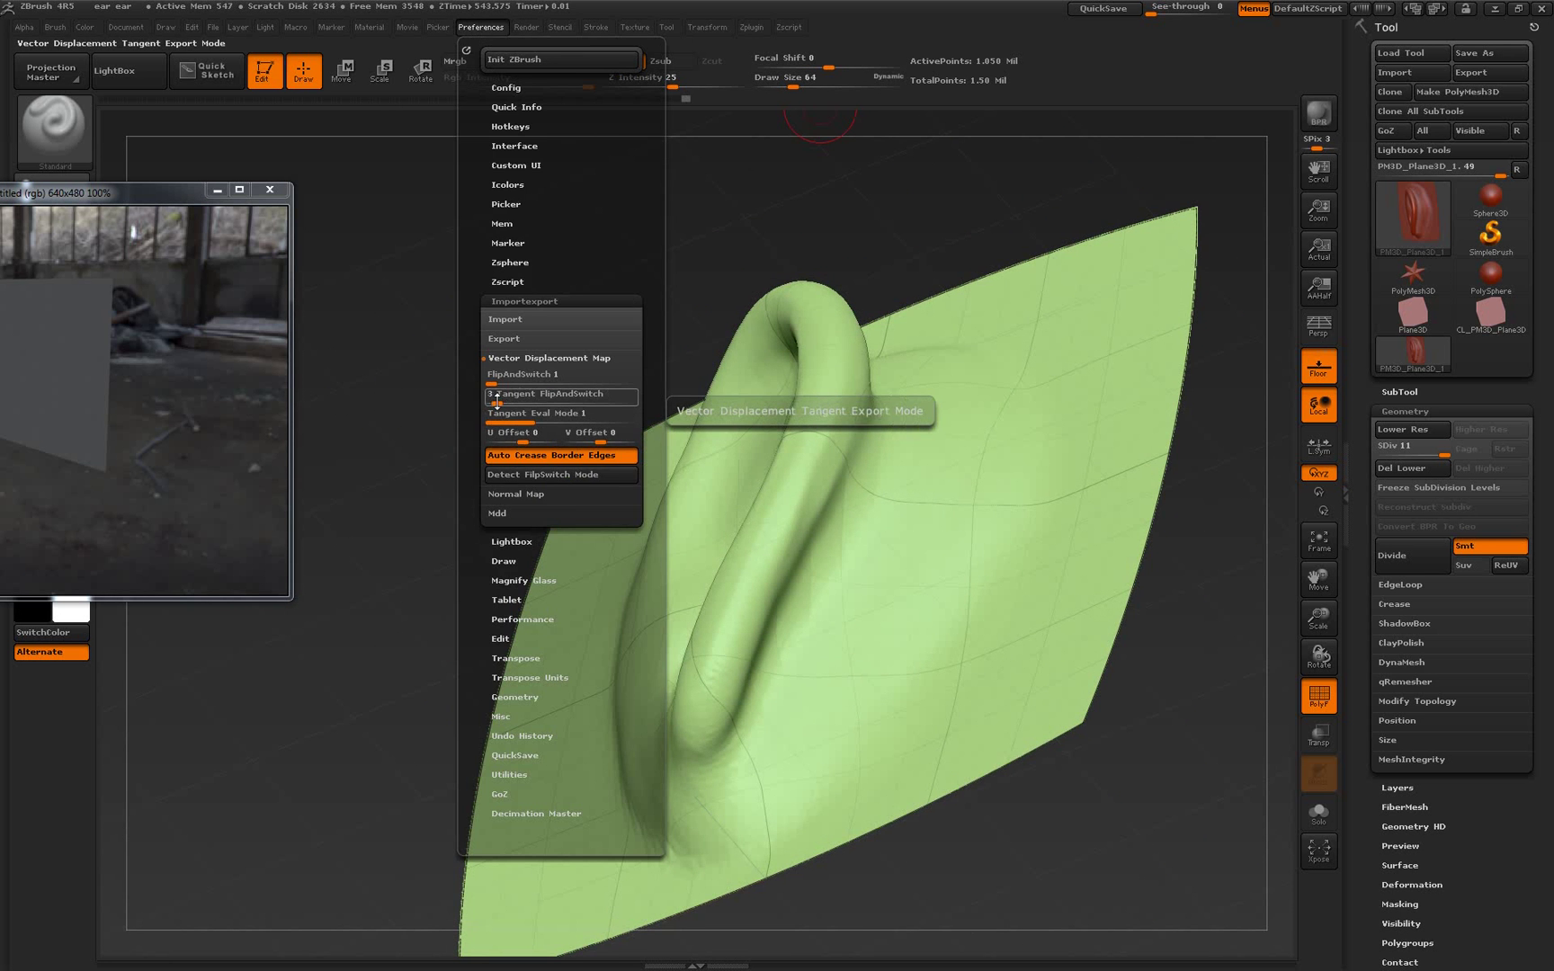
pyautogui.moveTo(693, 215); pyautogui.dragTo(704, 260)
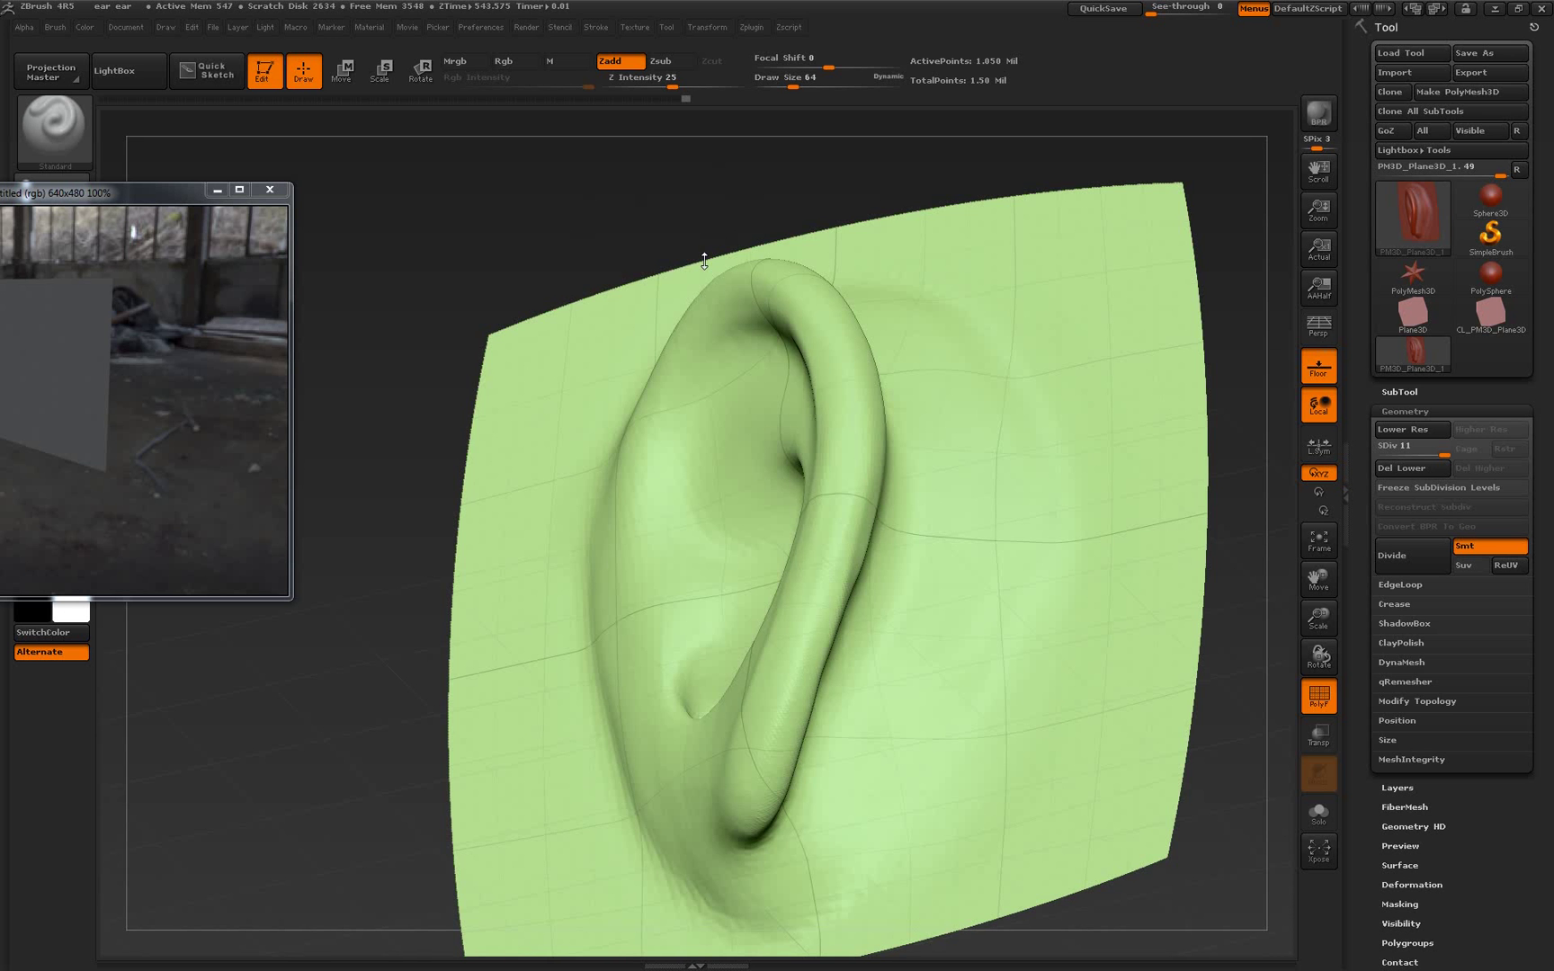
pyautogui.moveTo(704, 259); pyautogui.dragTo(899, 261)
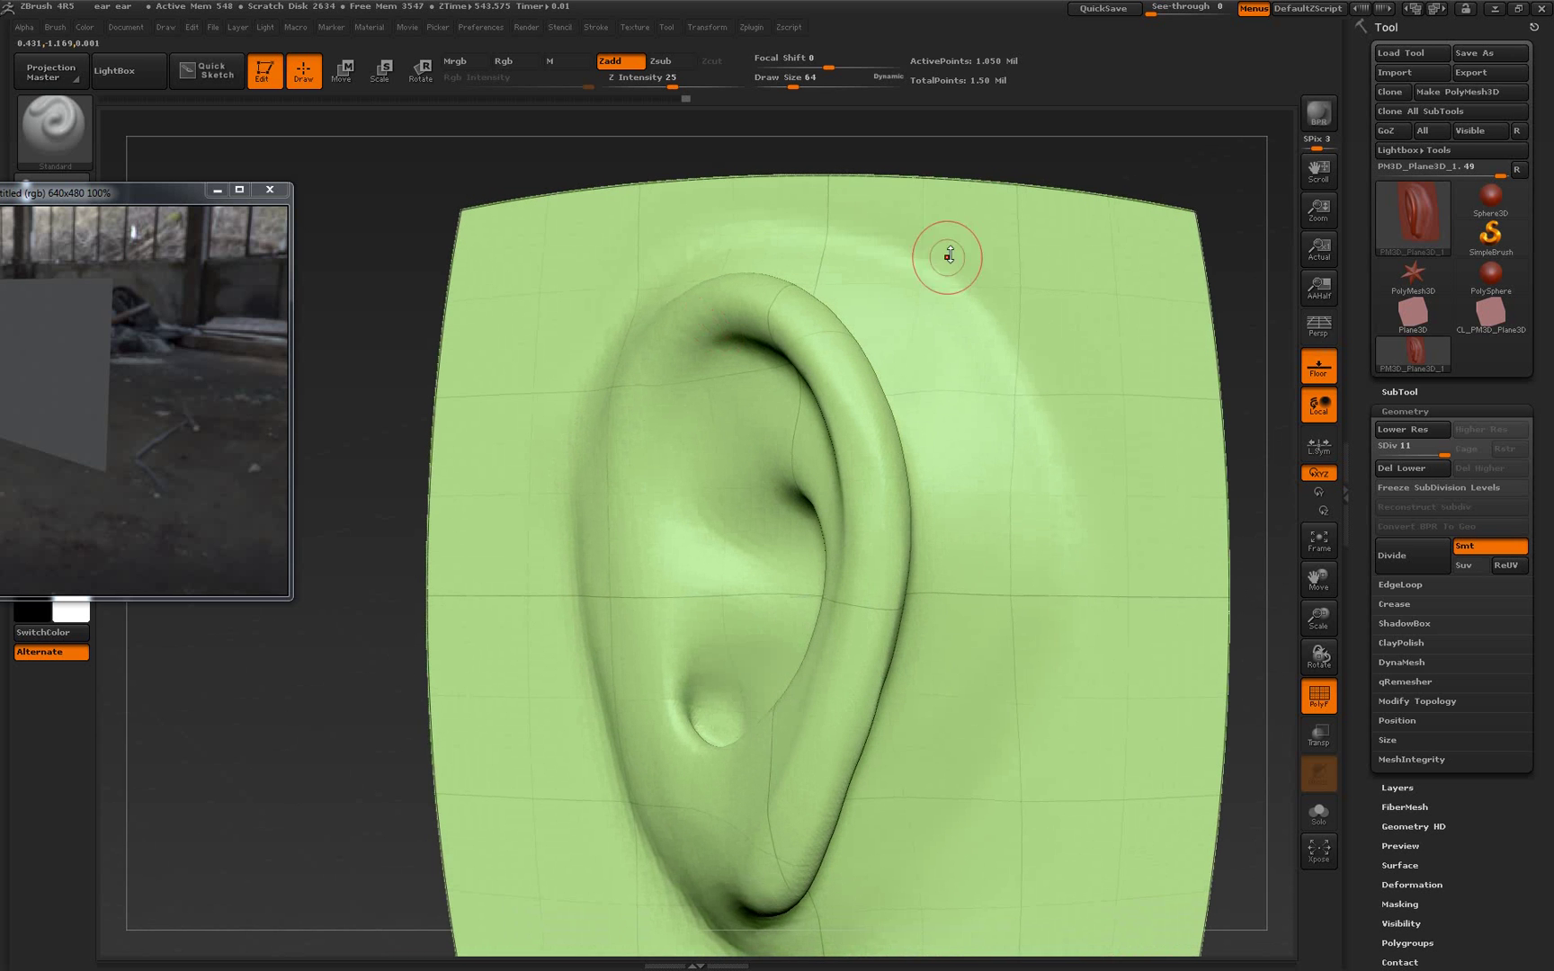
# Run CreateAndExport VDMap under Tool > Vector Displacement Map to bring up the OpenExr save dialog
pyautogui.click(751, 27)
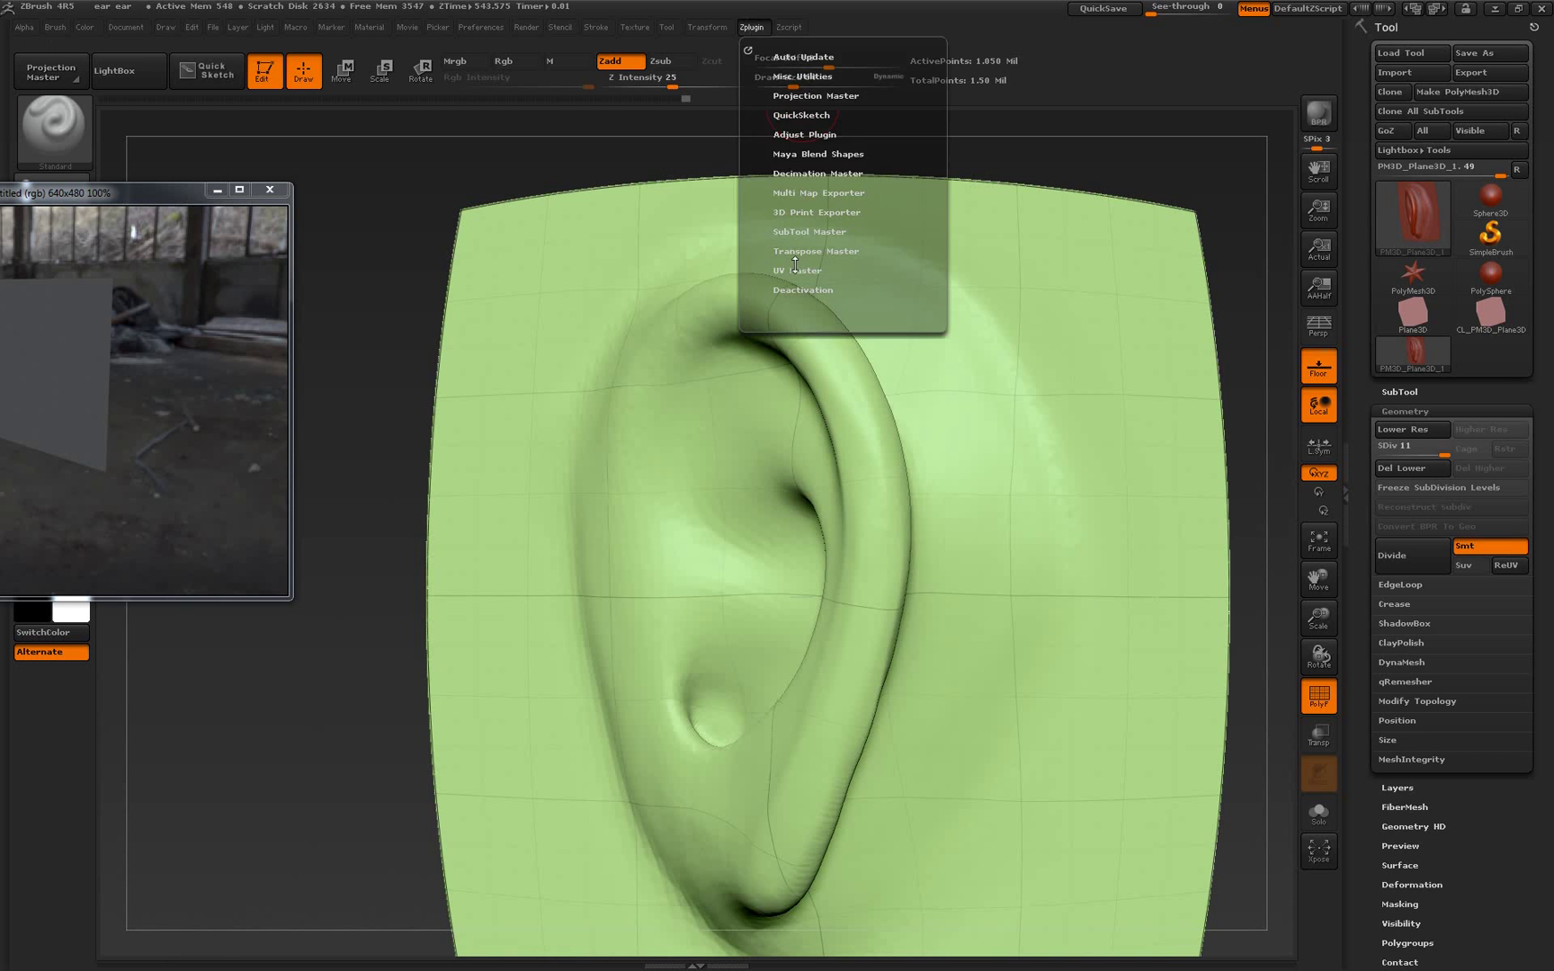
pyautogui.scroll(-4, 1499, 870)
pyautogui.click(1490, 736)
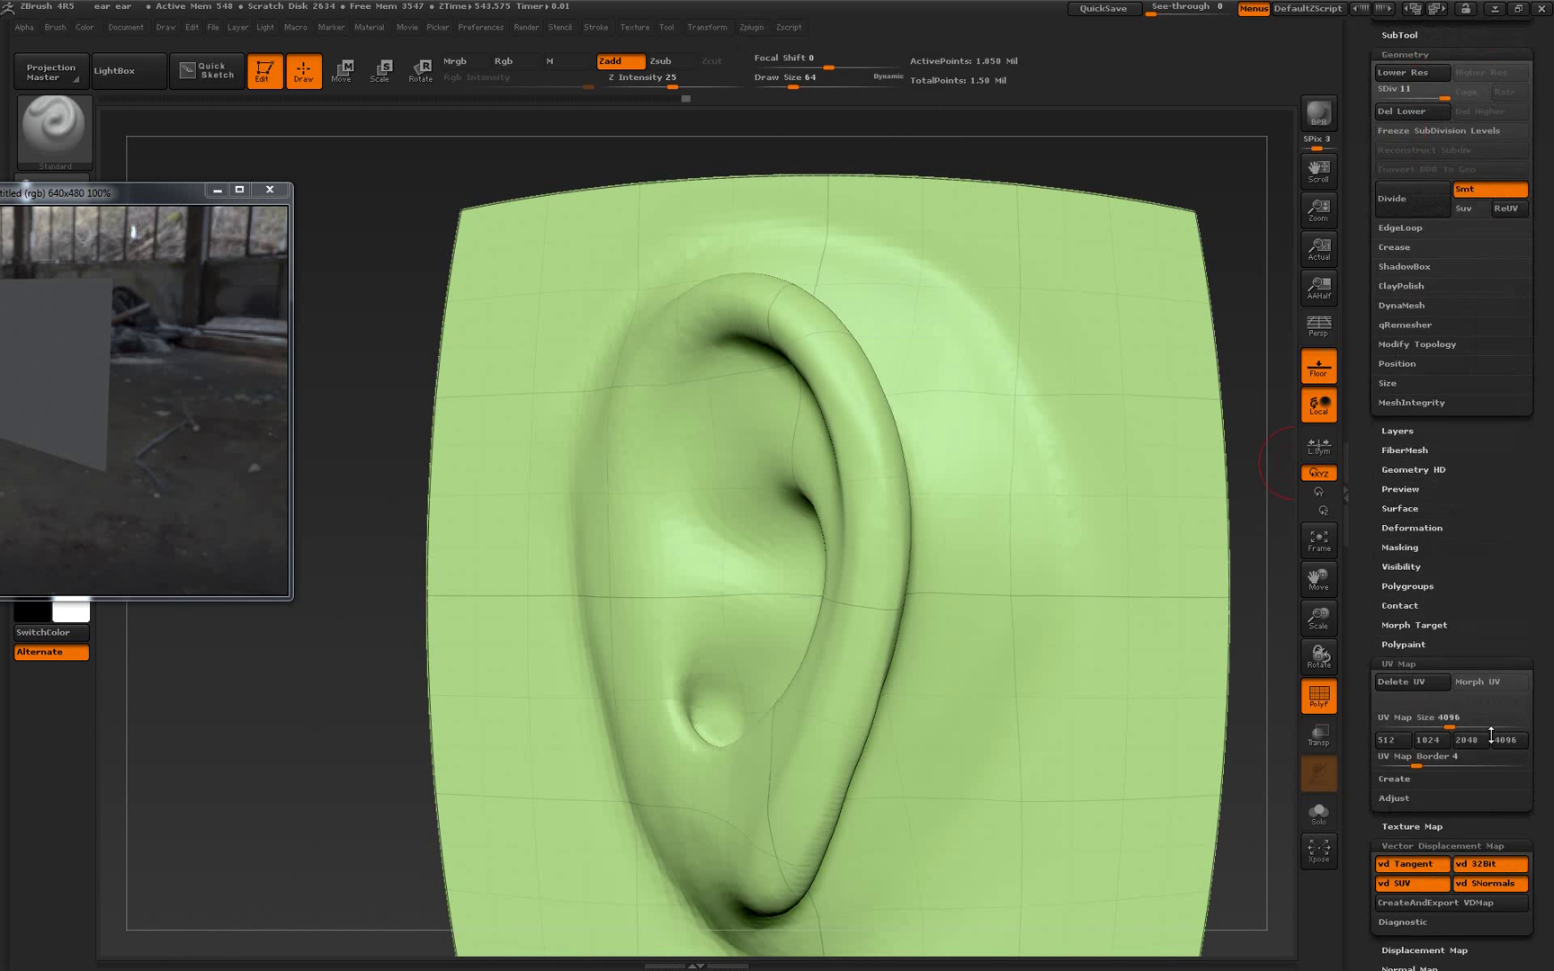
pyautogui.scroll(-3, 1490, 735)
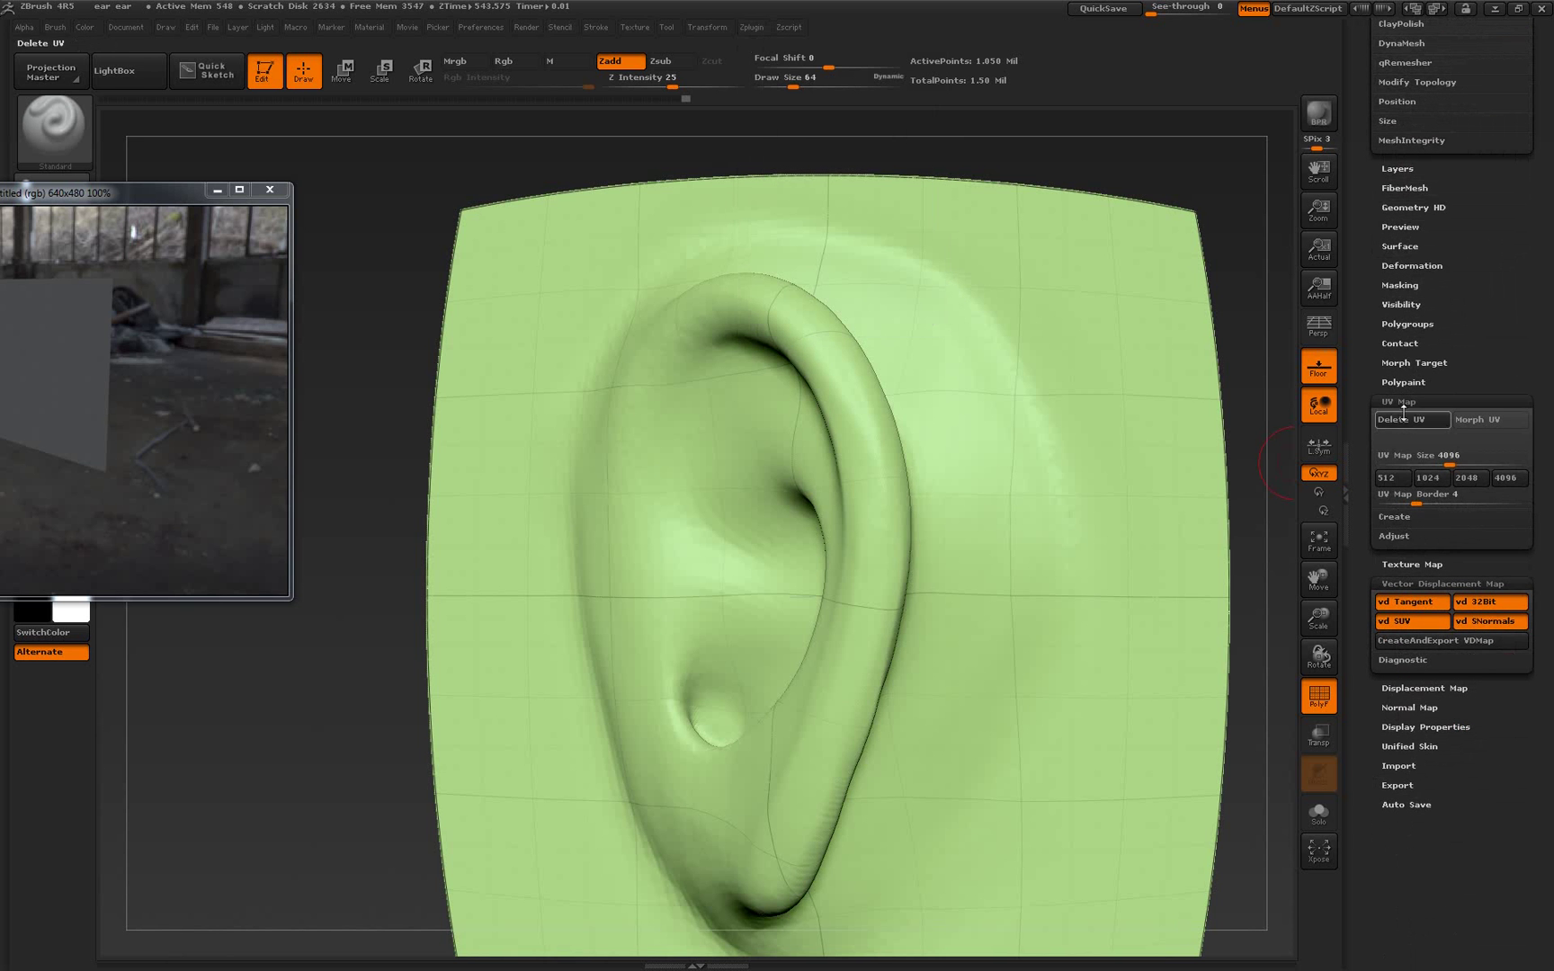
pyautogui.click(1399, 402)
pyautogui.moveTo(1501, 597); pyautogui.dragTo(1501, 662)
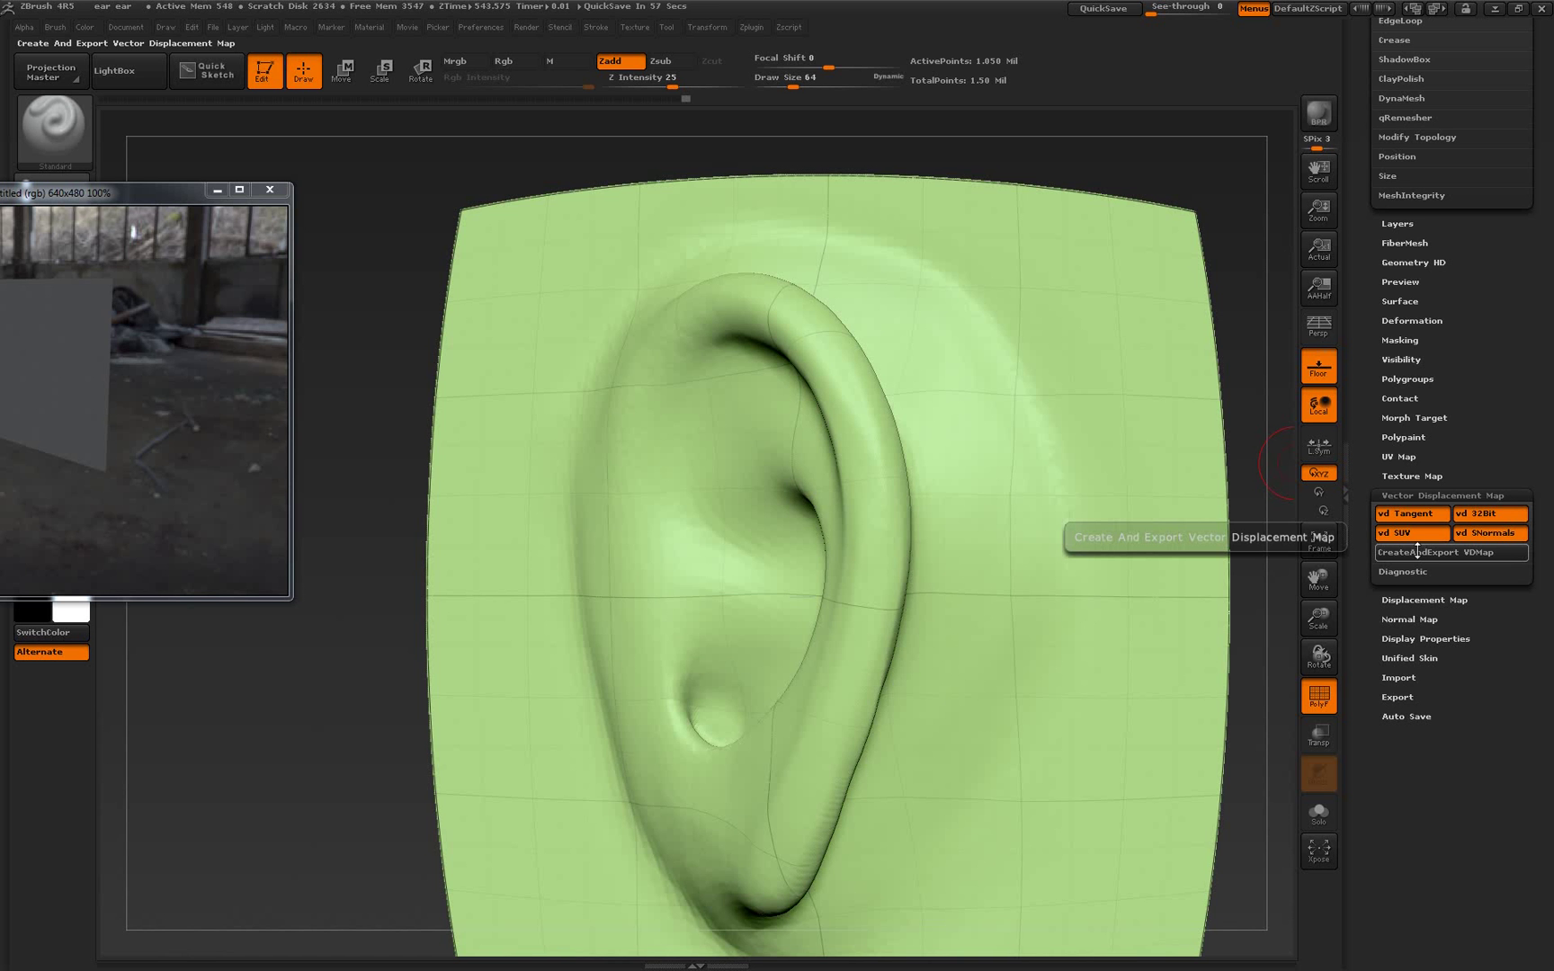
pyautogui.click(1417, 551)
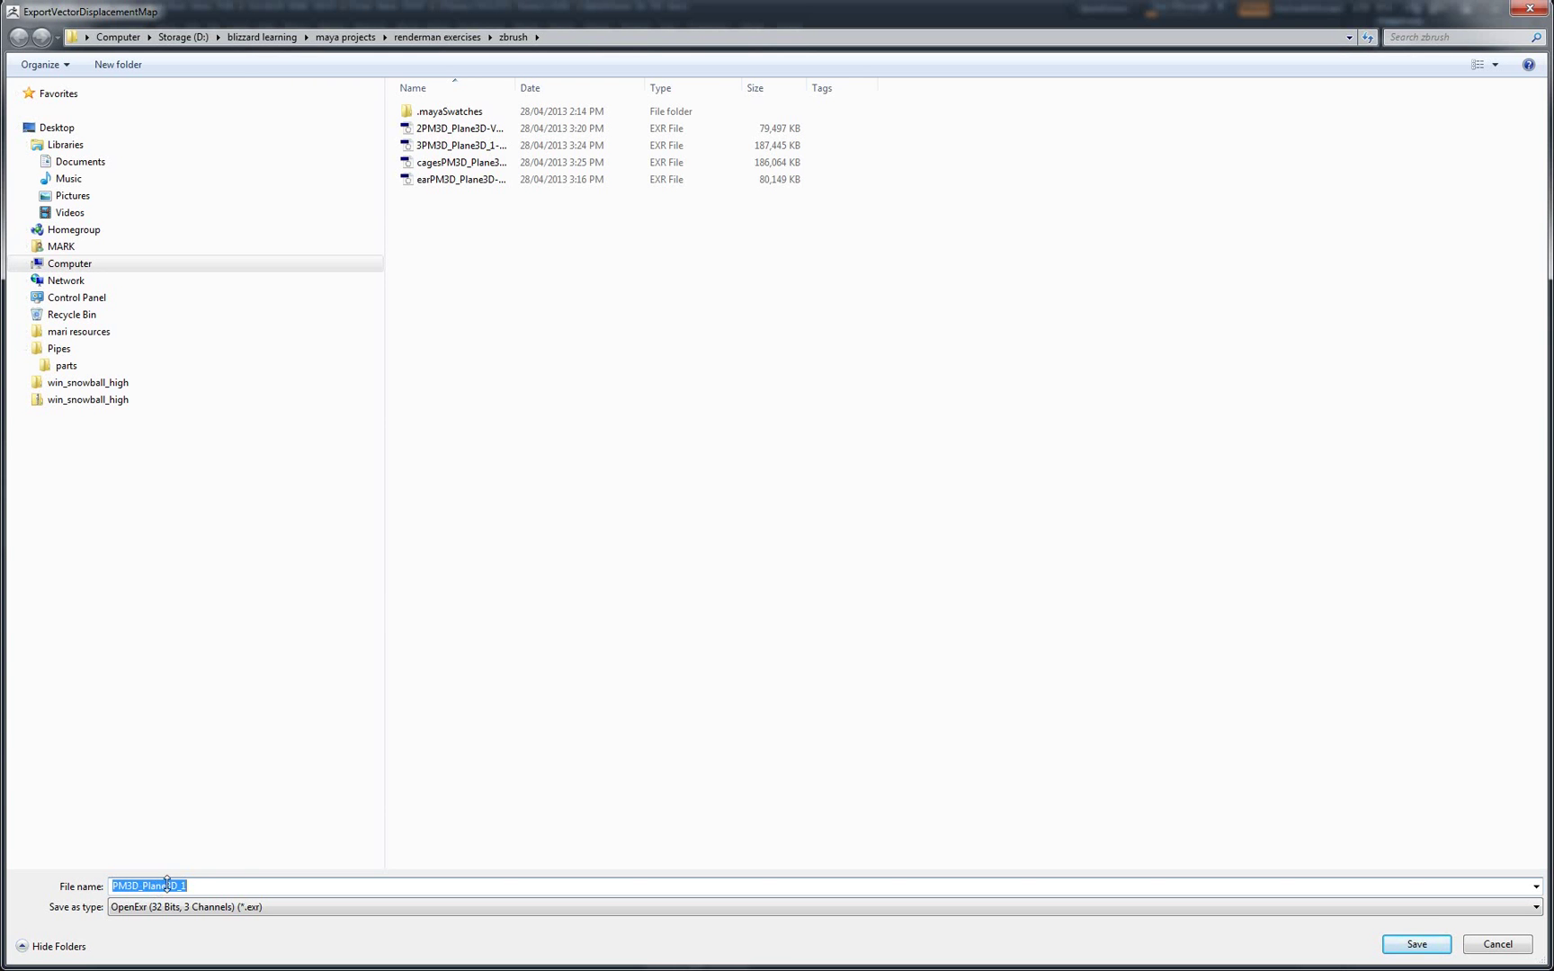
# Replace the file name with 'my new ear' and attempt to save the vector displacement map
pyautogui.click(201, 885)
pyautogui.moveTo(201, 885); pyautogui.dragTo(50, 874)
pyautogui.write('my new ear')
pyautogui.click(1416, 944)
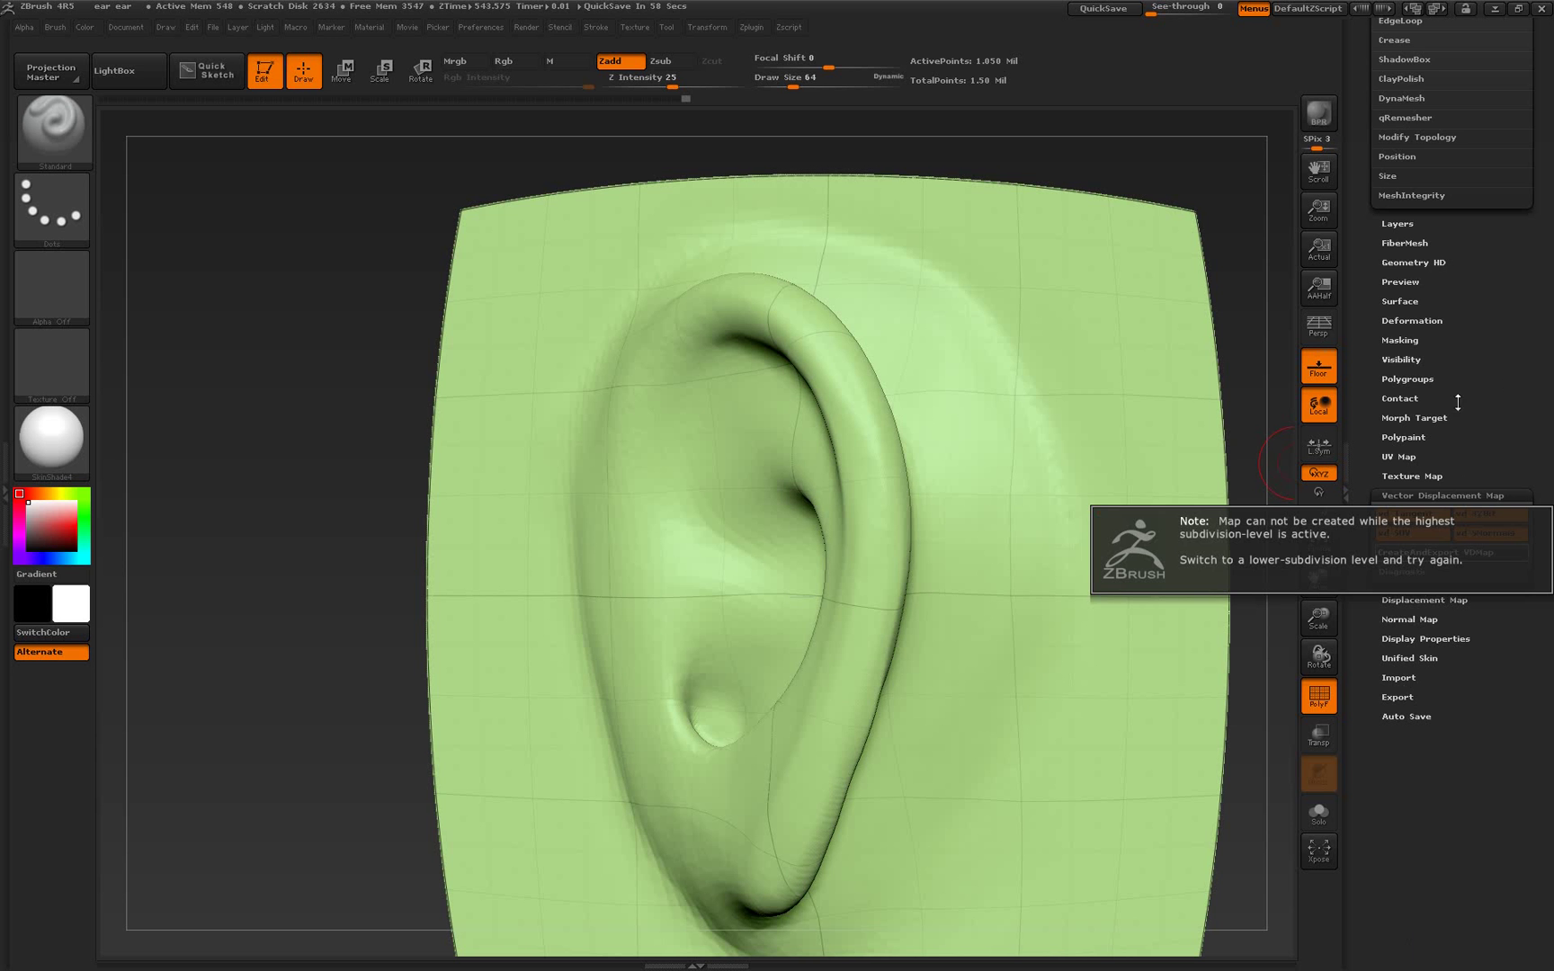
# Lower the plane's SDiv level in Tool > Geometry to 1
pyautogui.scroll(6, 1468, 402)
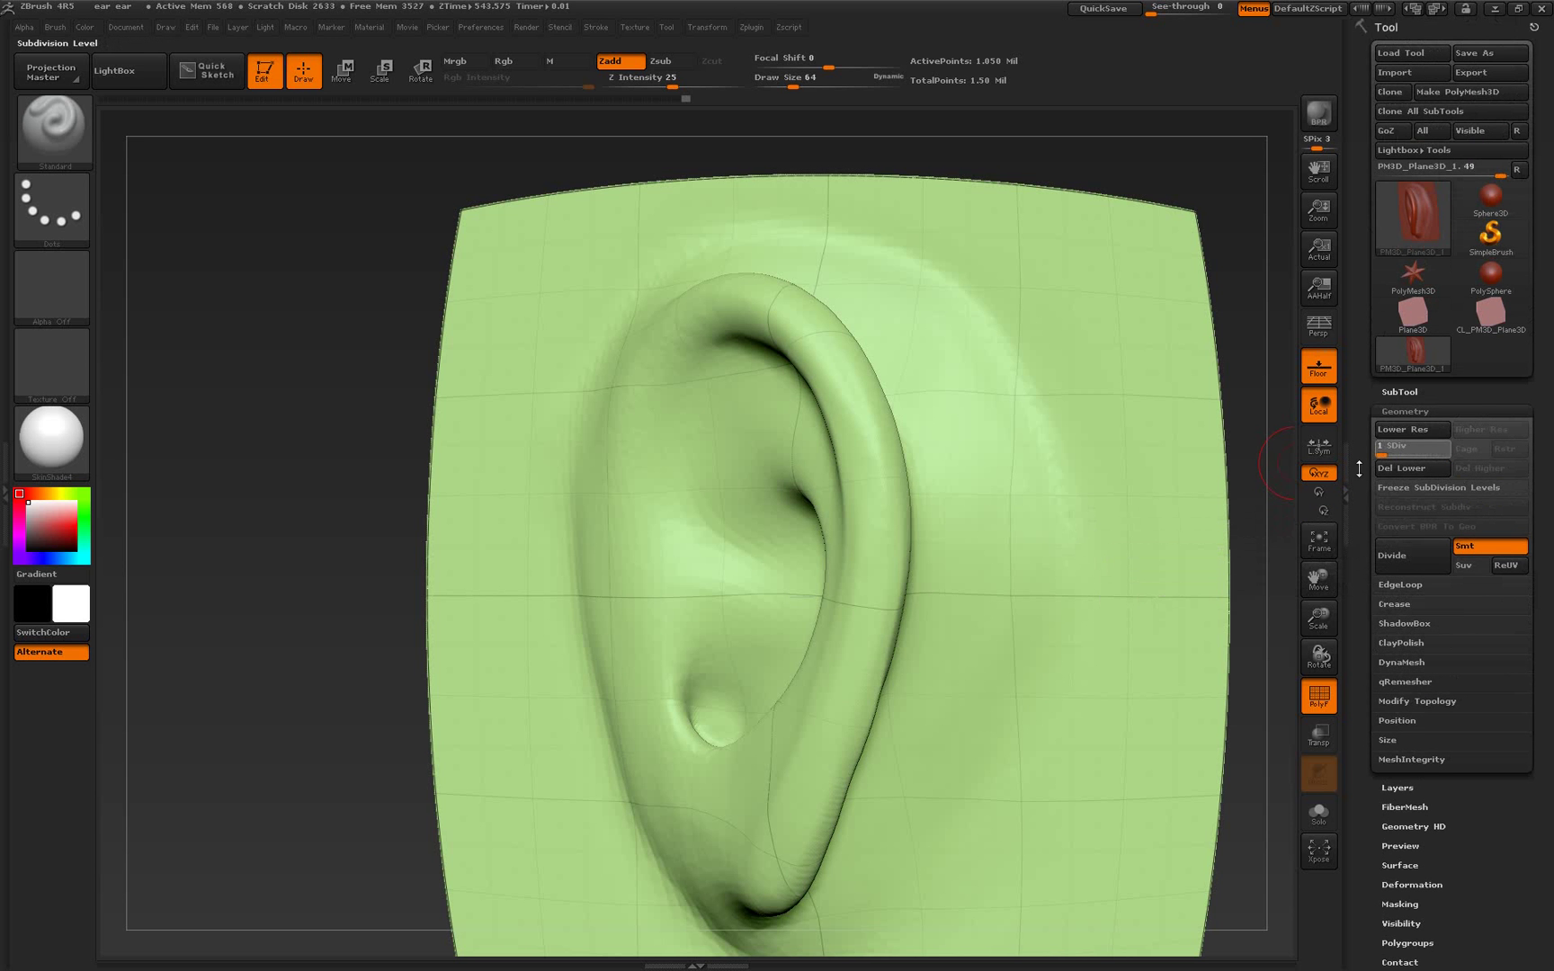
pyautogui.moveTo(1444, 454); pyautogui.dragTo(1380, 454)
pyautogui.scroll(-5, 1522, 748)
pyautogui.scroll(-4, 1522, 748)
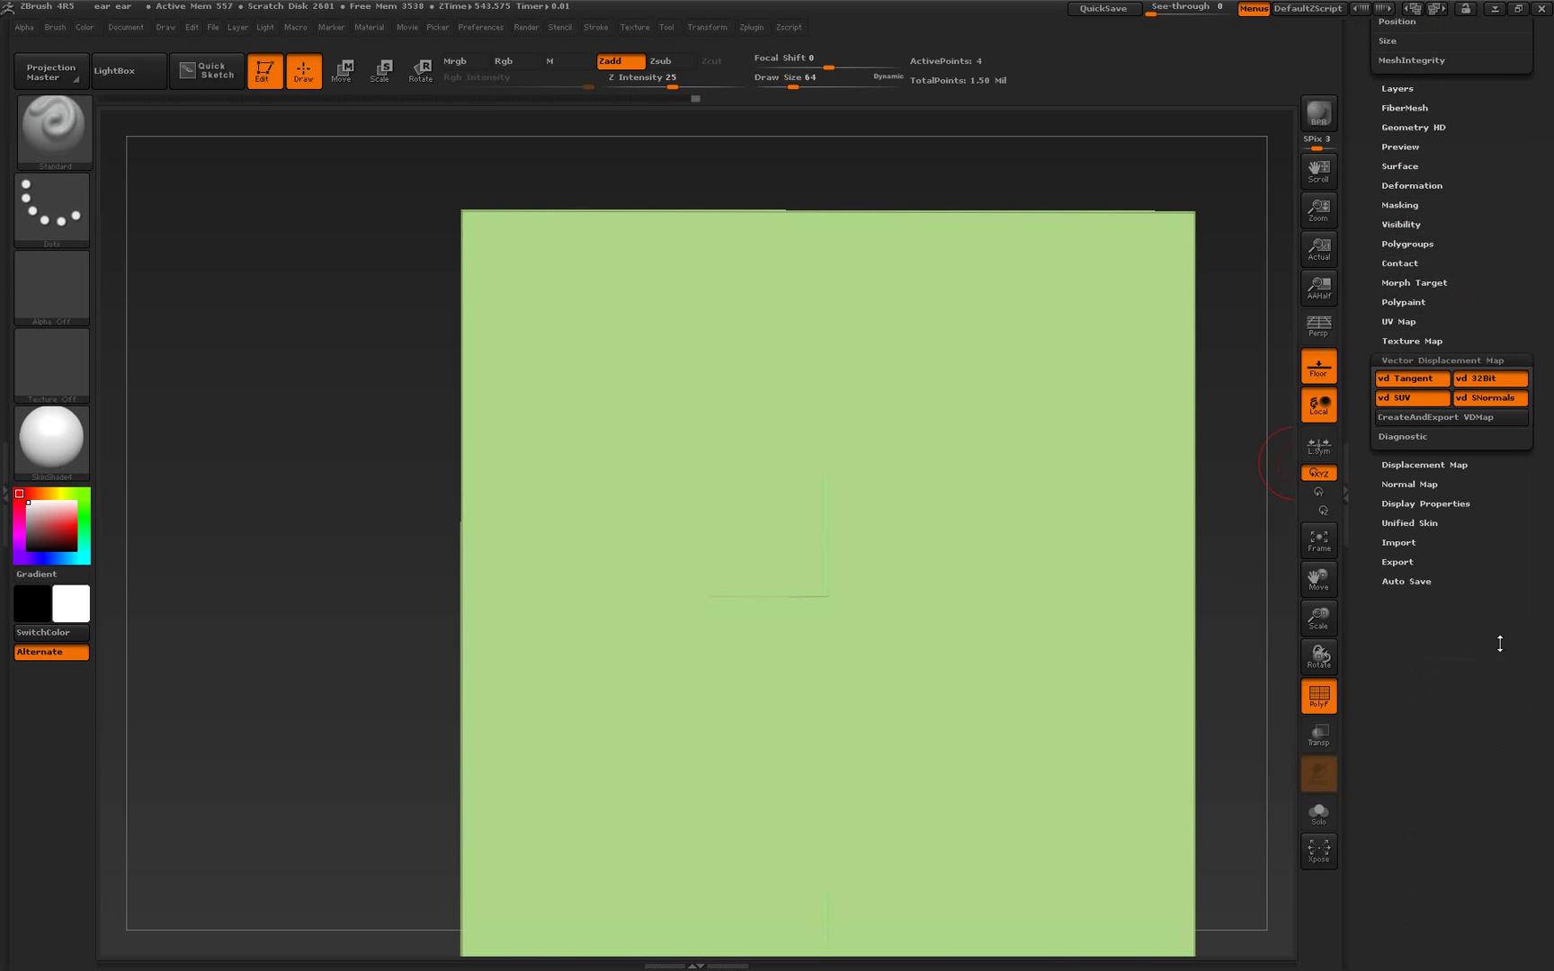
# Export the vector displacement map as 'my new ear', declining the base mesh export
pyautogui.click(1412, 419)
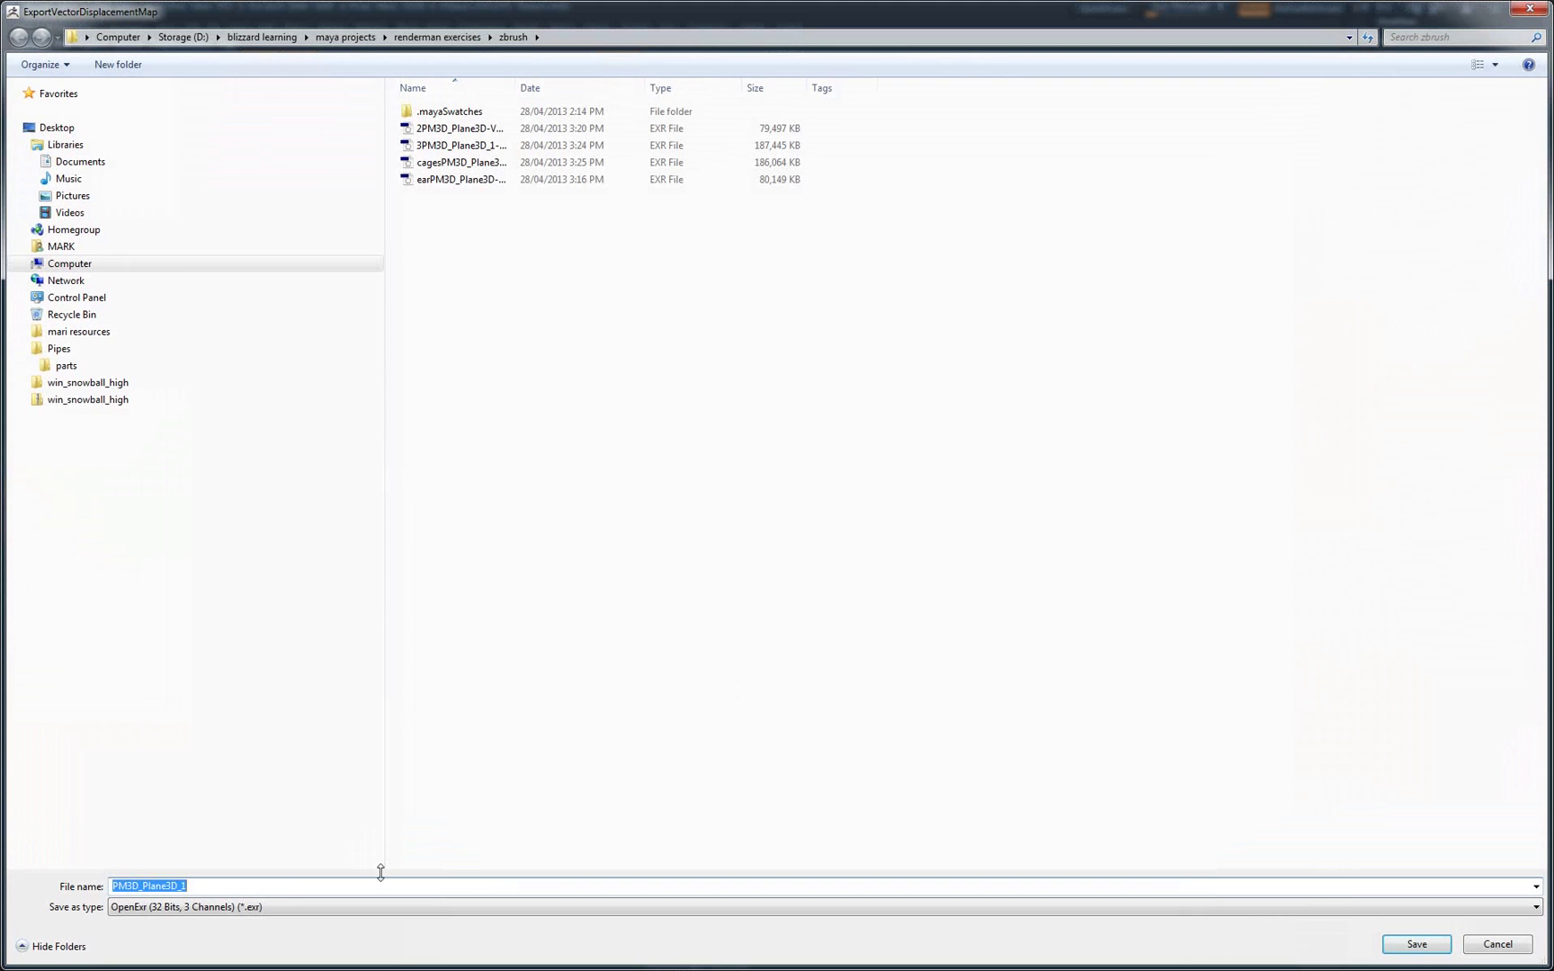
pyautogui.press('BackSpace')
pyautogui.hotkey('ctrl', 'z')
pyautogui.write('my new ear')
pyautogui.click(1416, 943)
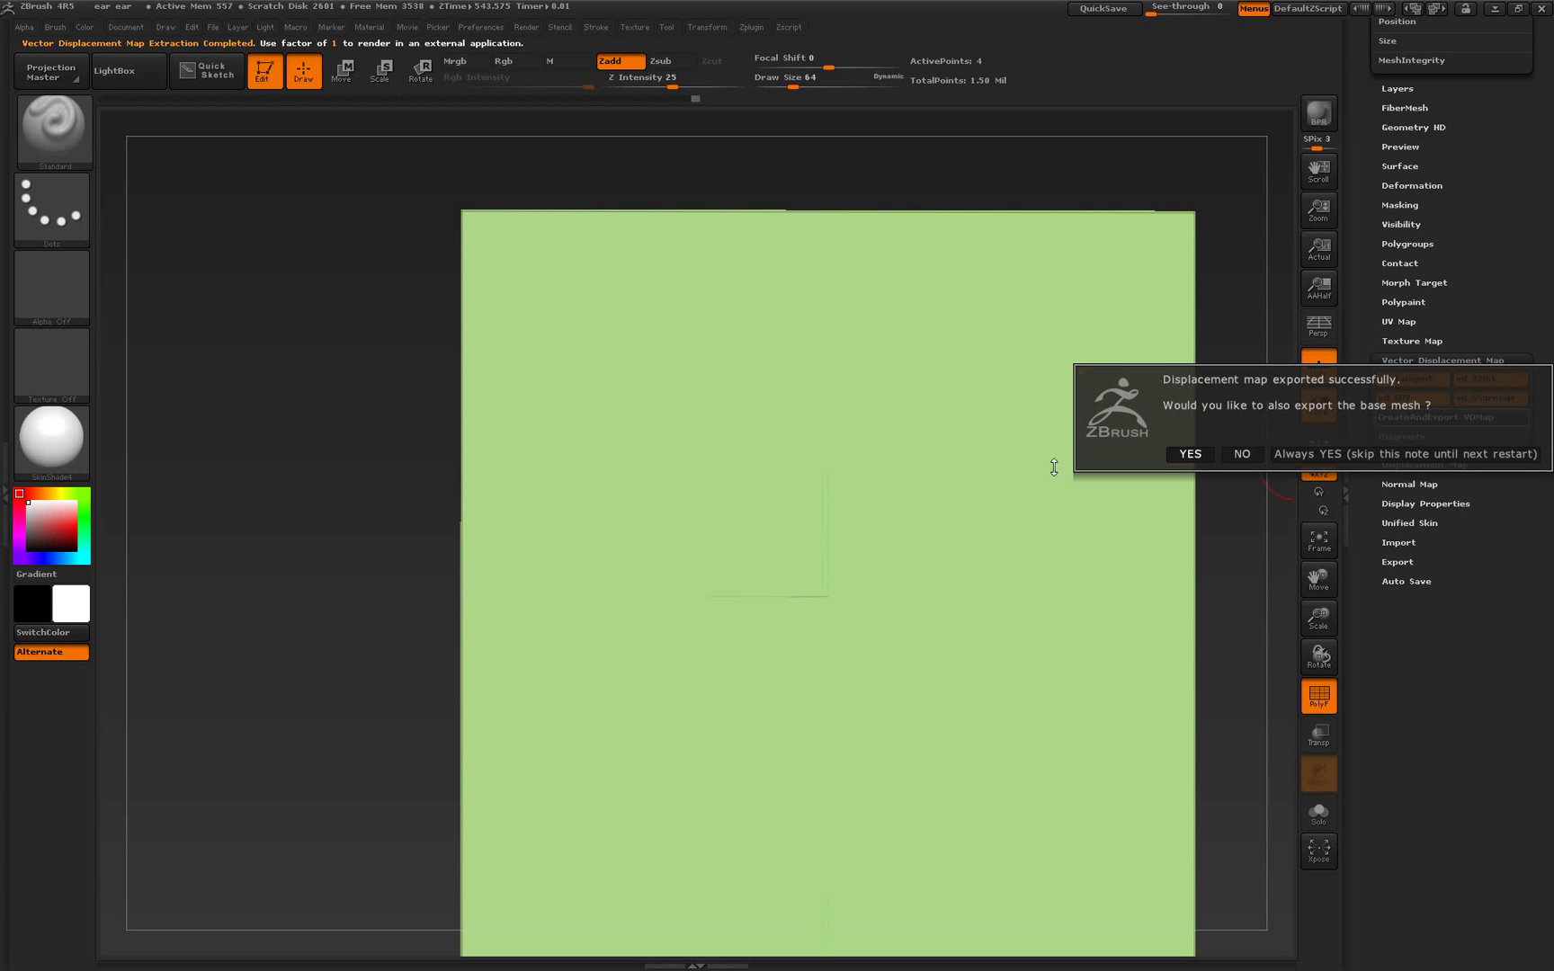
pyautogui.click(1242, 453)
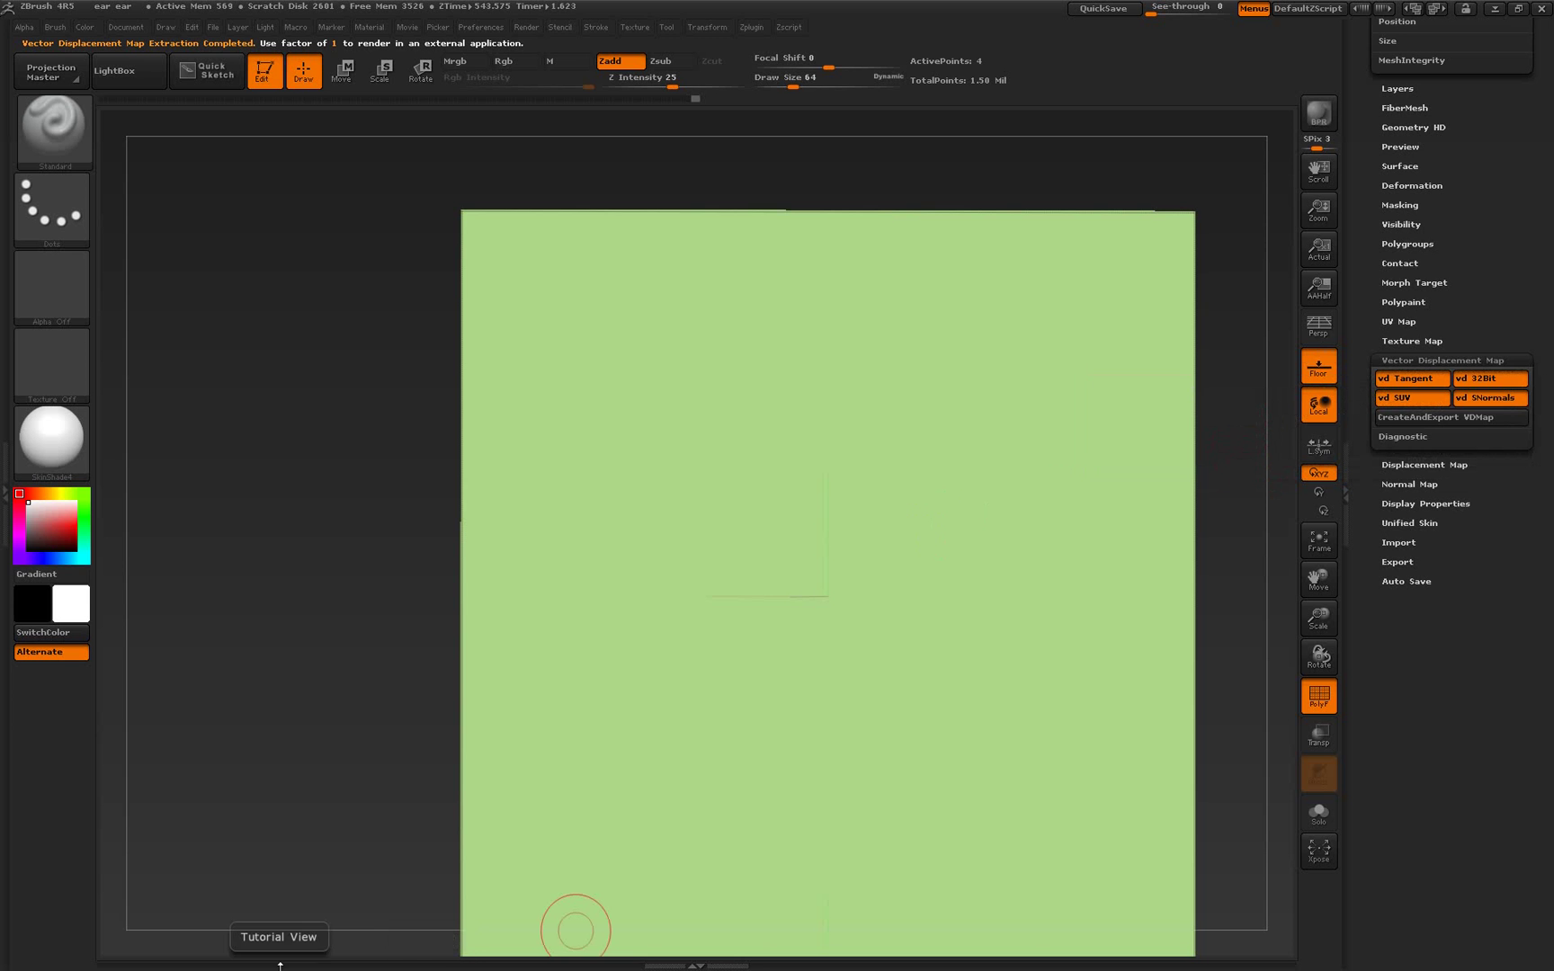
pyautogui.press('super')
# Back in Maya, create a File texture node for RMSMatte1's Vector Displacement
pyautogui.click(219, 957)
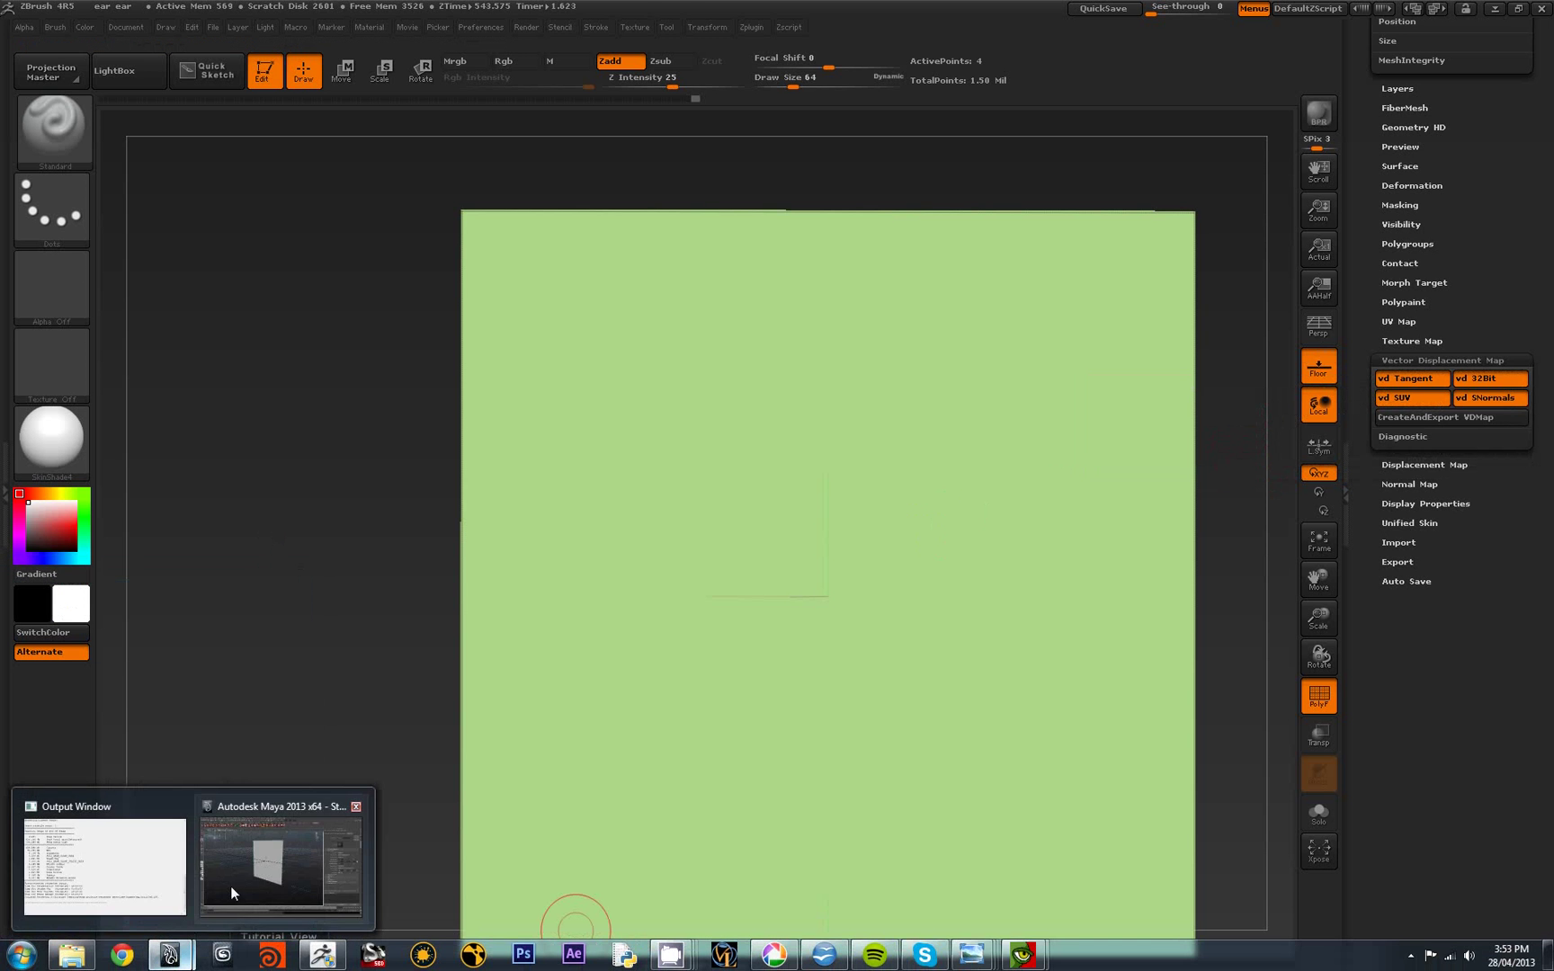
pyautogui.click(230, 886)
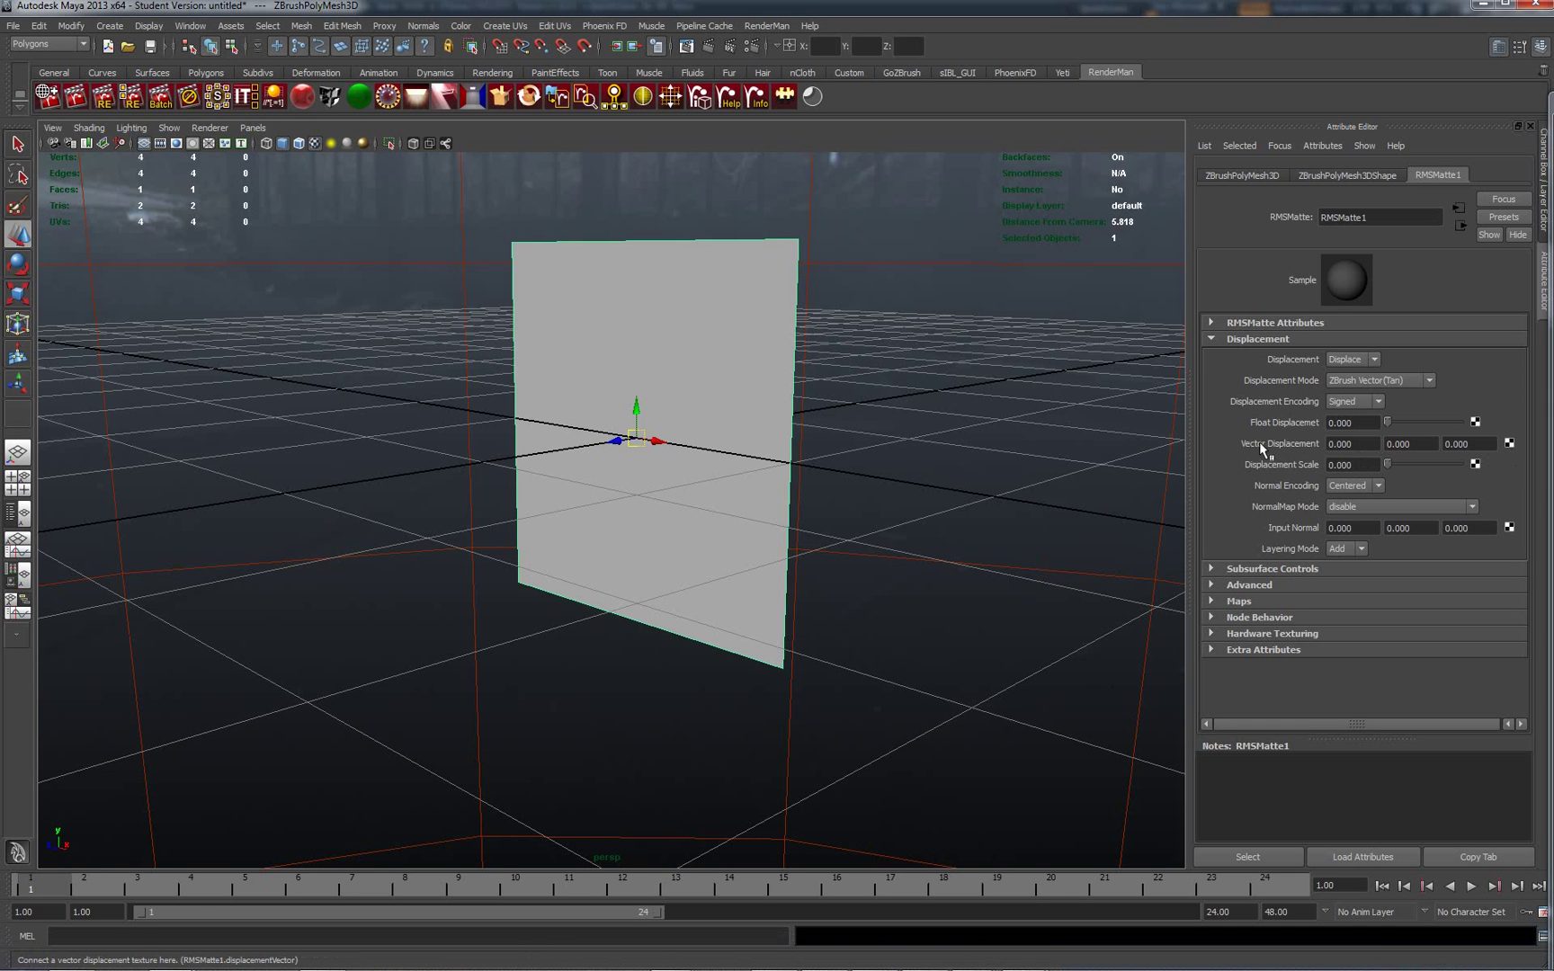
pyautogui.click(1509, 443)
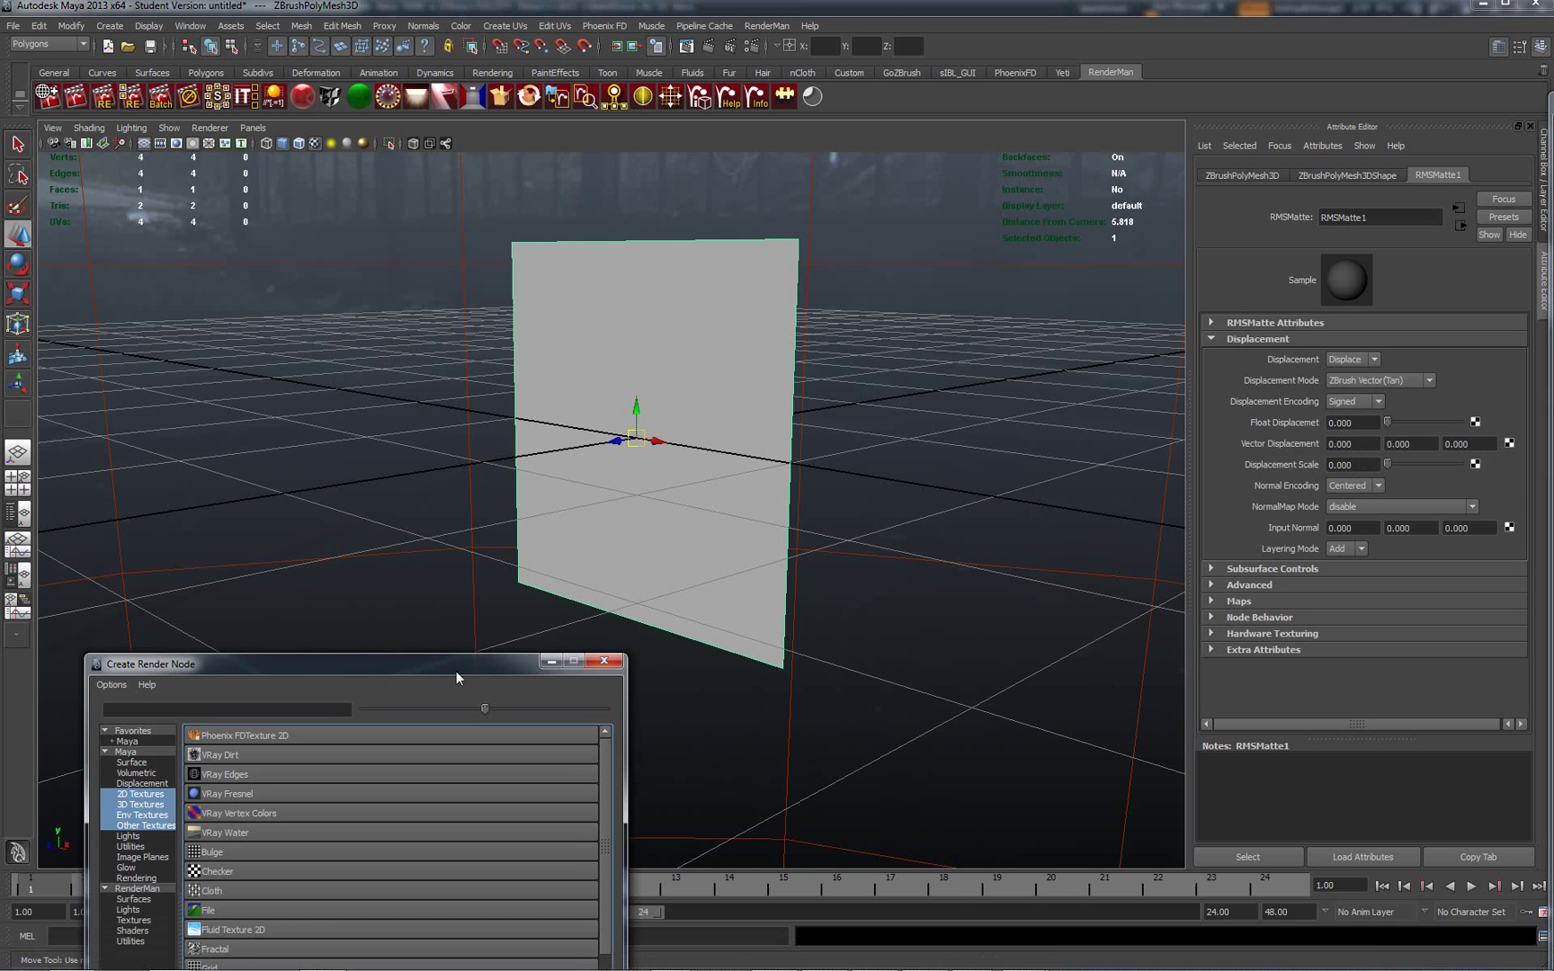
pyautogui.moveTo(455, 665); pyautogui.dragTo(429, 118)
pyautogui.click(187, 367)
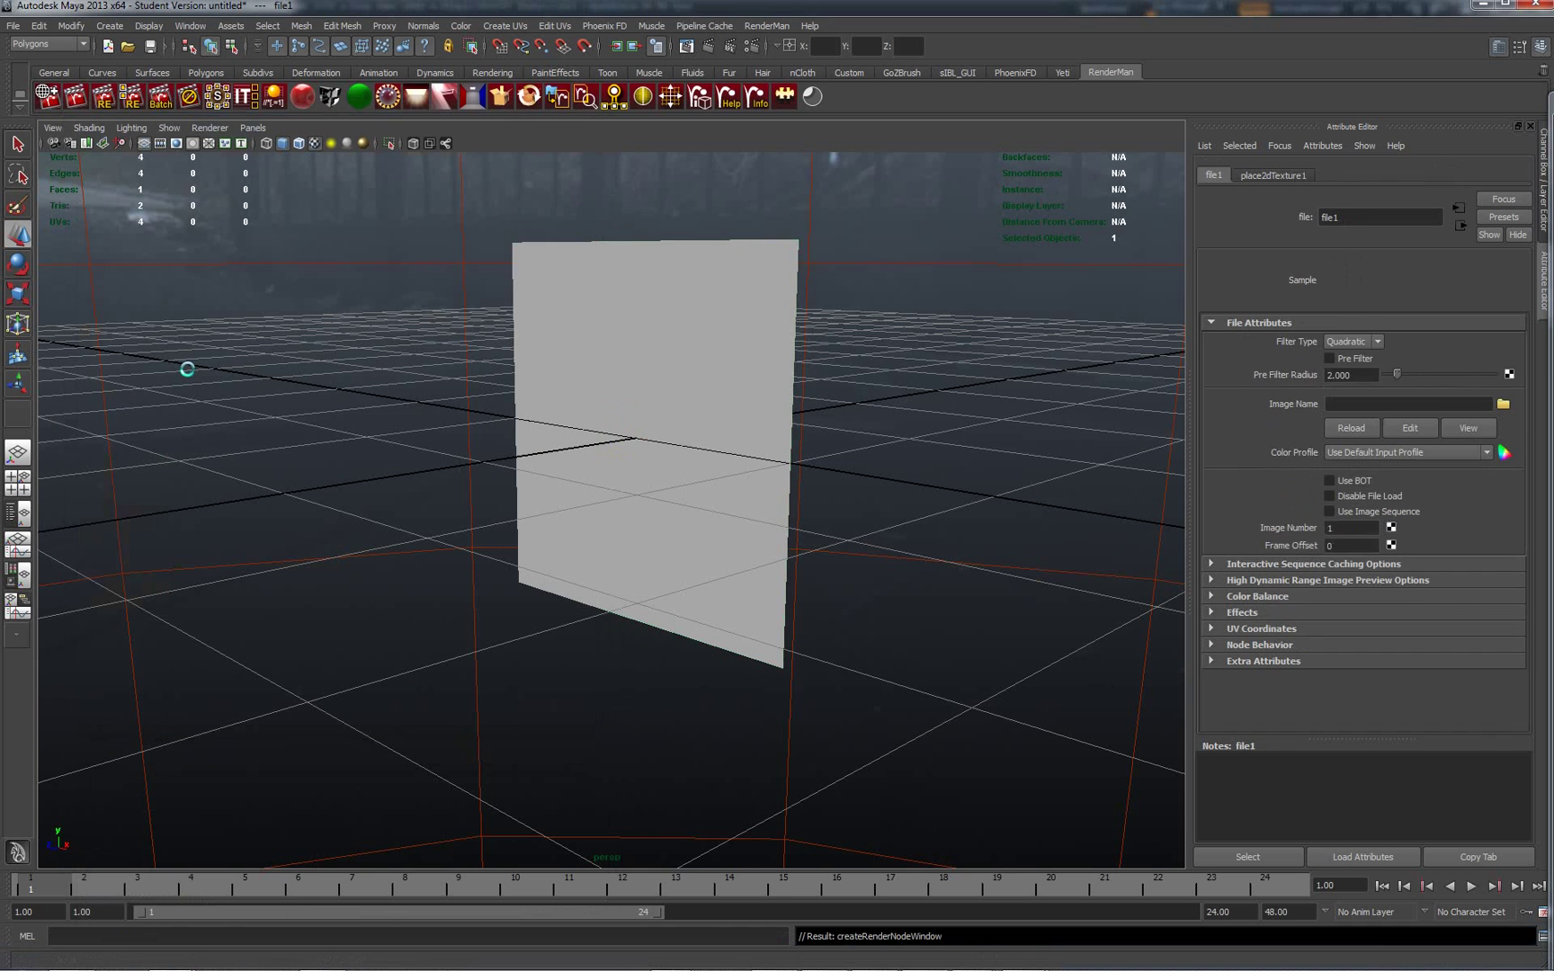
# Set the file texture's Filter Type to Off, Color Profile to Linear sRGB, and load my new ear.exr
pyautogui.click(1360, 344)
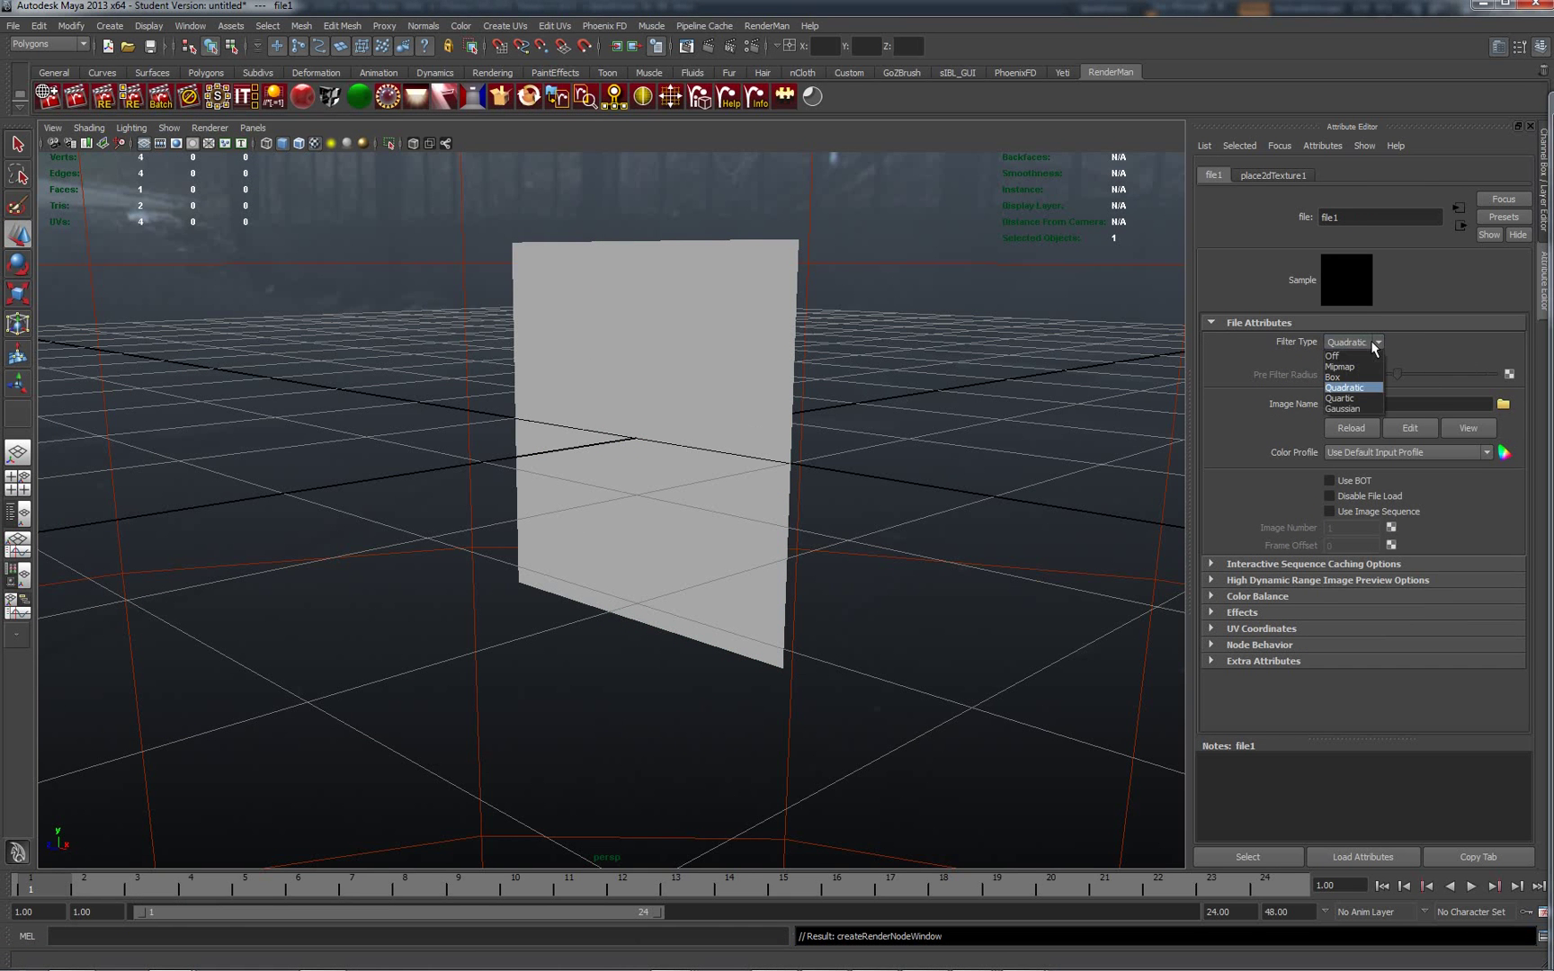
pyautogui.click(1345, 358)
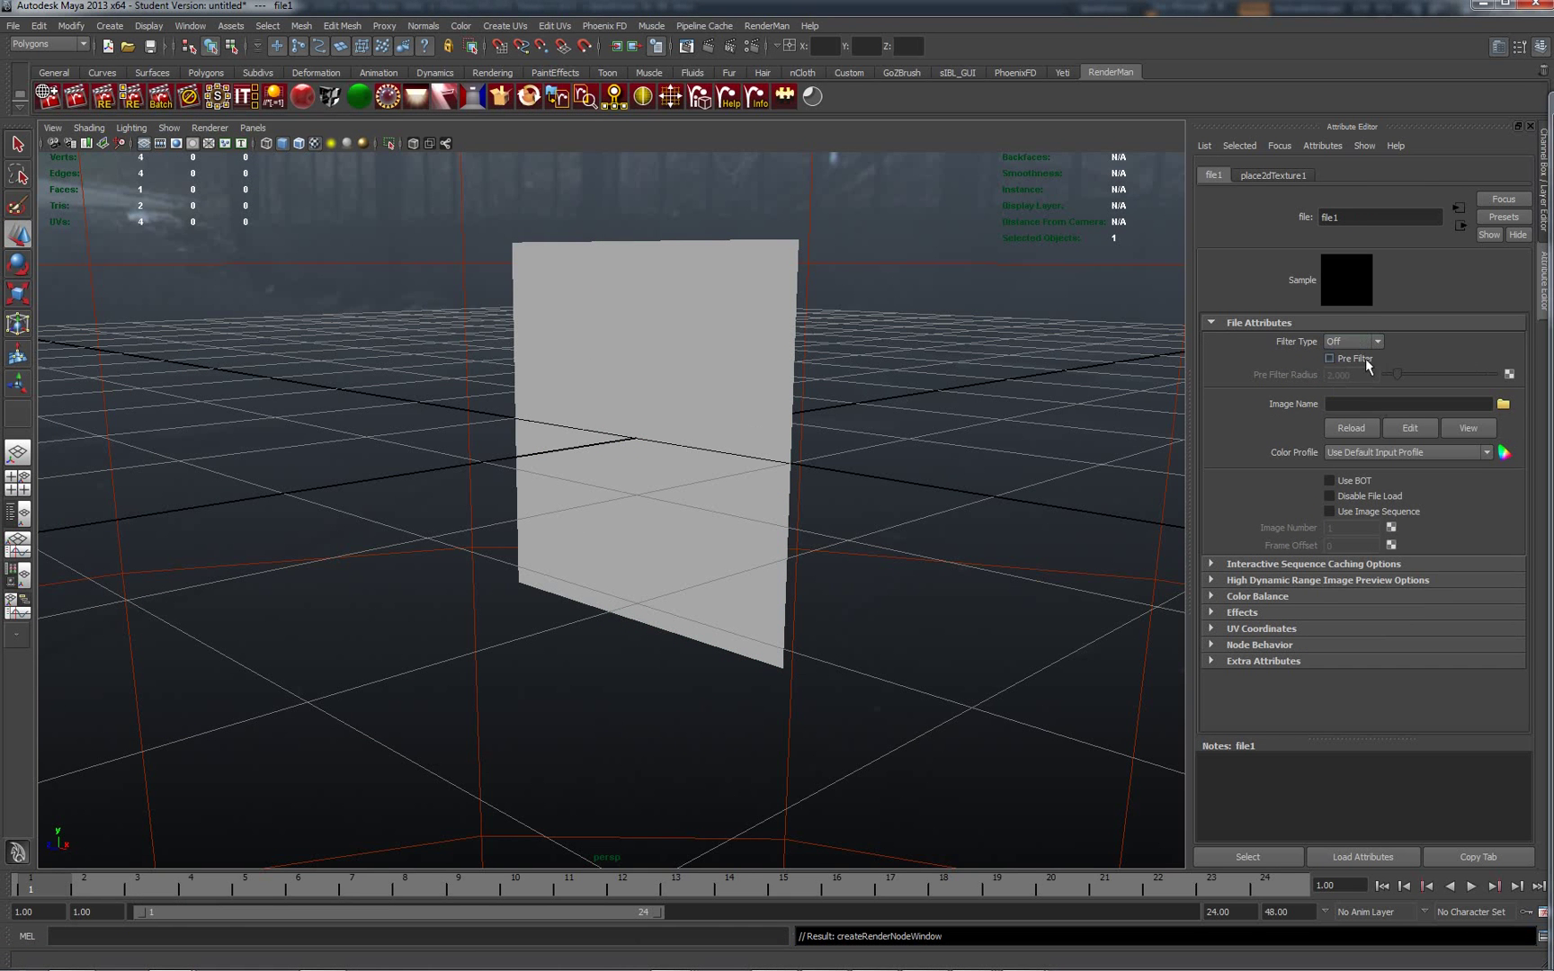
pyautogui.click(1486, 455)
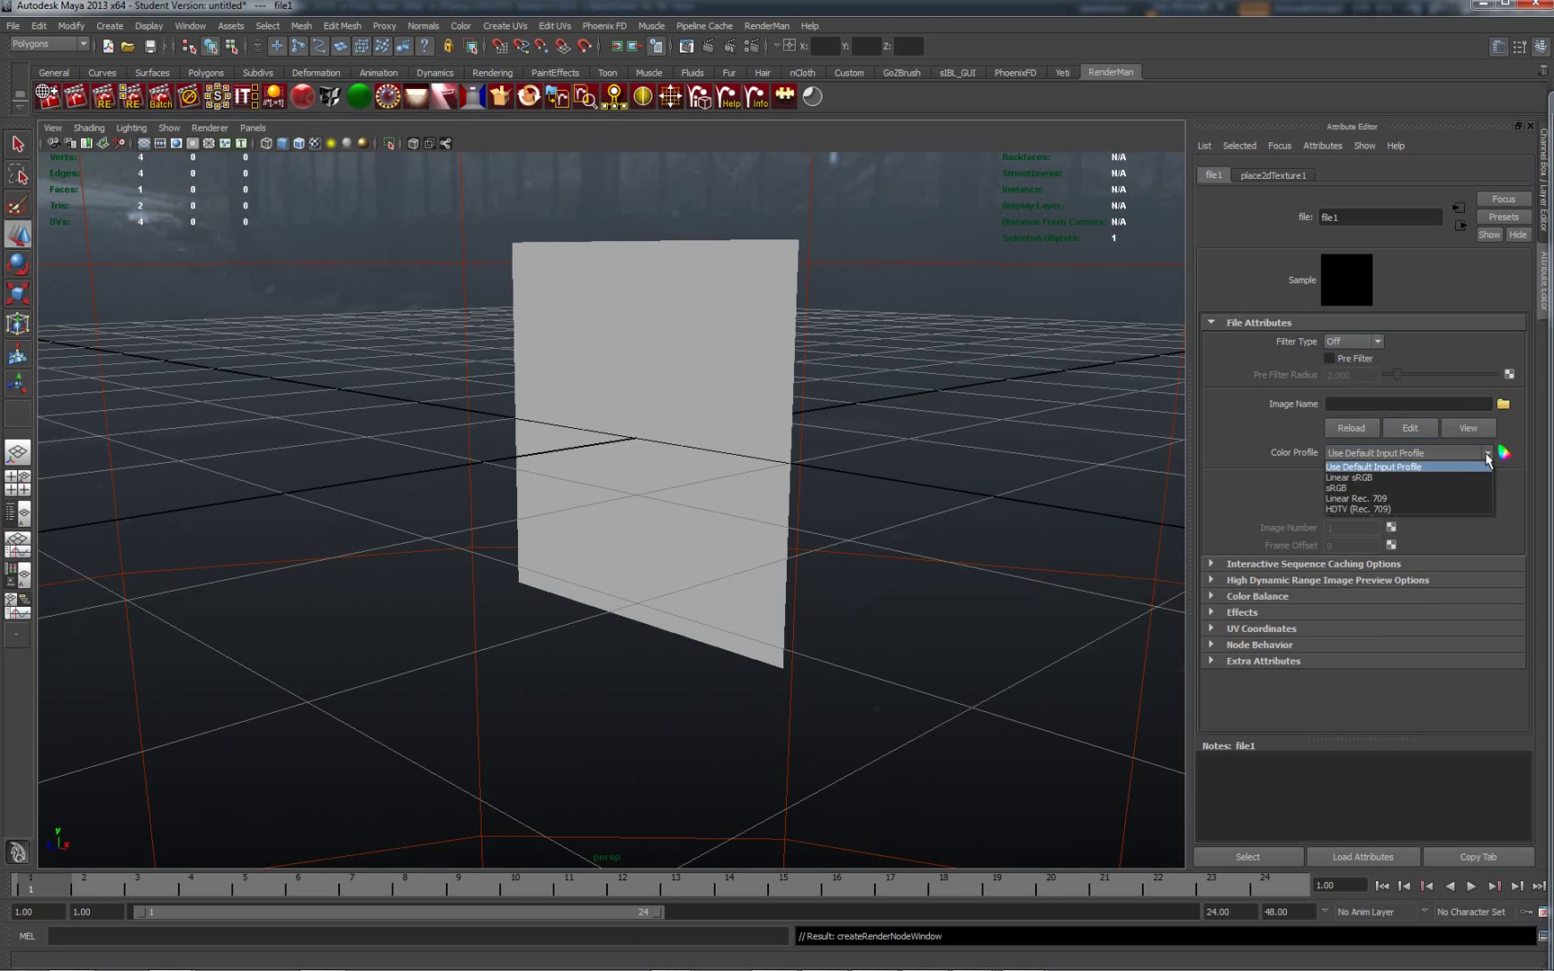
pyautogui.click(1368, 477)
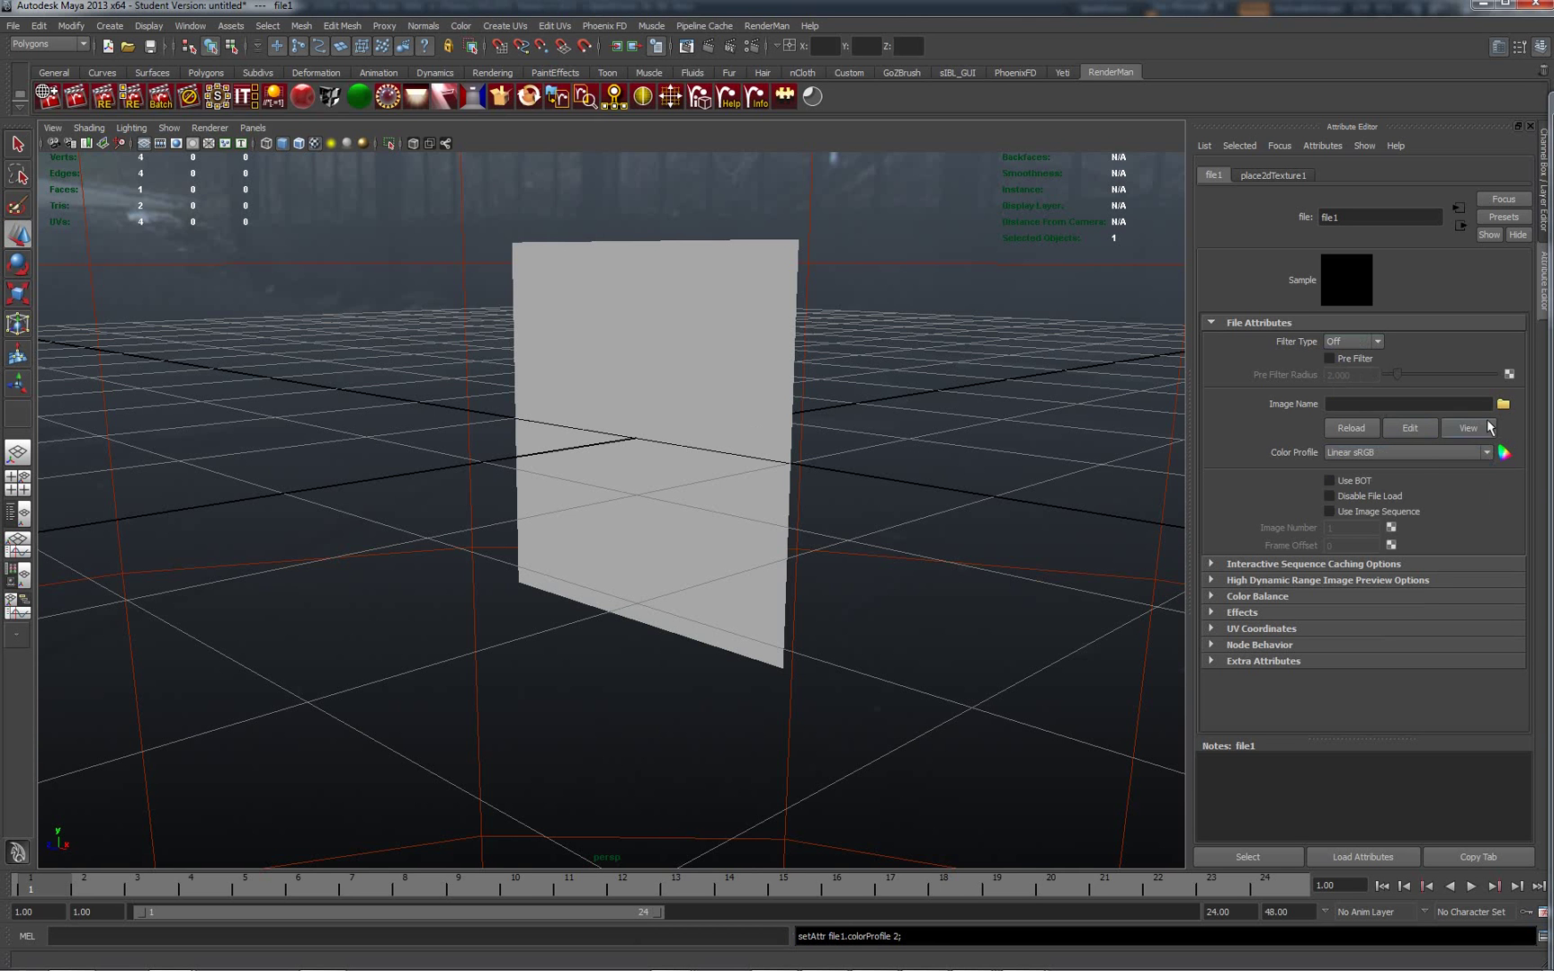
pyautogui.click(1503, 407)
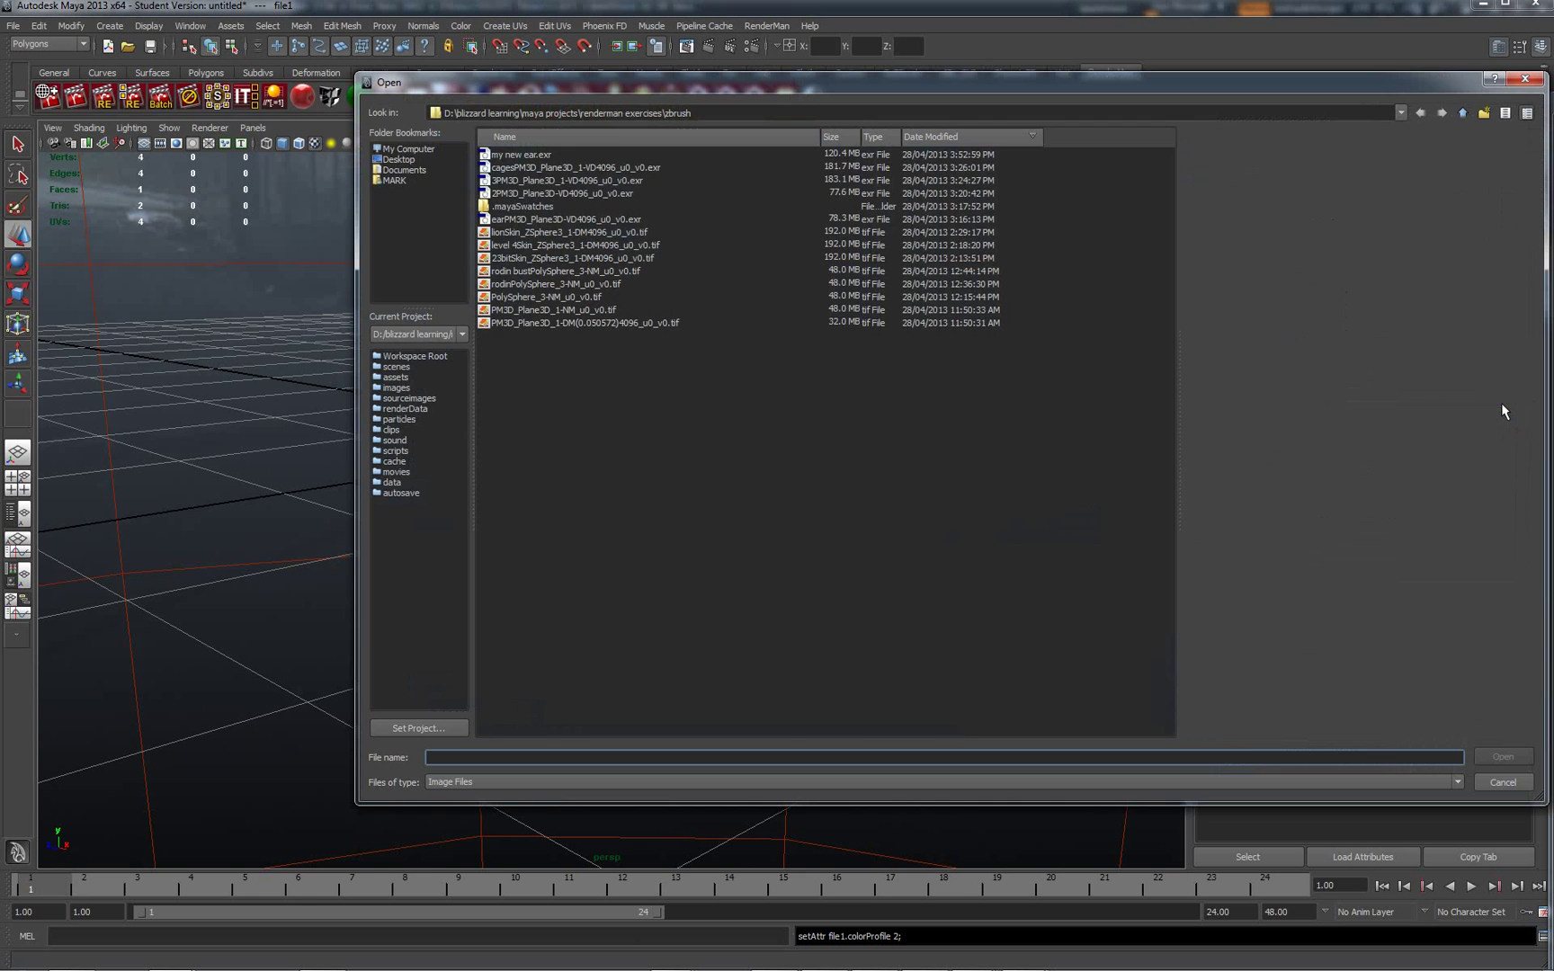
pyautogui.click(531, 156)
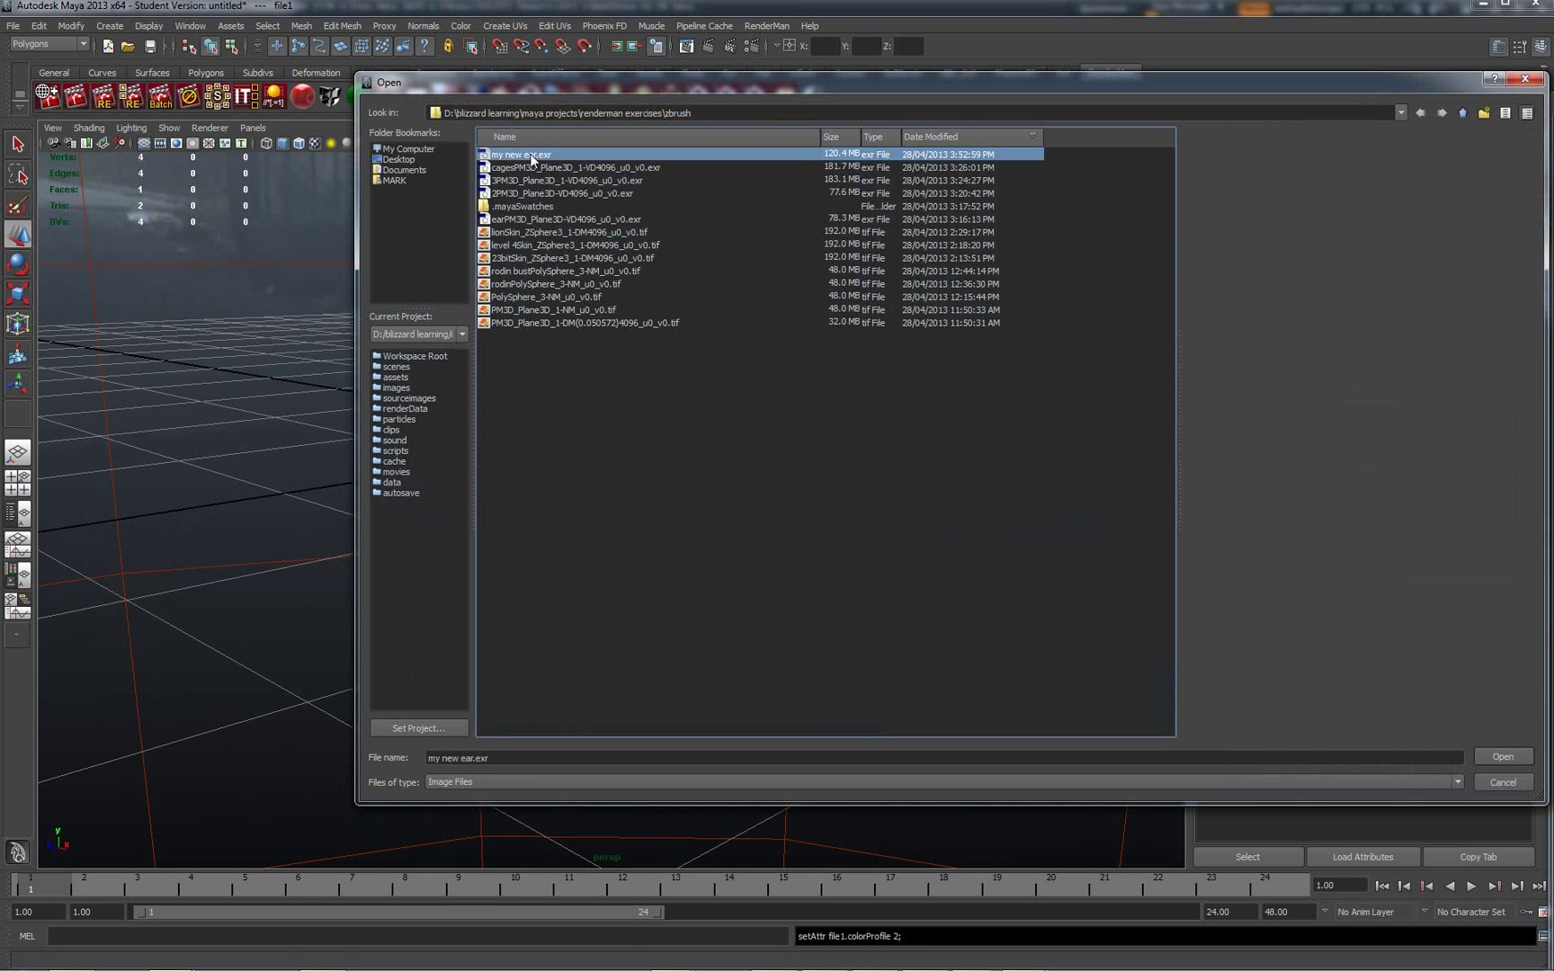
pyautogui.click(1502, 757)
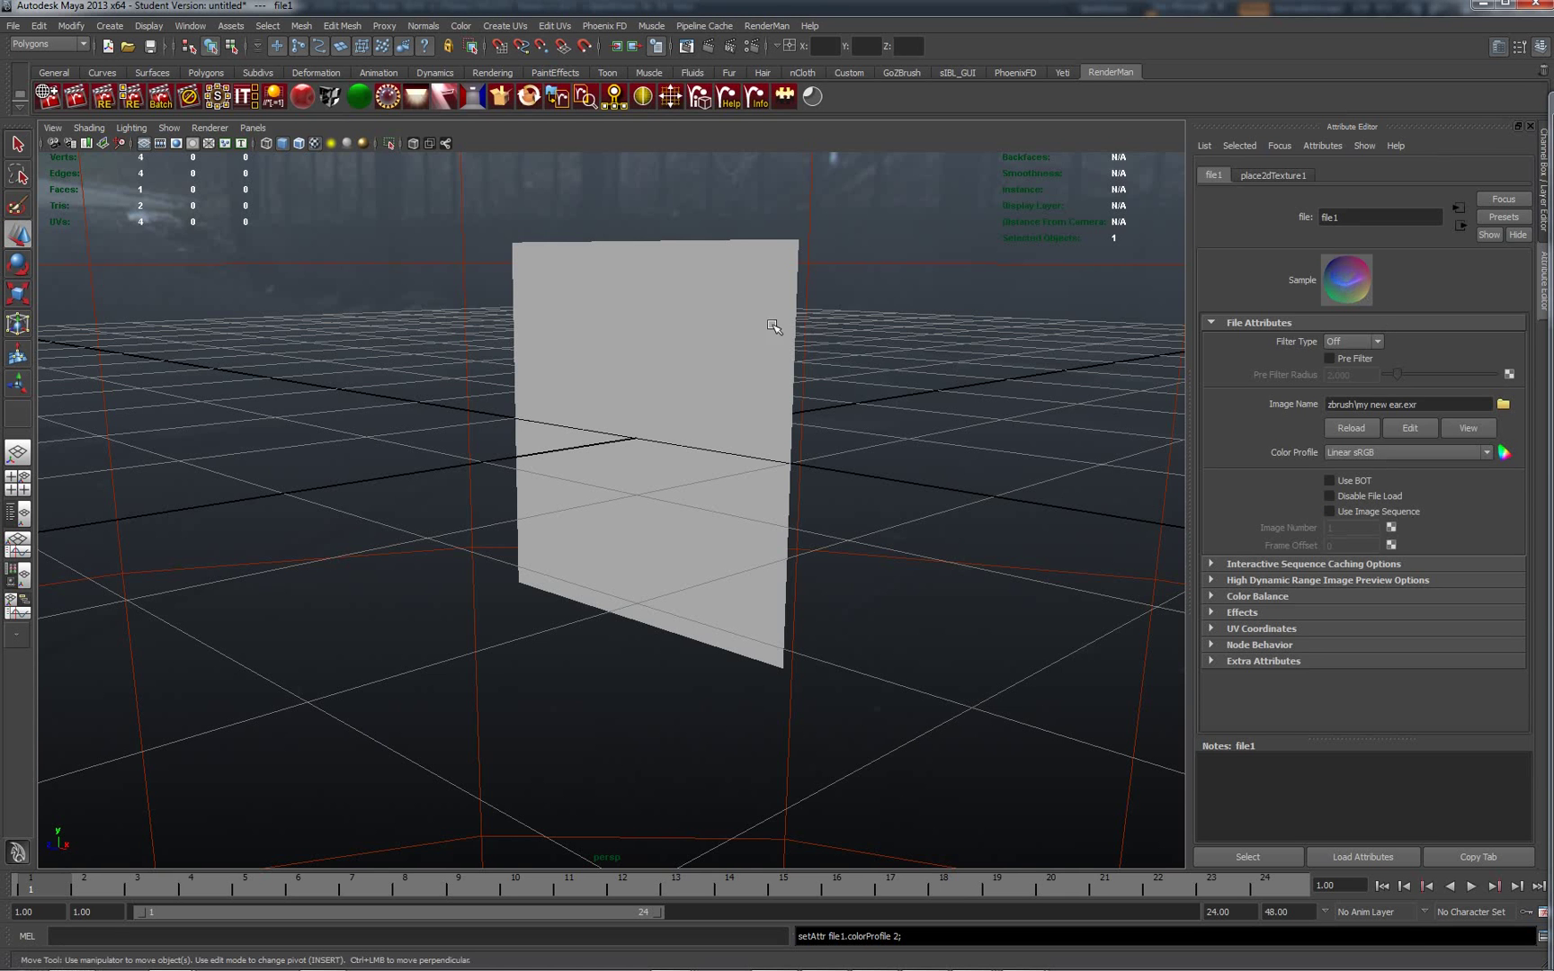
# Select the plane and re-render the RenderMan view, producing the 640x480 render e2
pyautogui.click(783, 320)
pyautogui.moveTo(872, 962)
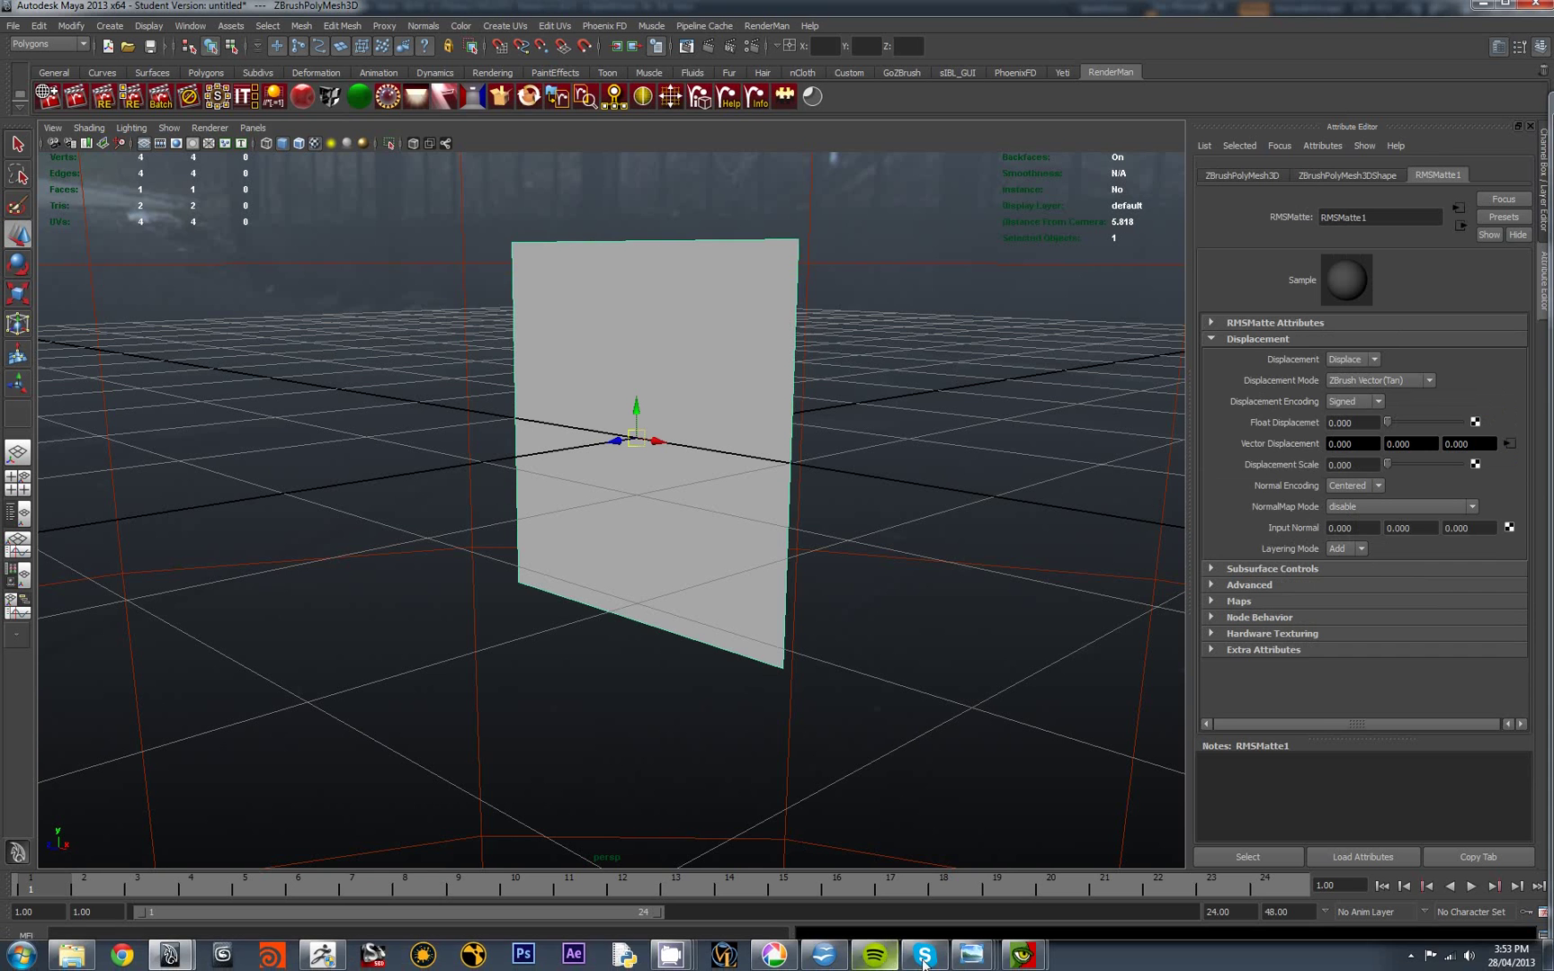
pyautogui.moveTo(979, 958)
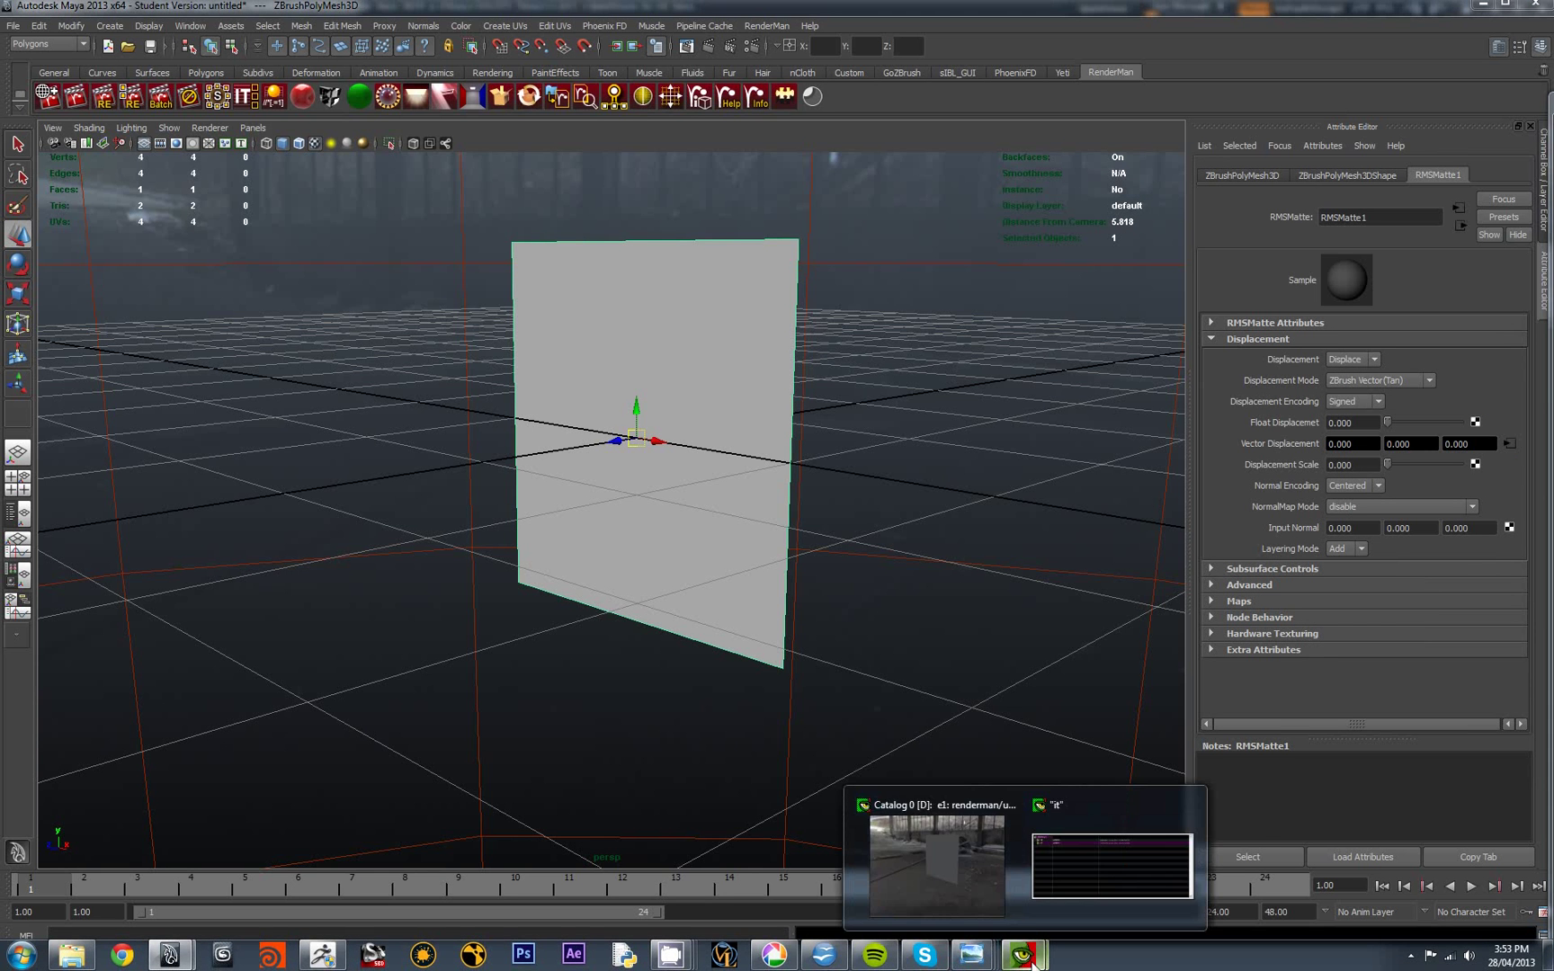
pyautogui.click(961, 860)
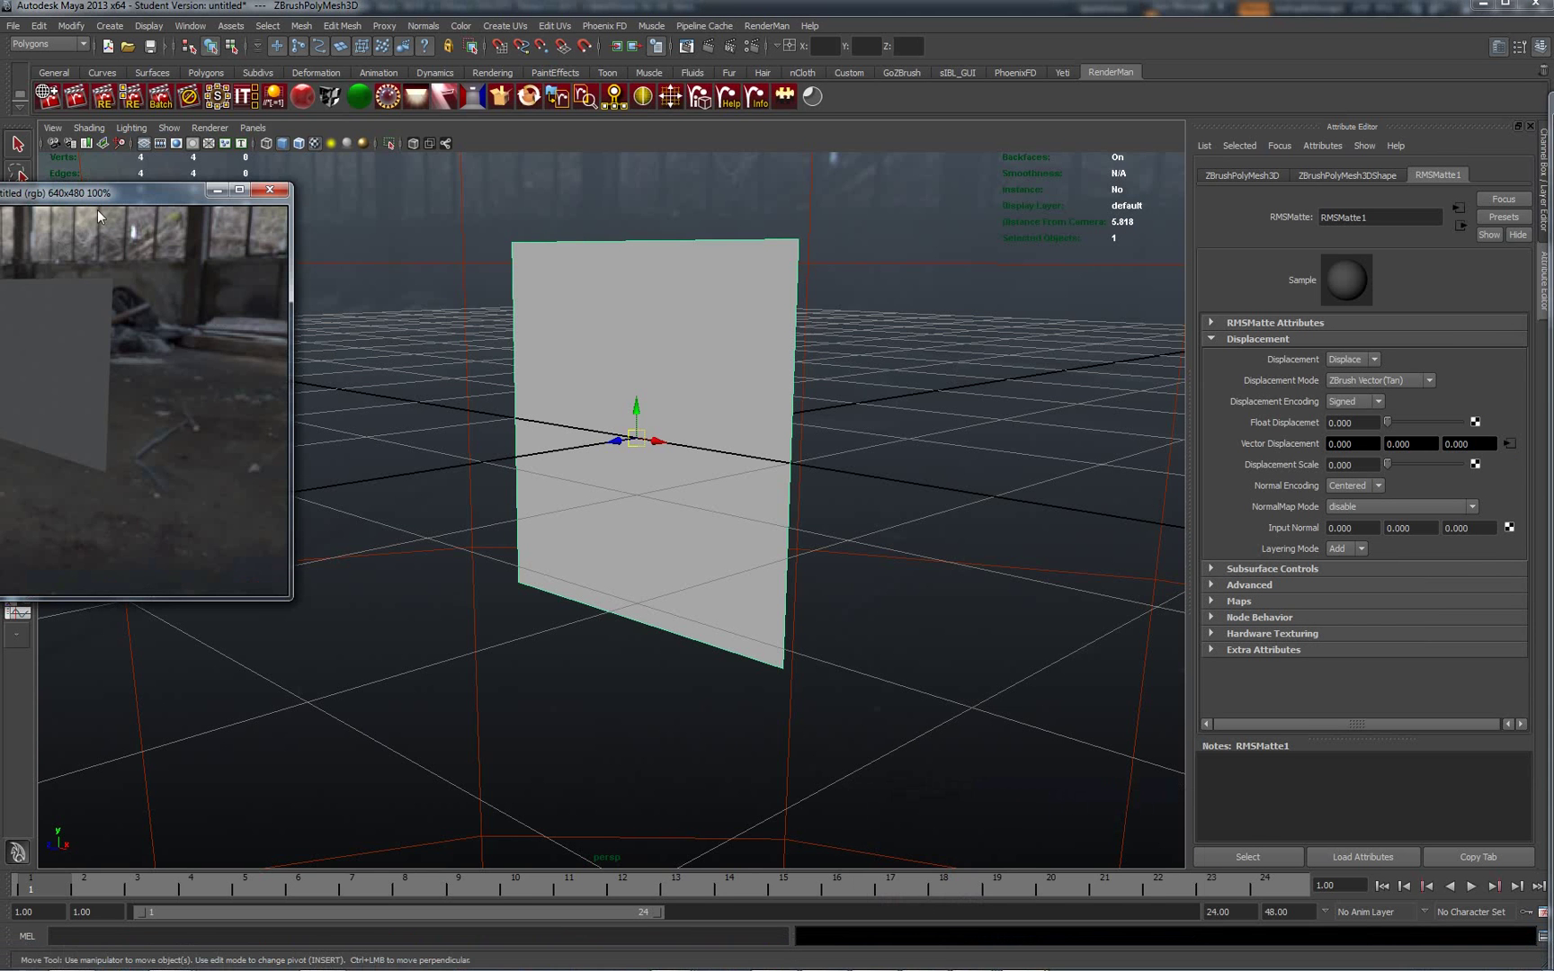
pyautogui.moveTo(286, 208); pyautogui.dragTo(319, 214)
pyautogui.rightClick(290, 332)
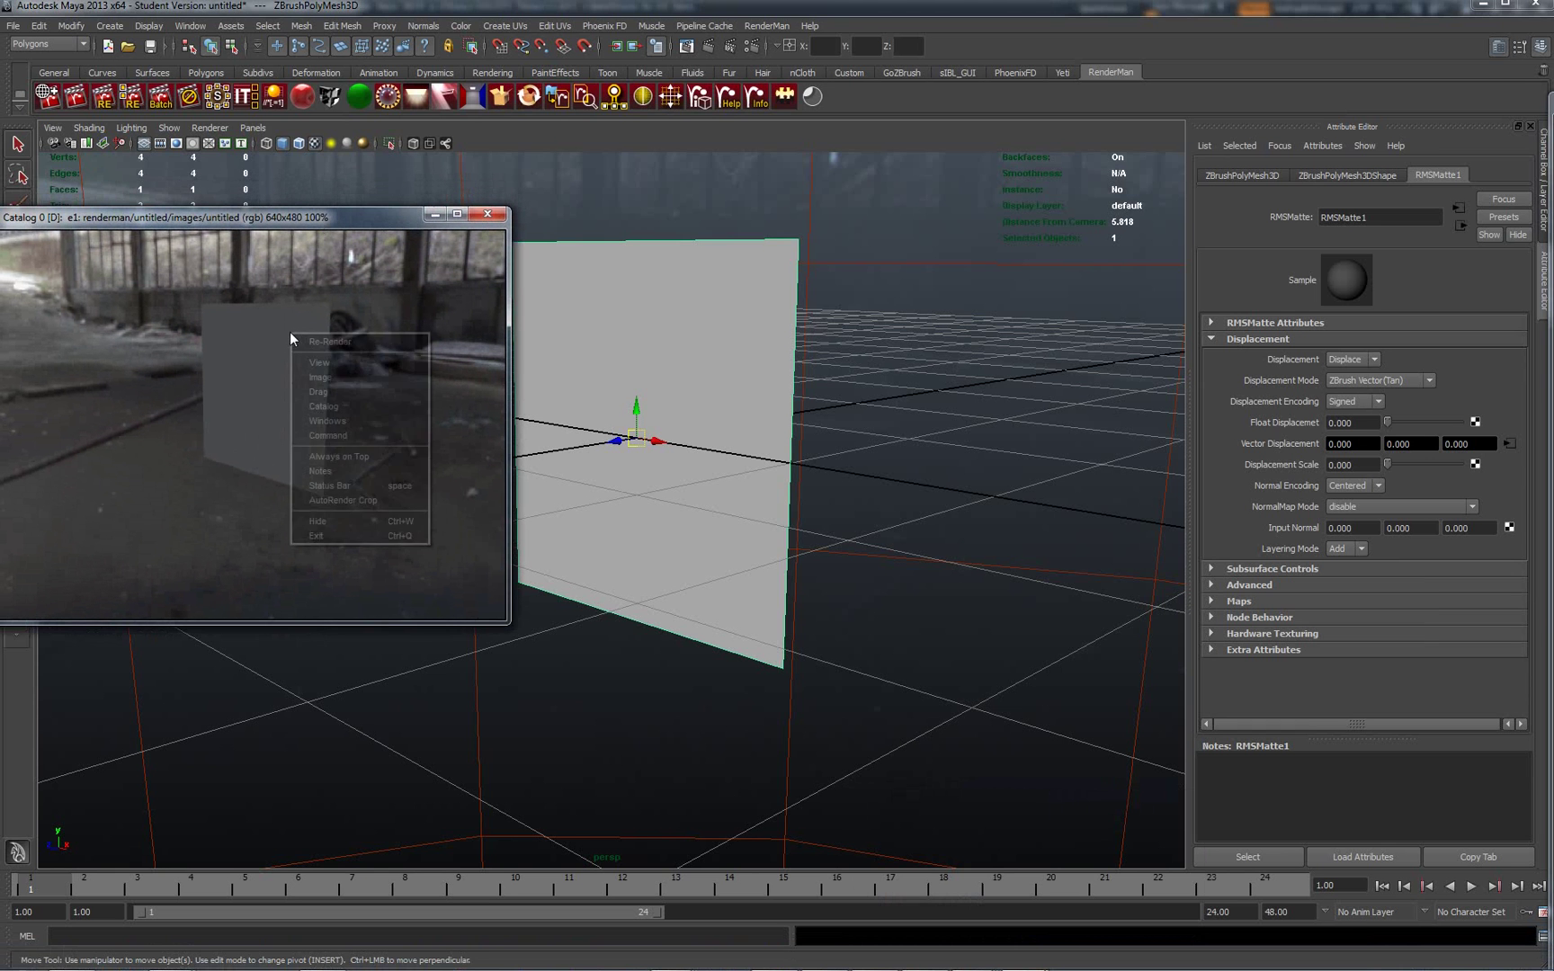
pyautogui.click(318, 342)
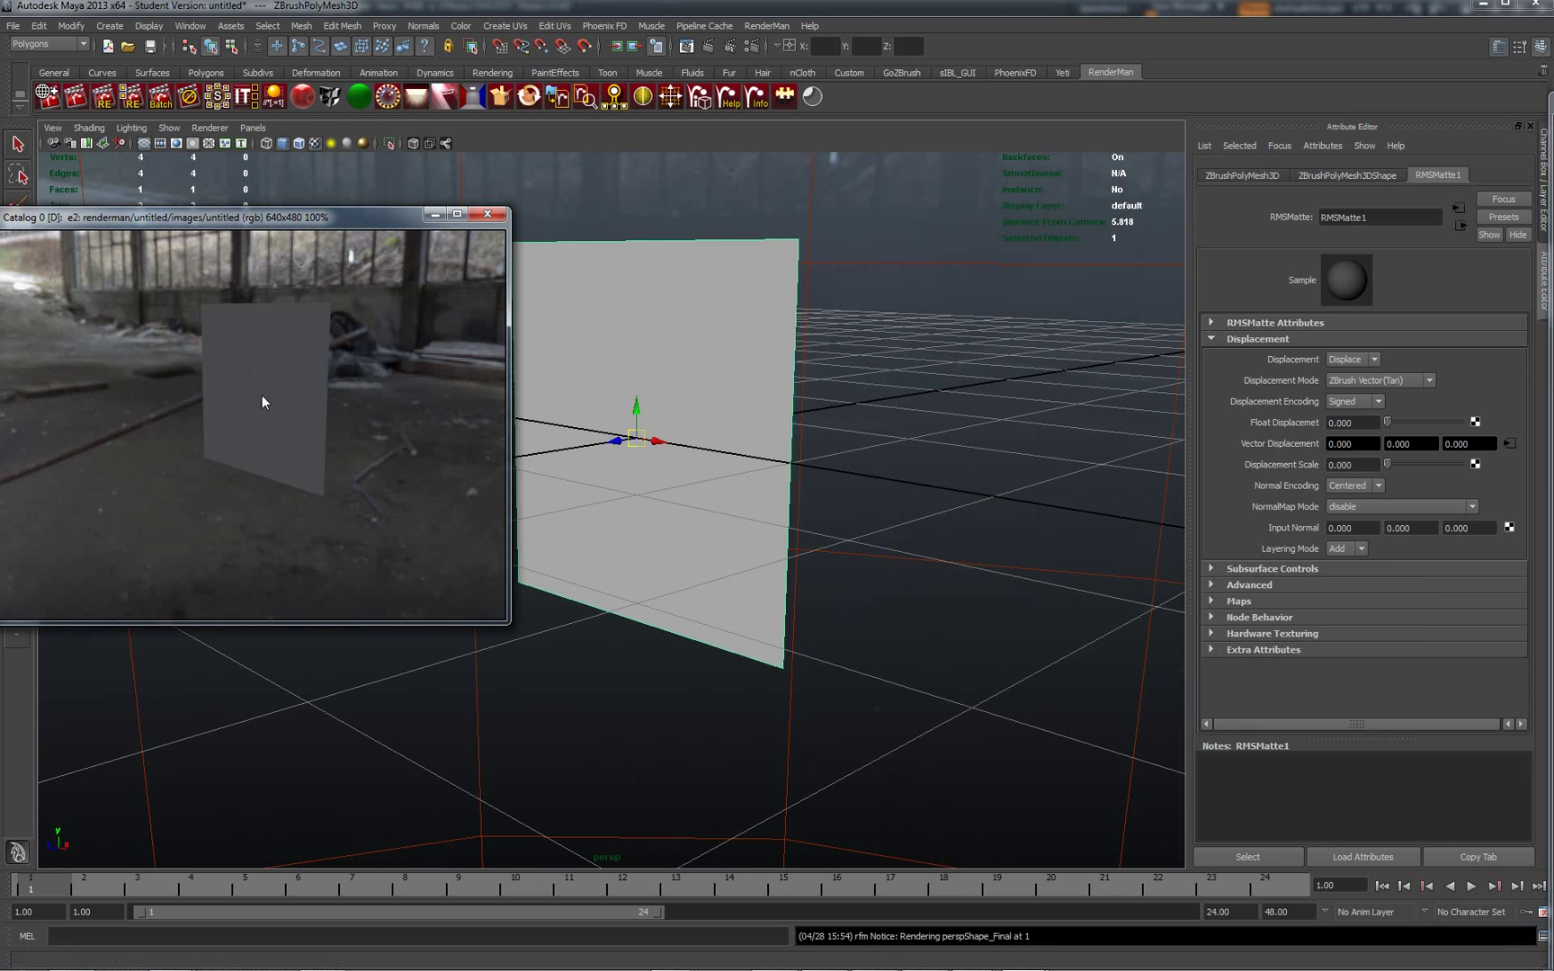
# Set RMSMatte1's Displacement Scale to 1 and re-render as e3, showing the displaced ear
pyautogui.click(746, 437)
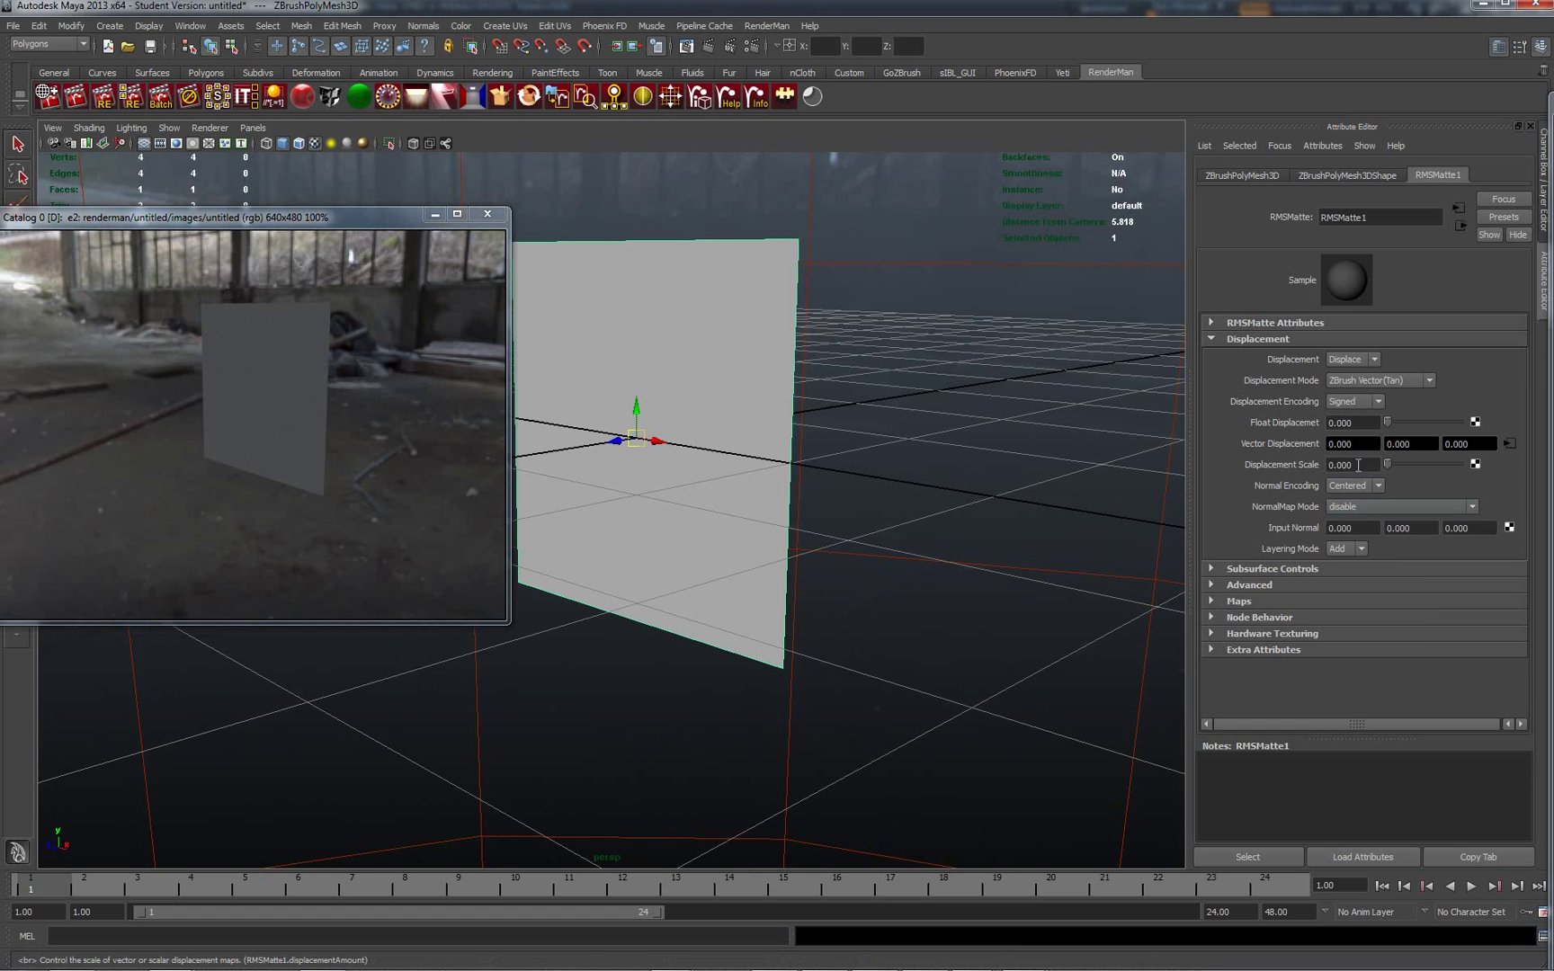
pyautogui.click(1355, 464)
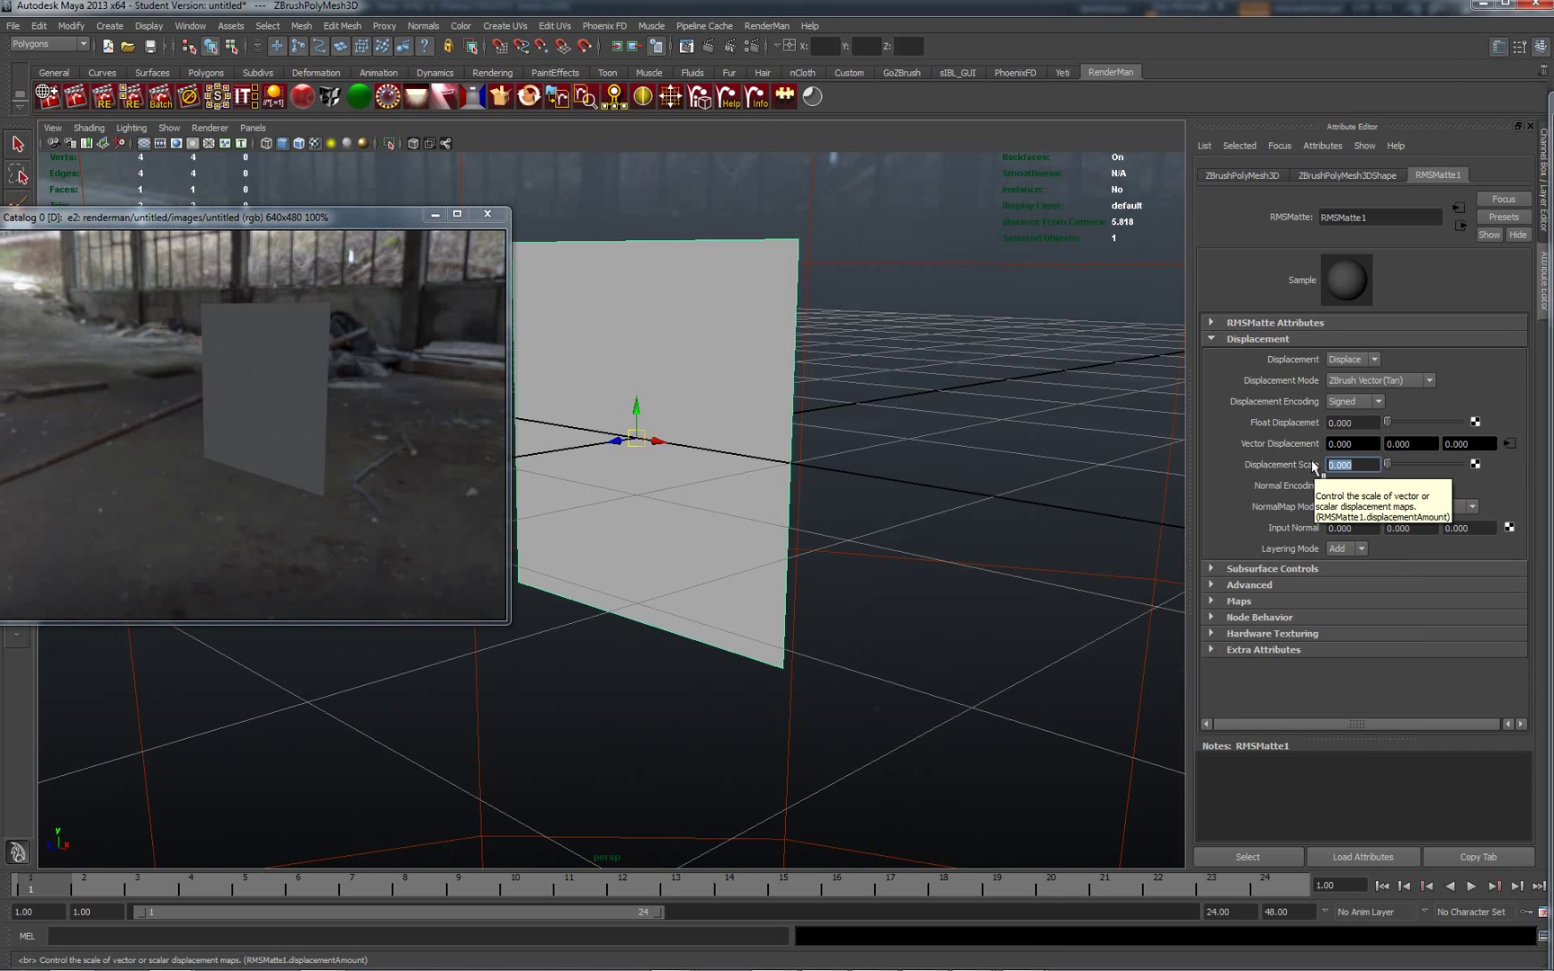
pyautogui.write('1')
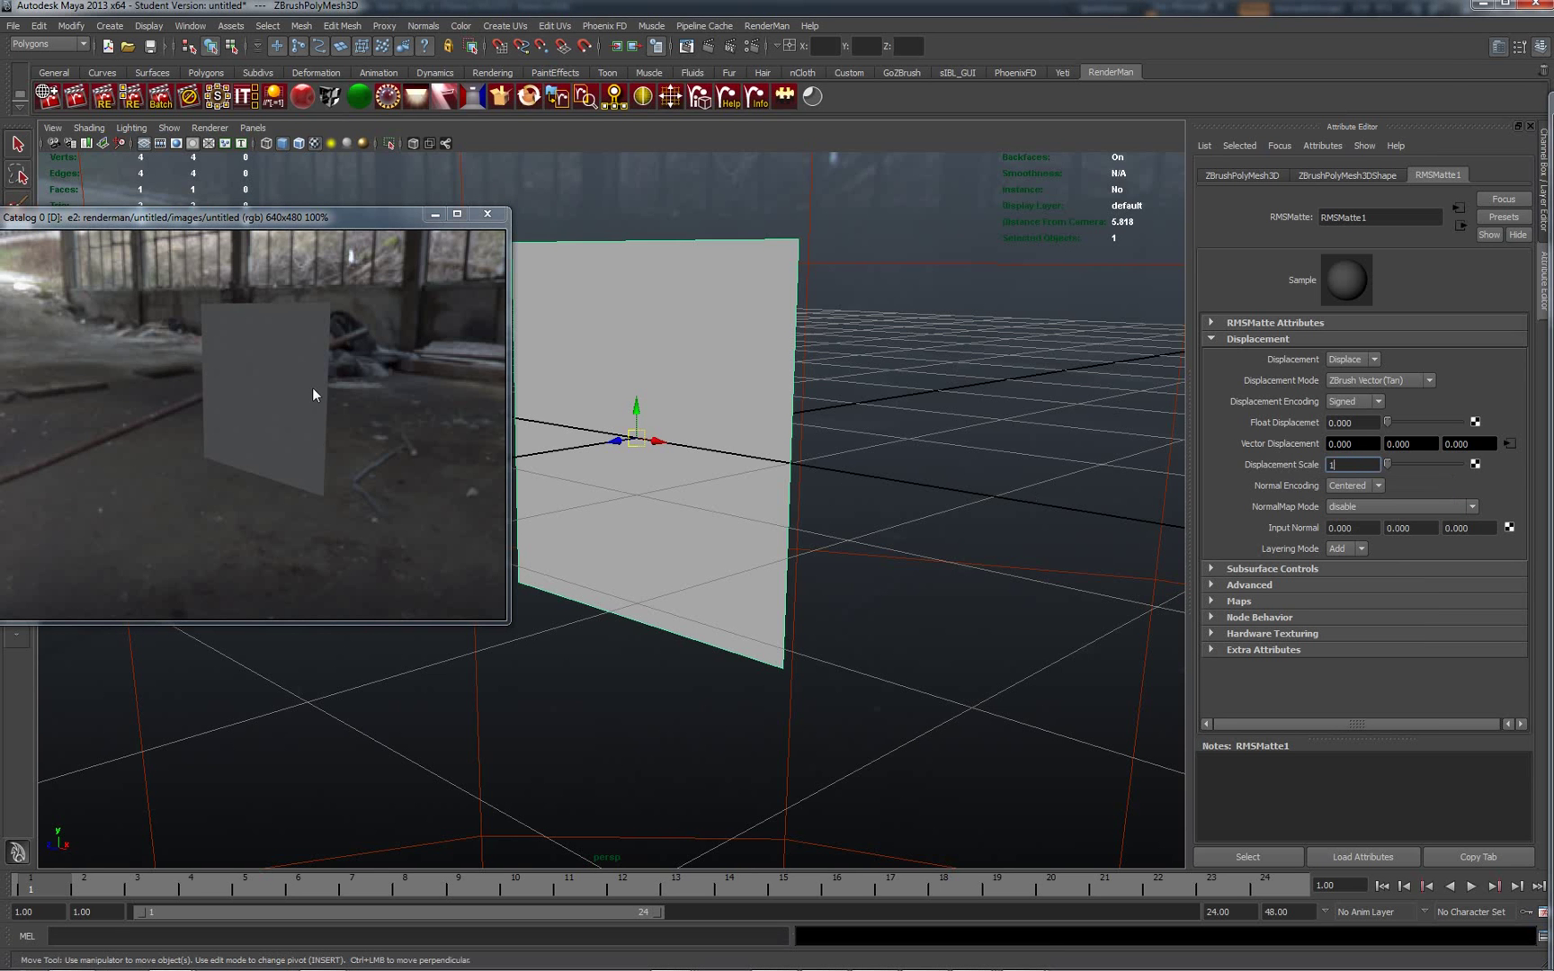
pyautogui.rightClick(322, 364)
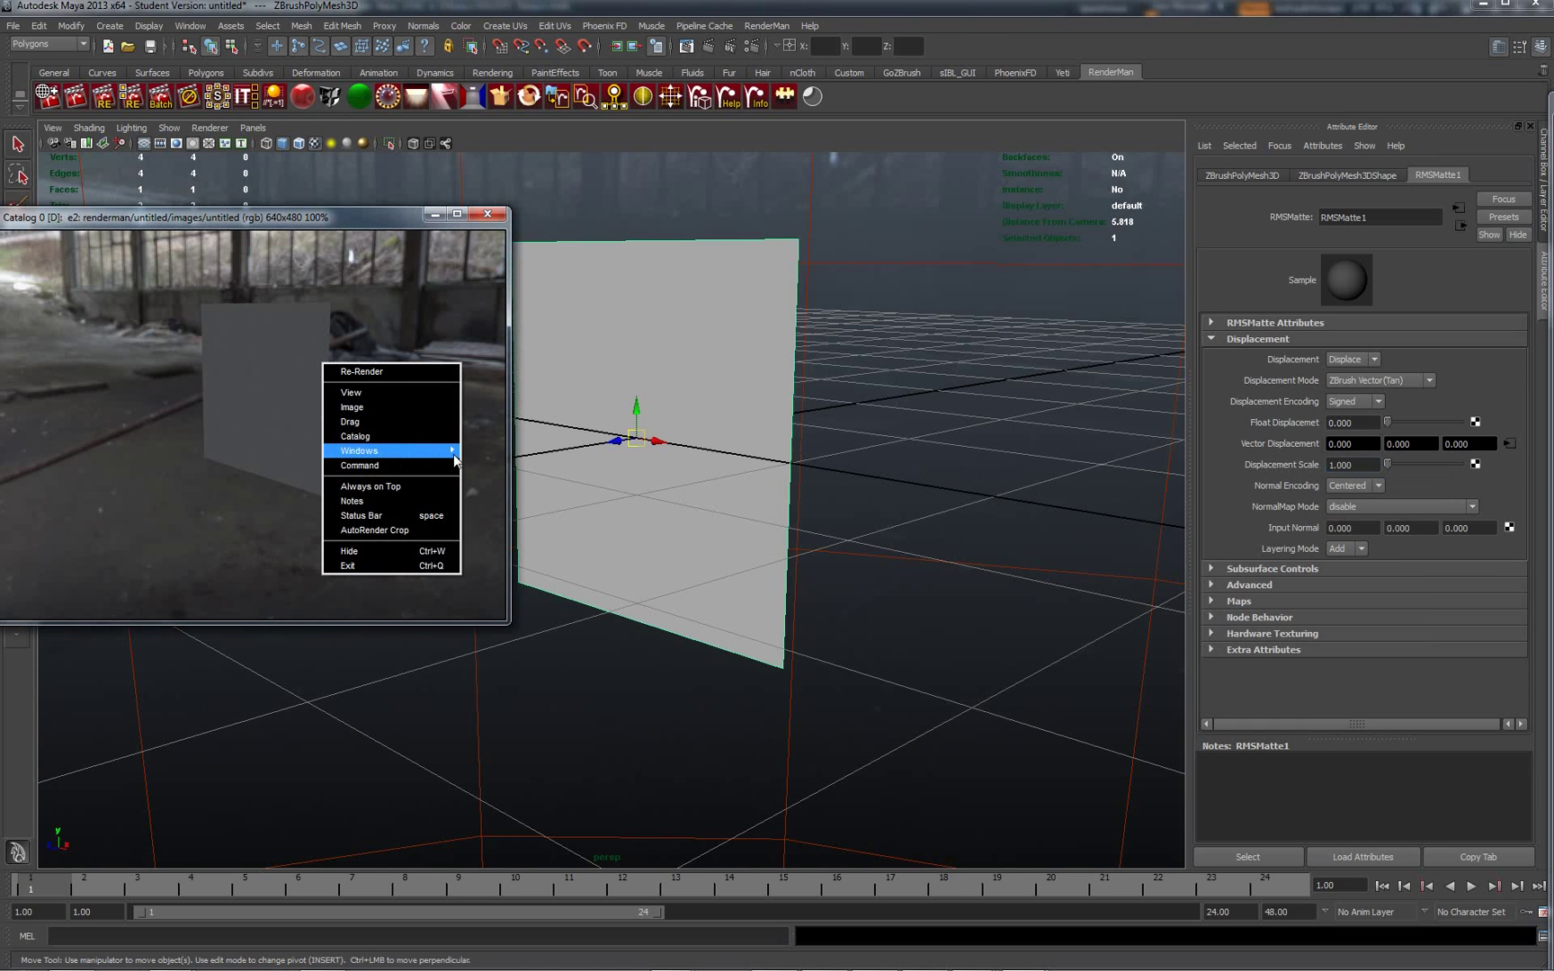
pyautogui.click(392, 372)
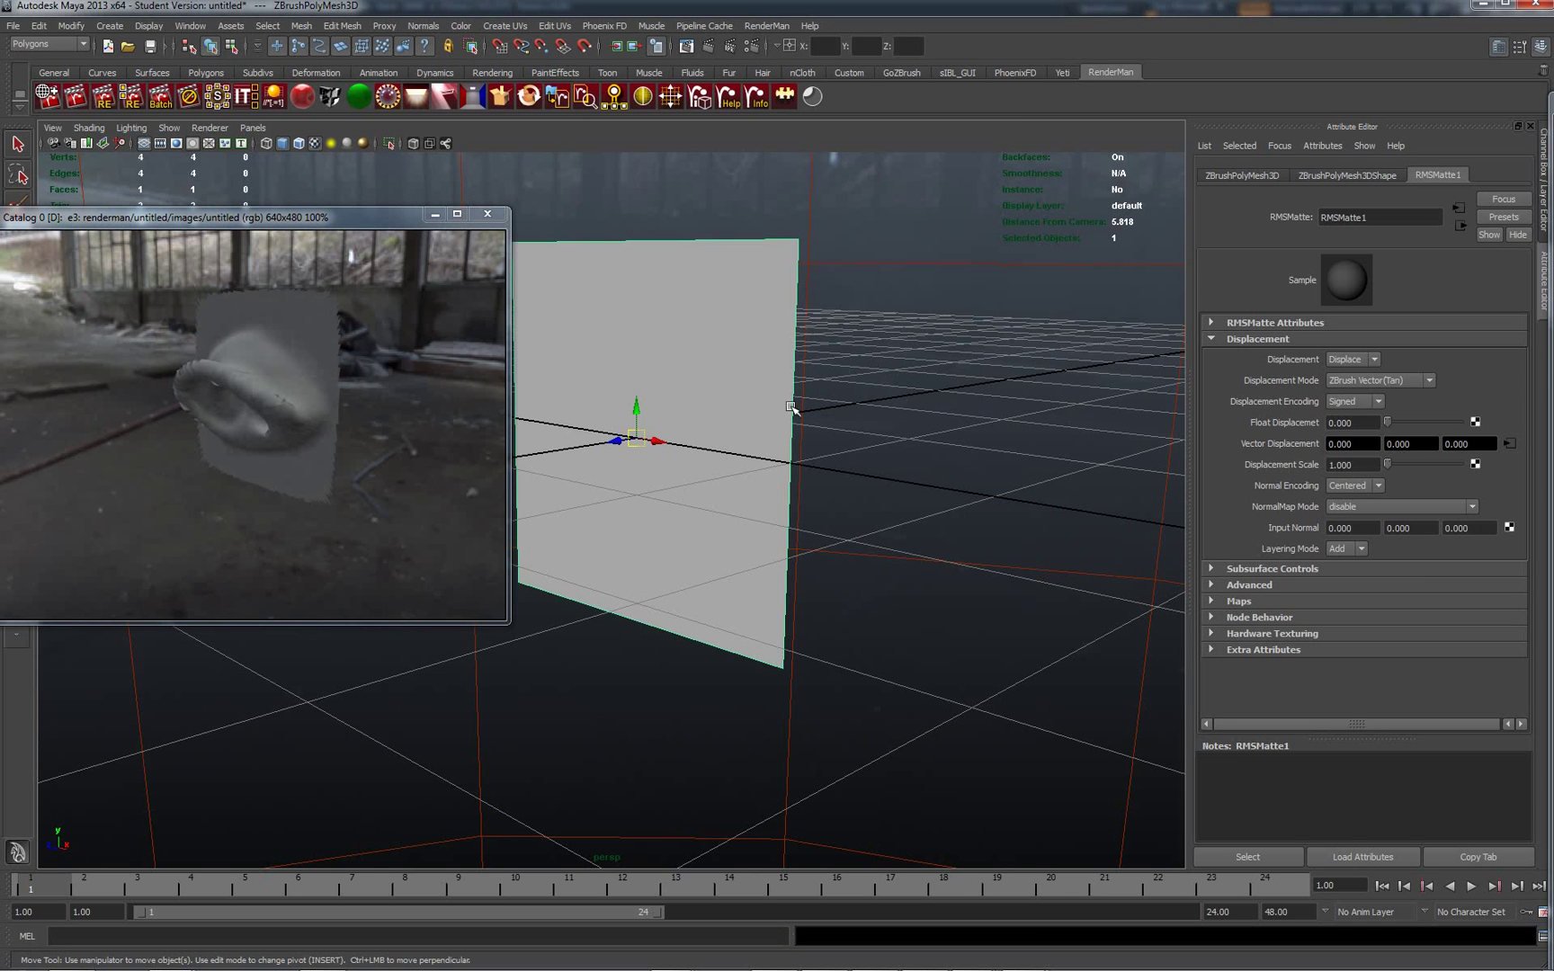
# Add RenderMan Ptex Support attributes to ZBrushPolyMesh3DShape and re-render as e4
pyautogui.click(1239, 144)
pyautogui.moveTo(1278, 145)
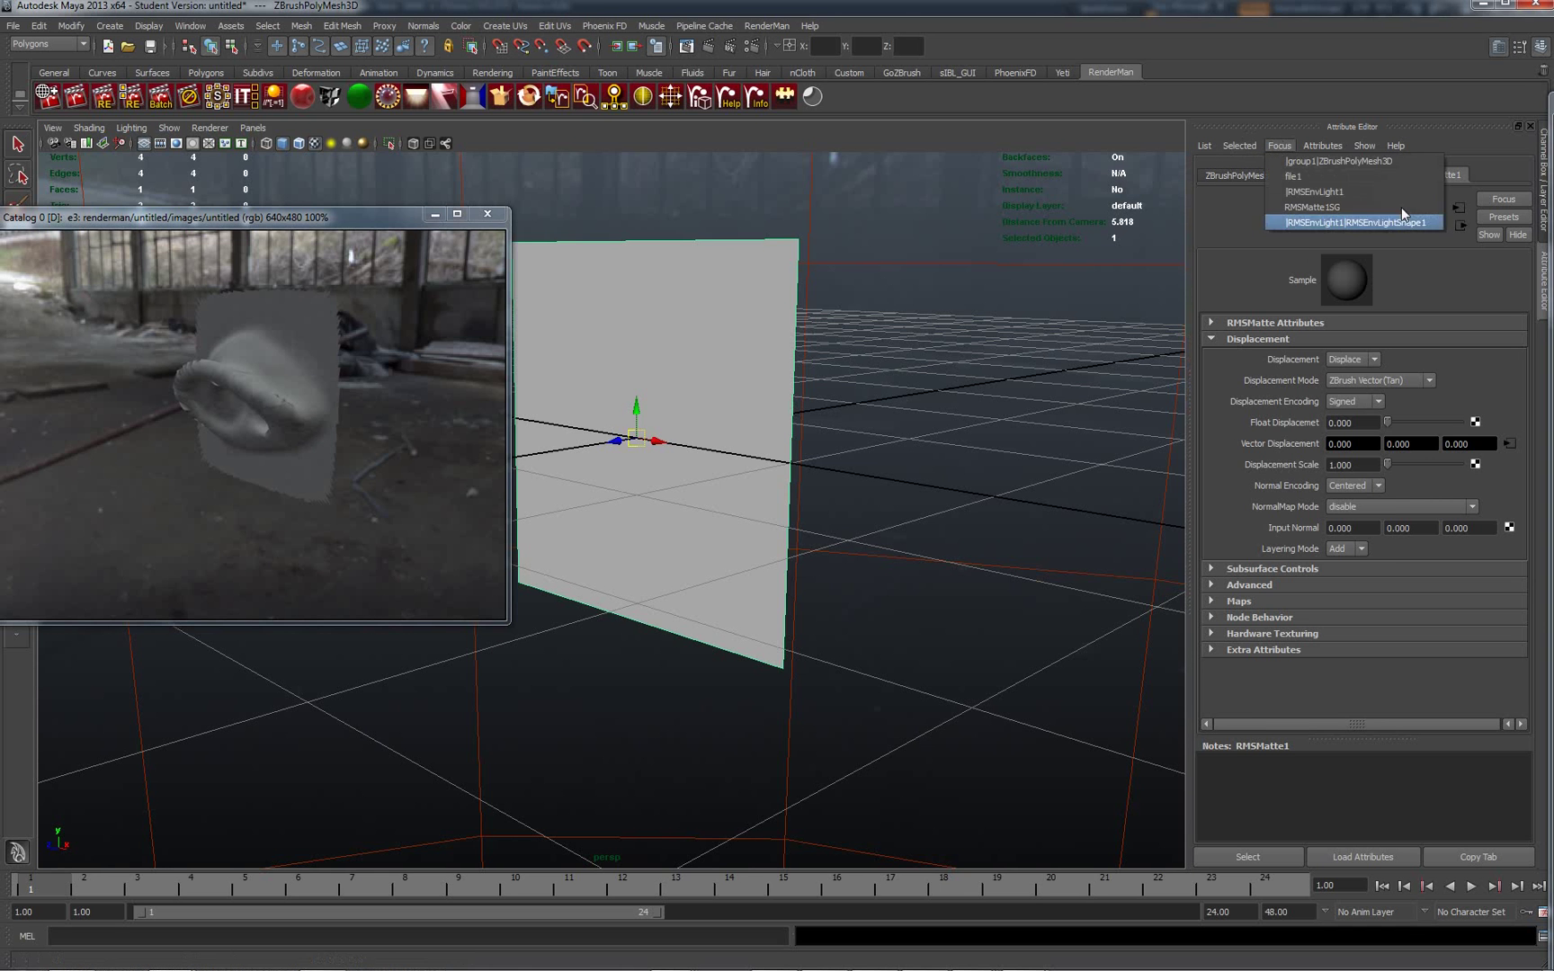
pyautogui.click(1425, 141)
pyautogui.click(1332, 179)
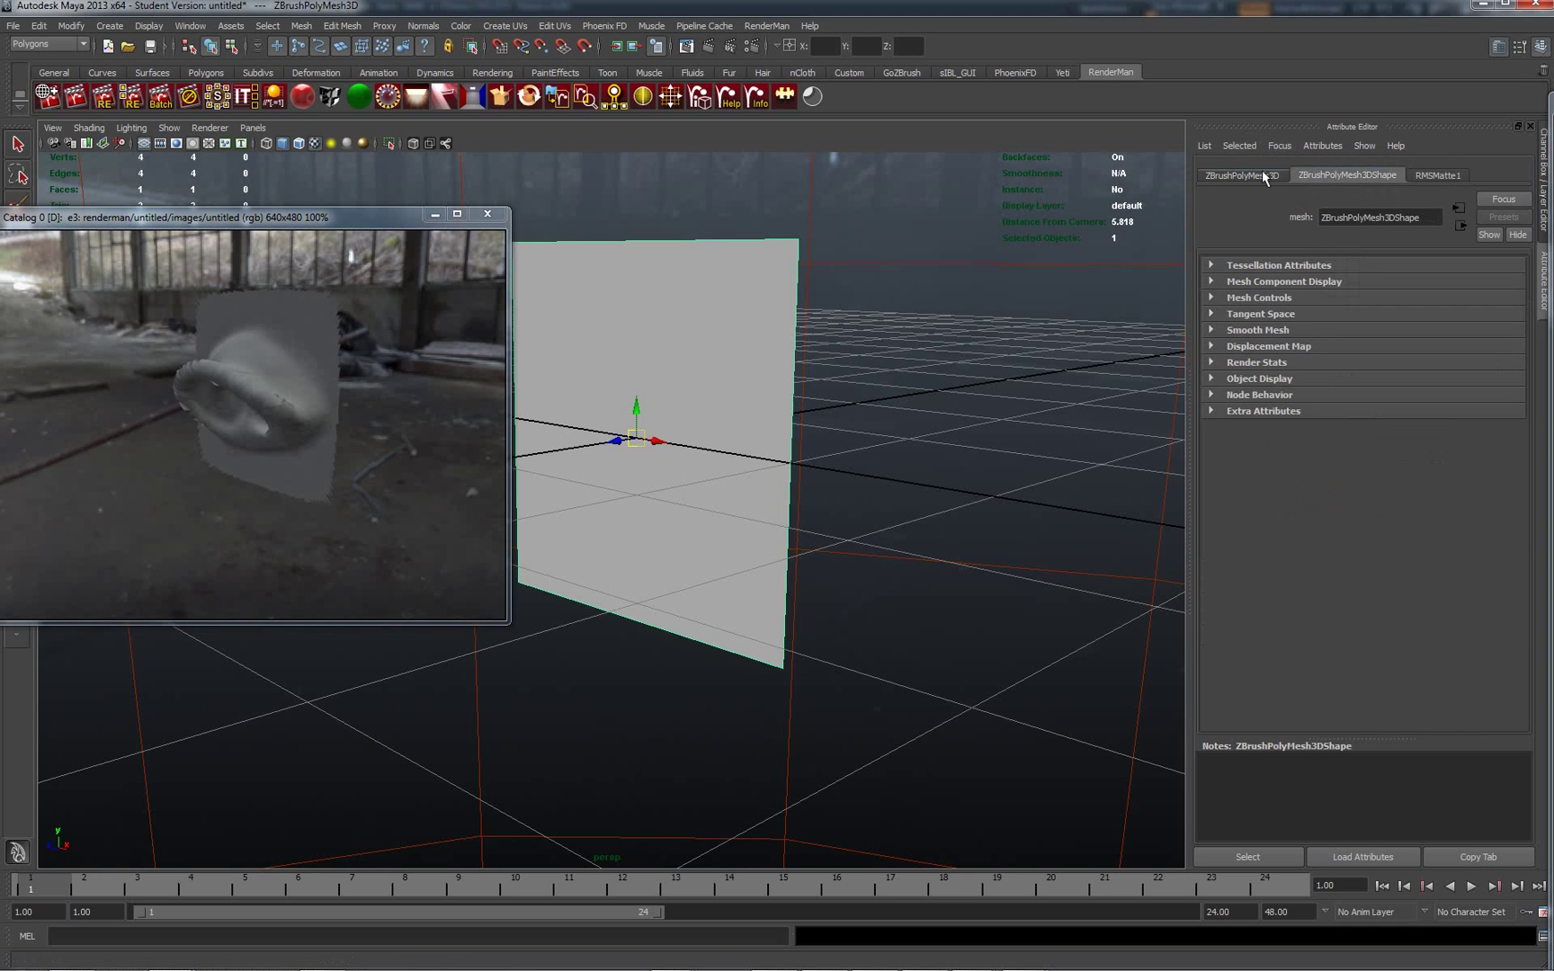
pyautogui.click(1238, 146)
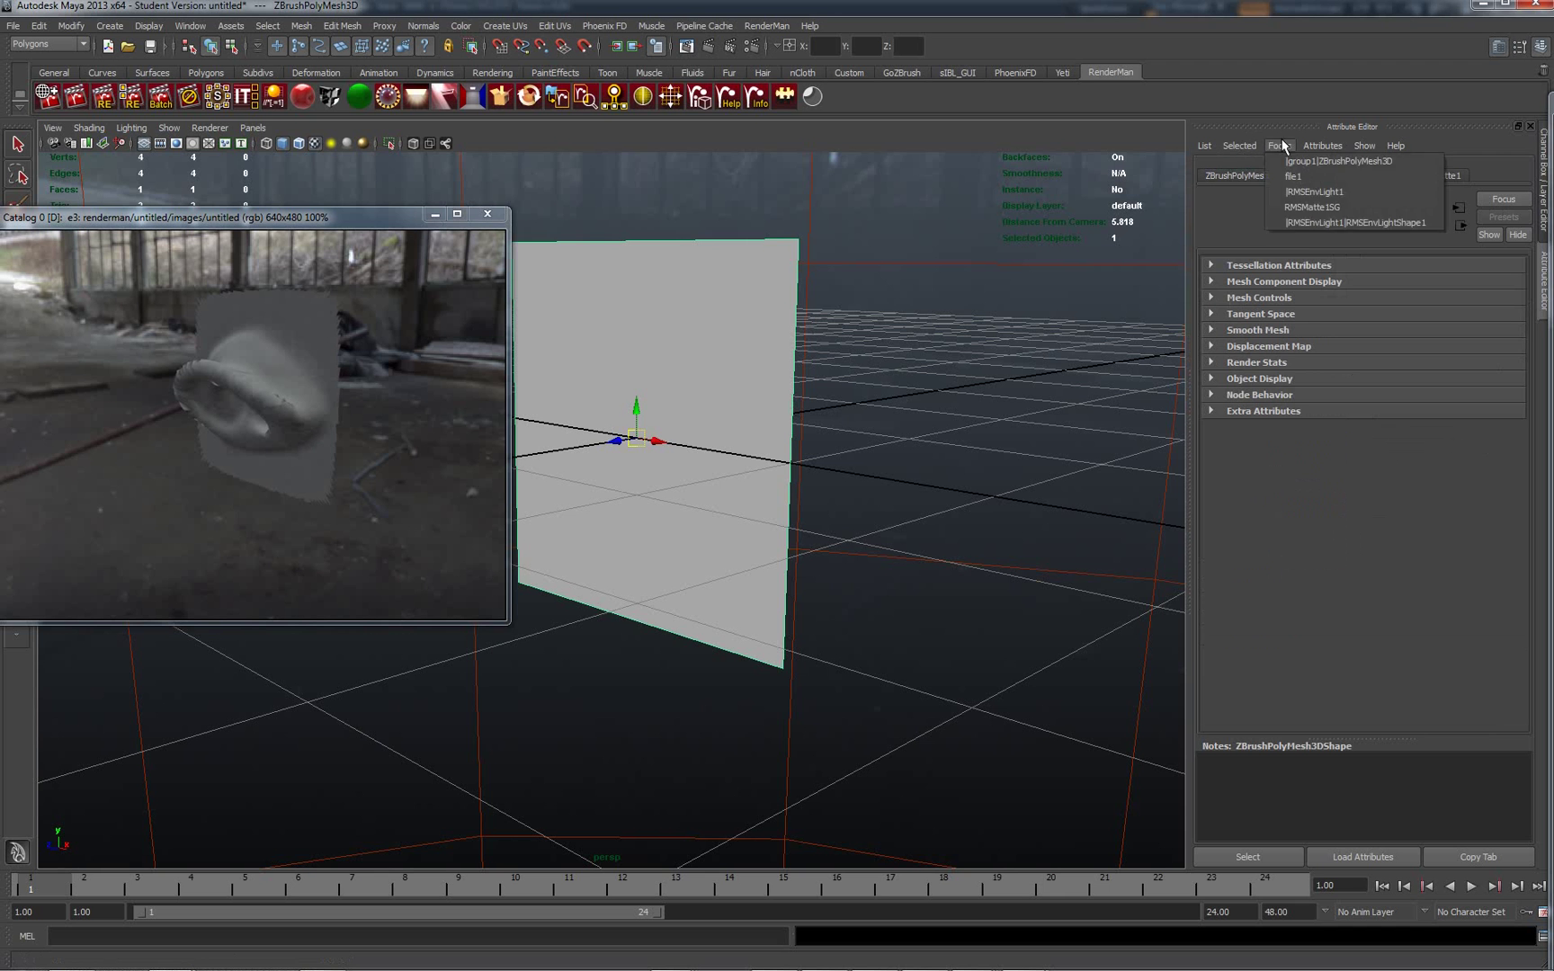
pyautogui.moveTo(1324, 144)
pyautogui.moveTo(1348, 224)
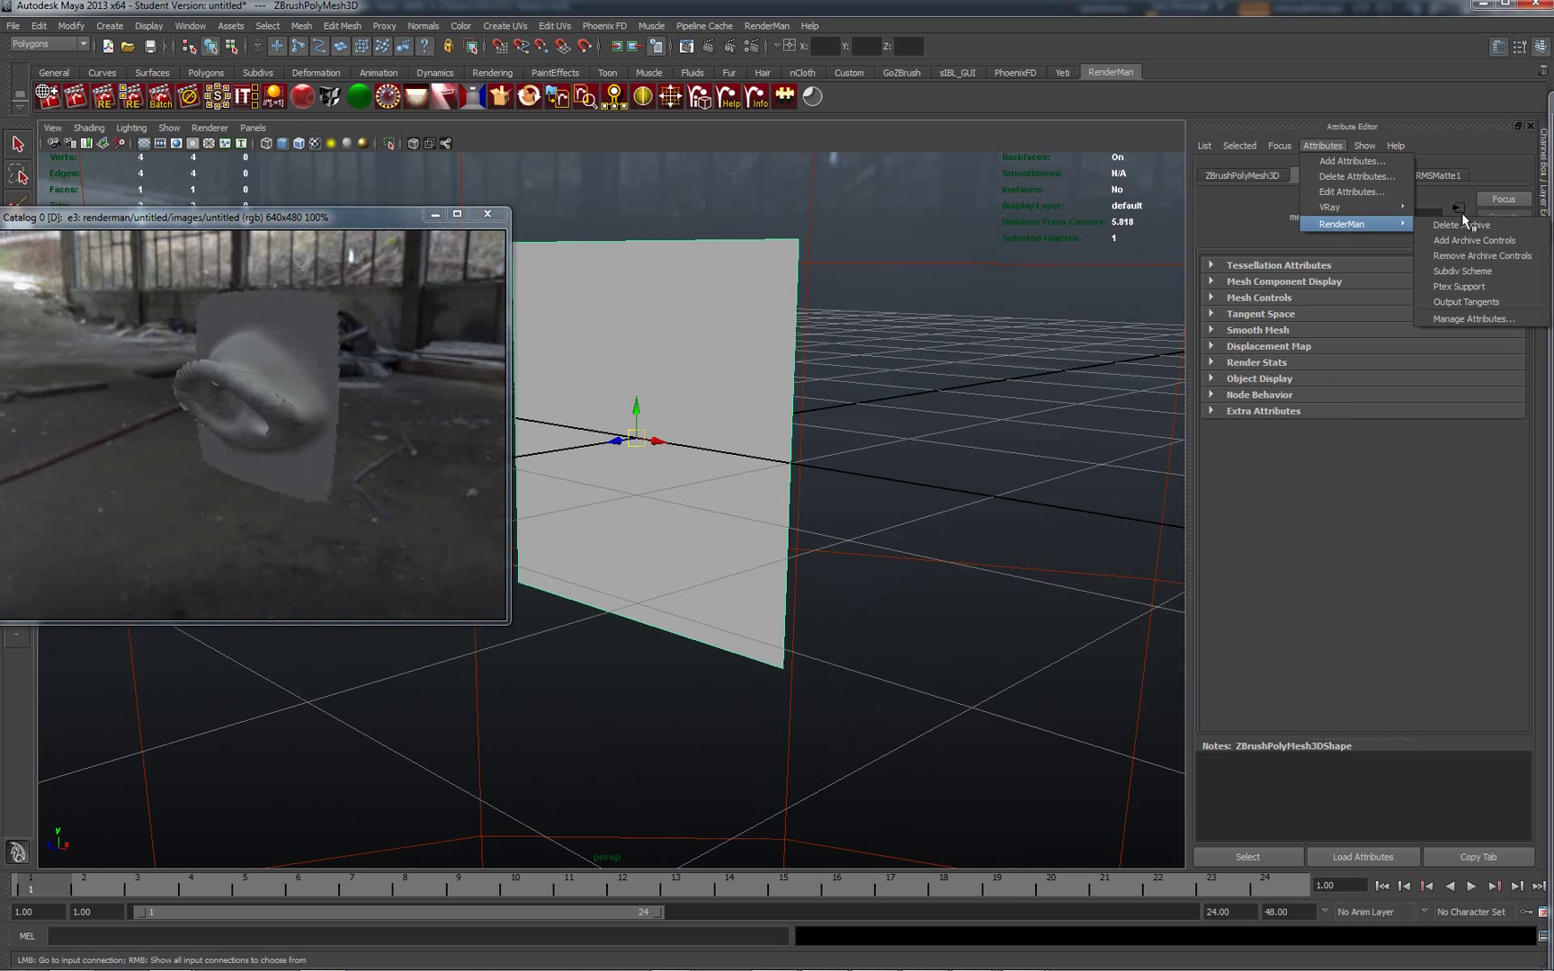
pyautogui.click(1457, 269)
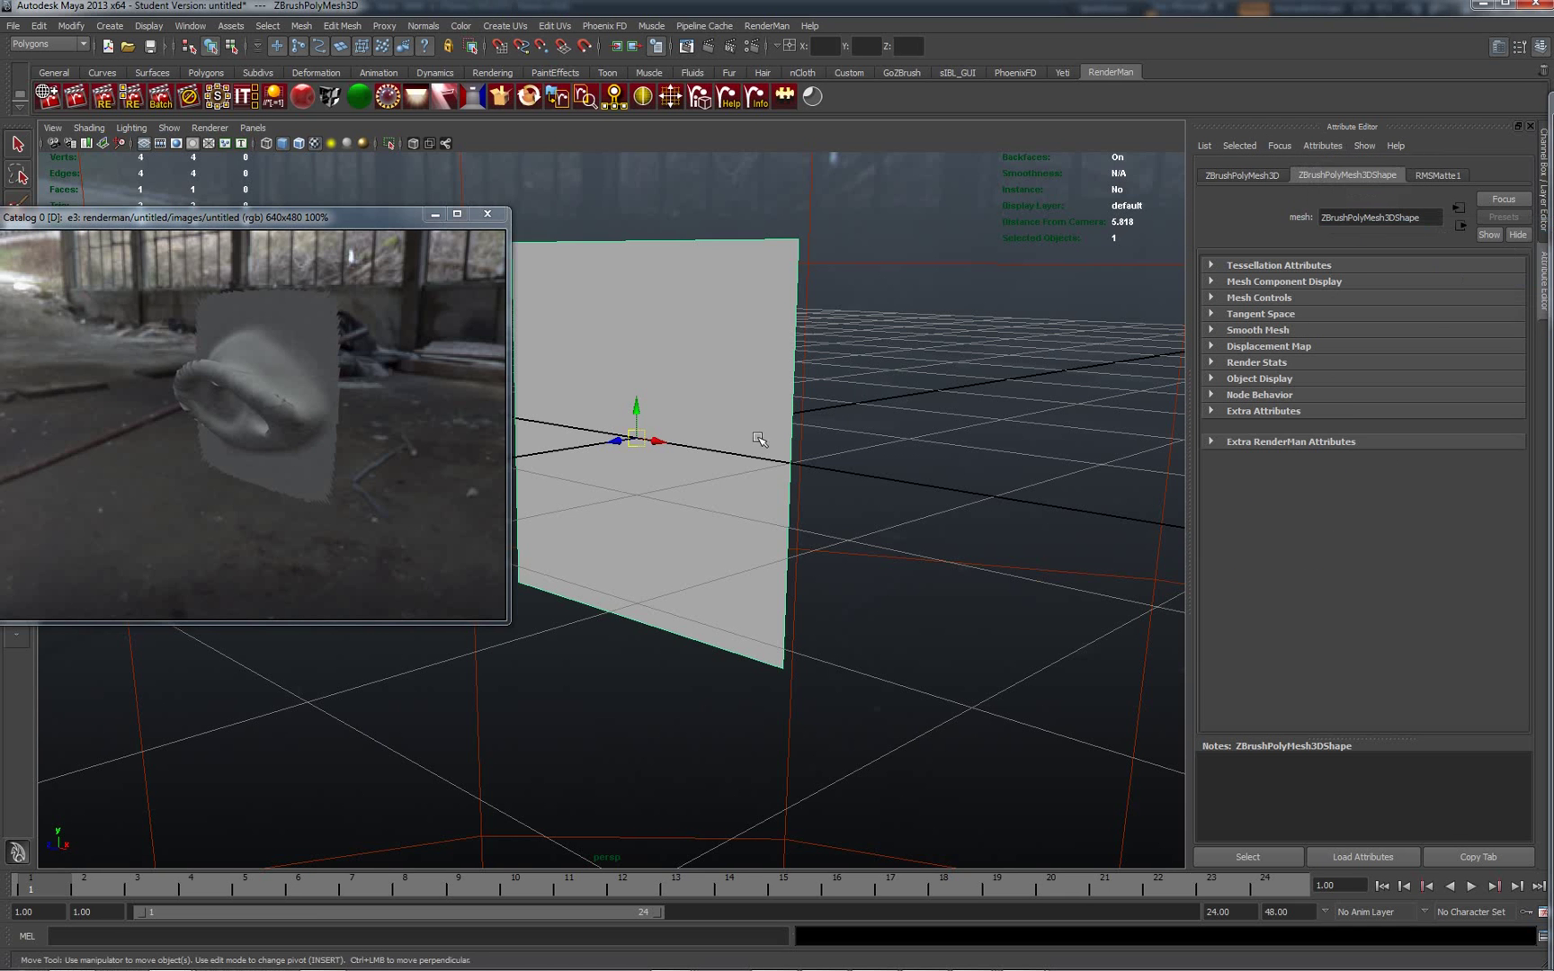
pyautogui.rightClick(306, 394)
pyautogui.click(364, 399)
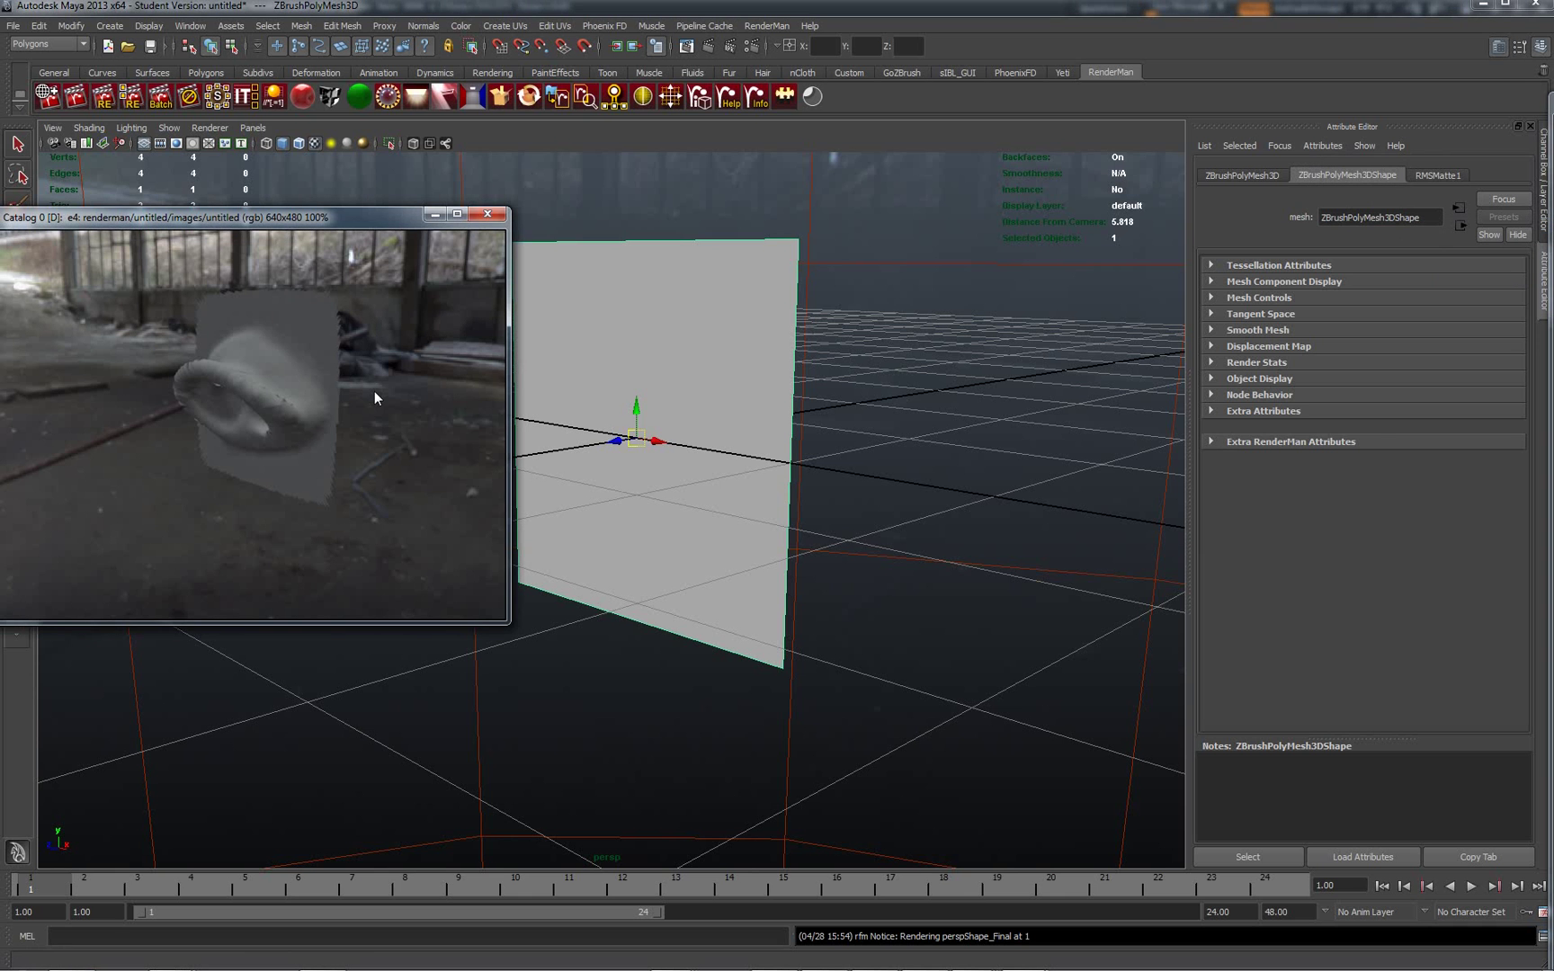
# Add RenderMan displacement attributes to RMSMatte1 and set its Displacement Bound to 4
pyautogui.click(1432, 176)
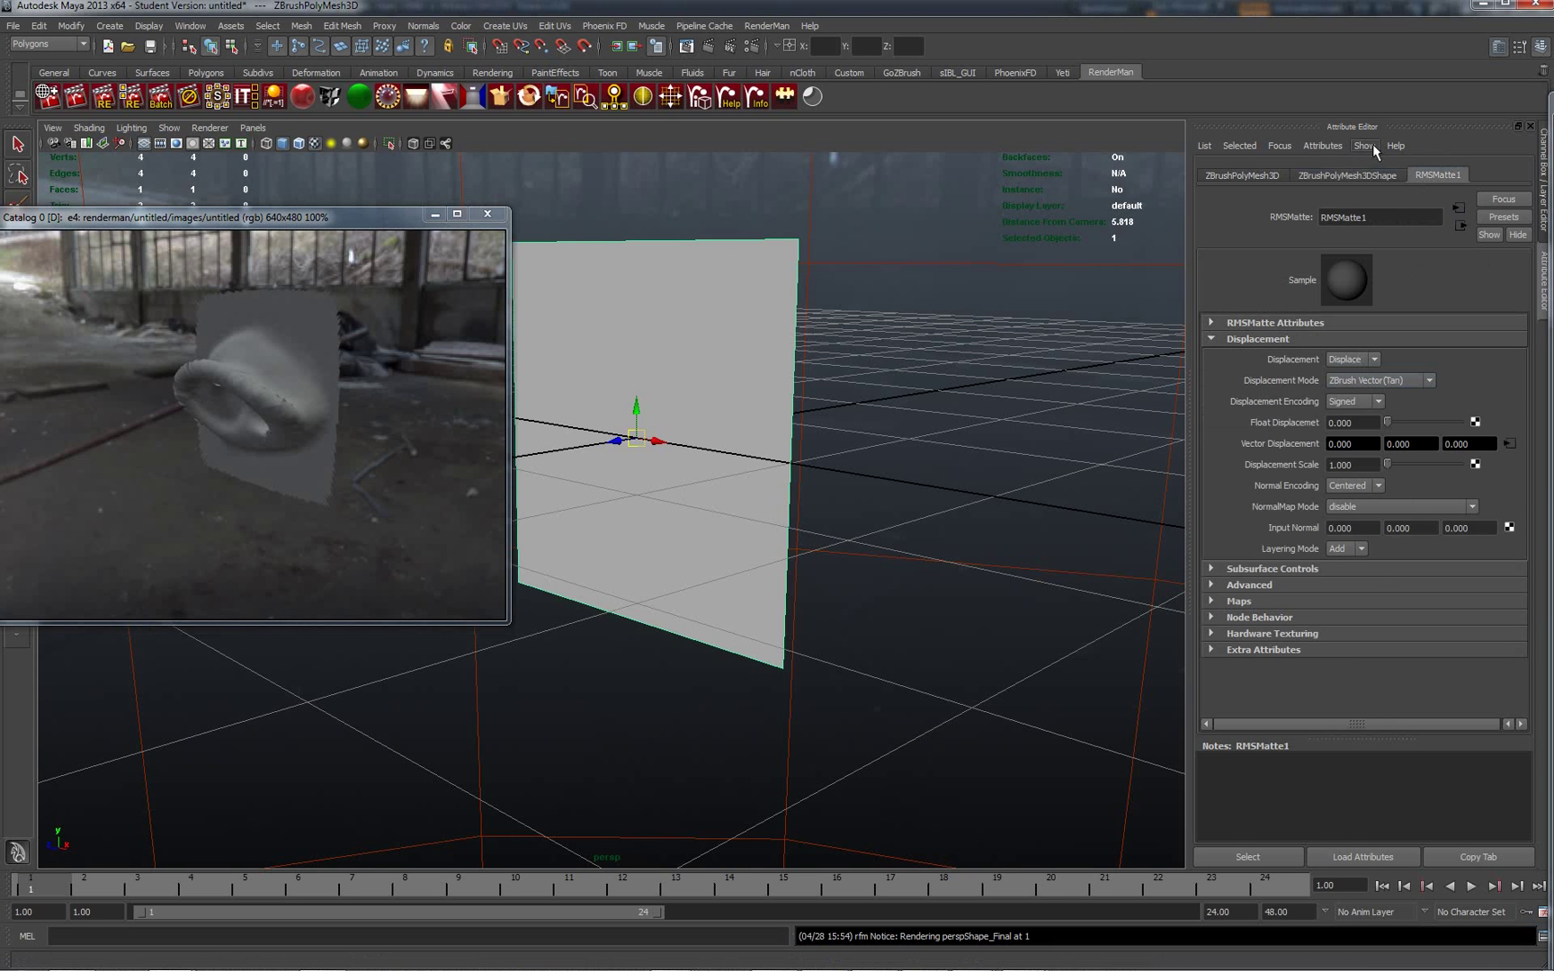
pyautogui.click(1328, 146)
pyautogui.moveTo(1345, 224)
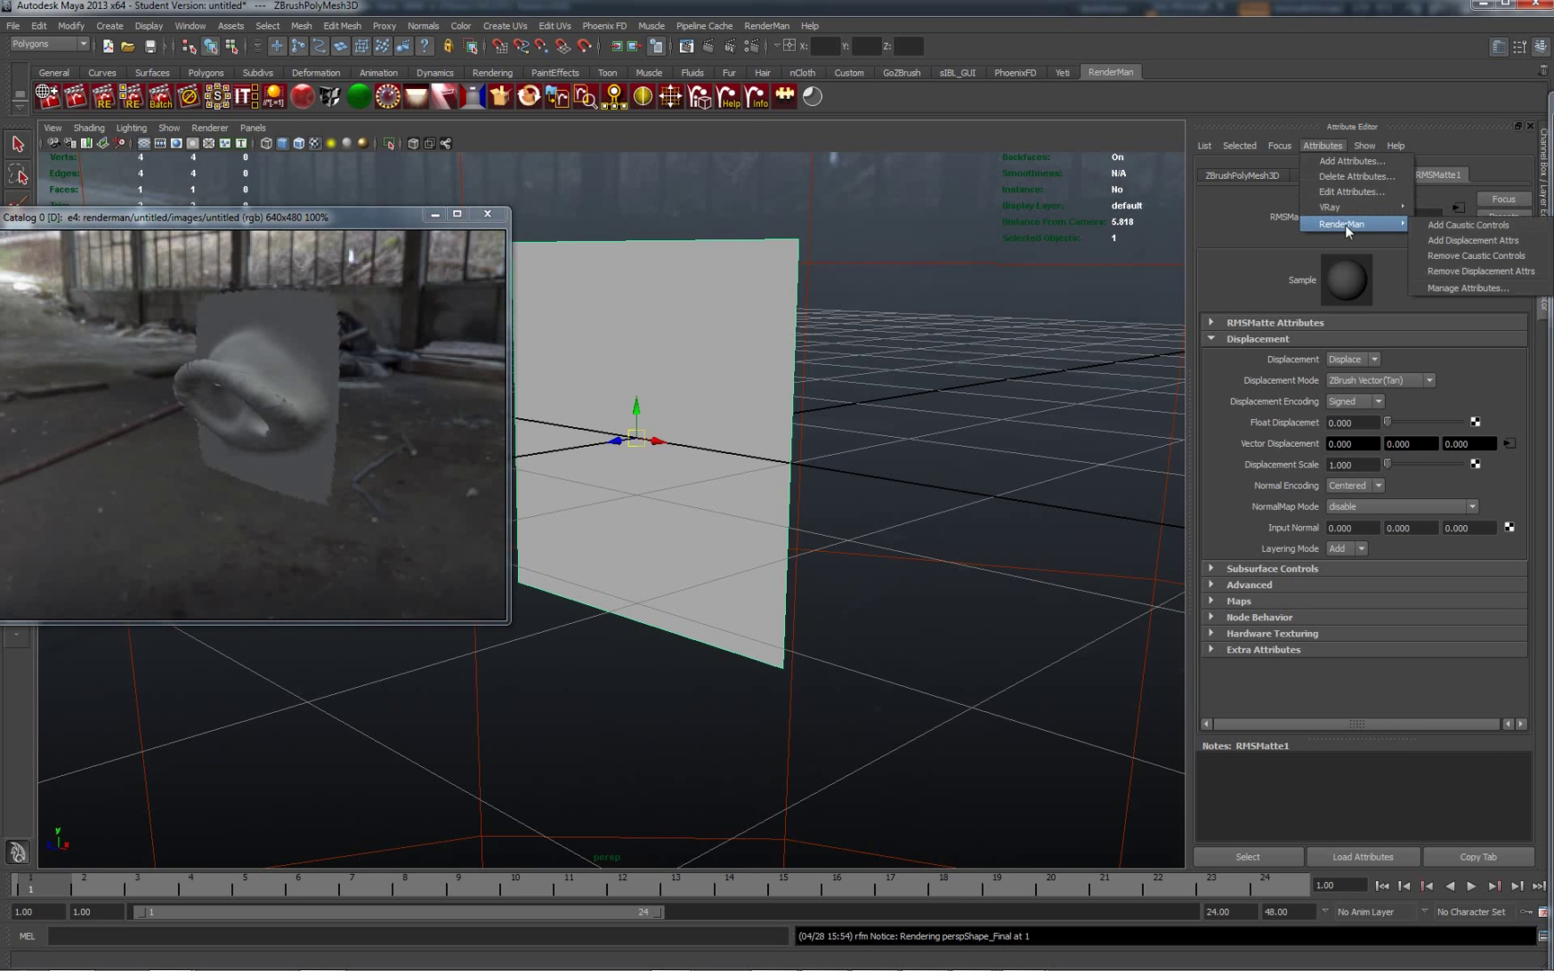
pyautogui.click(1458, 243)
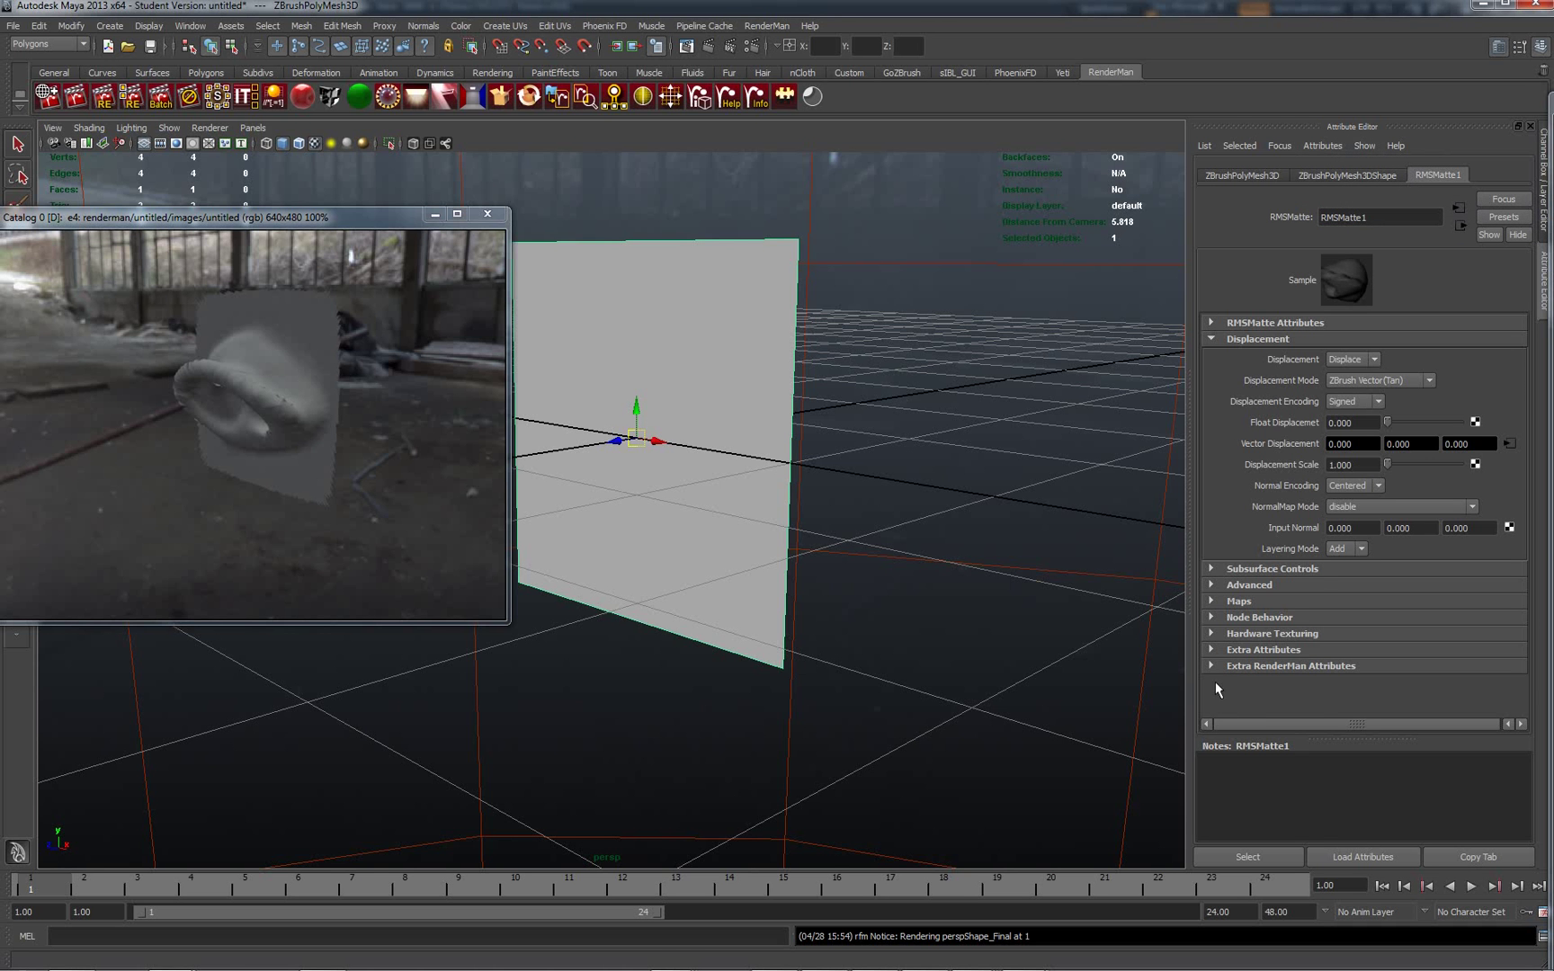
pyautogui.click(1211, 666)
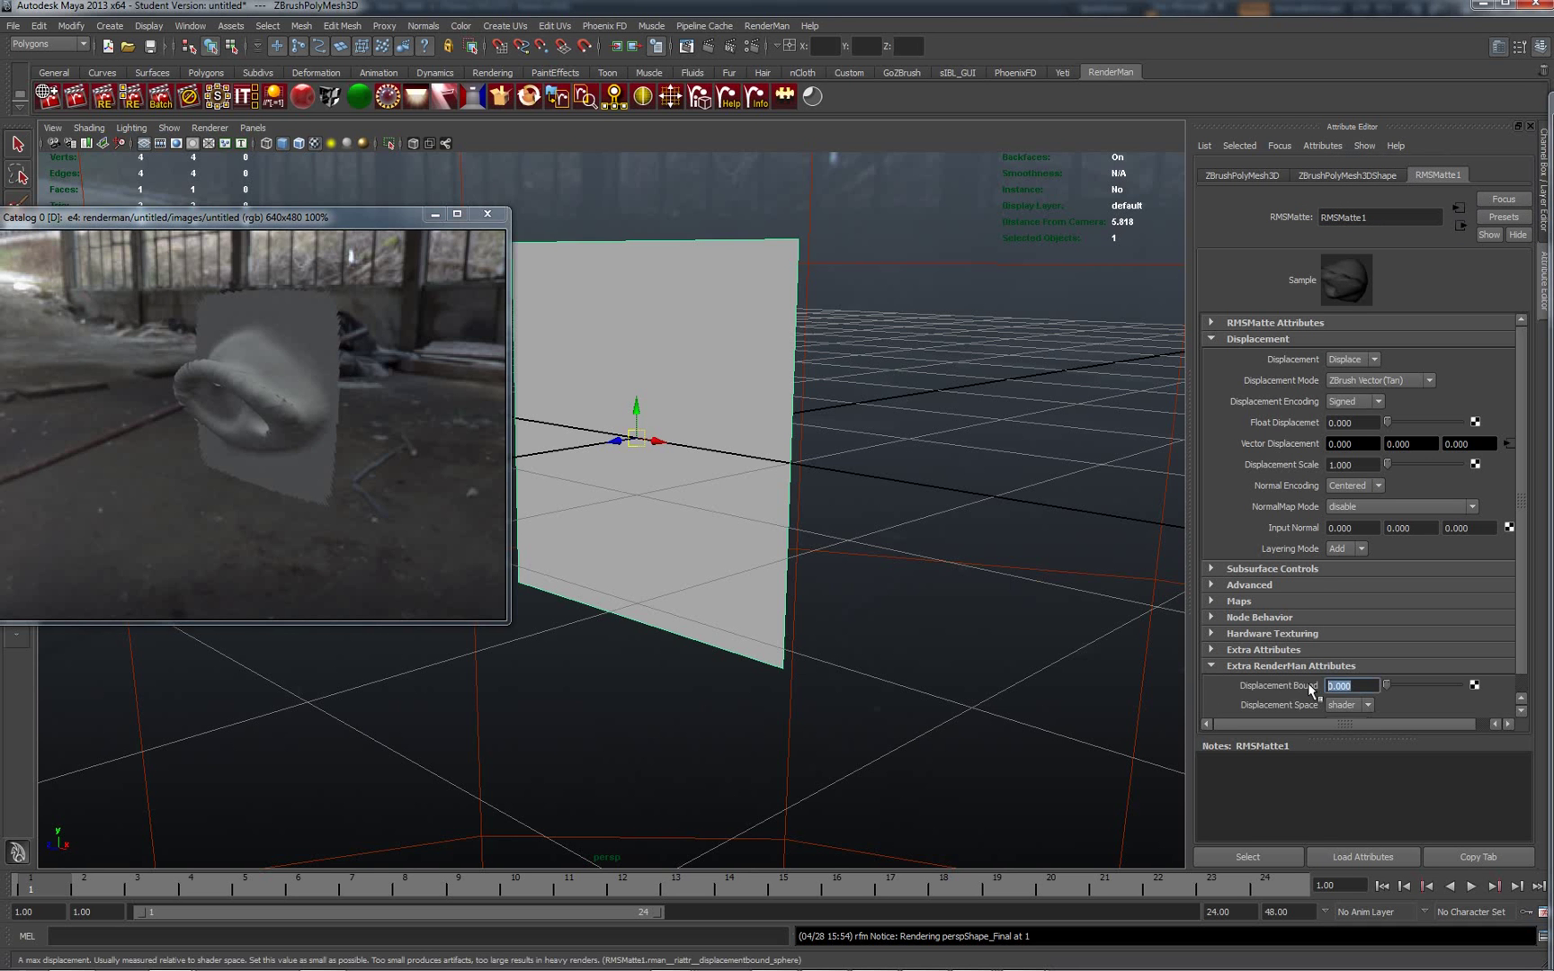
pyautogui.write('4')
pyautogui.press('Return')
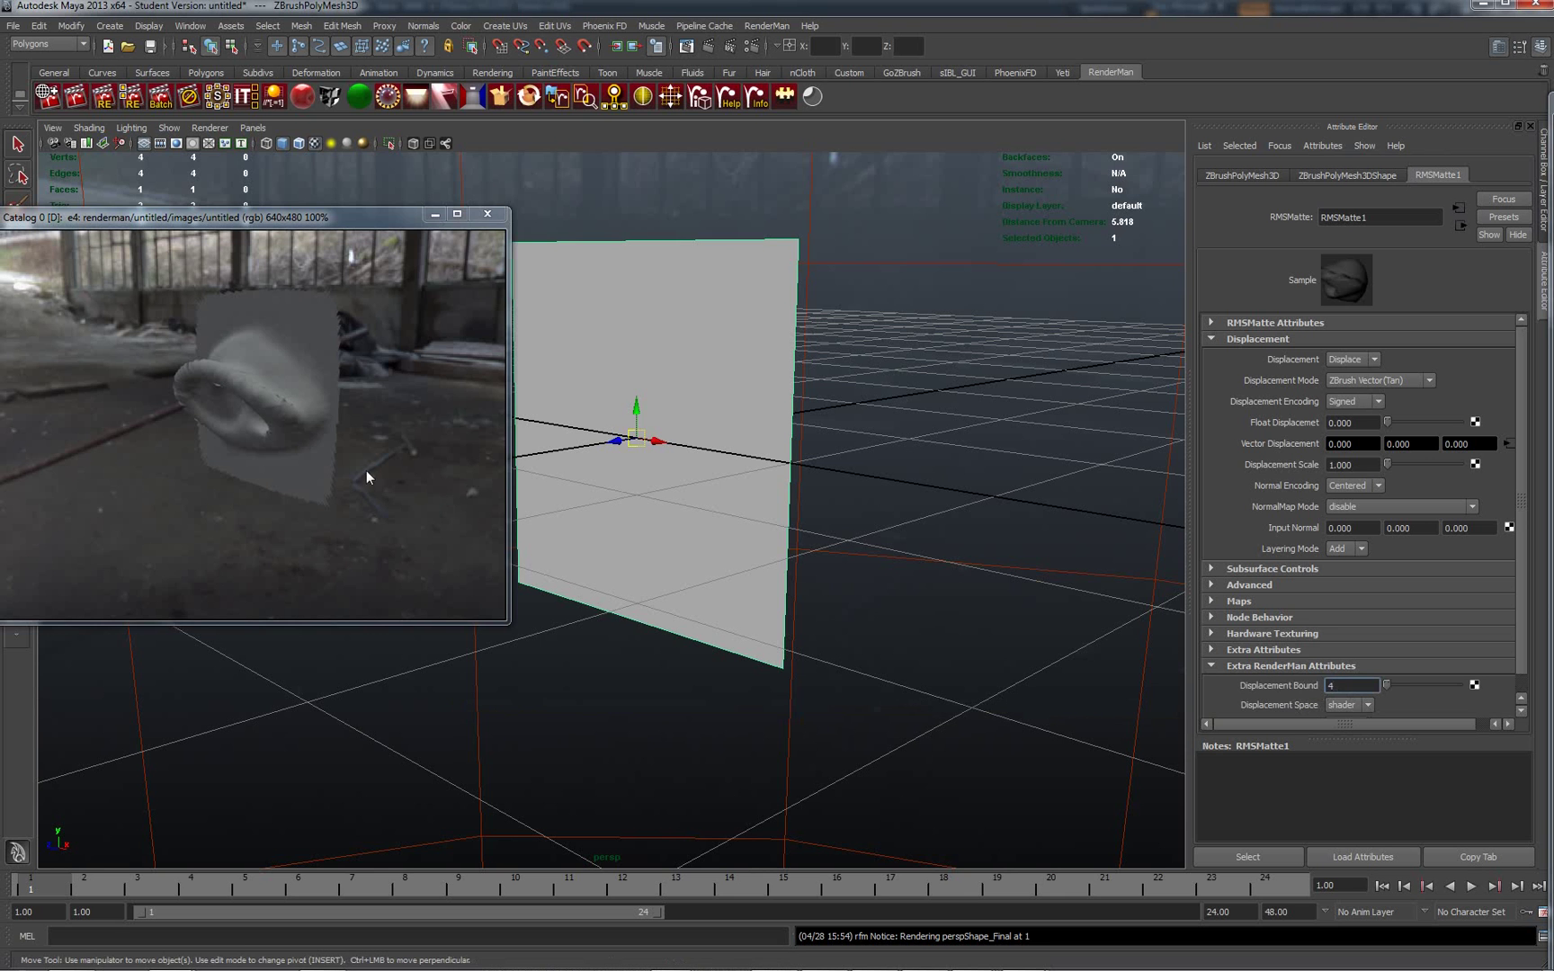
# Re-render the ear as e5 and move the camera closer to the plane
pyautogui.rightClick(328, 368)
pyautogui.click(333, 370)
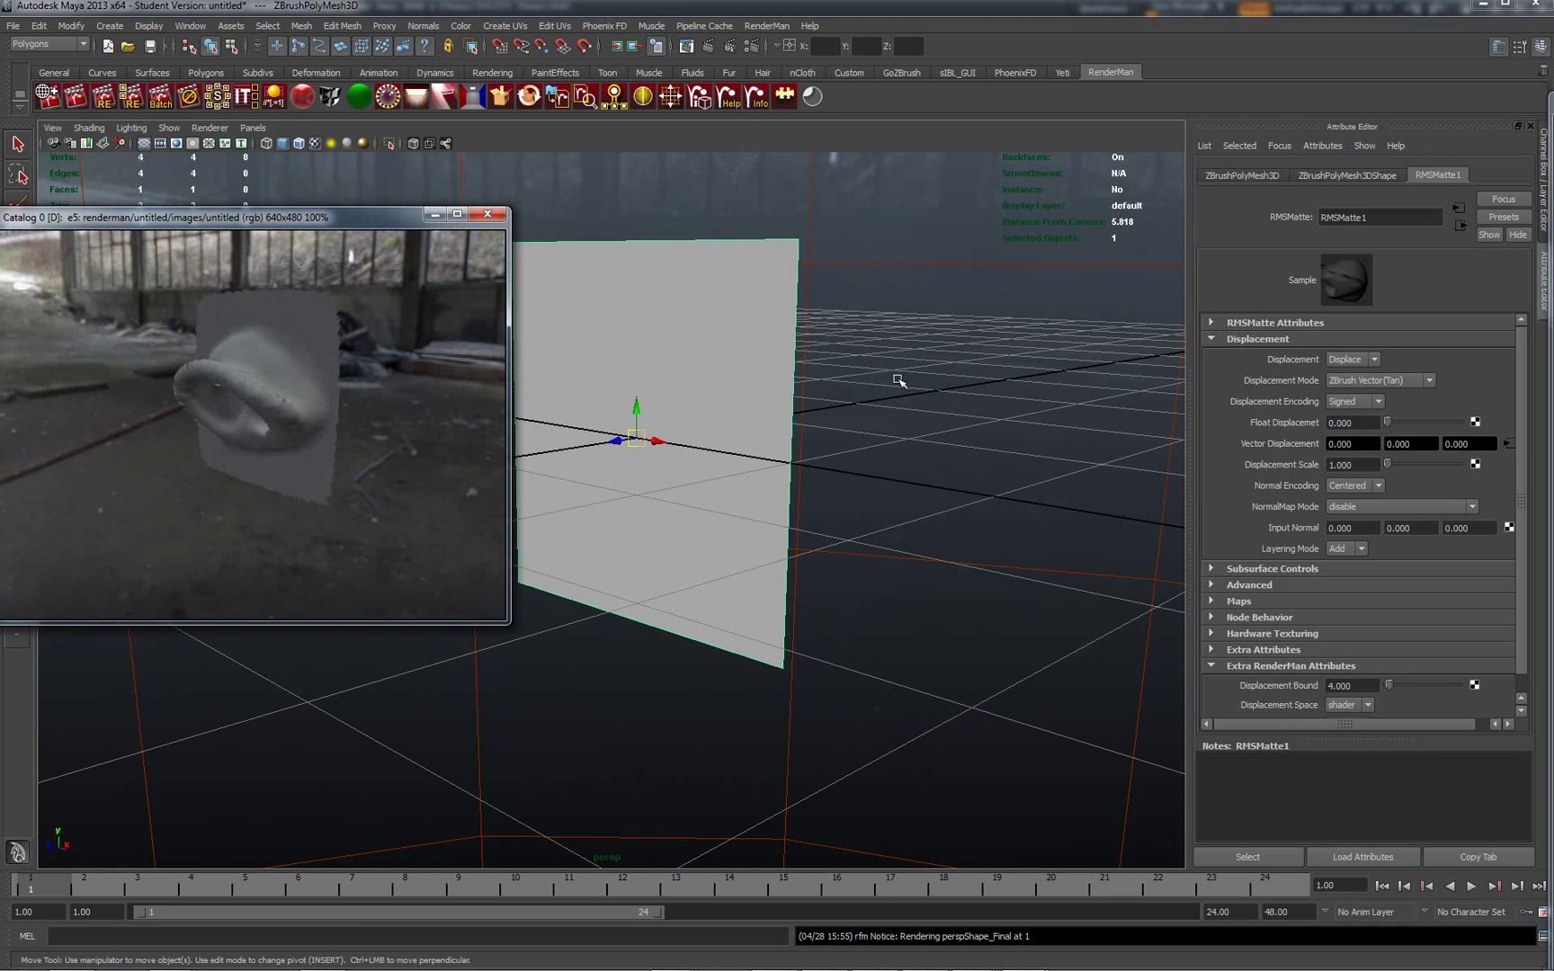
pyautogui.keyDown('alt'); pyautogui.moveTo(895, 443); pyautogui.dragTo(950, 430, button='right'); pyautogui.keyUp('alt')
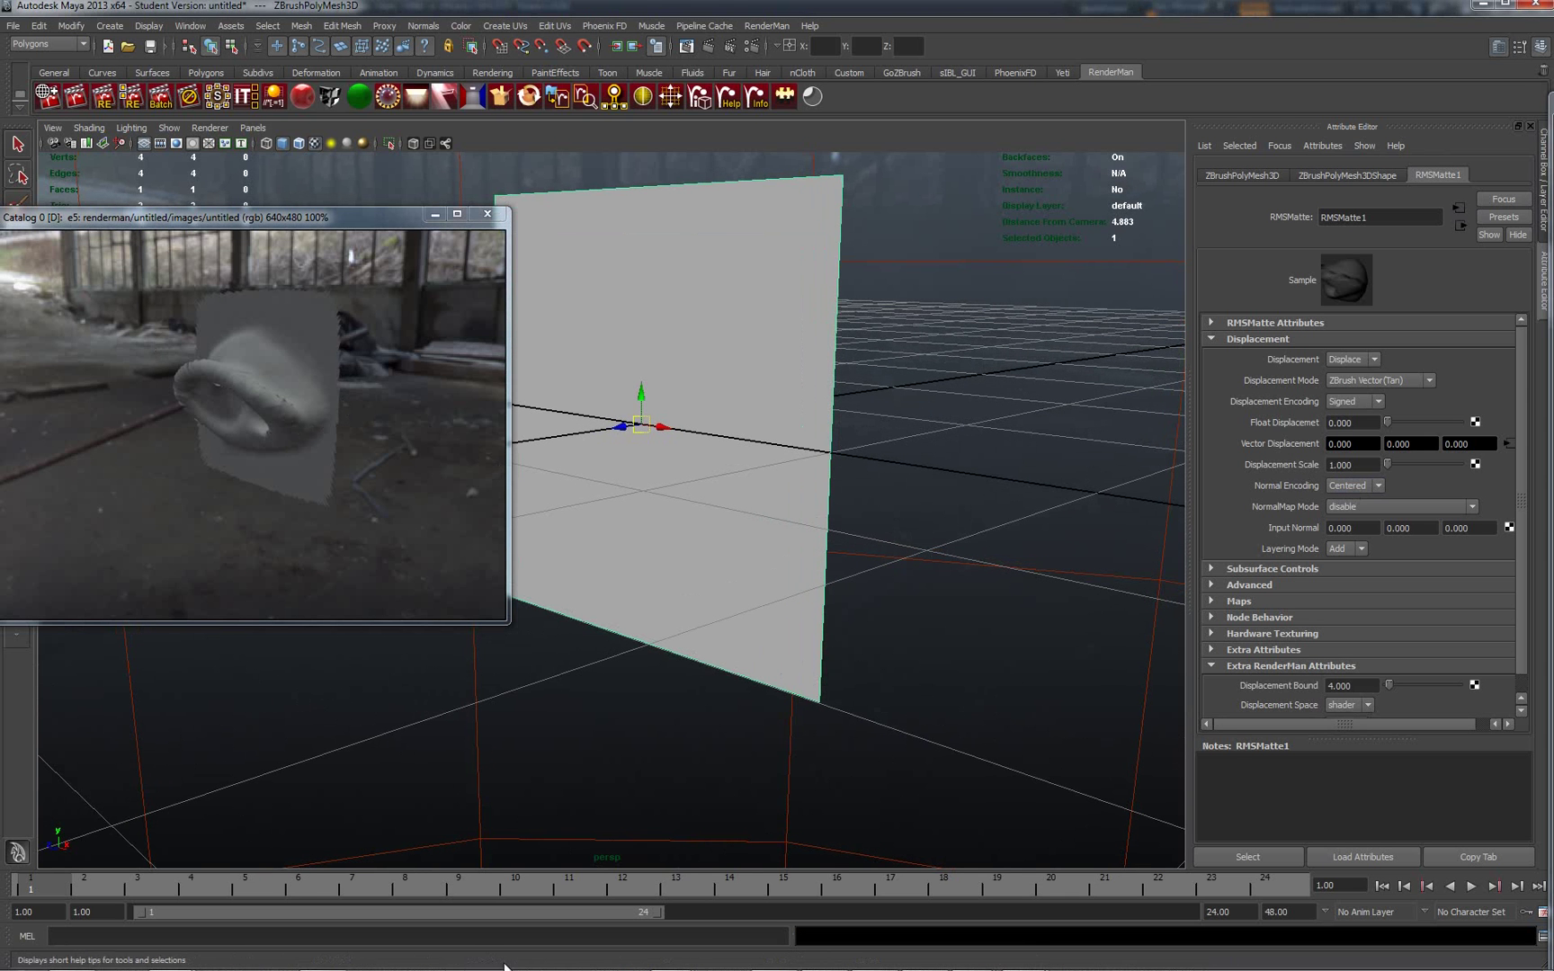
pyautogui.moveTo(508, 967)
# Enable Ray Tracing on the RenderMan Globals Features tab and re-render
pyautogui.click(49, 96)
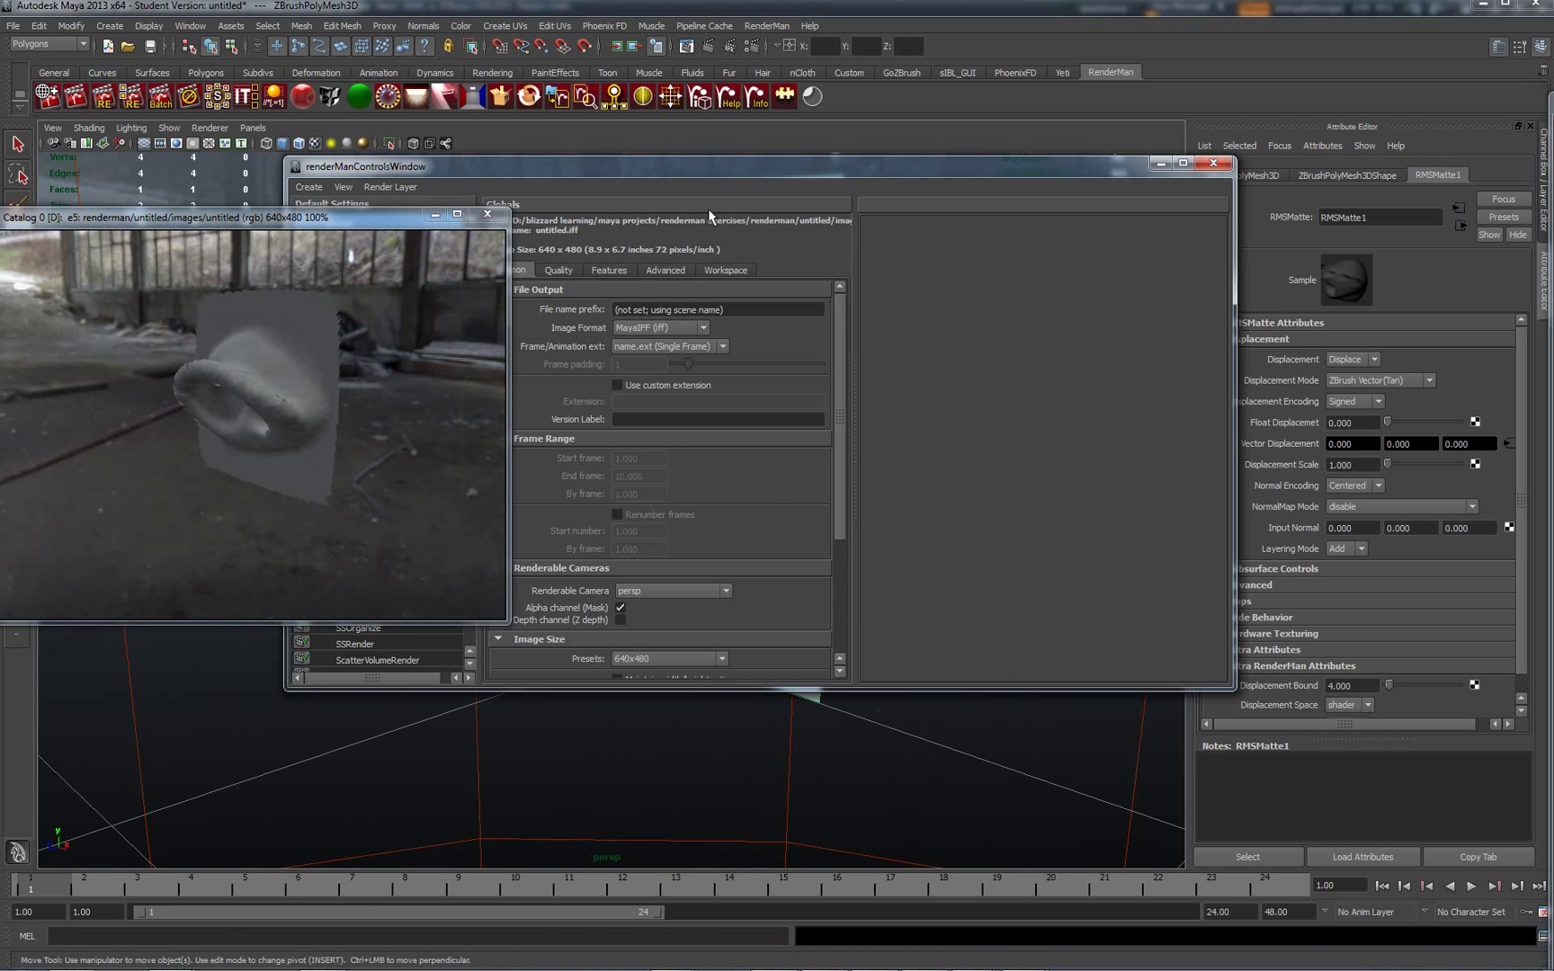
pyautogui.moveTo(713, 159); pyautogui.dragTo(939, 126)
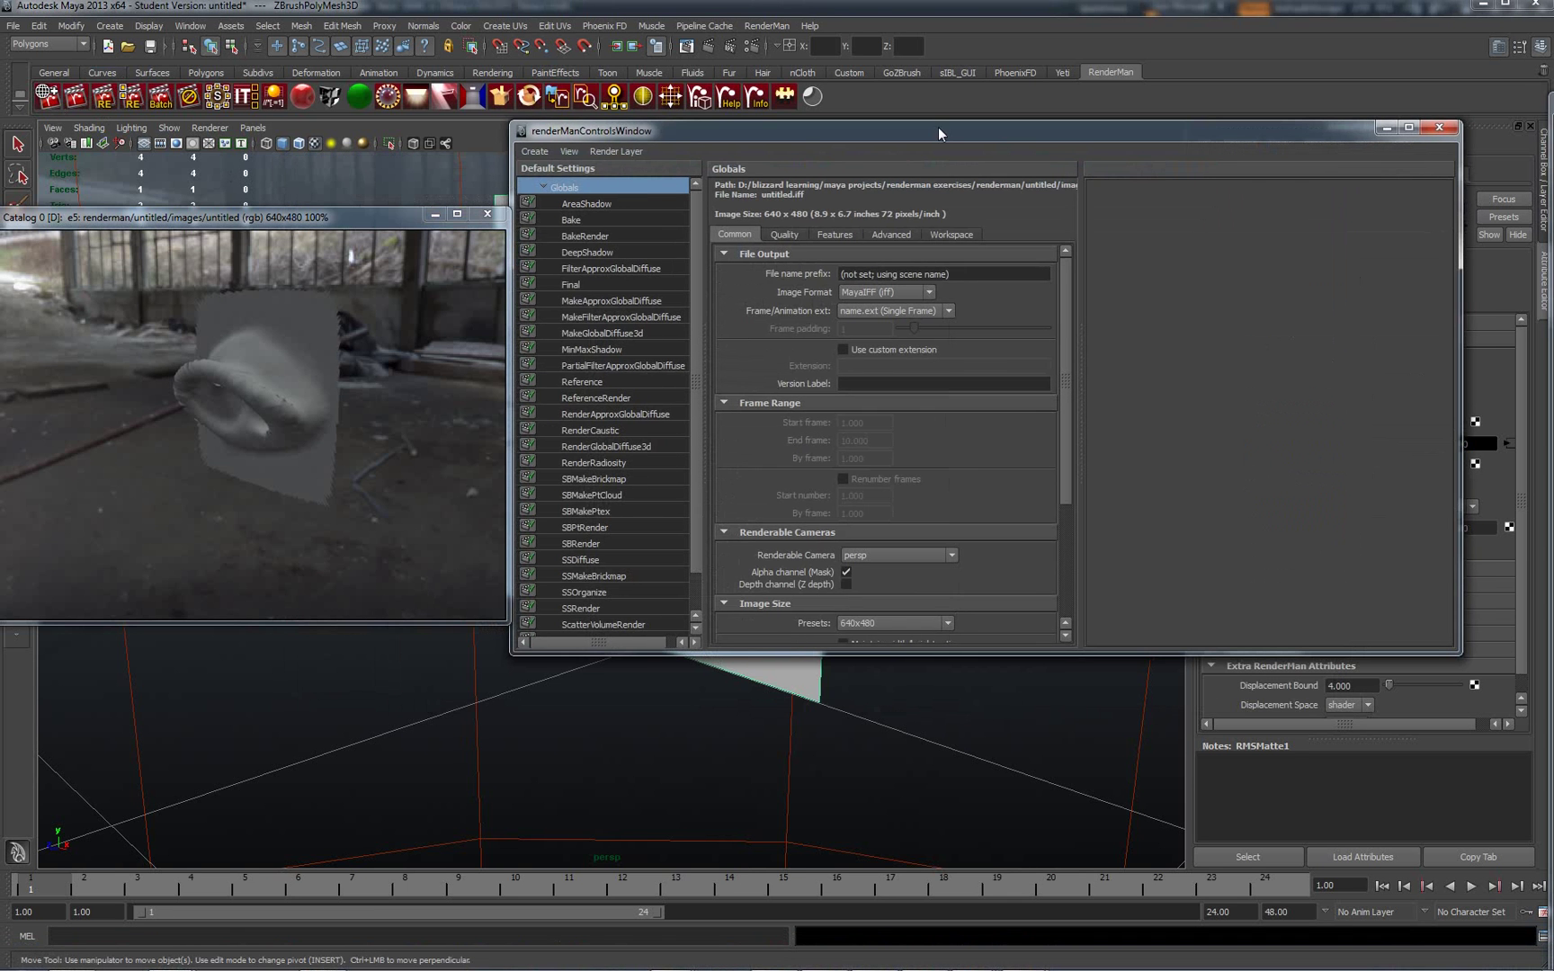
pyautogui.click(834, 234)
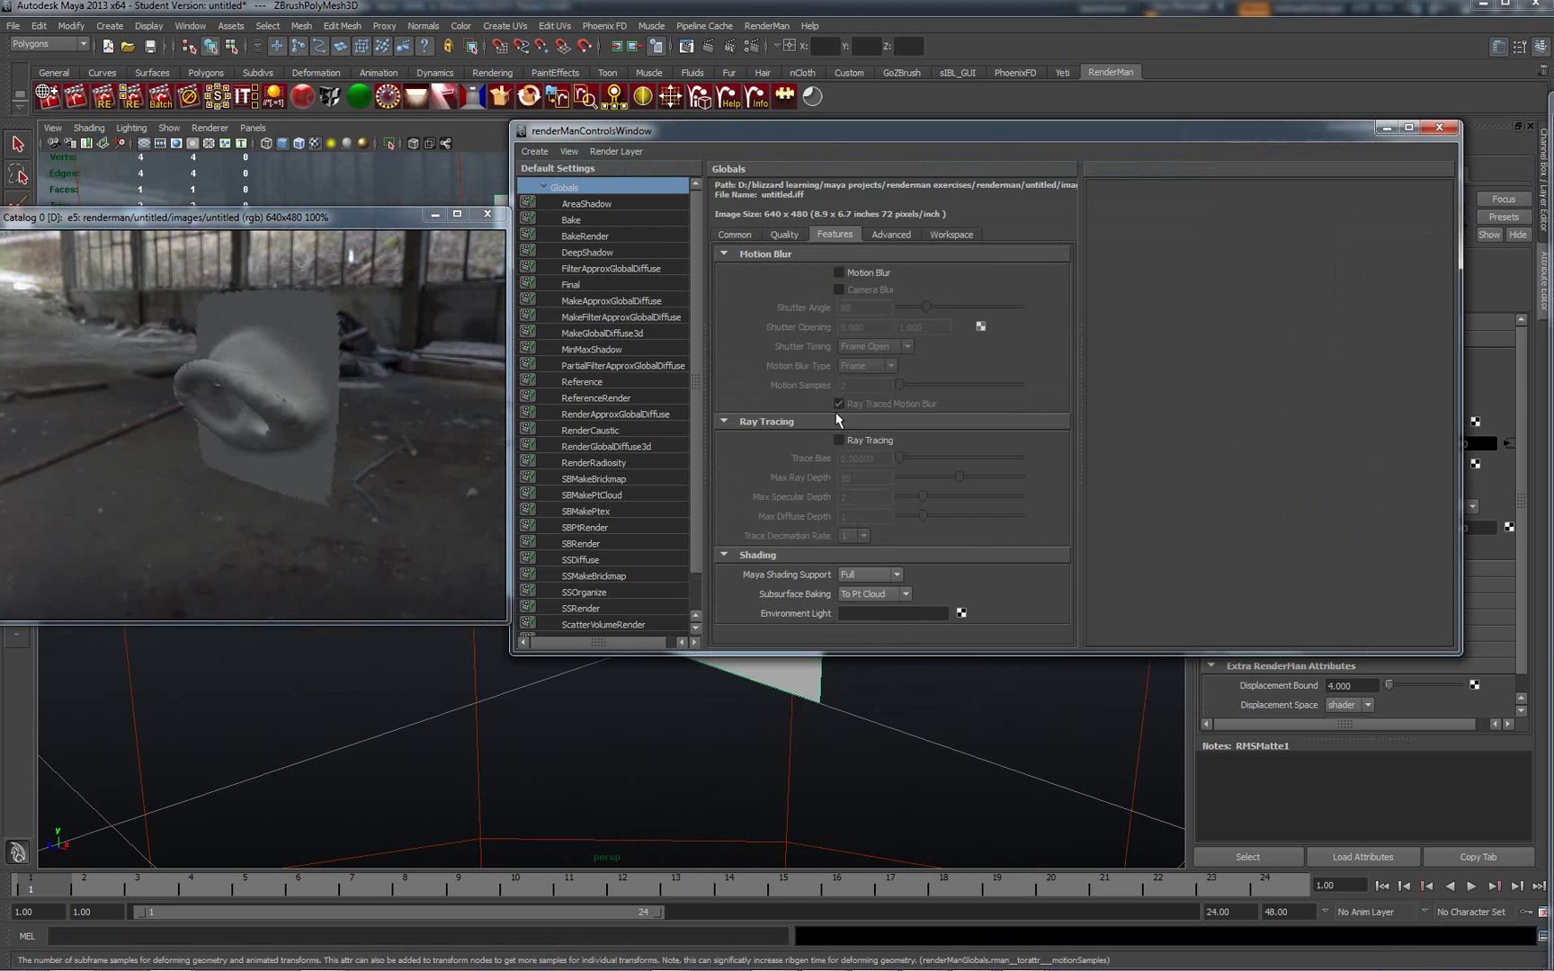
pyautogui.click(839, 439)
pyautogui.rightClick(262, 364)
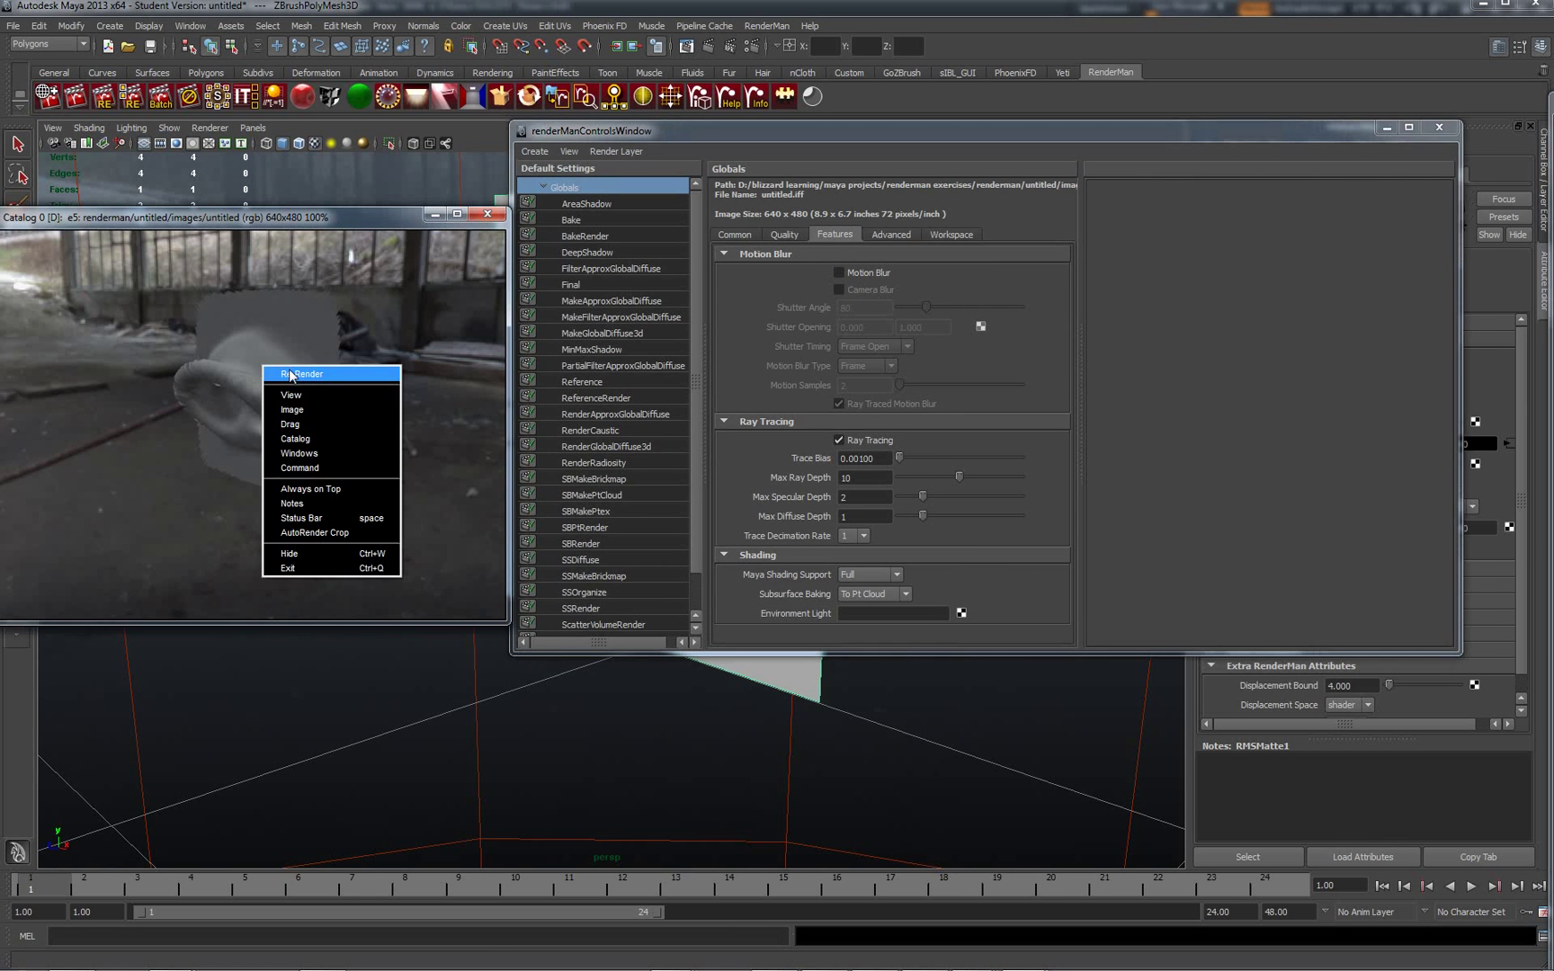
pyautogui.click(294, 373)
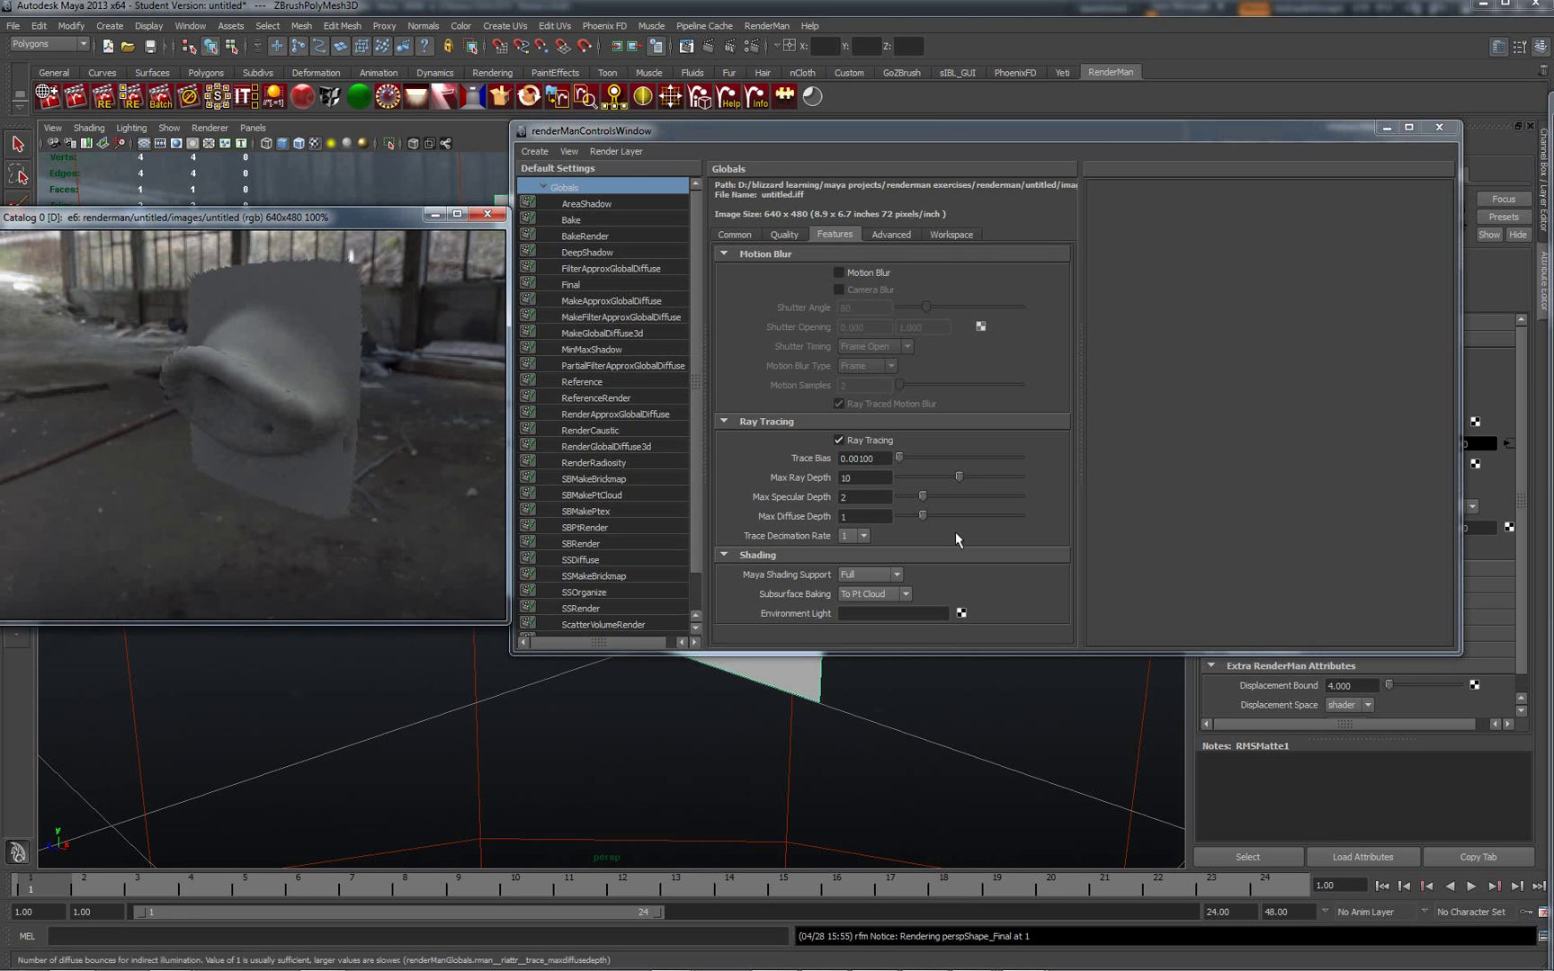
# Keep Trace Decimation Rate at 1, set Quality Shading Rate to 1.0, and re-render as e7
pyautogui.click(863, 535)
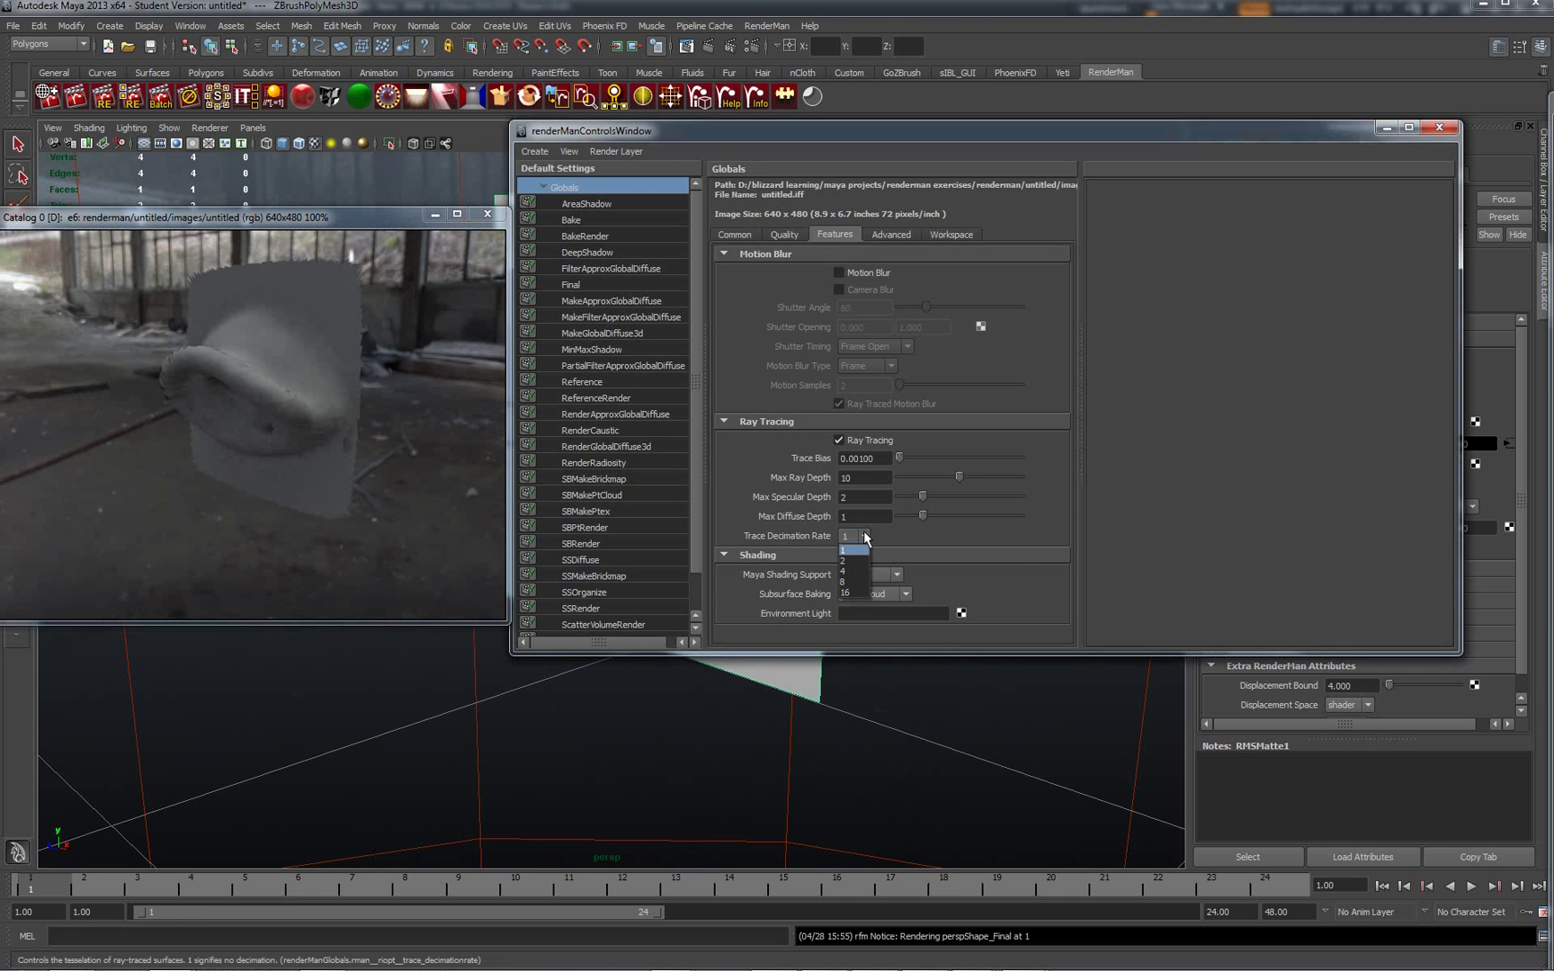
pyautogui.click(854, 549)
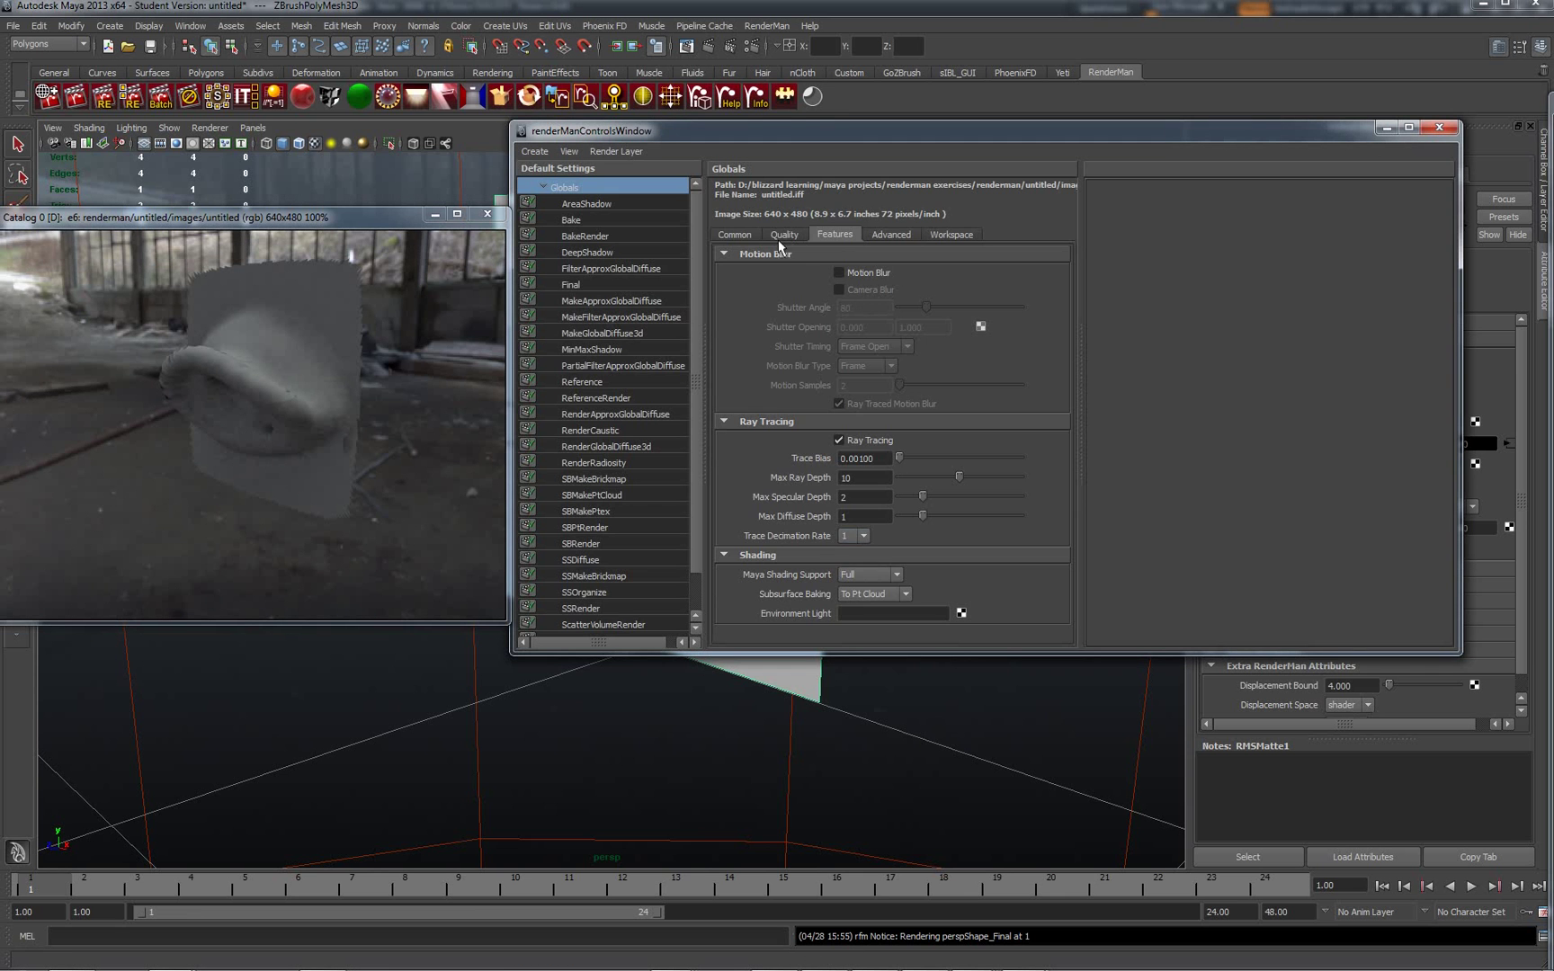
pyautogui.click(732, 235)
pyautogui.click(833, 236)
pyautogui.click(739, 237)
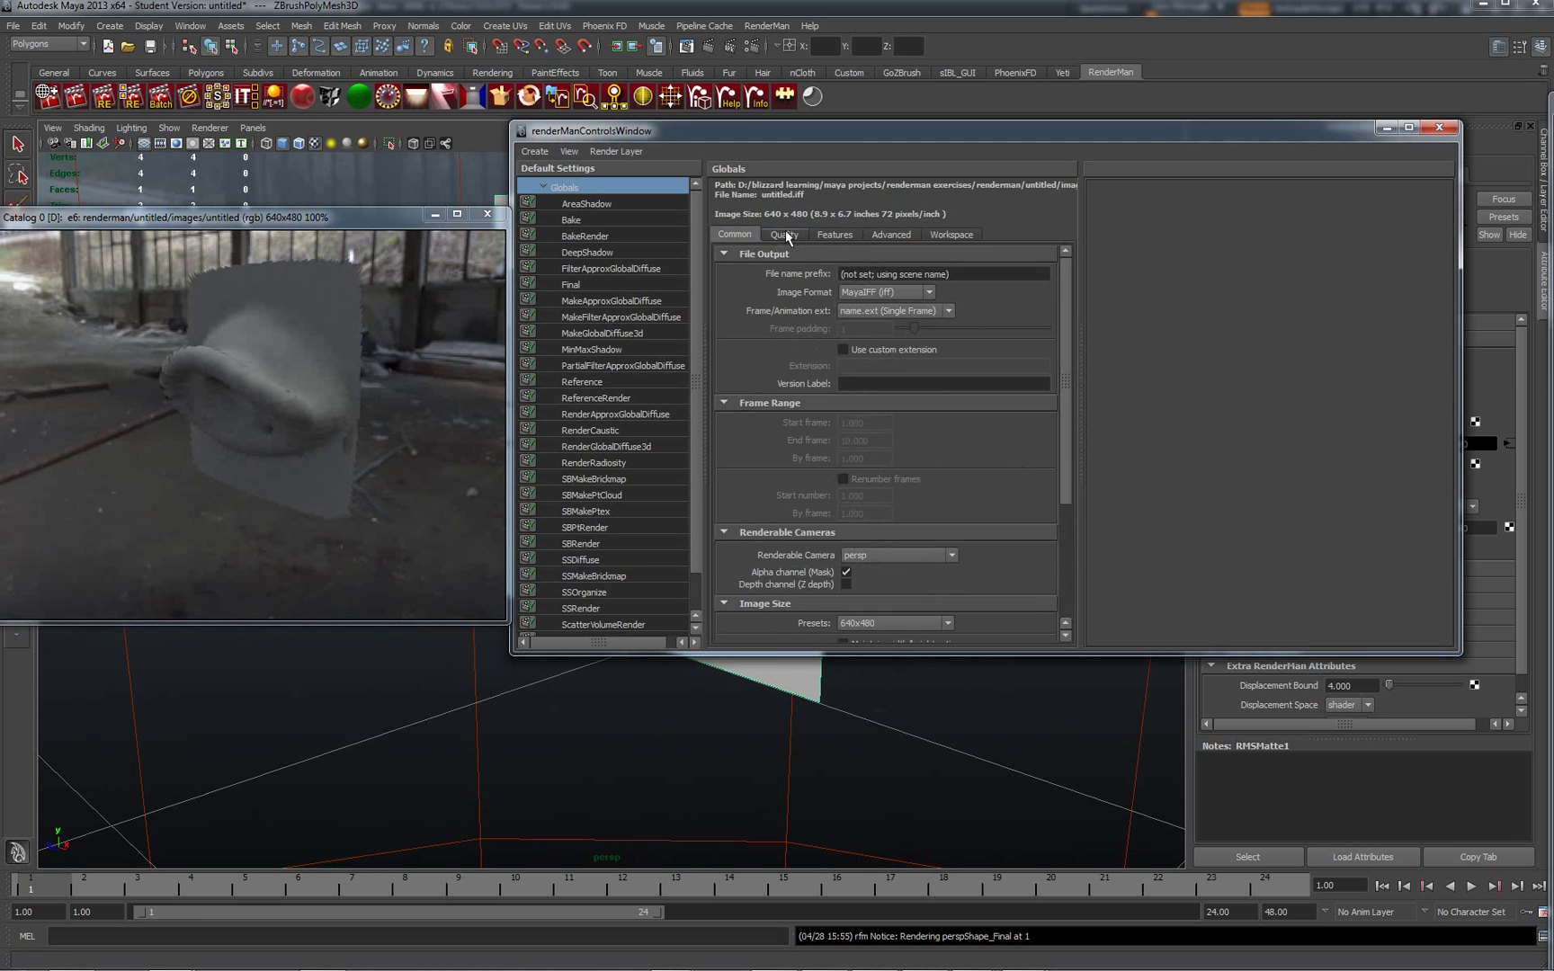
pyautogui.click(784, 232)
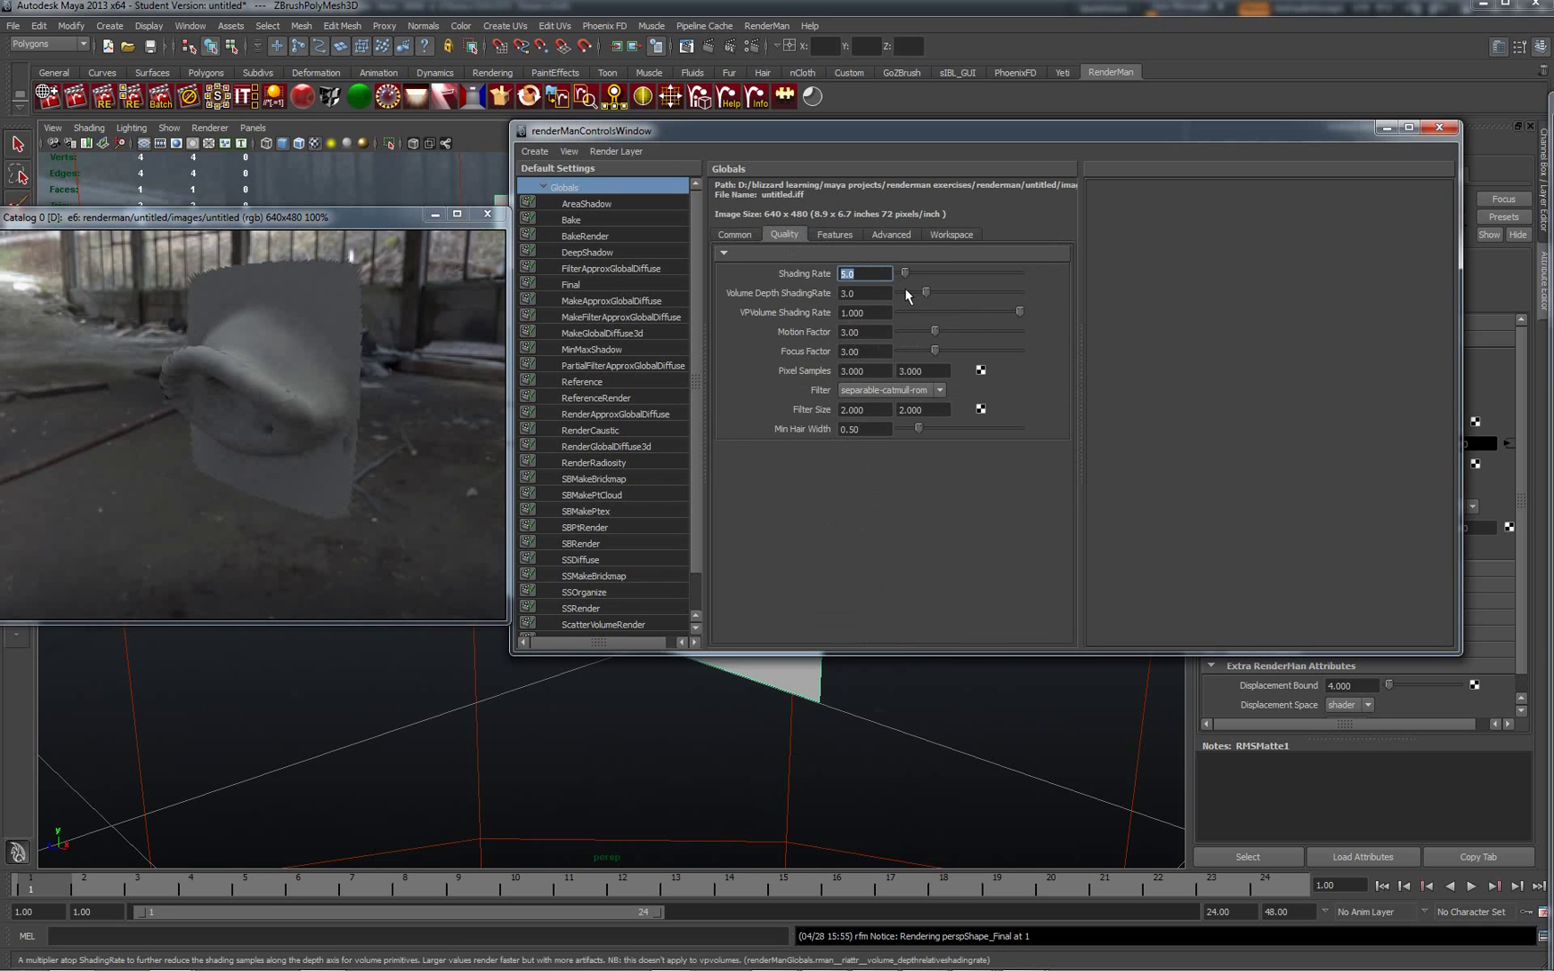
pyautogui.write('1')
pyautogui.press('Return')
pyautogui.rightClick(260, 364)
pyautogui.click(285, 359)
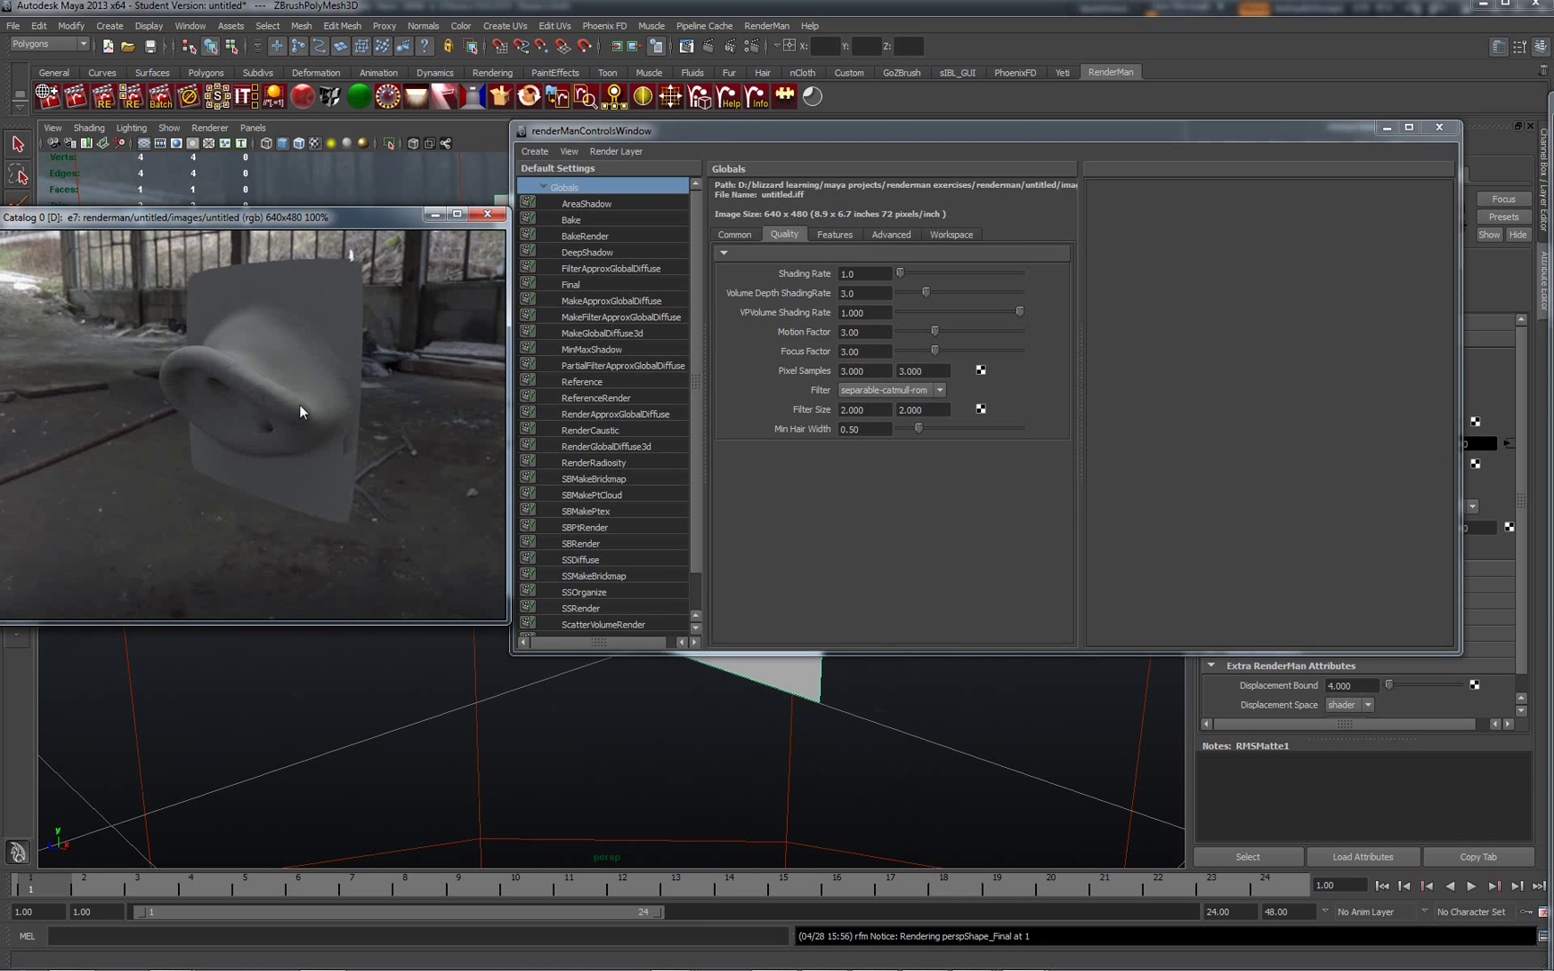
# Rotate the plane about its Z axis so the ear stands upright, and render it
pyautogui.moveTo(796, 128); pyautogui.dragTo(1345, 232)
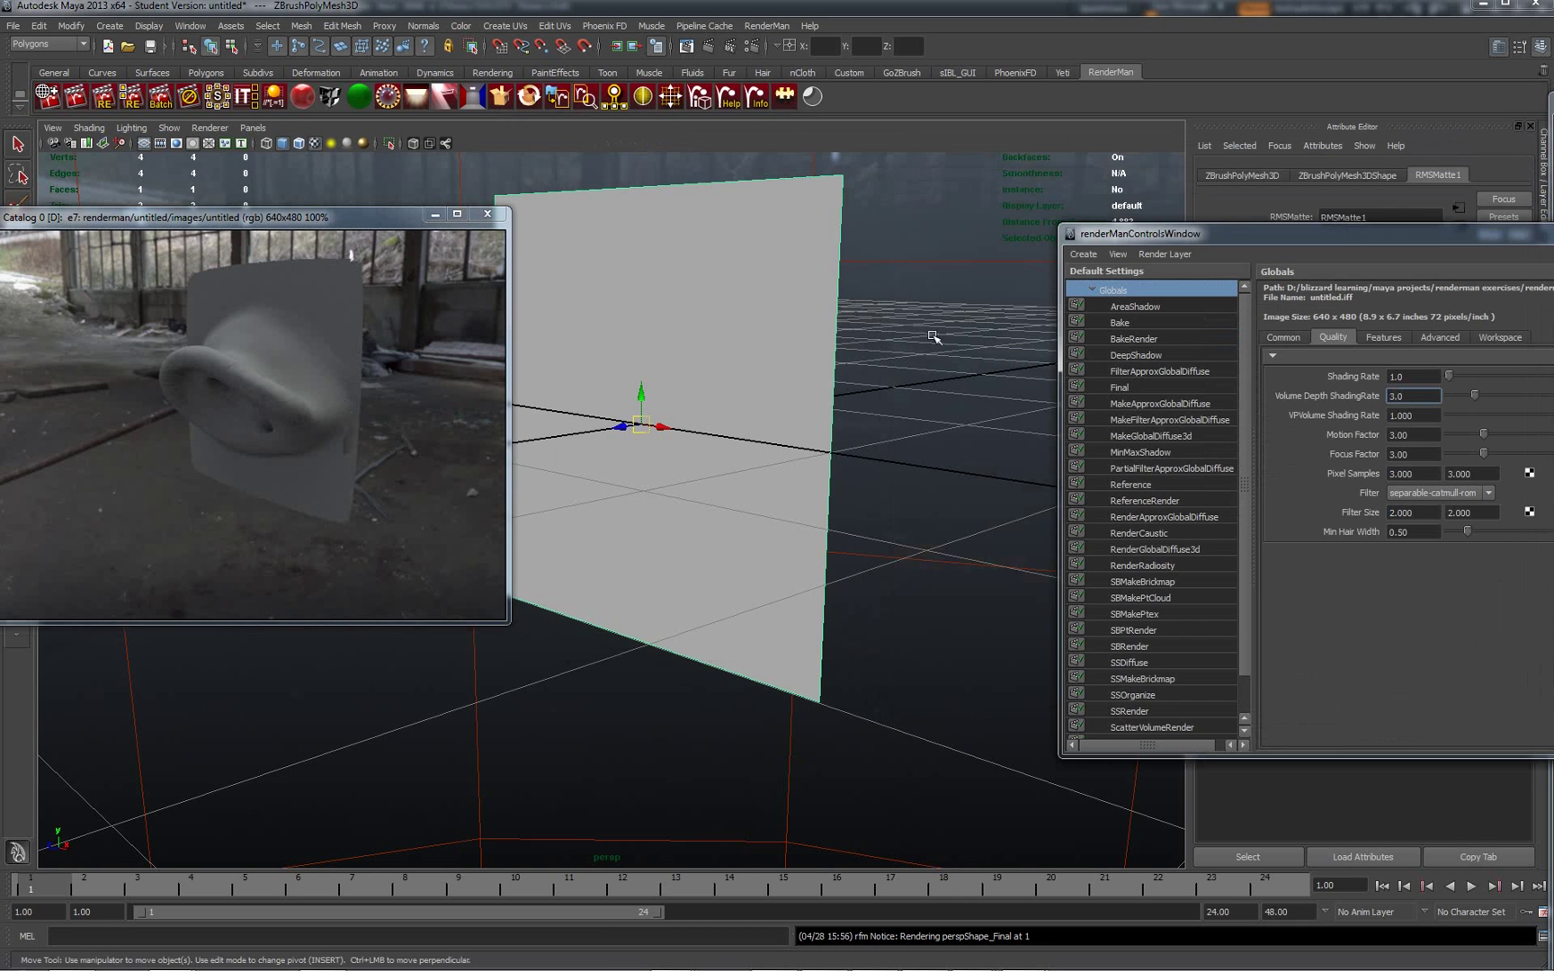
pyautogui.click(804, 371)
pyautogui.press('e')
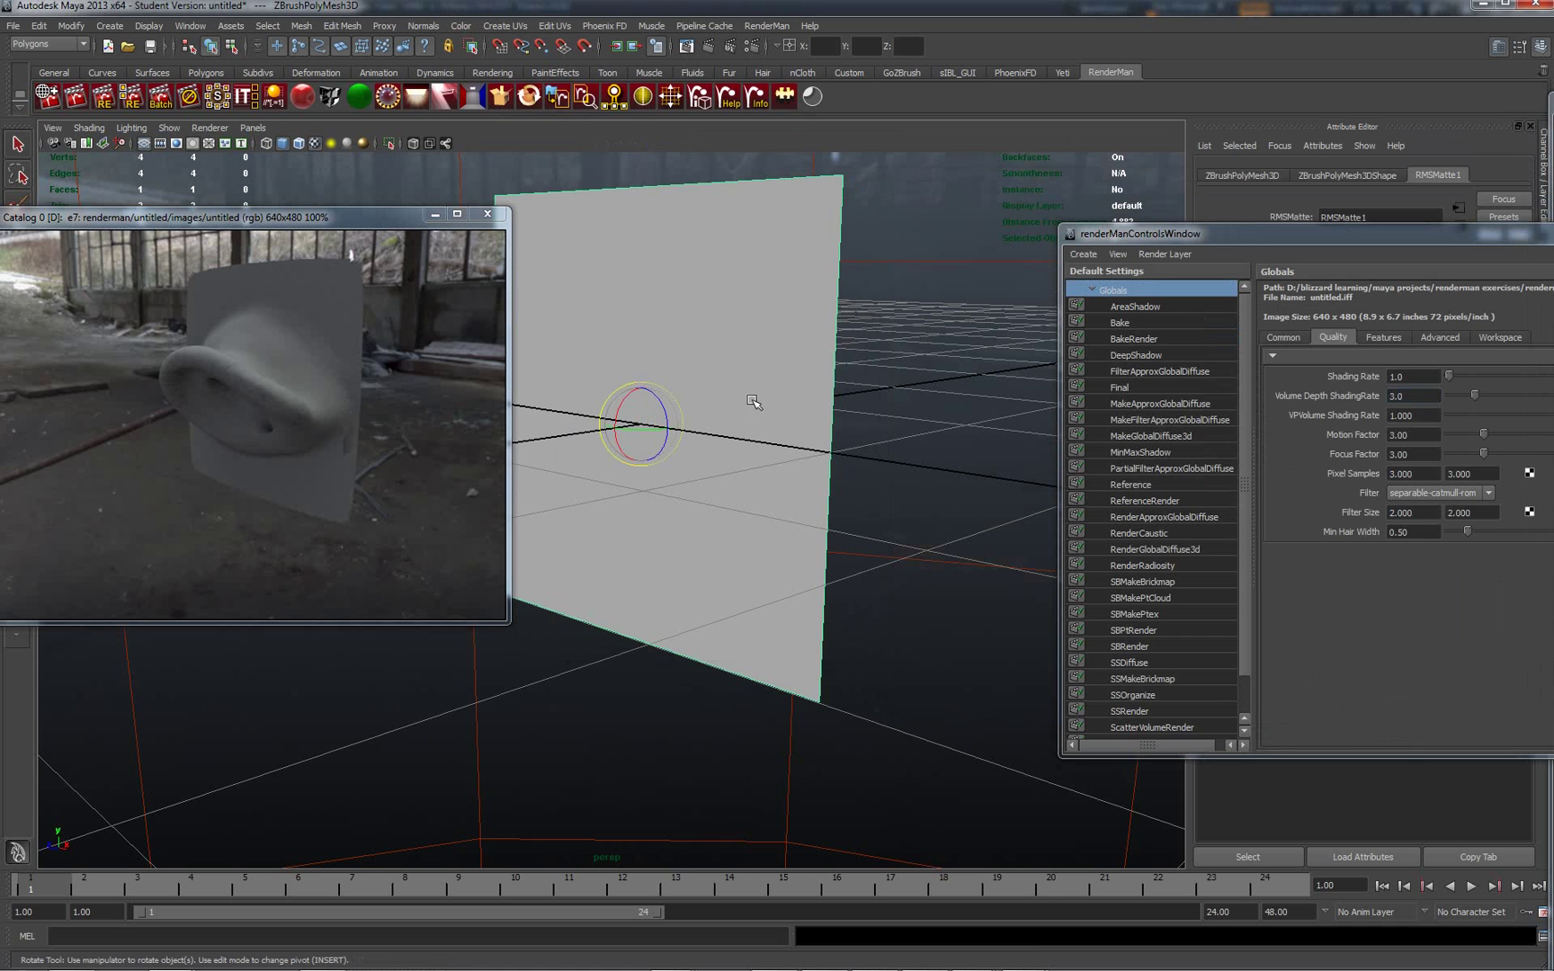
pyautogui.moveTo(664, 410); pyautogui.dragTo(666, 446)
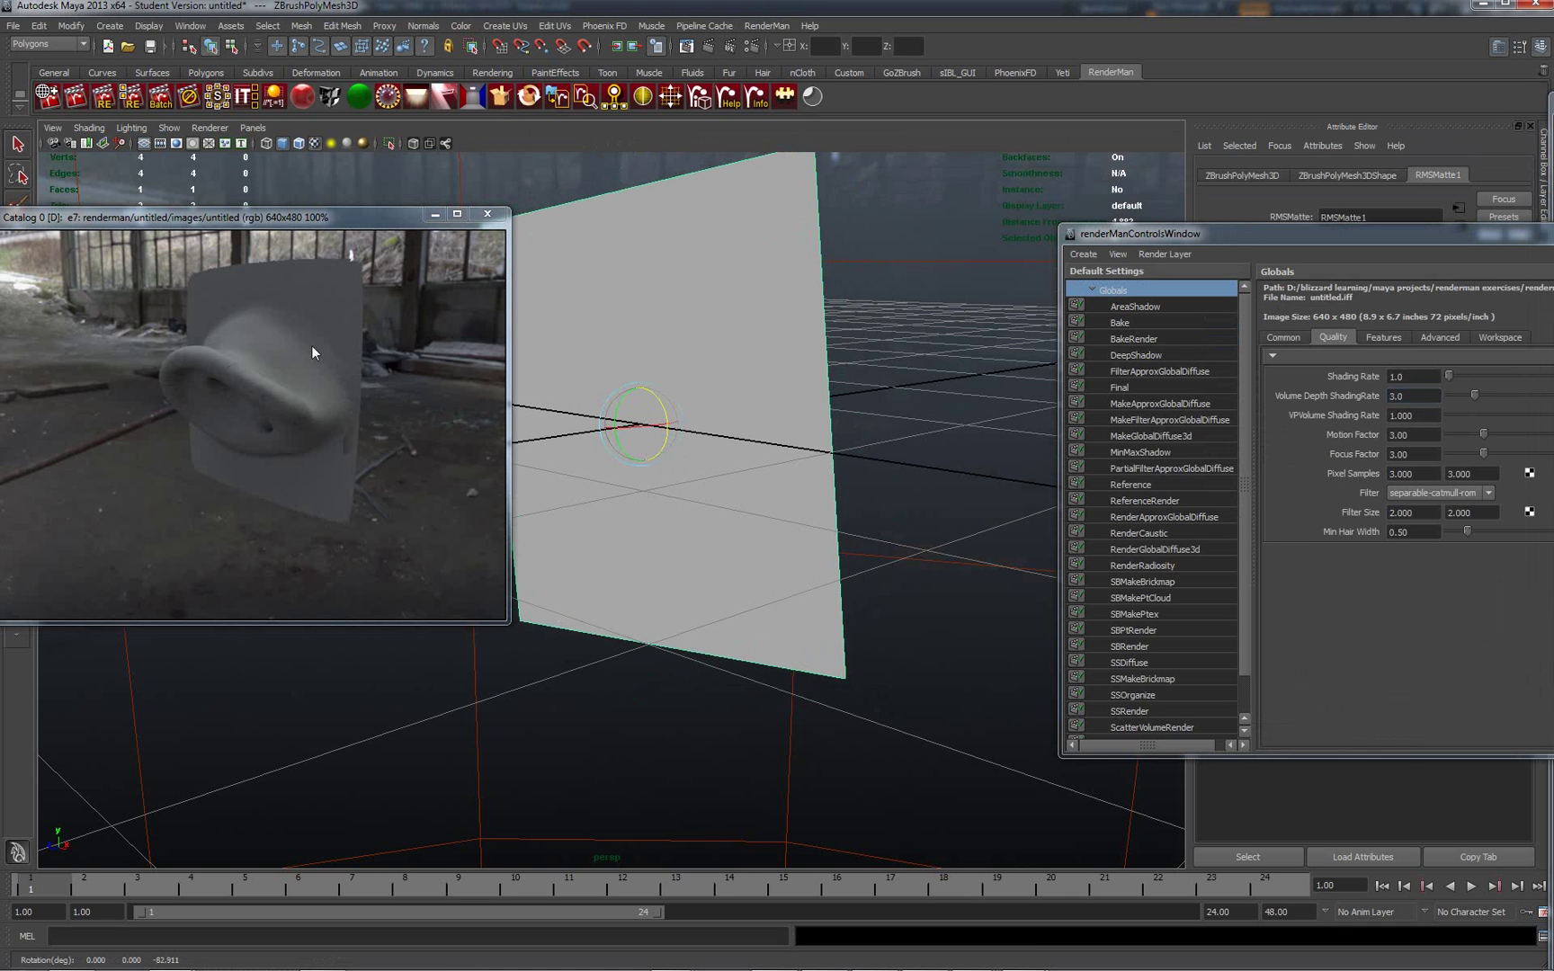
pyautogui.rightClick(319, 347)
pyautogui.click(335, 348)
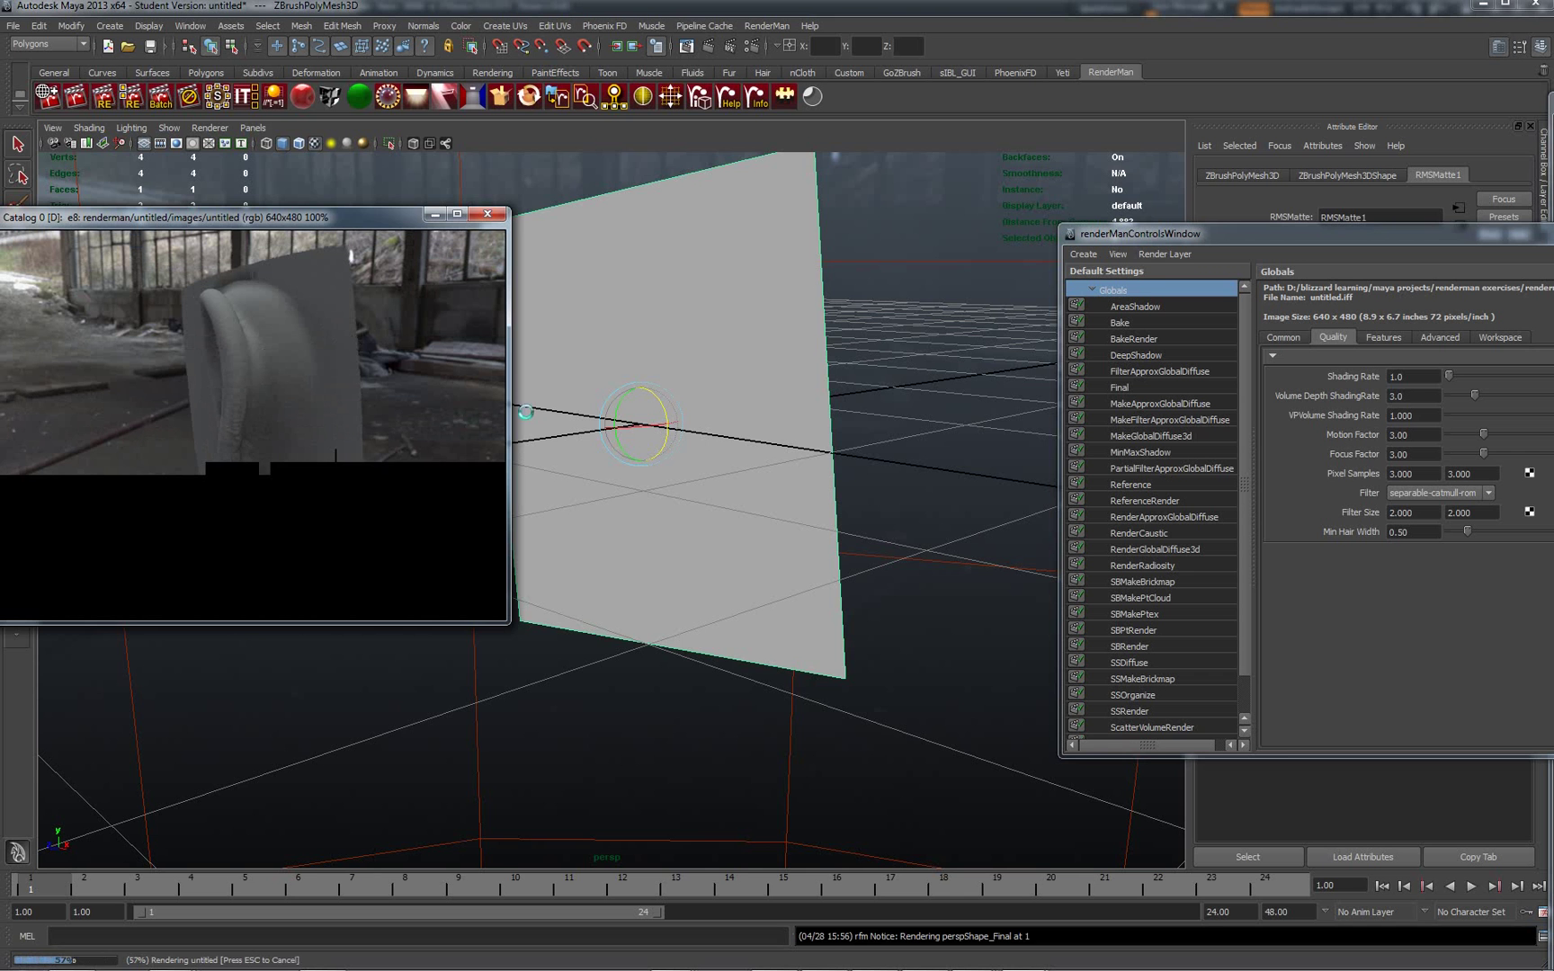
# Re-render the ear from a closer, more front-on camera angle
pyautogui.keyDown('alt'); pyautogui.moveTo(597, 711); pyautogui.dragTo(759, 701); pyautogui.keyUp('alt')
pyautogui.rightClick(343, 414)
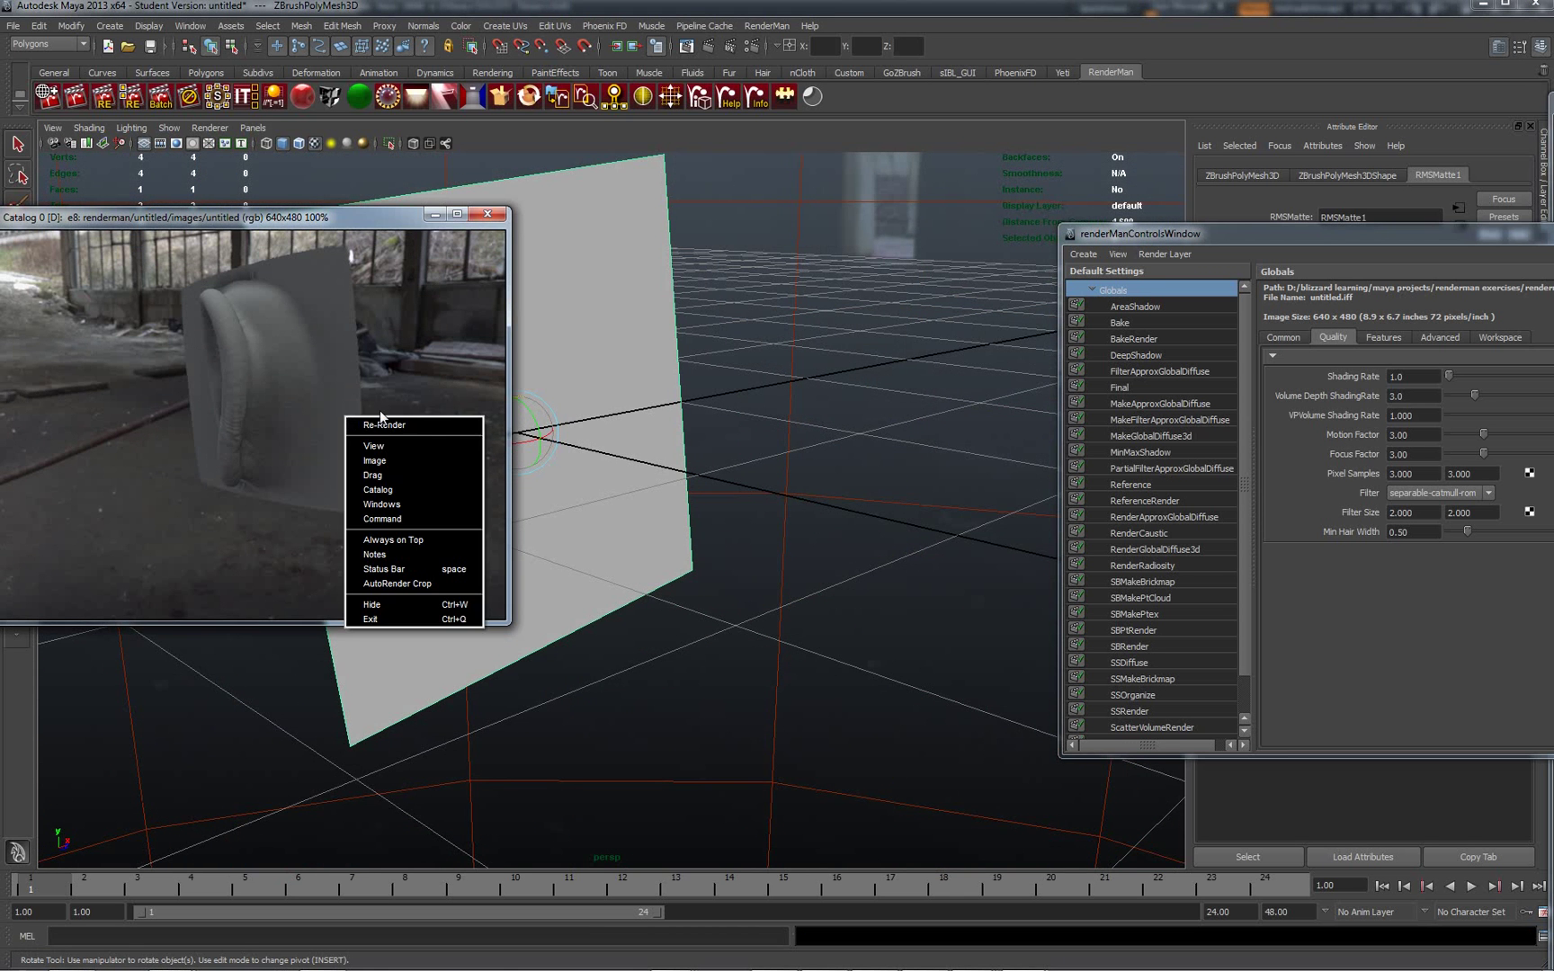
pyautogui.click(384, 423)
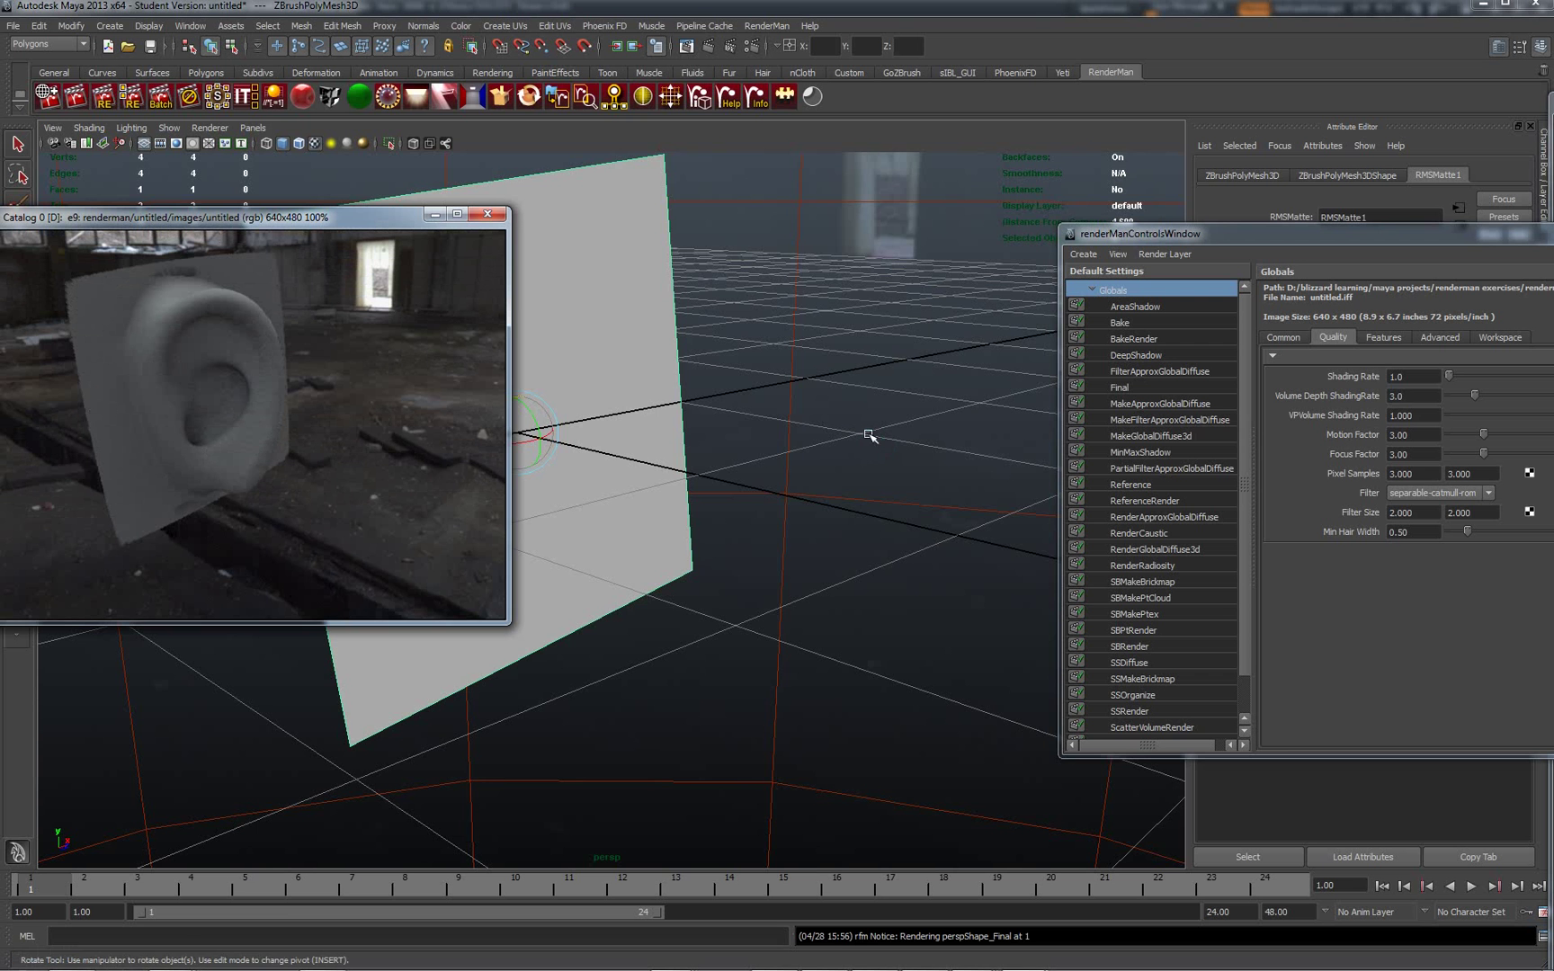
# Re-render the ear from below looking up toward the windows, then close the render catalog
pyautogui.keyDown('alt'); pyautogui.moveTo(753, 635); pyautogui.dragTo(603, 522); pyautogui.keyUp('alt')
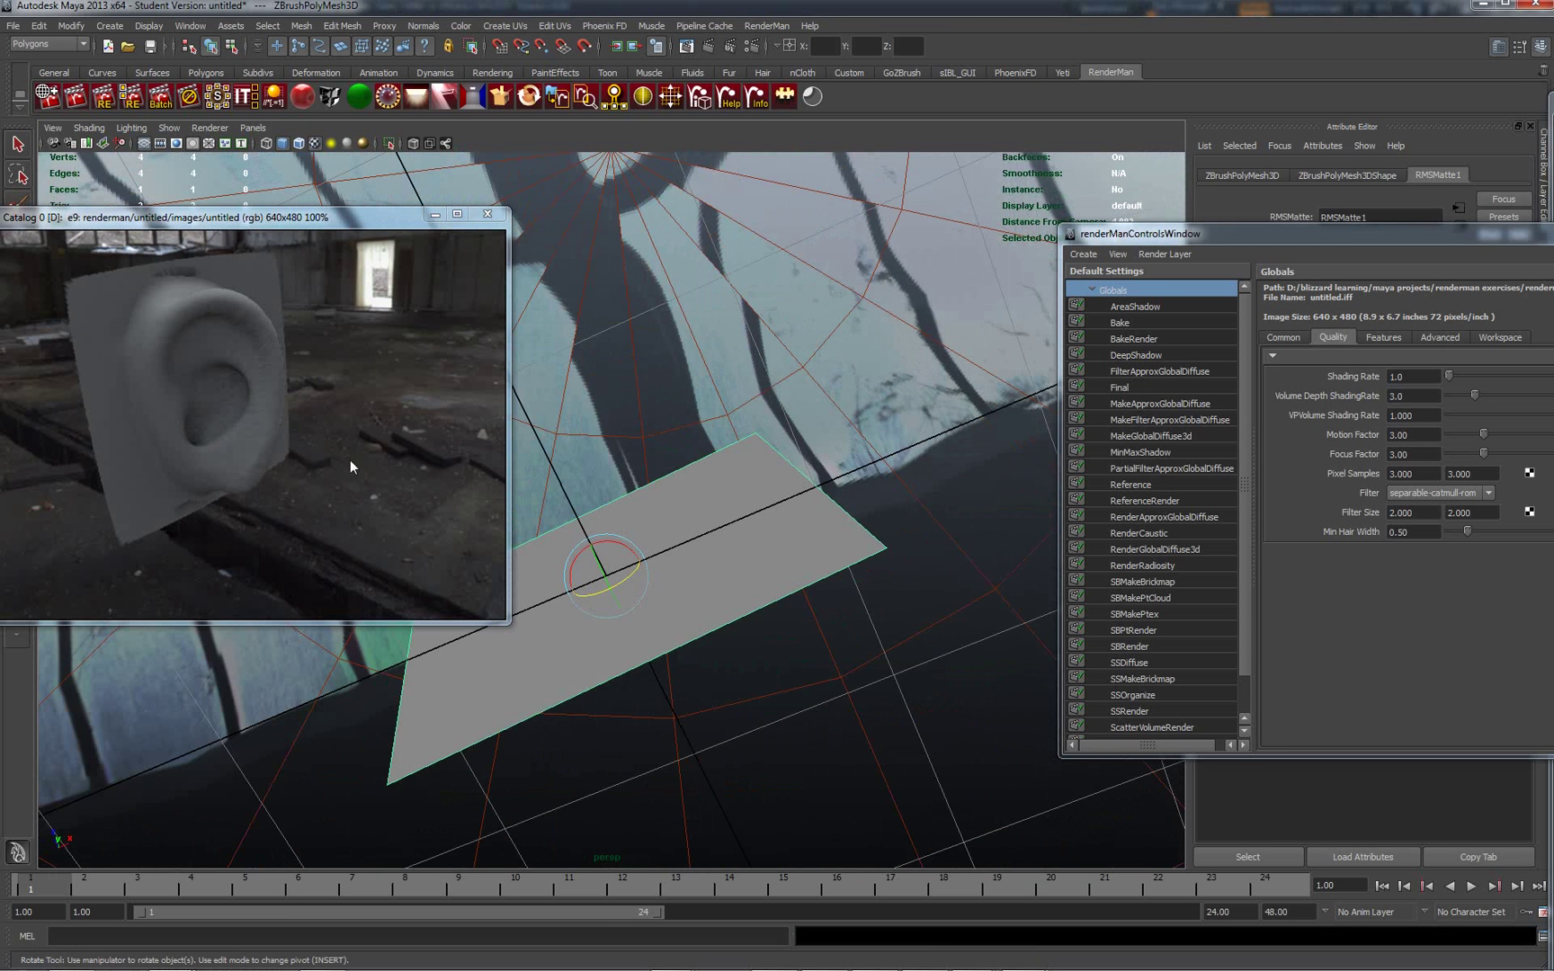
pyautogui.moveTo(617, 676)
pyautogui.keyDown('alt'); pyautogui.mouseDown()
pyautogui.moveTo(635, 669)
pyautogui.moveTo(612, 643)
pyautogui.mouseUp(); pyautogui.keyUp('alt')
pyautogui.rightClick(283, 373)
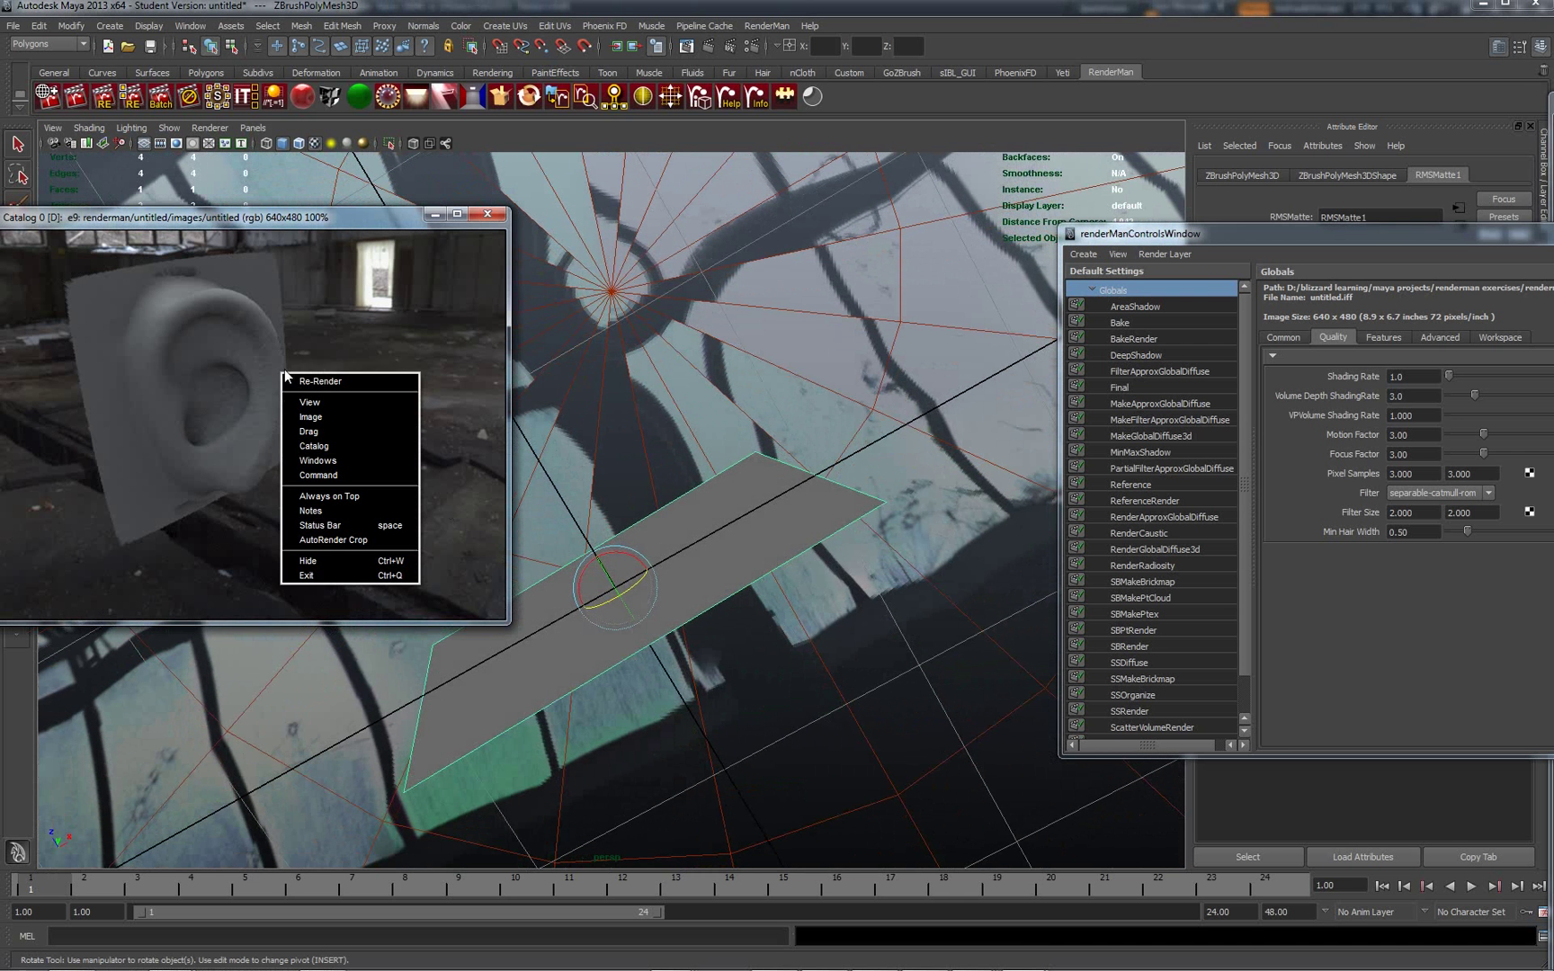
pyautogui.click(321, 381)
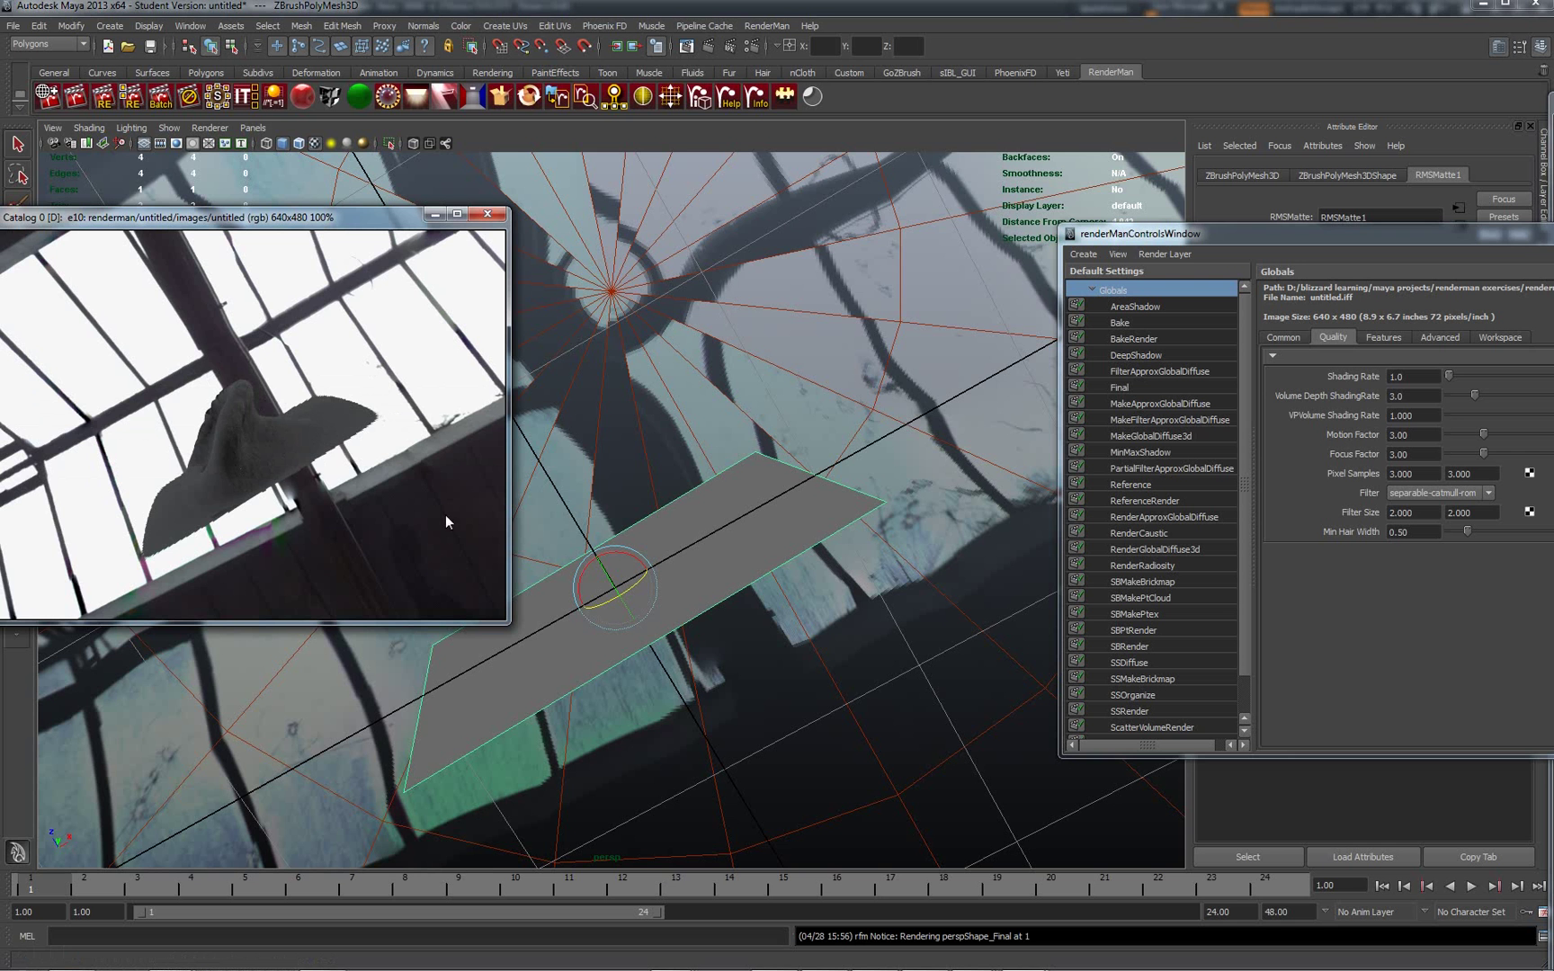
pyautogui.click(436, 214)
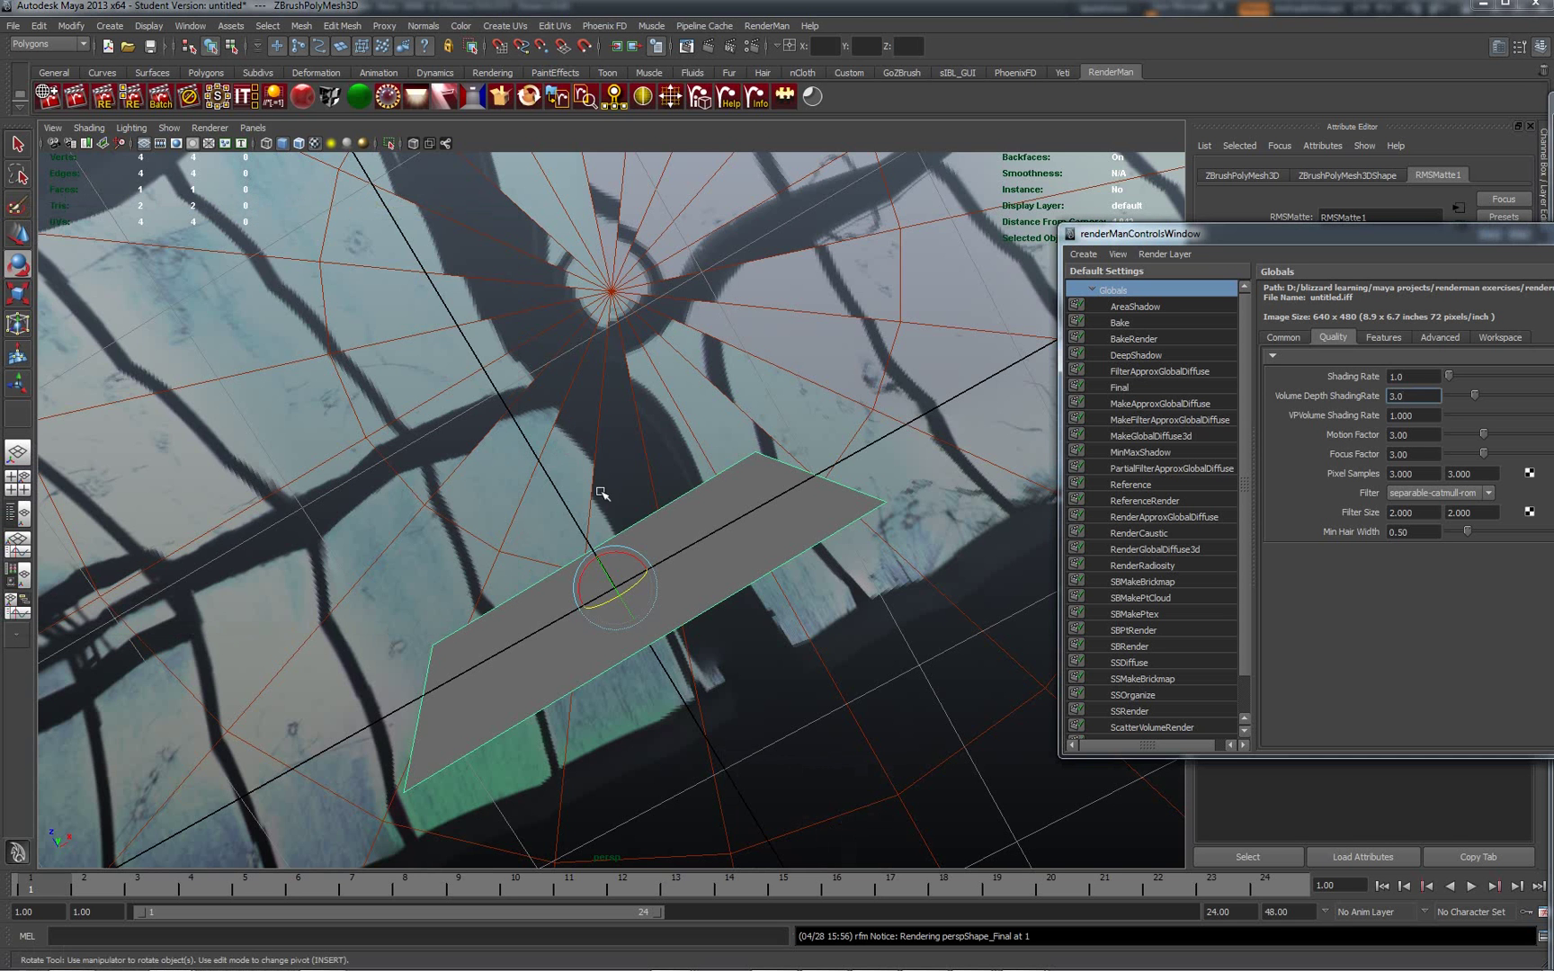
pyautogui.keyDown('alt'); pyautogui.moveTo(597, 496); pyautogui.dragTo(645, 600); pyautogui.keyUp('alt')
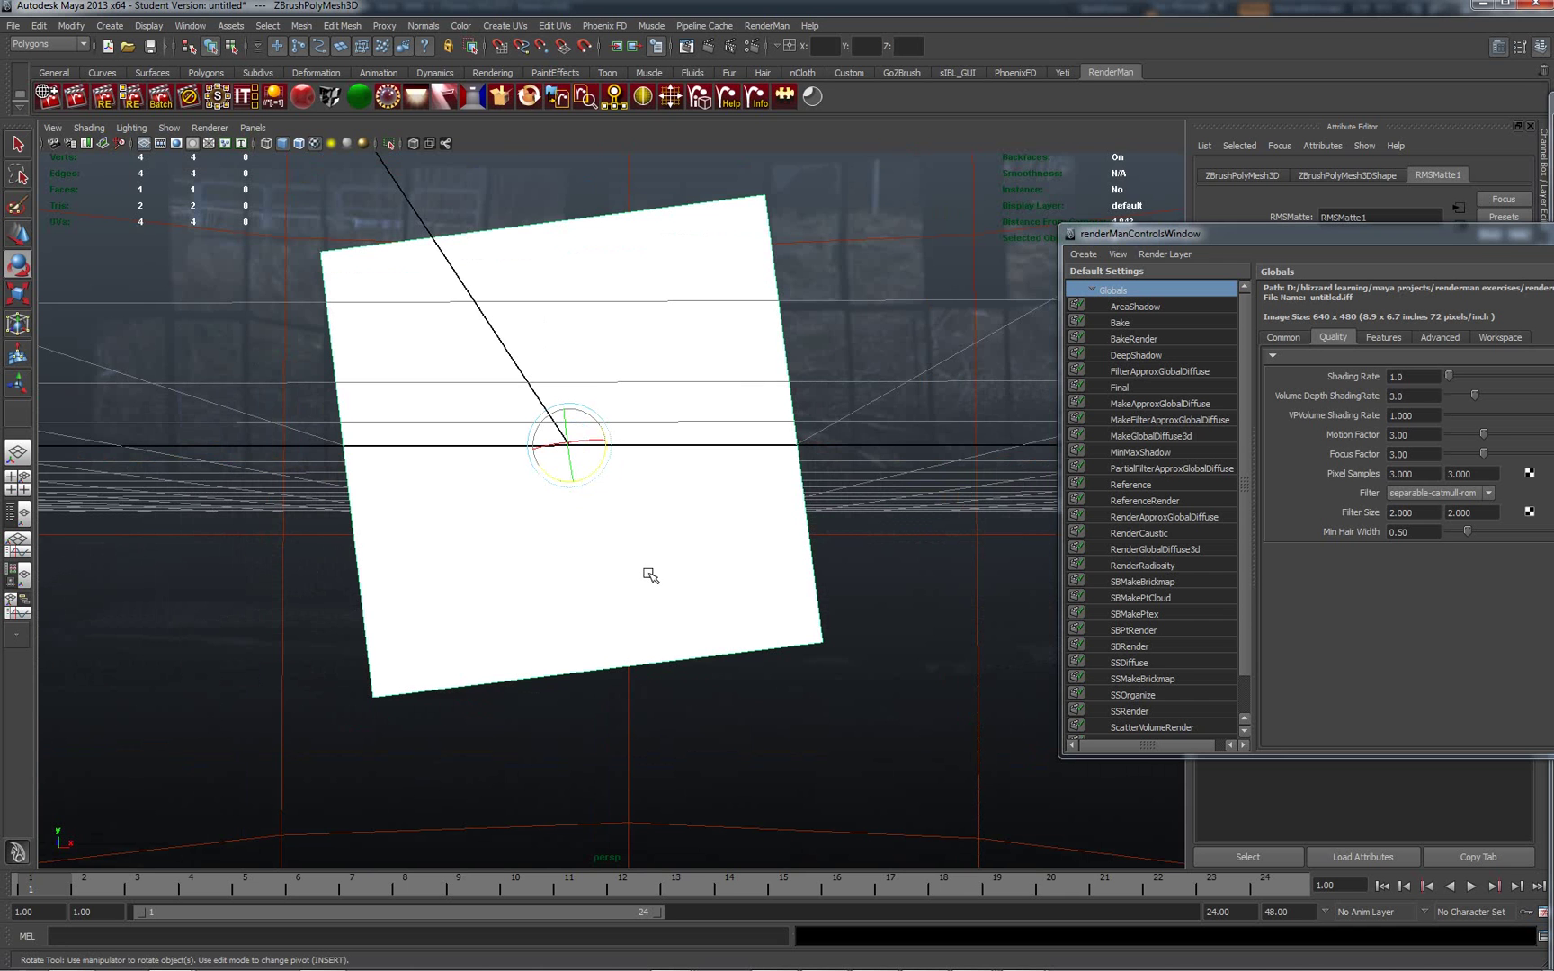